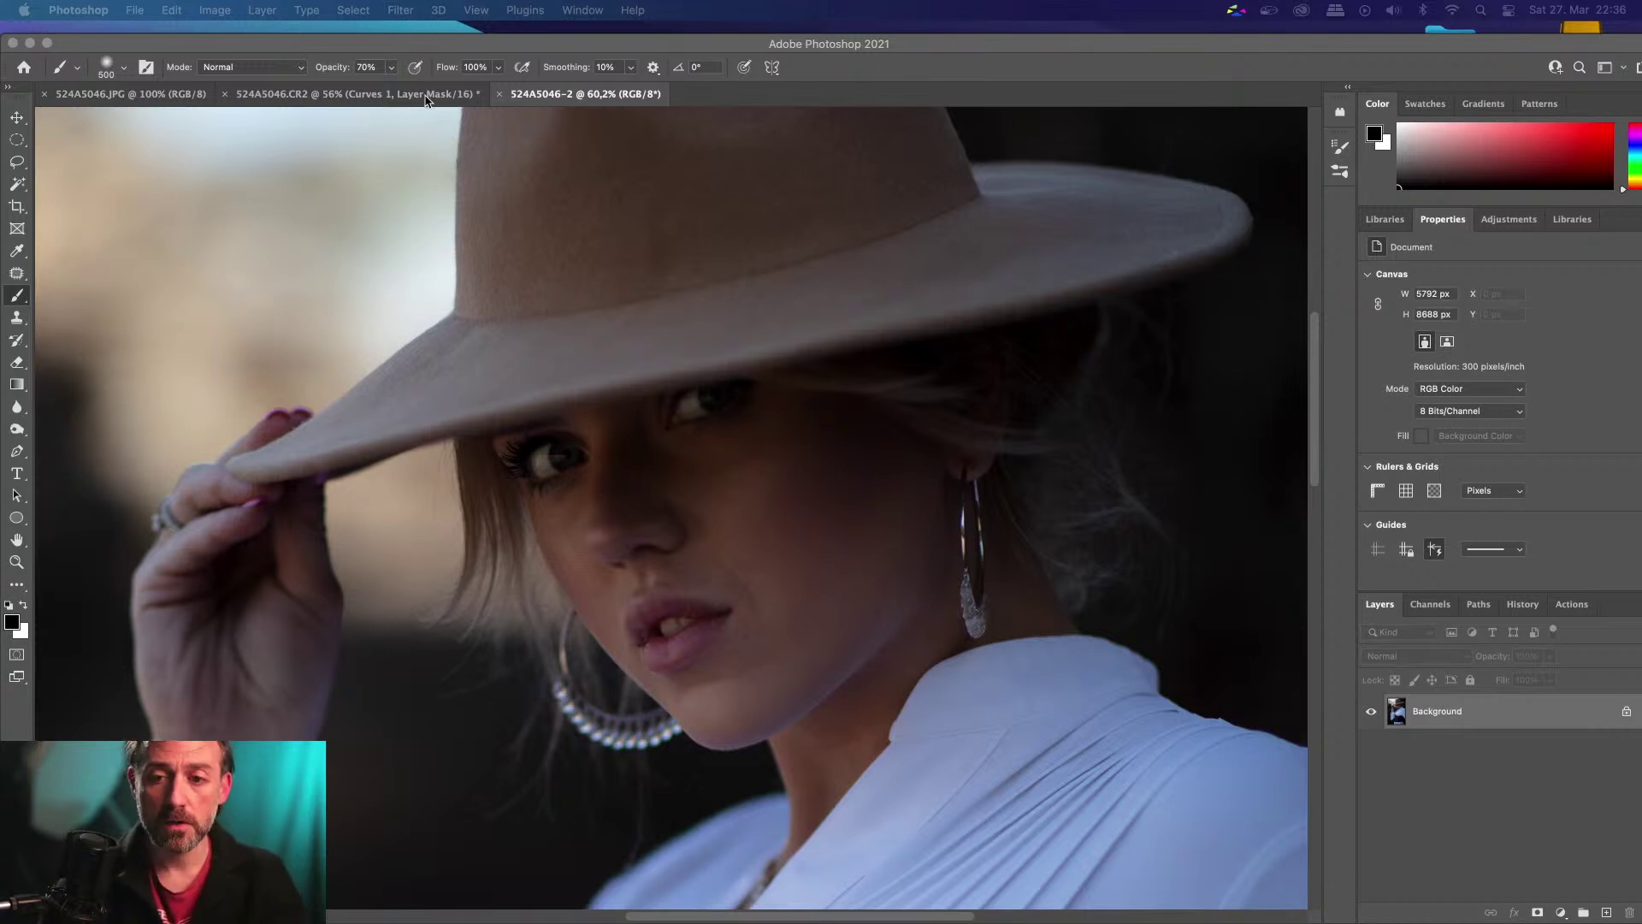
# Compare the brightness and facial detail of the edited 524A5046.CR2 portrait with the unedited 524A5046-2 document
pyautogui.click(421, 101)
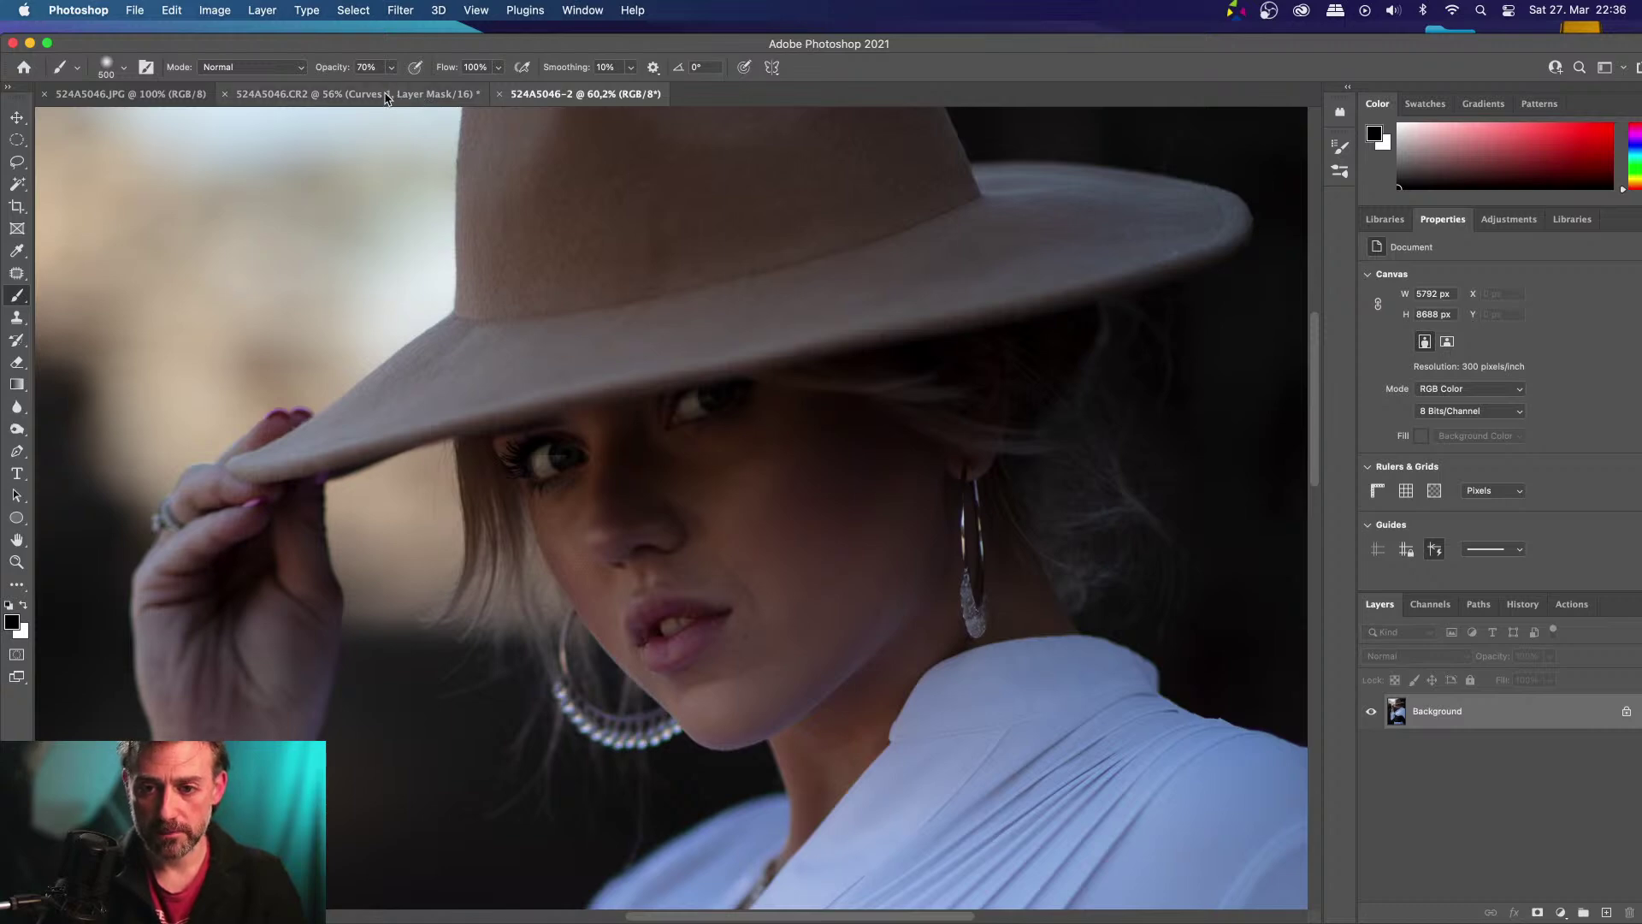
pyautogui.click(425, 96)
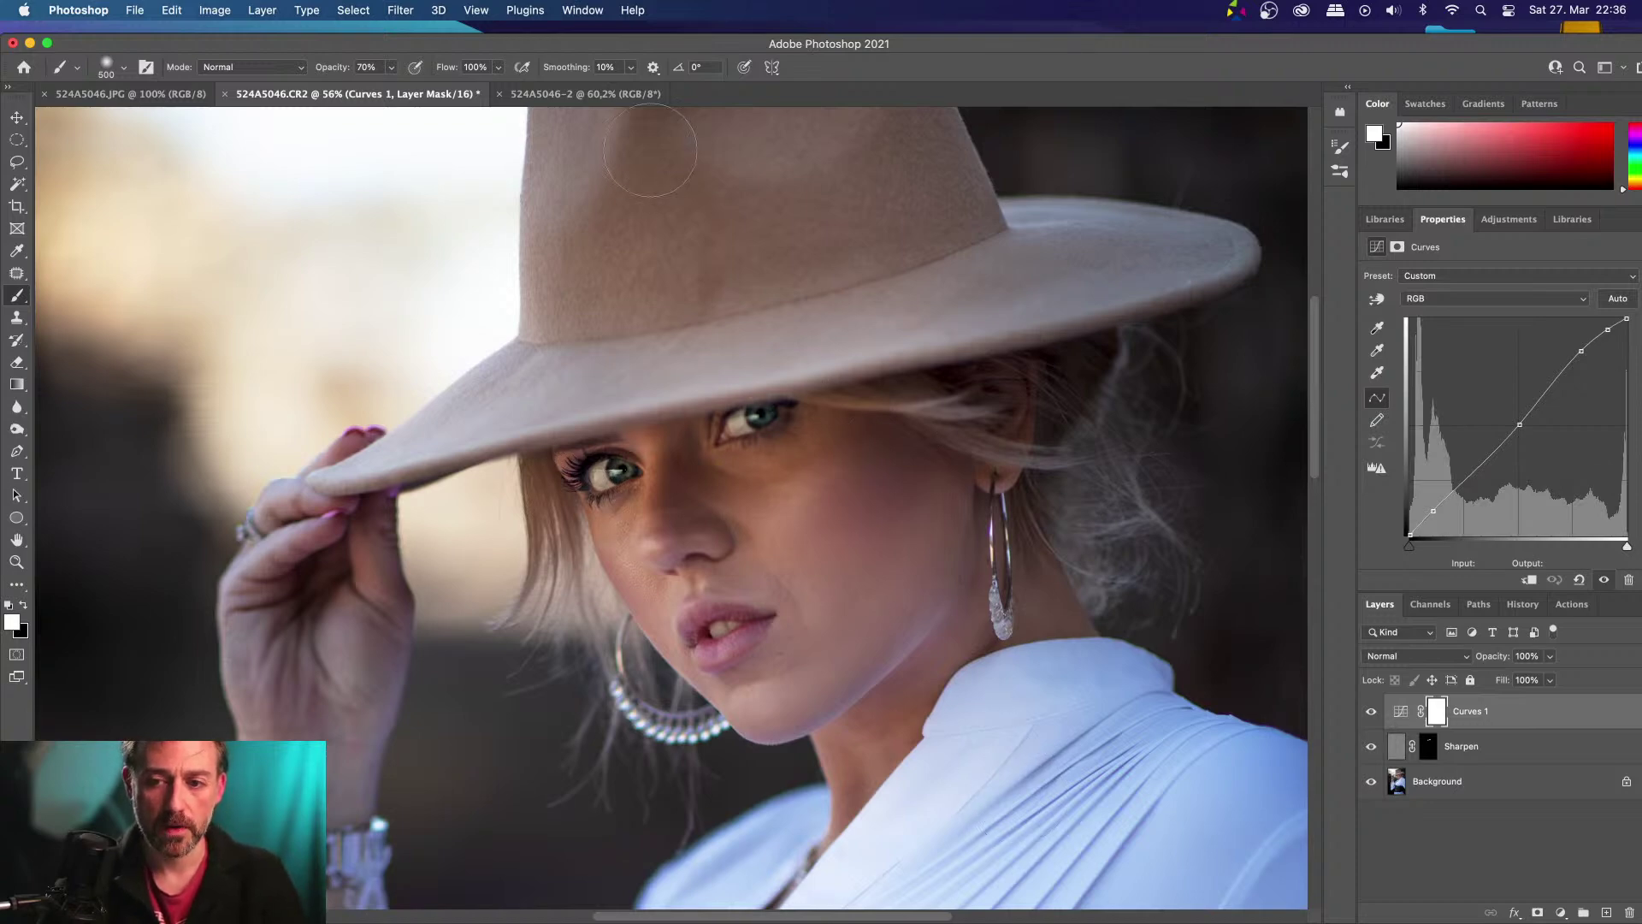
pyautogui.click(589, 94)
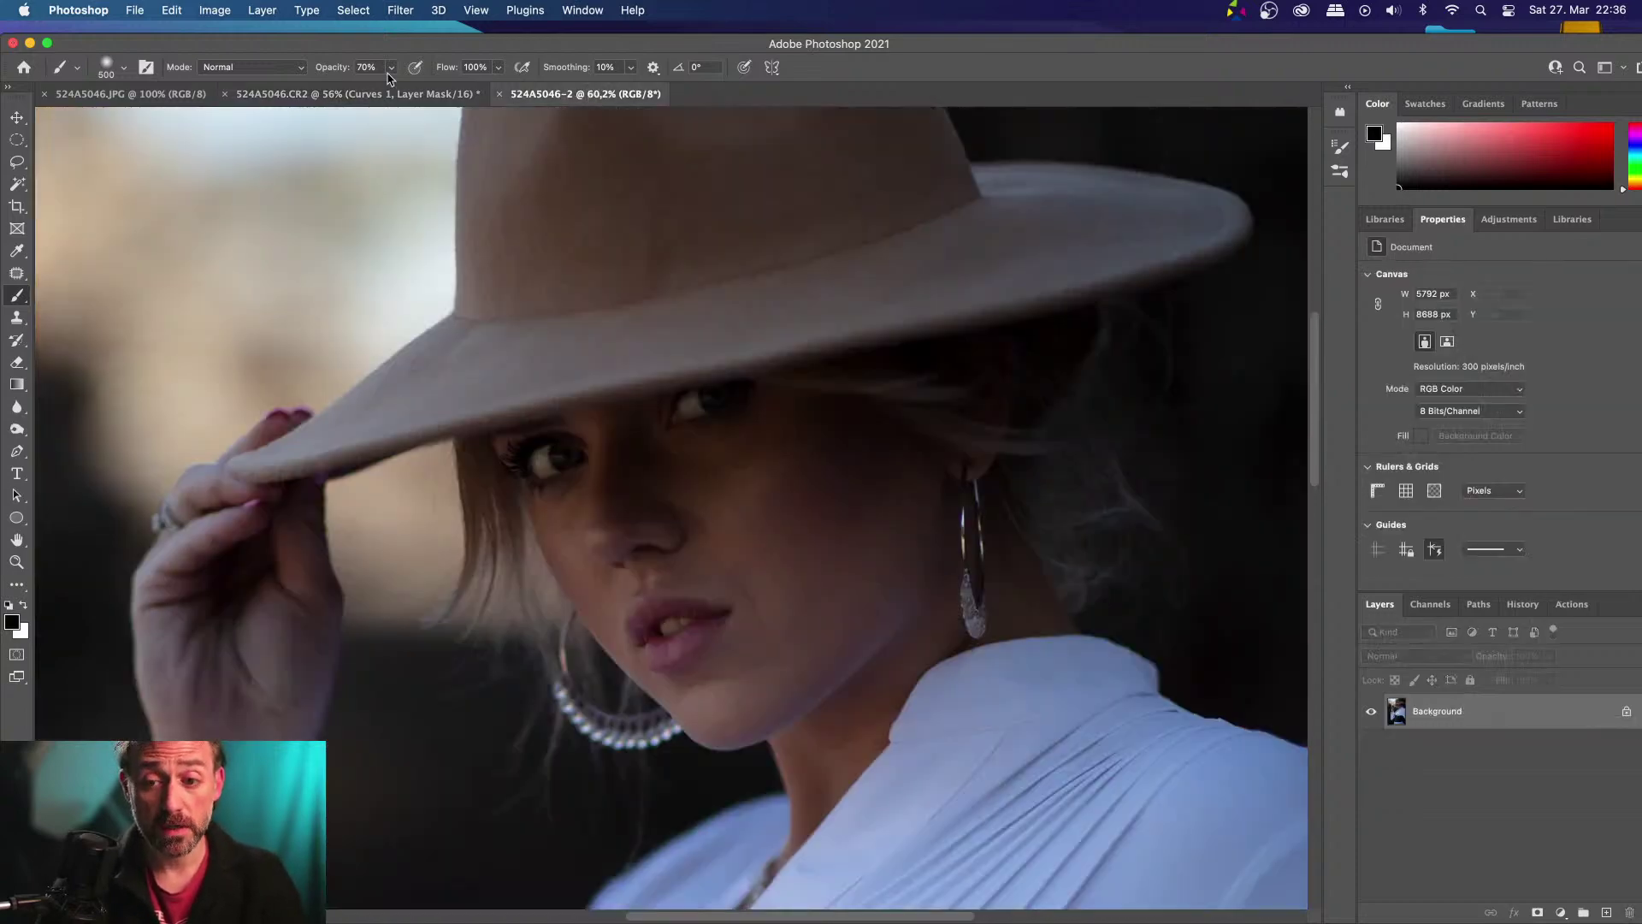
pyautogui.click(370, 96)
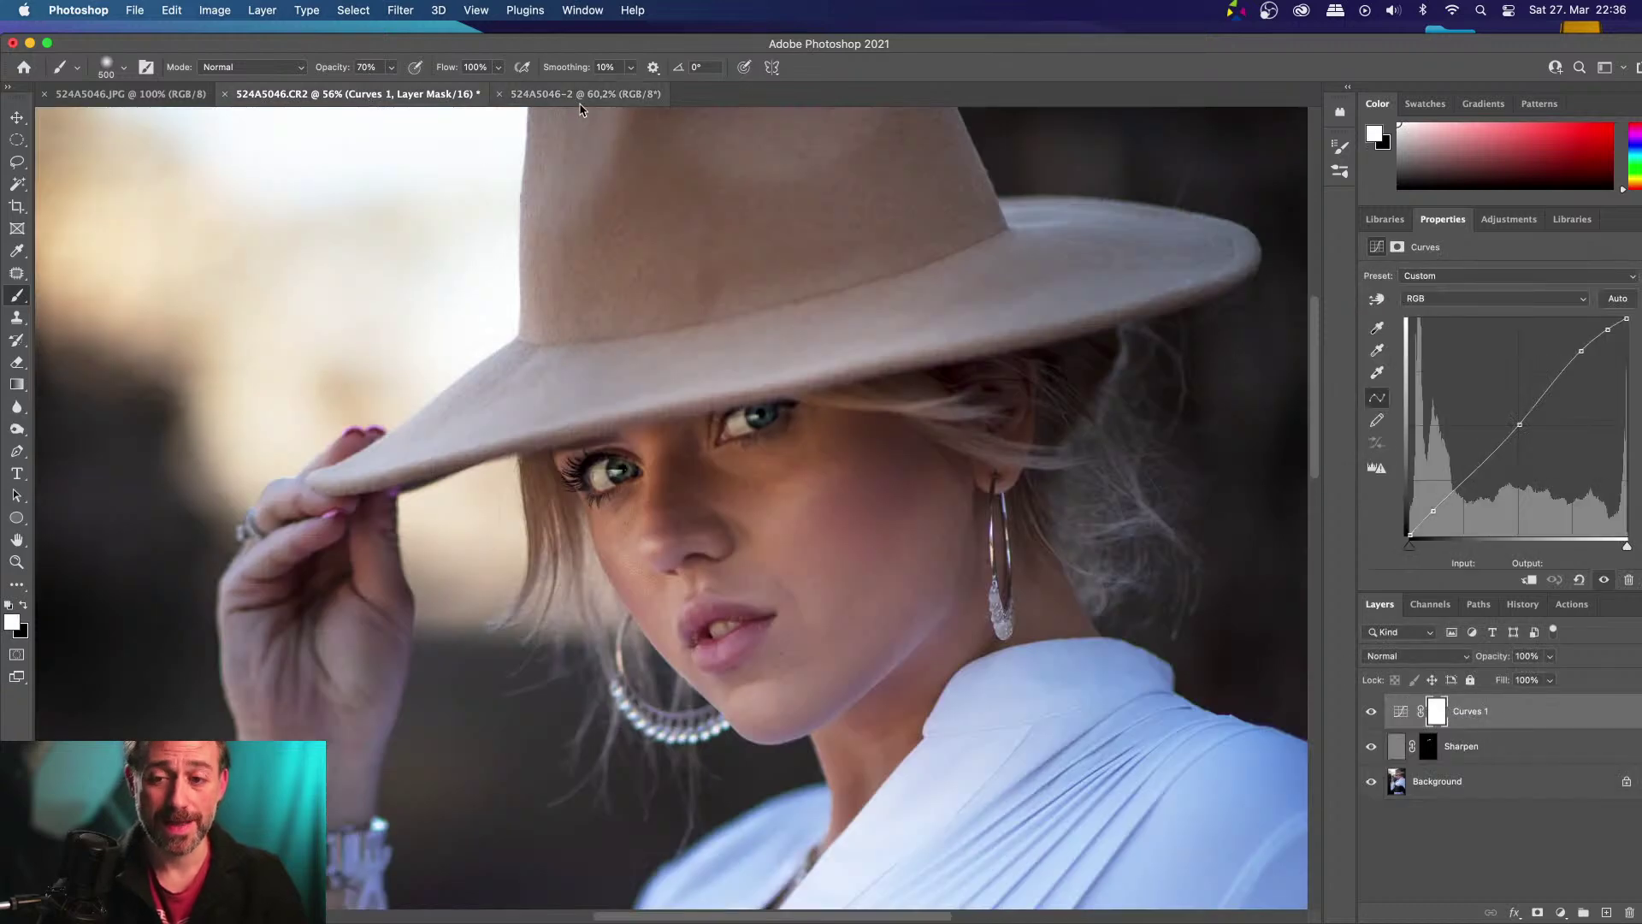
pyautogui.scroll(-8, 677, 308)
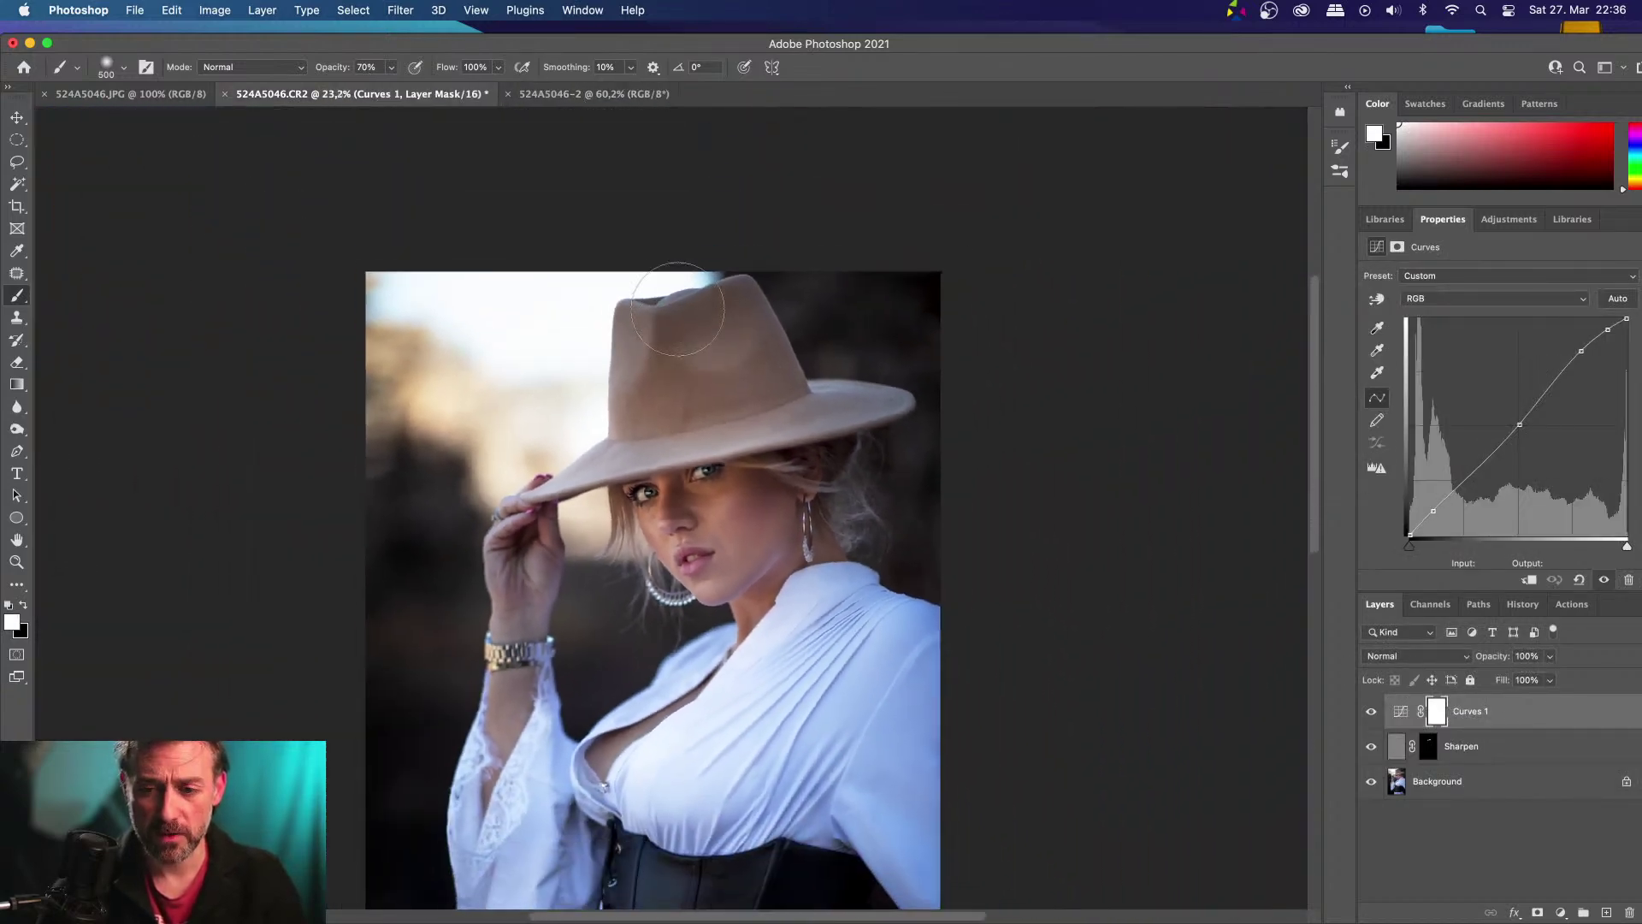
pyautogui.scroll(-2, 677, 309)
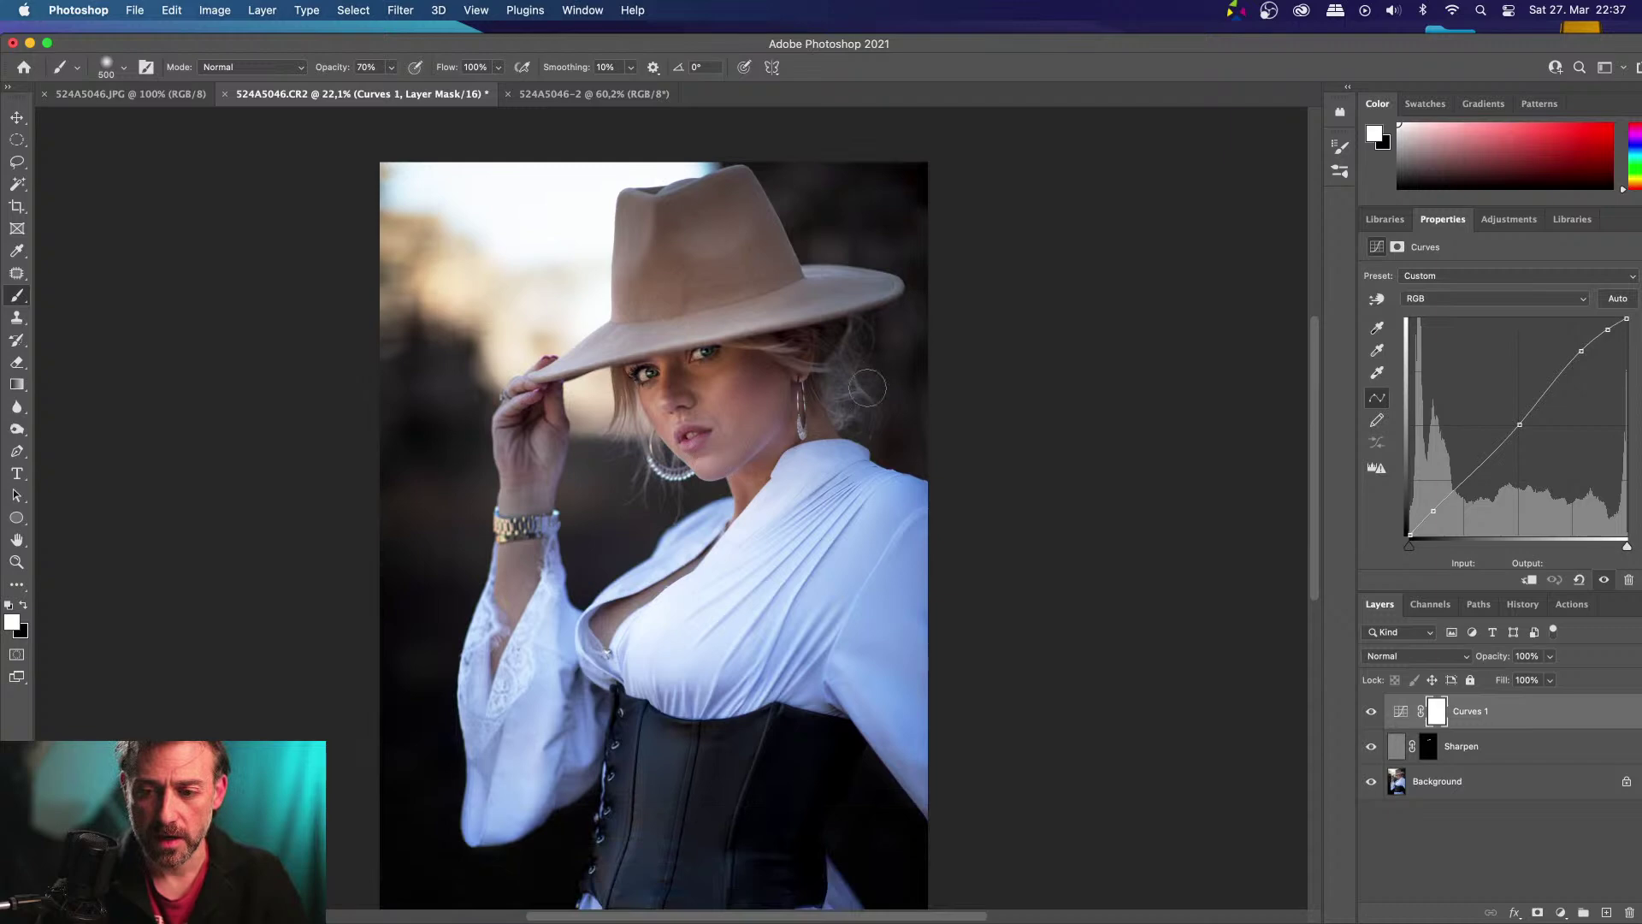
pyautogui.scroll(6, 684, 368)
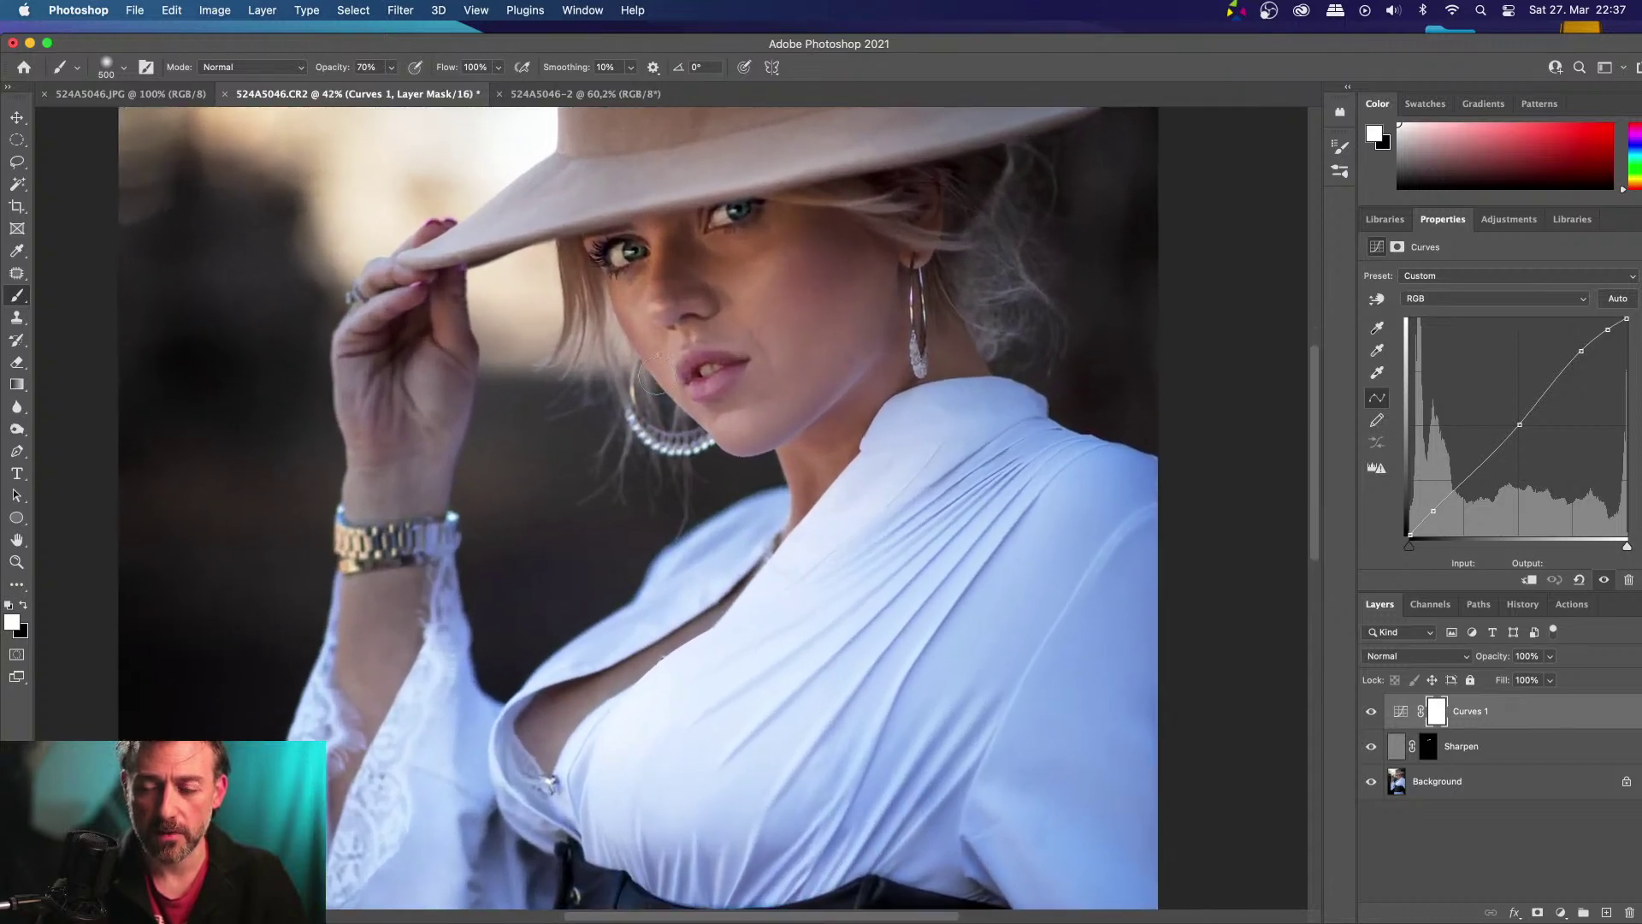
pyautogui.scroll(5, 656, 376)
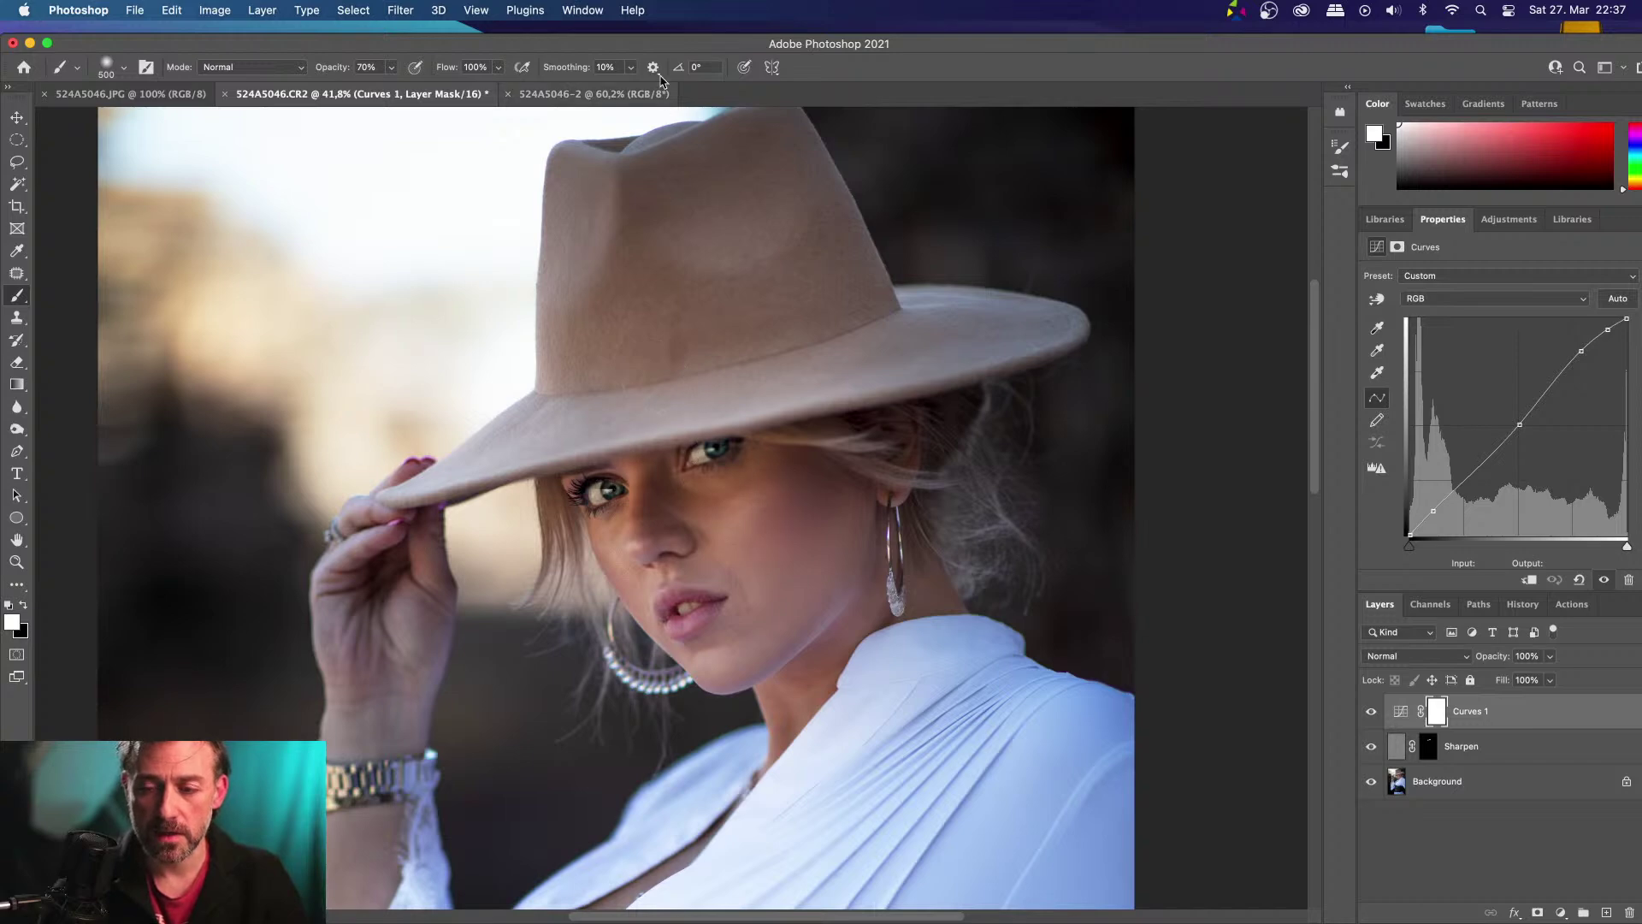
pyautogui.click(627, 97)
pyautogui.press('x')
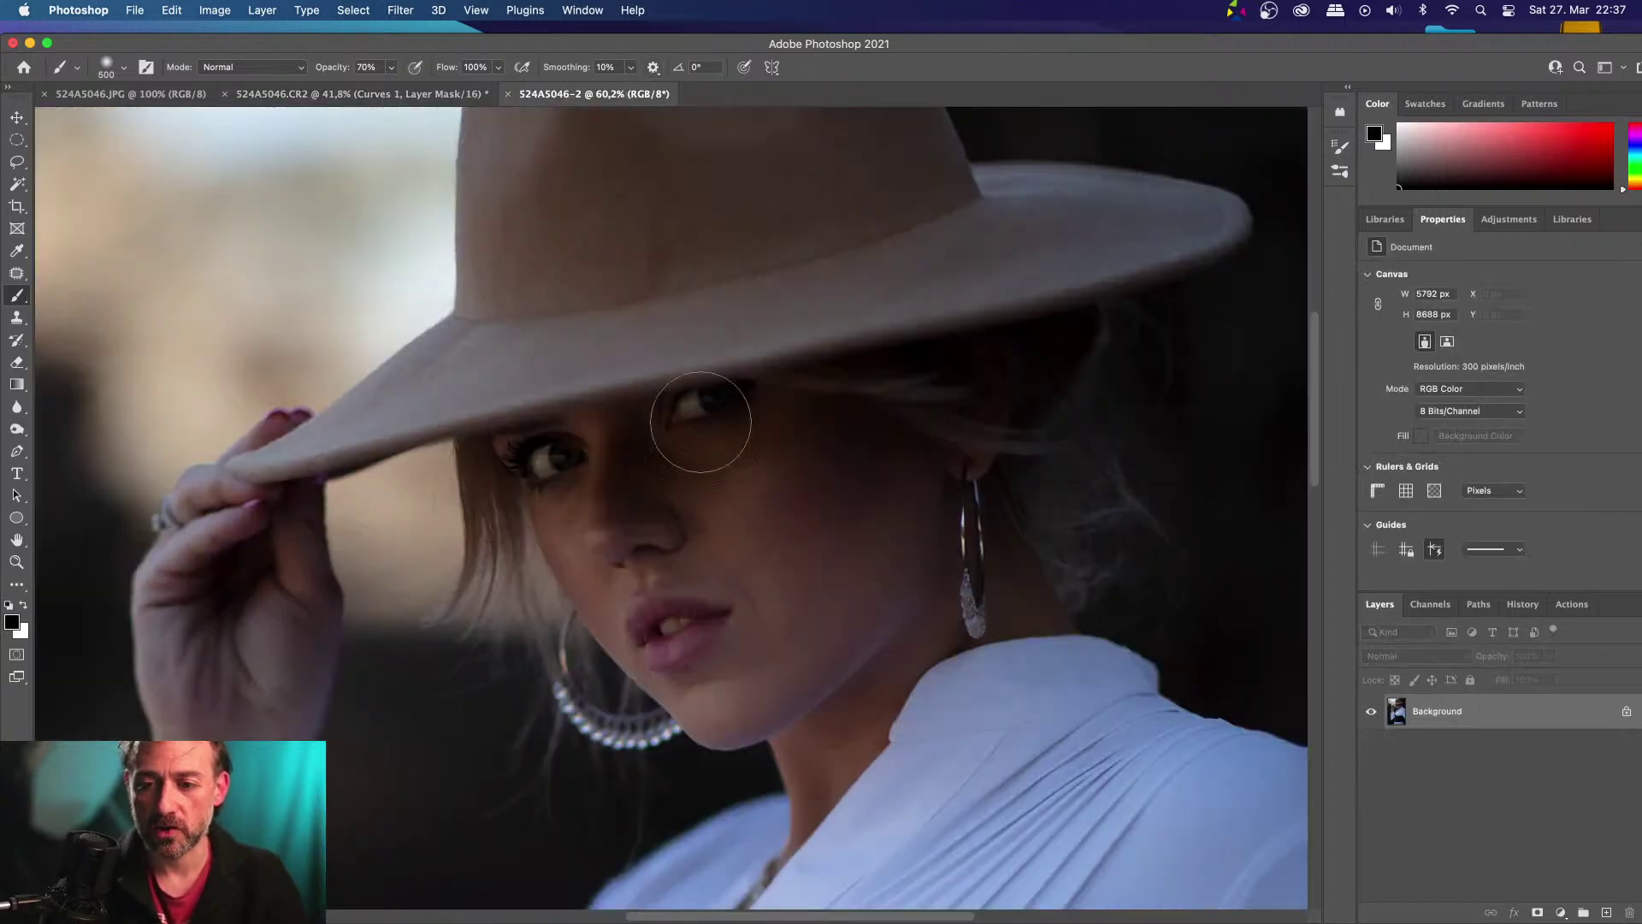
pyautogui.scroll(4, 707, 433)
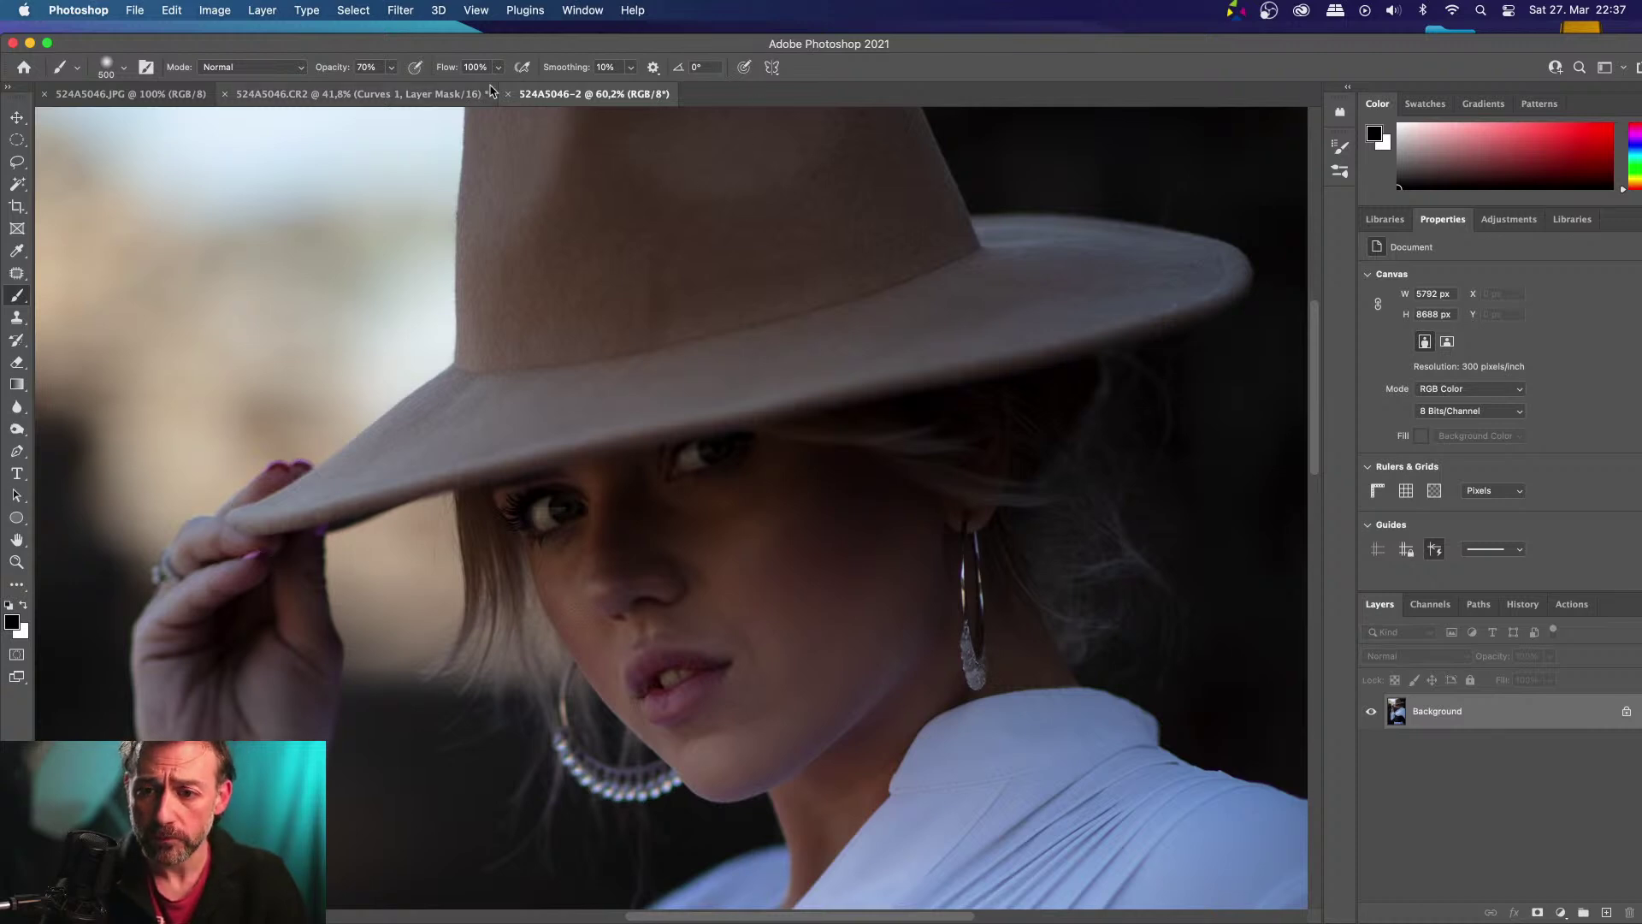
# Close the 524A5046-2 document without saving and reopen the recent raw file 524A5046.CR2
pyautogui.click(508, 94)
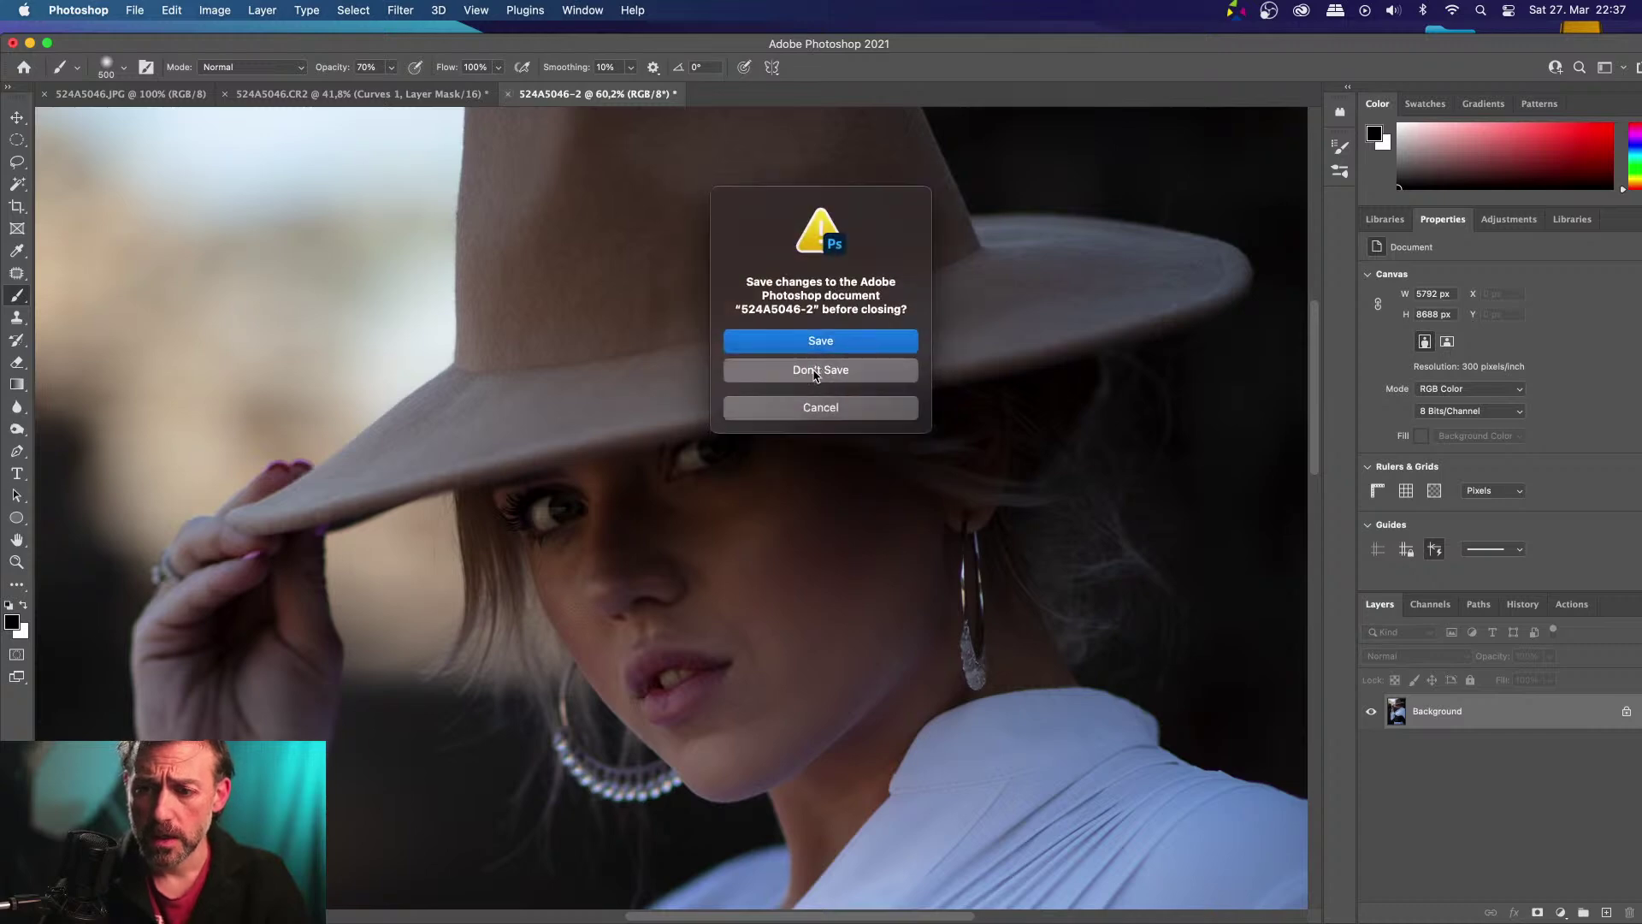
pyautogui.click(814, 370)
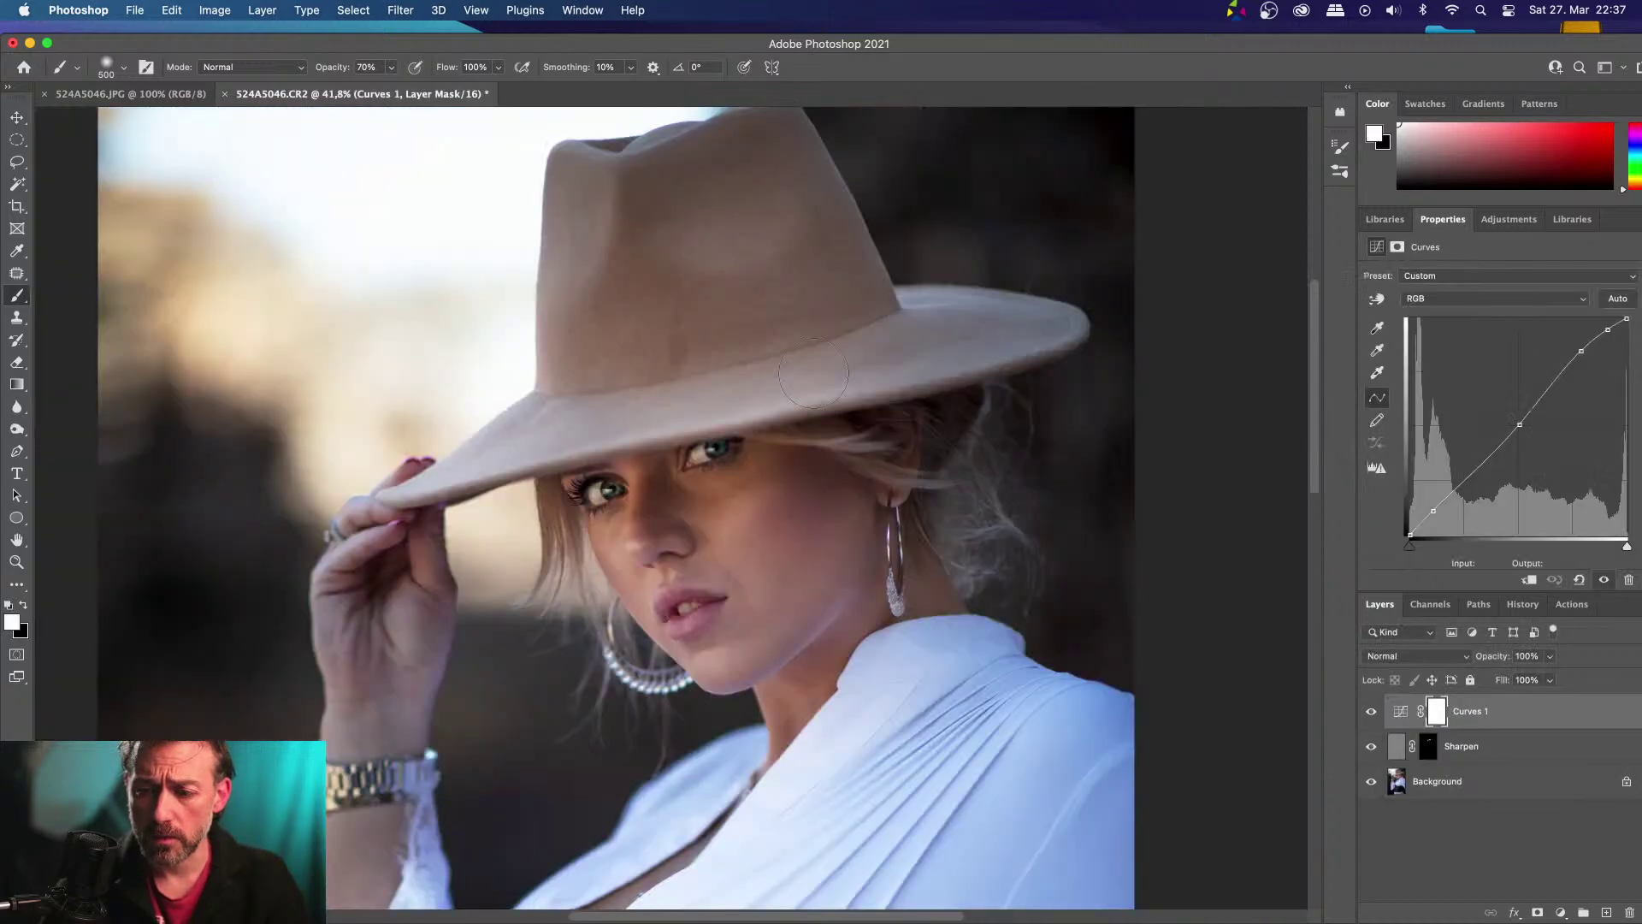
pyautogui.click(139, 10)
pyautogui.moveTo(165, 95)
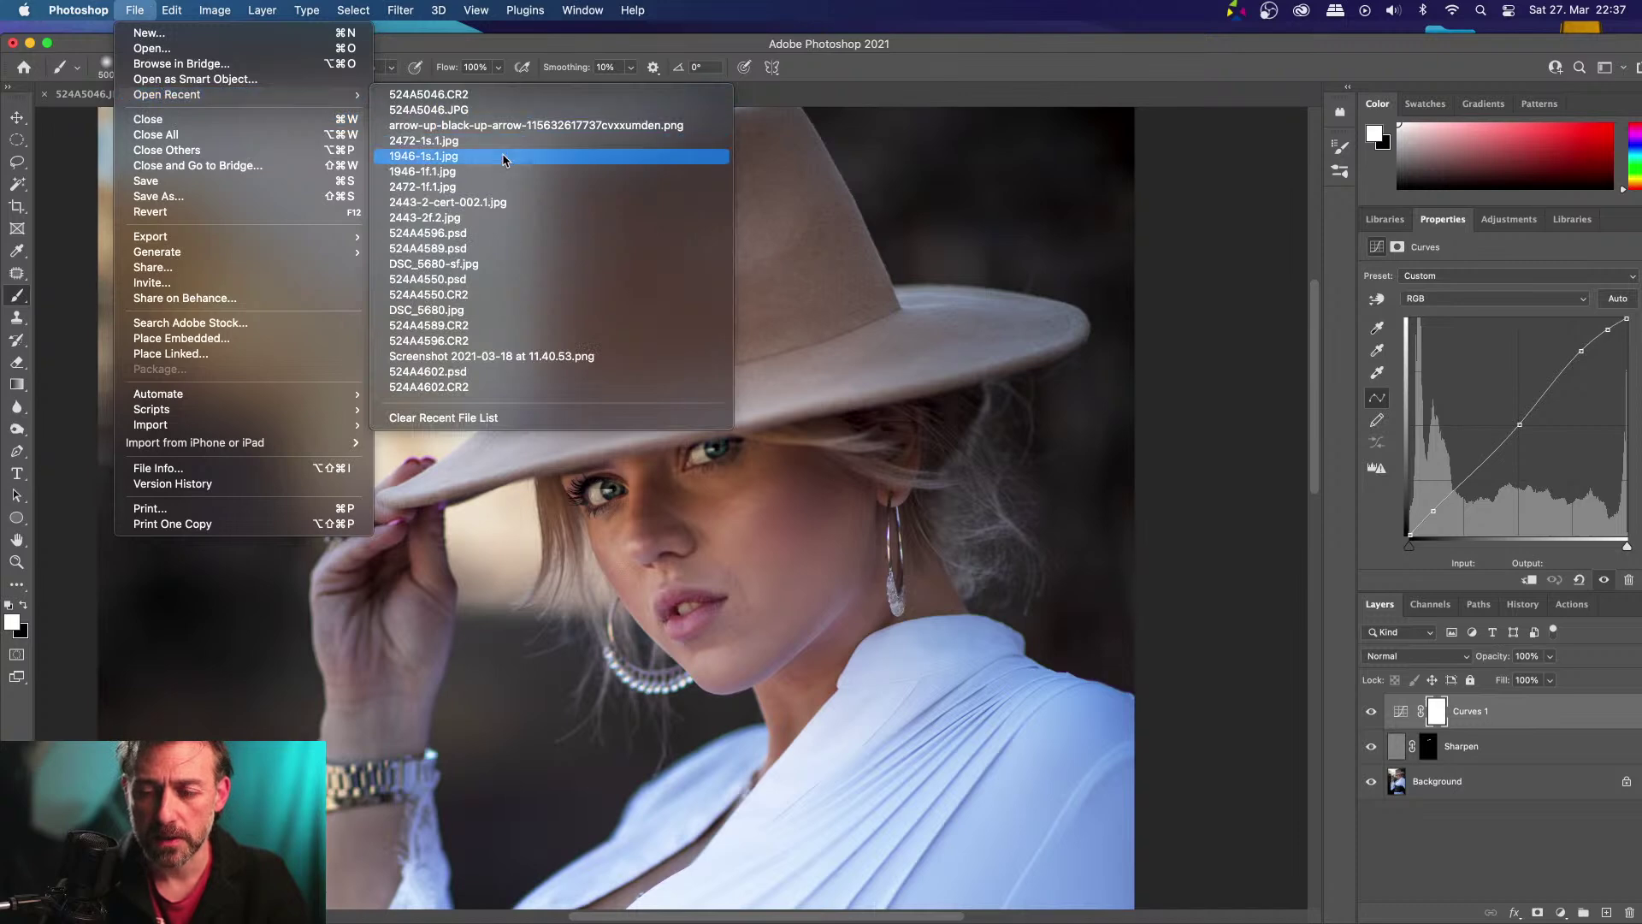
pyautogui.click(468, 96)
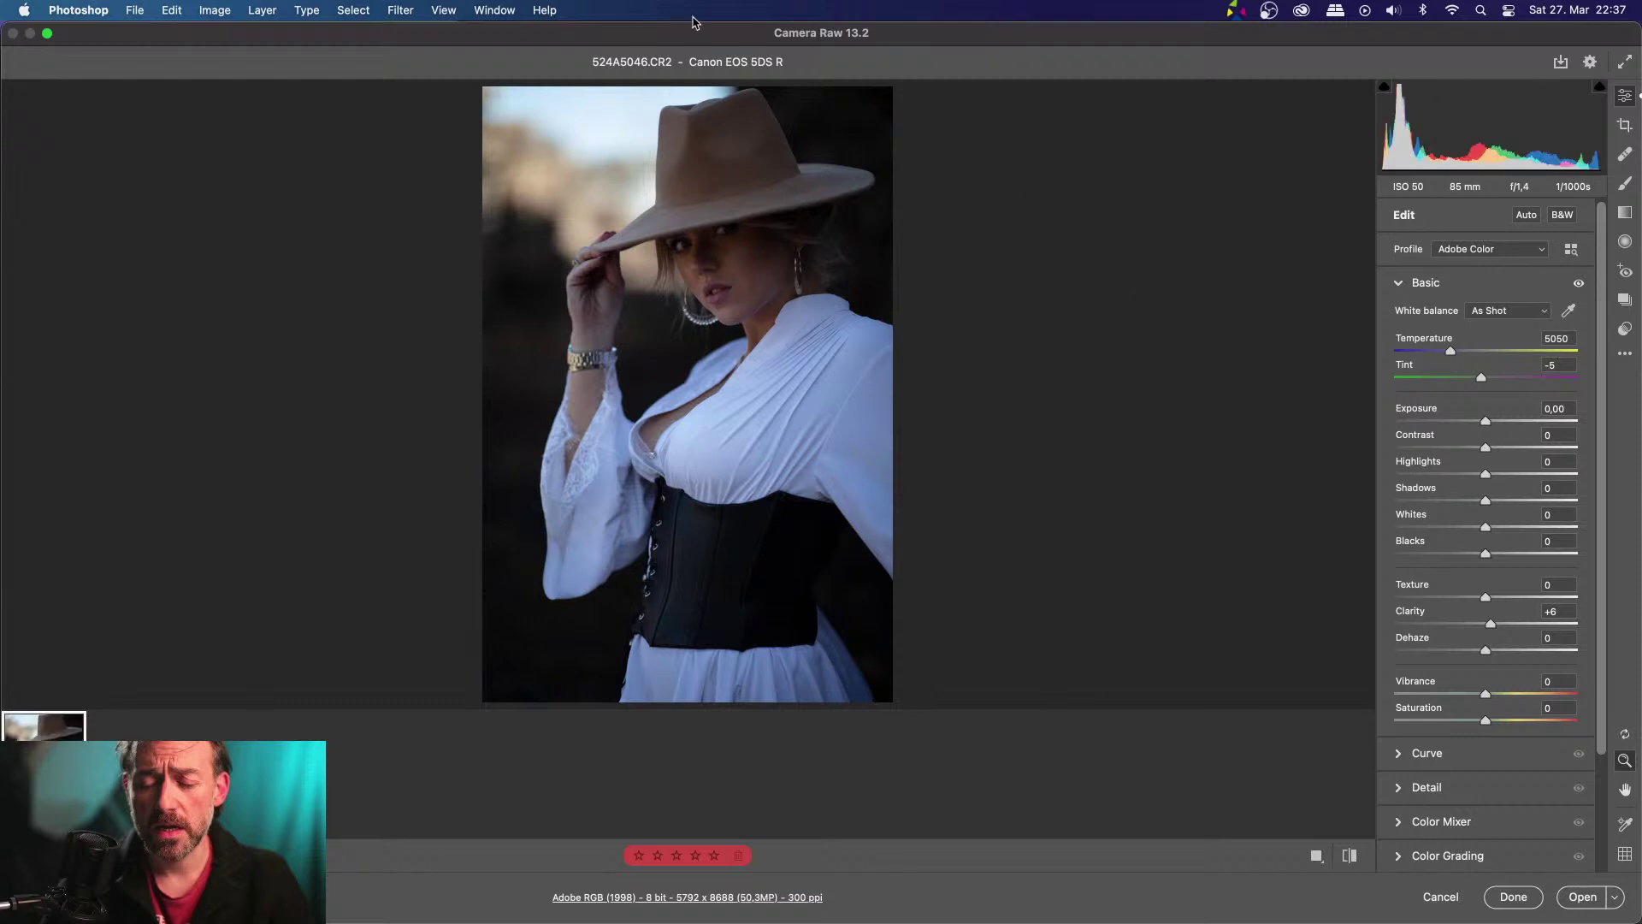
# Raise the Shadows of the raw portrait to +65, judging the effect on the face
pyautogui.click(984, 592)
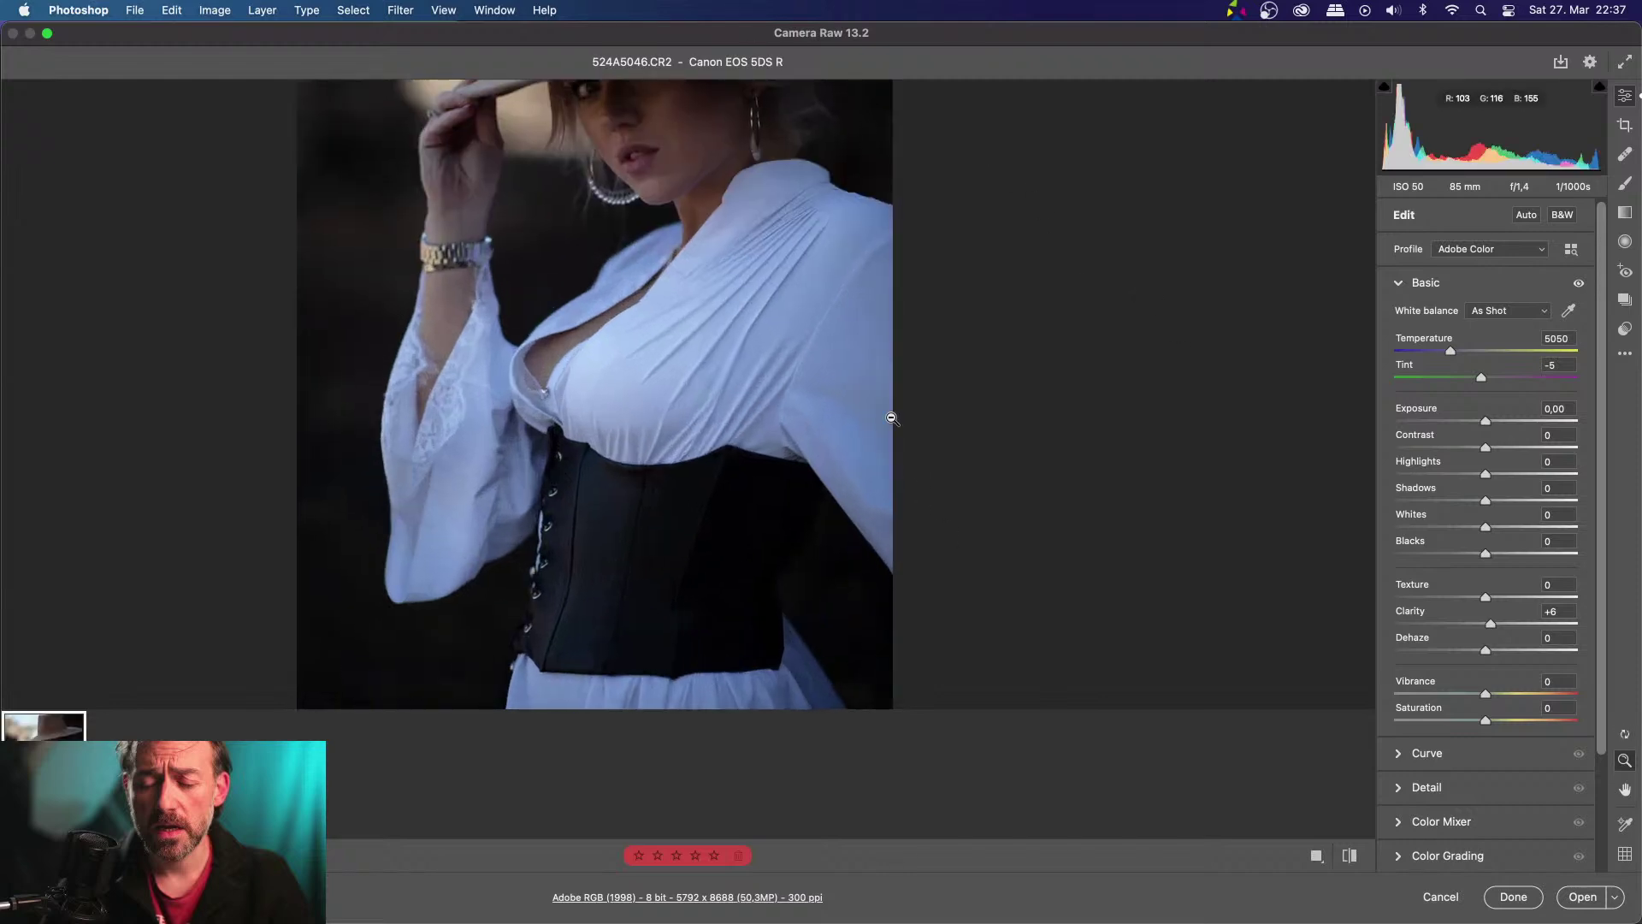
pyautogui.scroll(5, 754, 440)
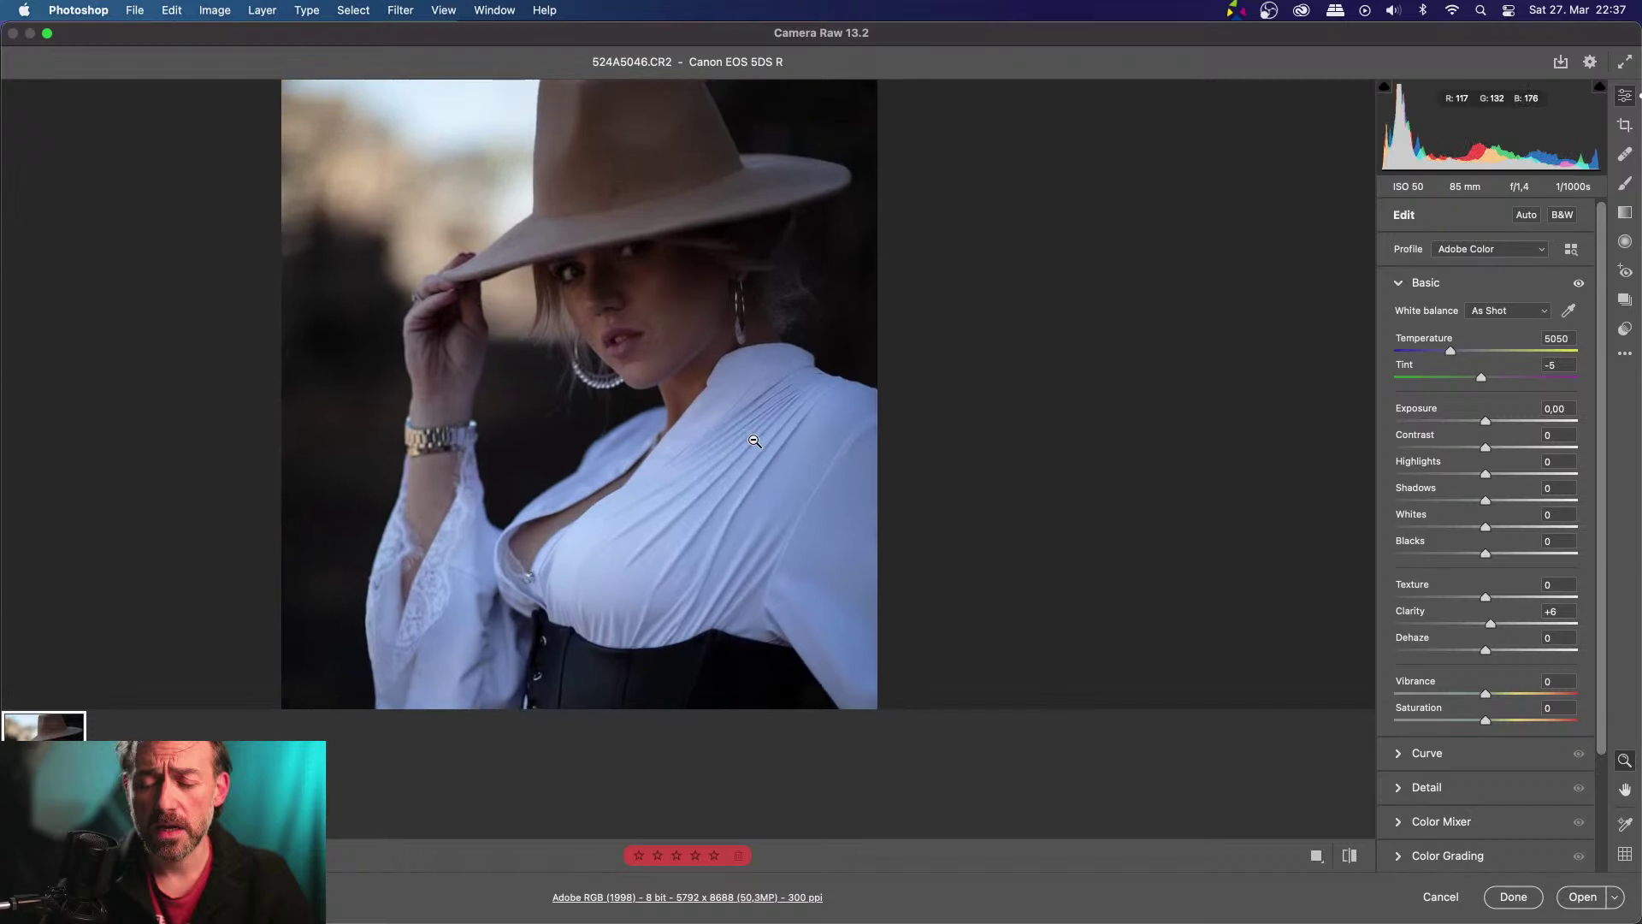
pyautogui.scroll(5, 754, 440)
pyautogui.scroll(-5, 754, 440)
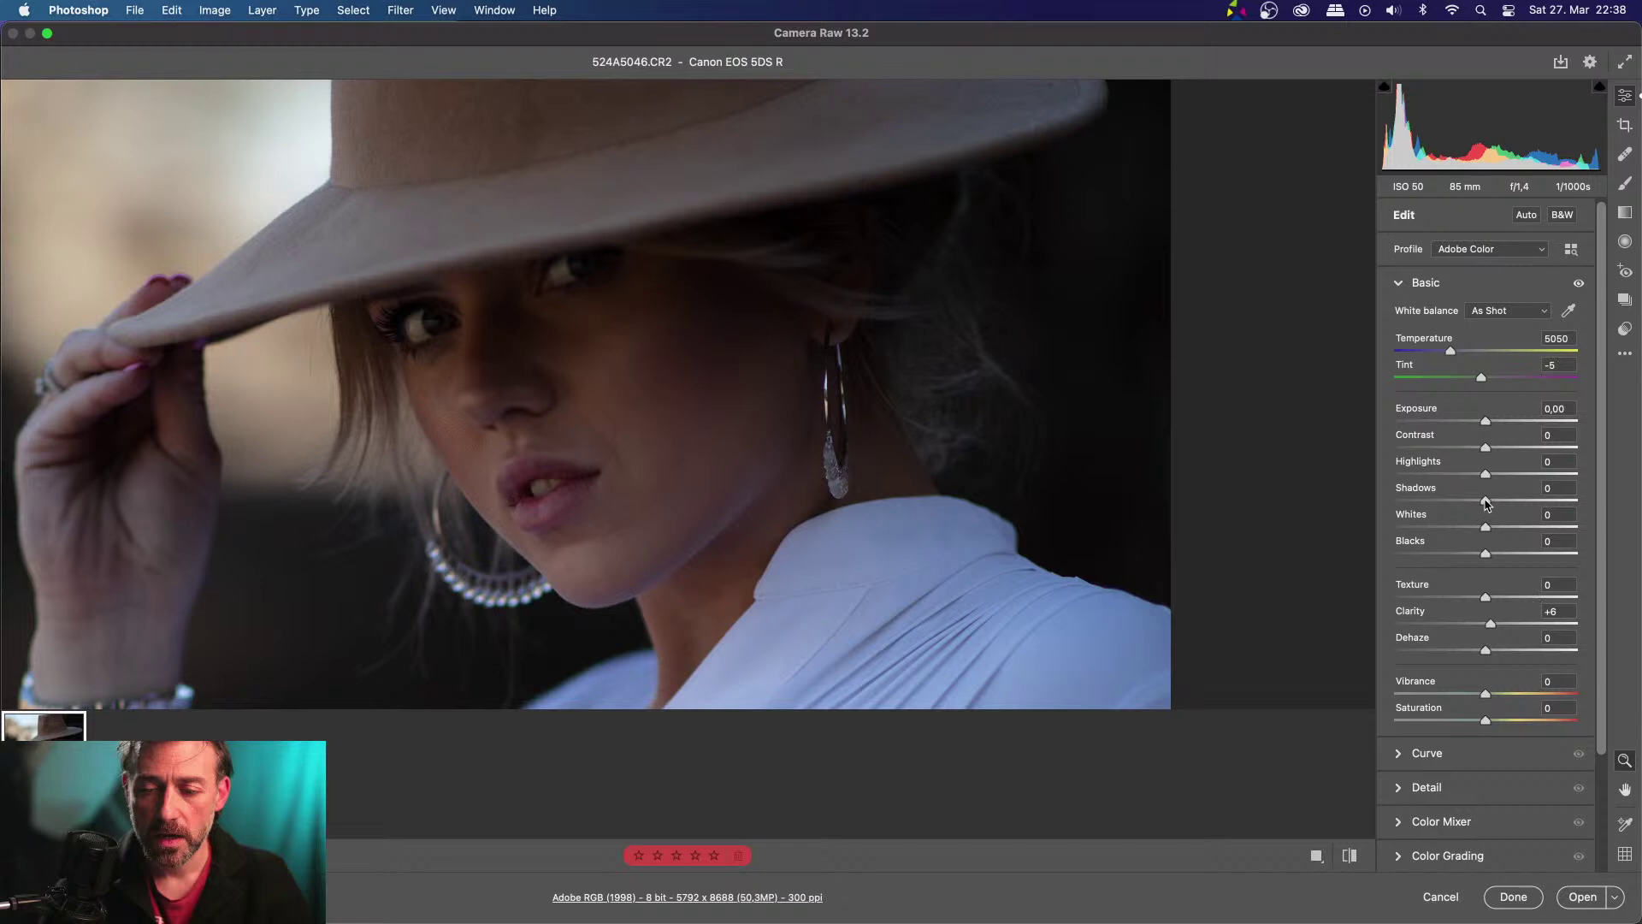
pyautogui.moveTo(1486, 503); pyautogui.dragTo(1529, 505)
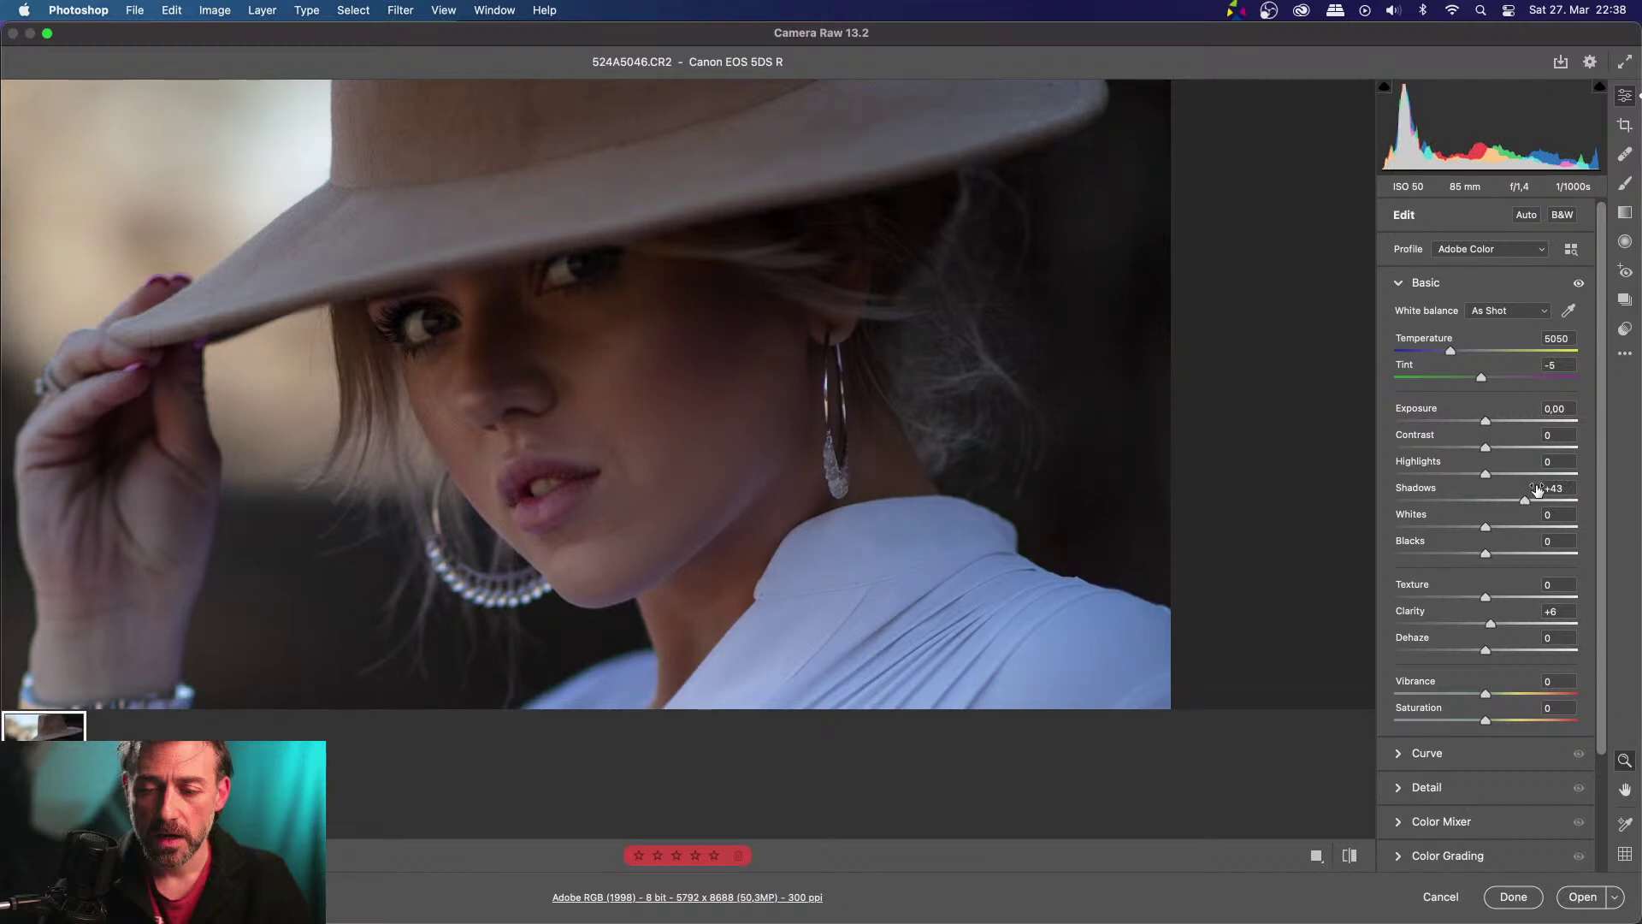
pyautogui.moveTo(1527, 504); pyautogui.dragTo(1543, 503)
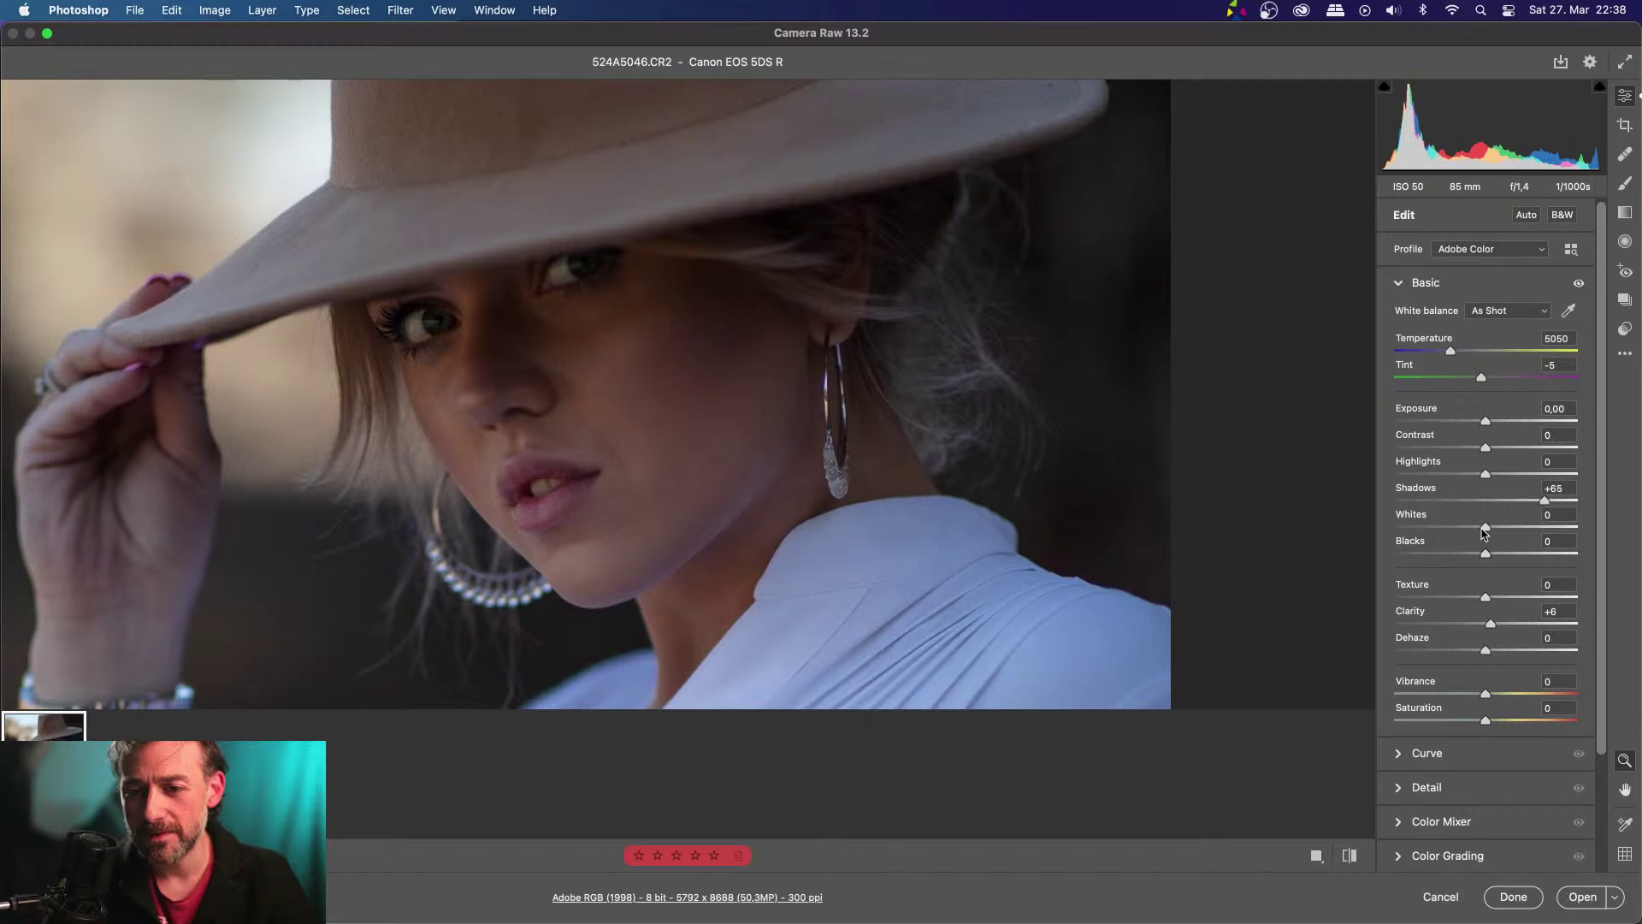
# Set the raw portrait's Whites to +32, Highlights to +34 and Blacks to -12
pyautogui.moveTo(1490, 531); pyautogui.dragTo(1505, 532)
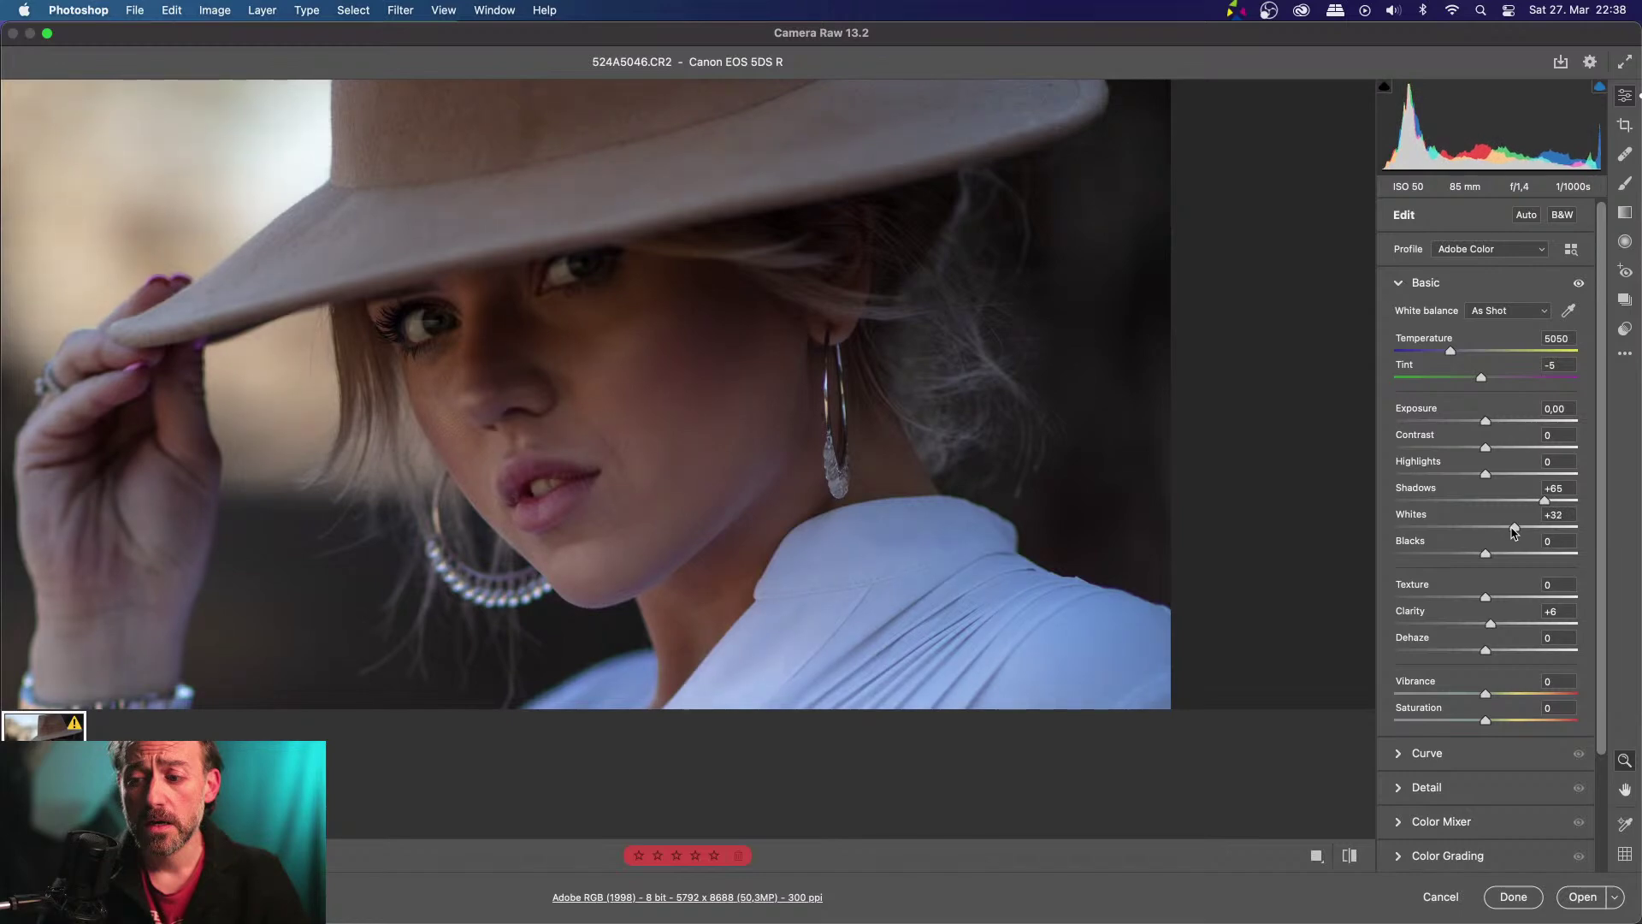
pyautogui.moveTo(1486, 477); pyautogui.dragTo(1519, 477)
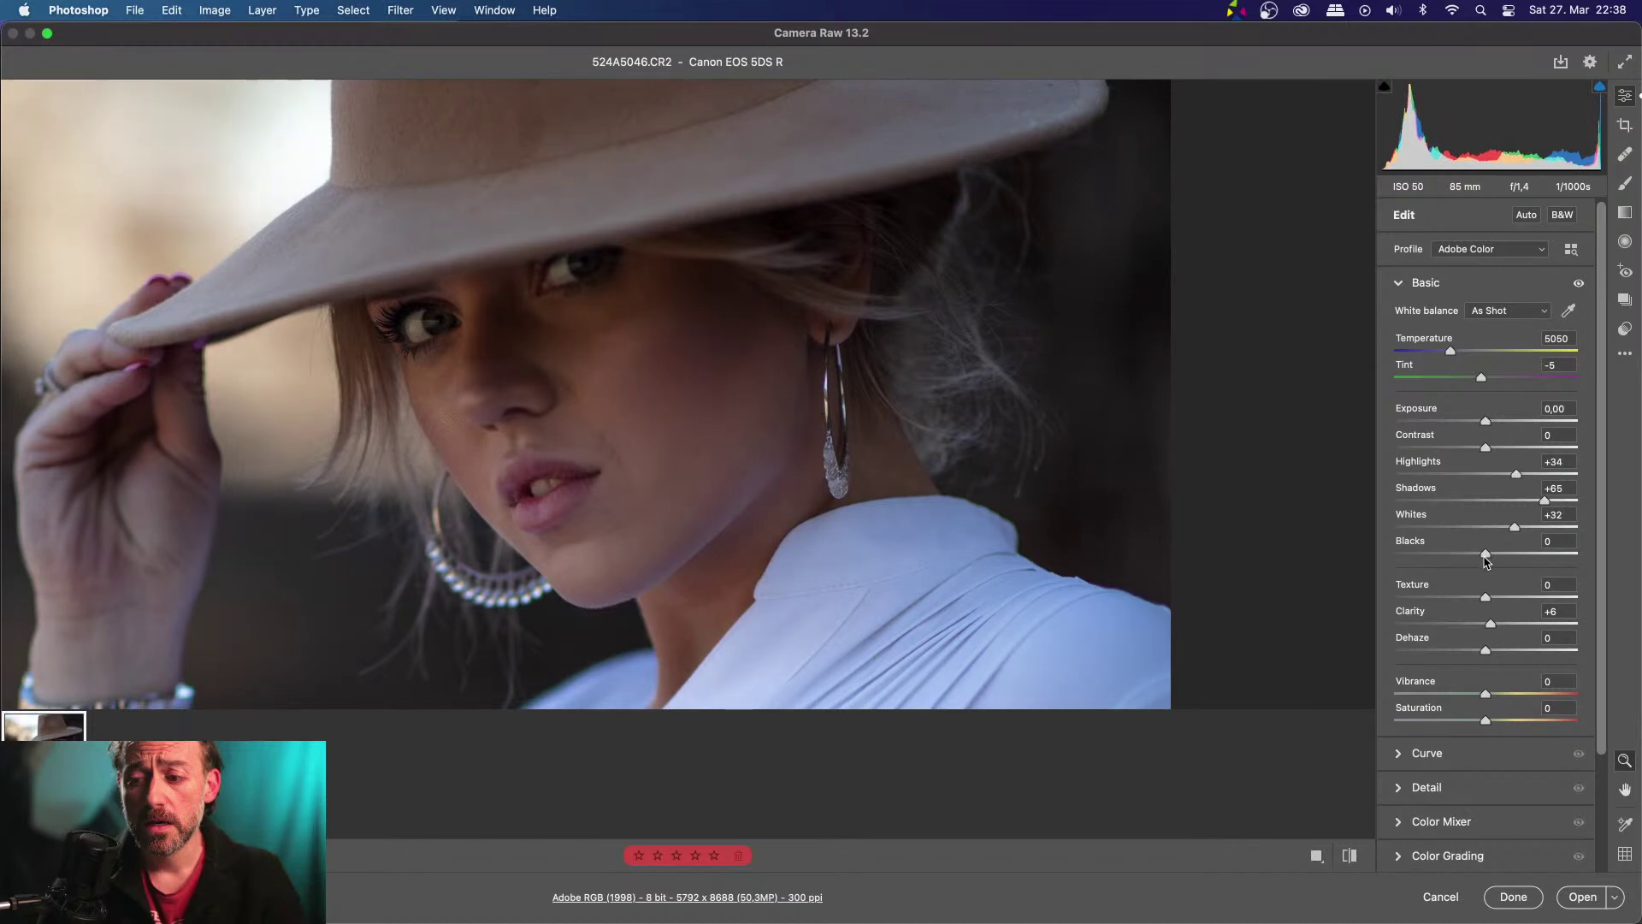
pyautogui.moveTo(1485, 557); pyautogui.dragTo(1478, 560)
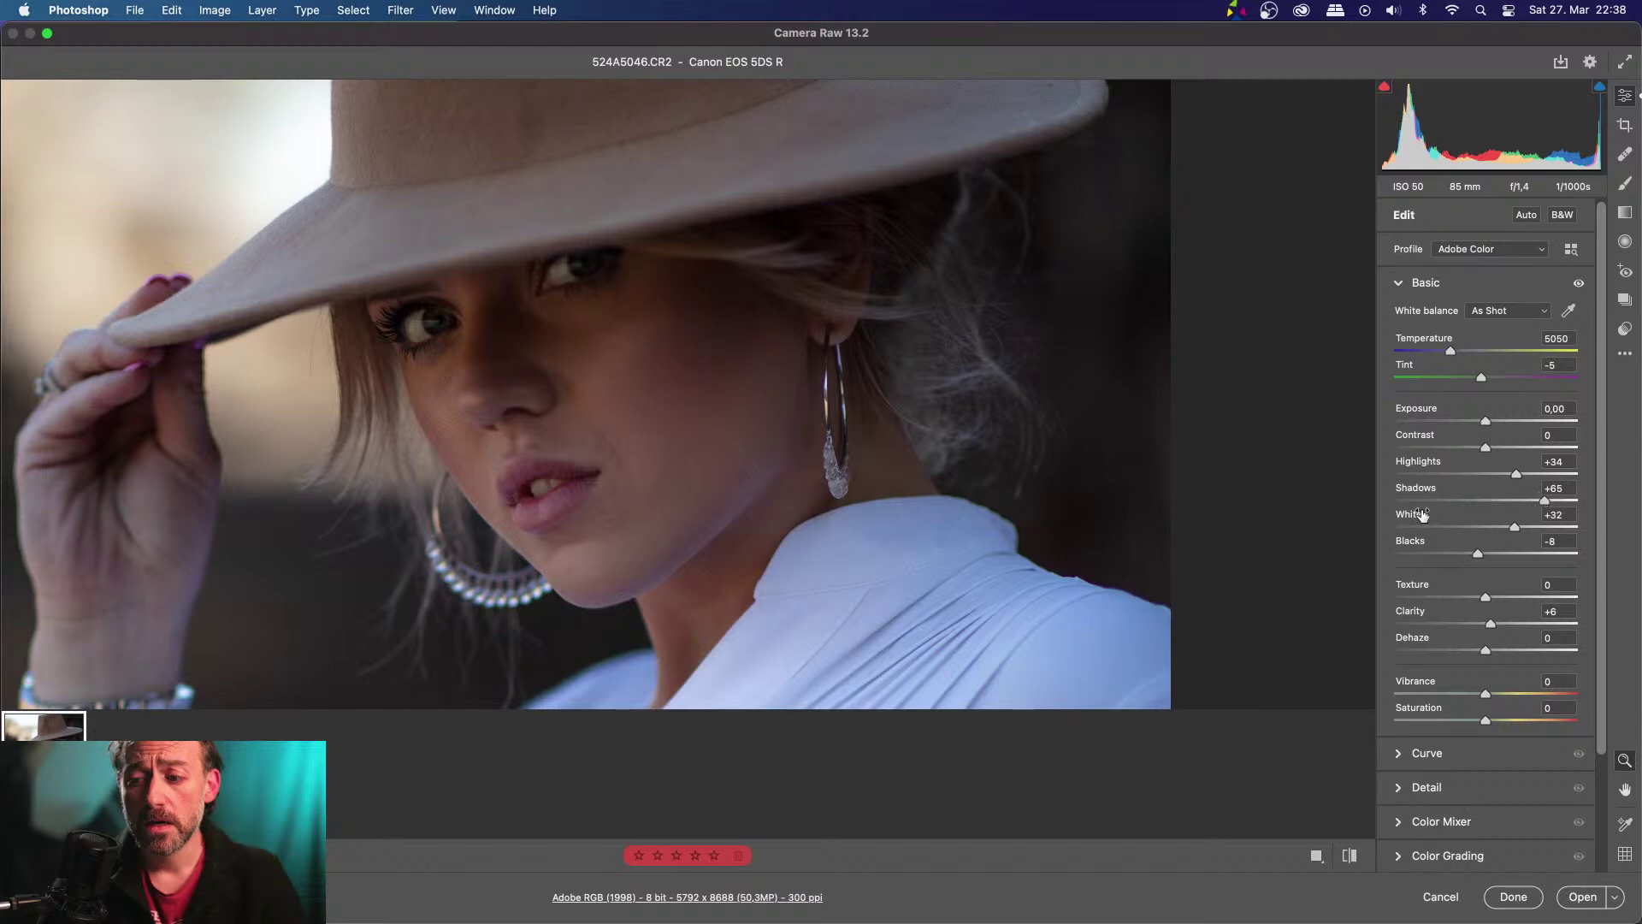
pyautogui.moveTo(1481, 560); pyautogui.dragTo(1477, 559)
# Try Clarity at +100 to judge its effect on the skin, and return it to +6
pyautogui.moveTo(1490, 623); pyautogui.dragTo(1491, 625)
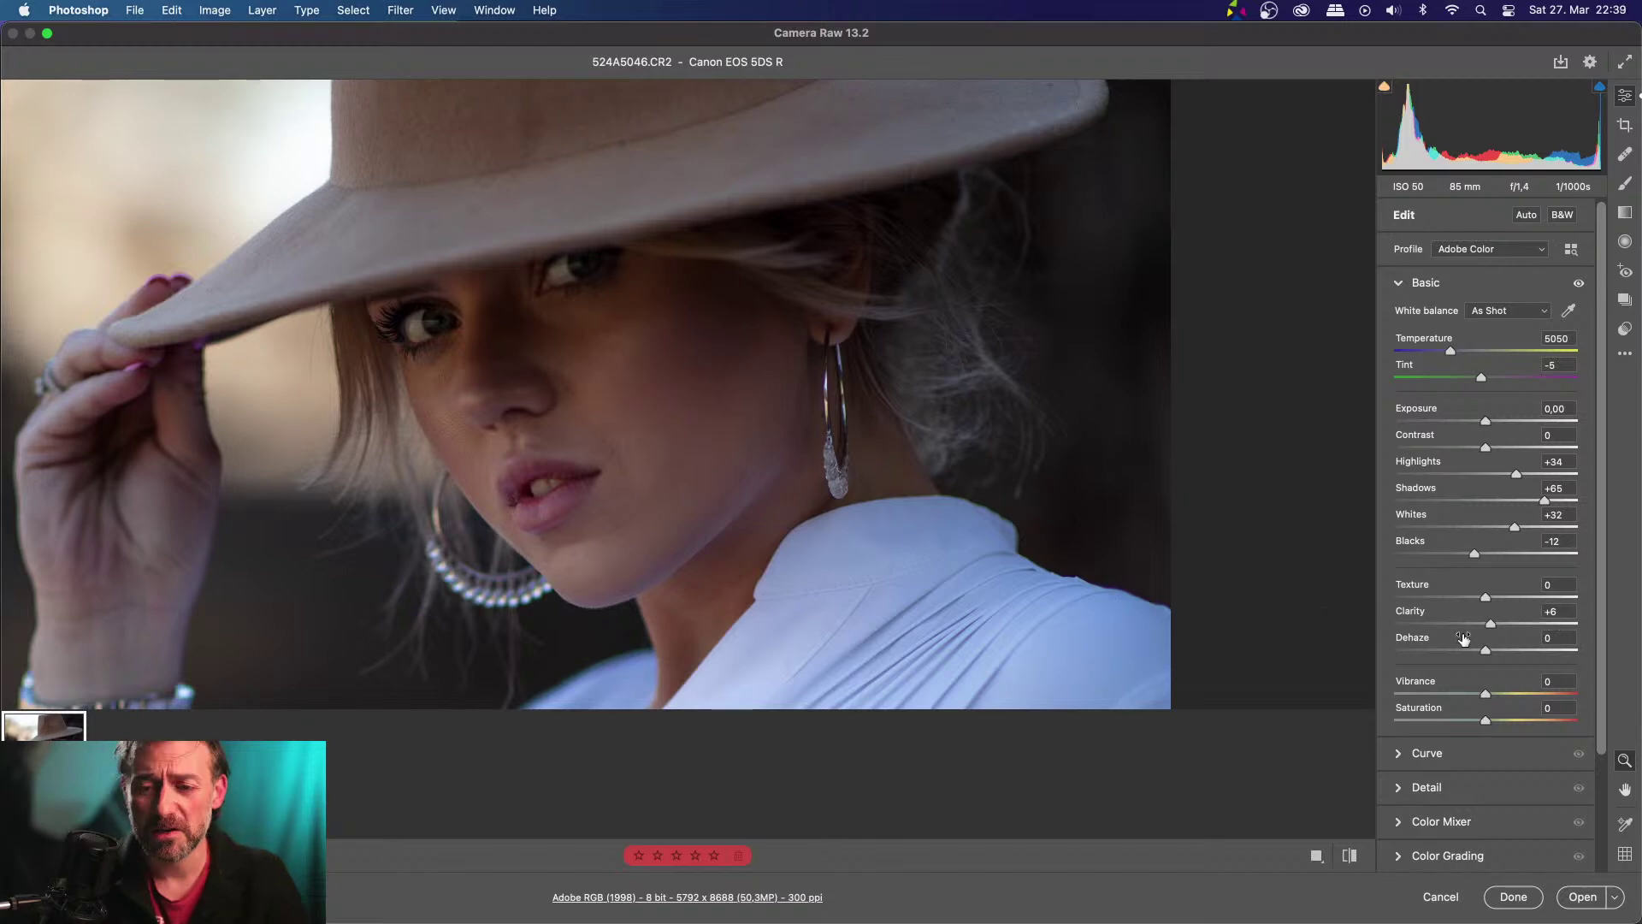
pyautogui.click(839, 405)
pyautogui.click(839, 405)
pyautogui.keyDown('alt'); pyautogui.click(889, 410); pyautogui.keyUp('alt')
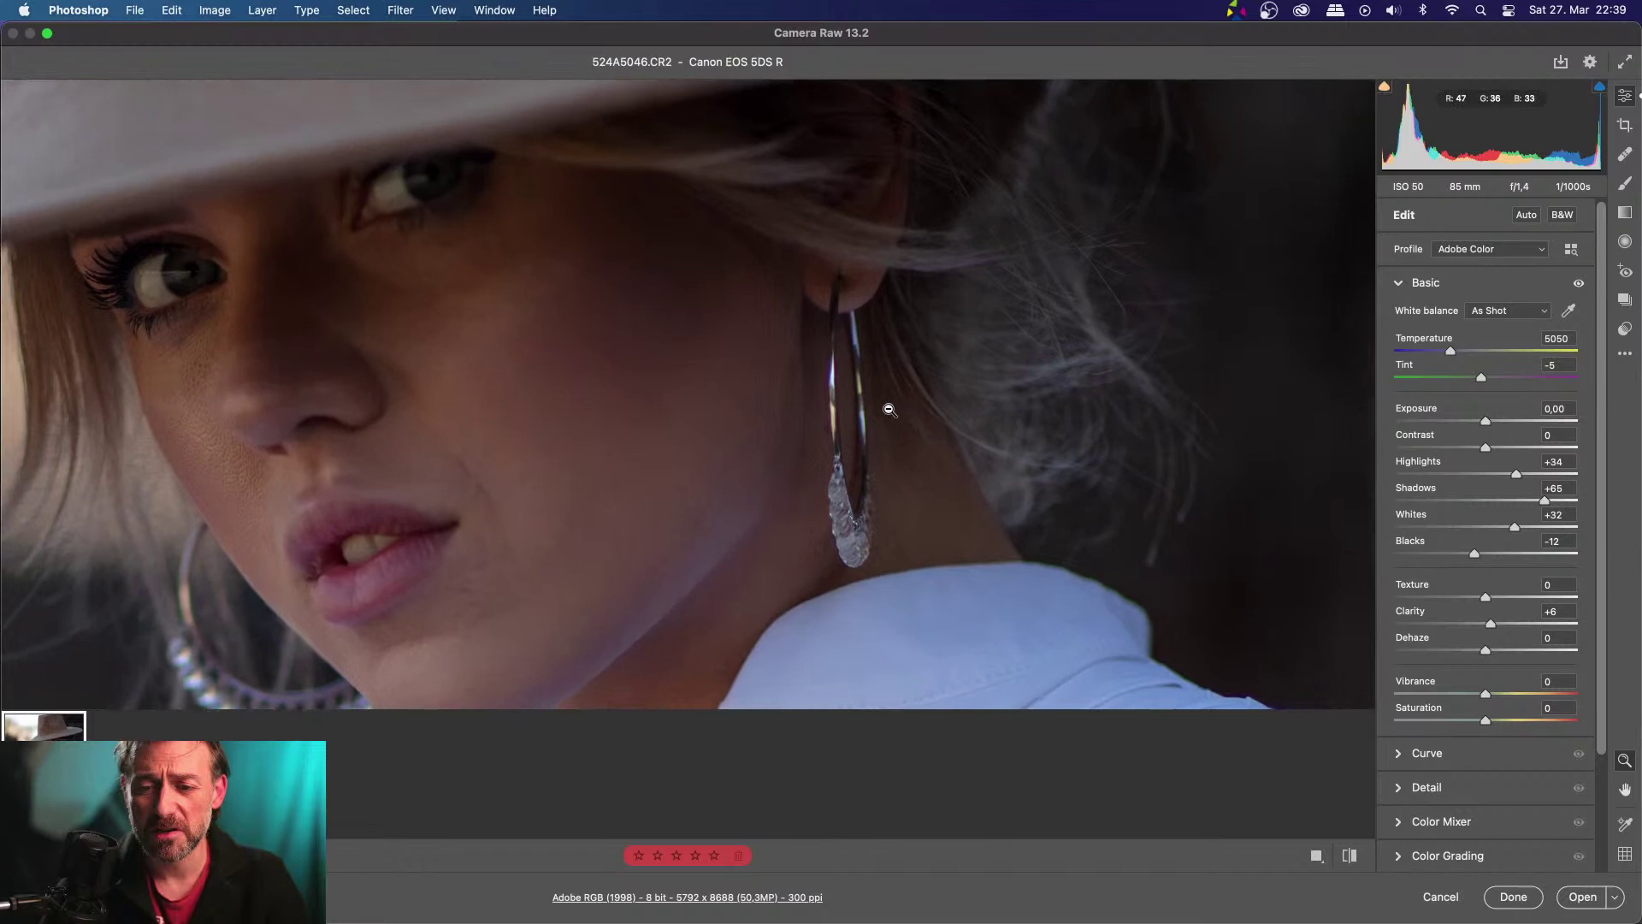
pyautogui.hscroll(-5, 889, 410)
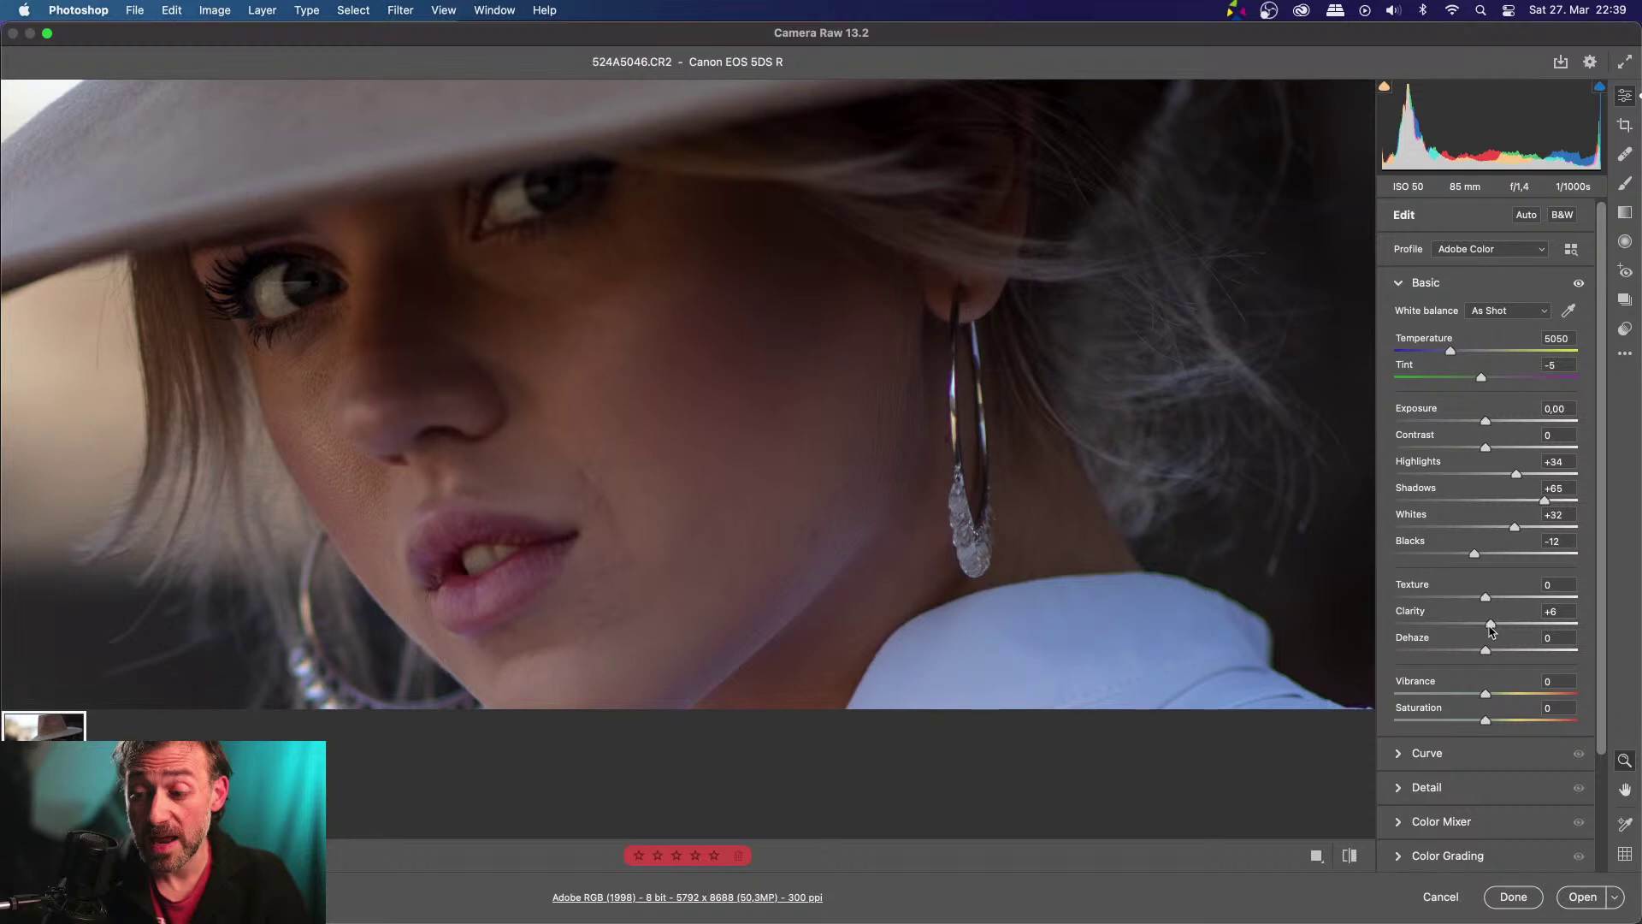
pyautogui.moveTo(1489, 628); pyautogui.dragTo(1590, 629)
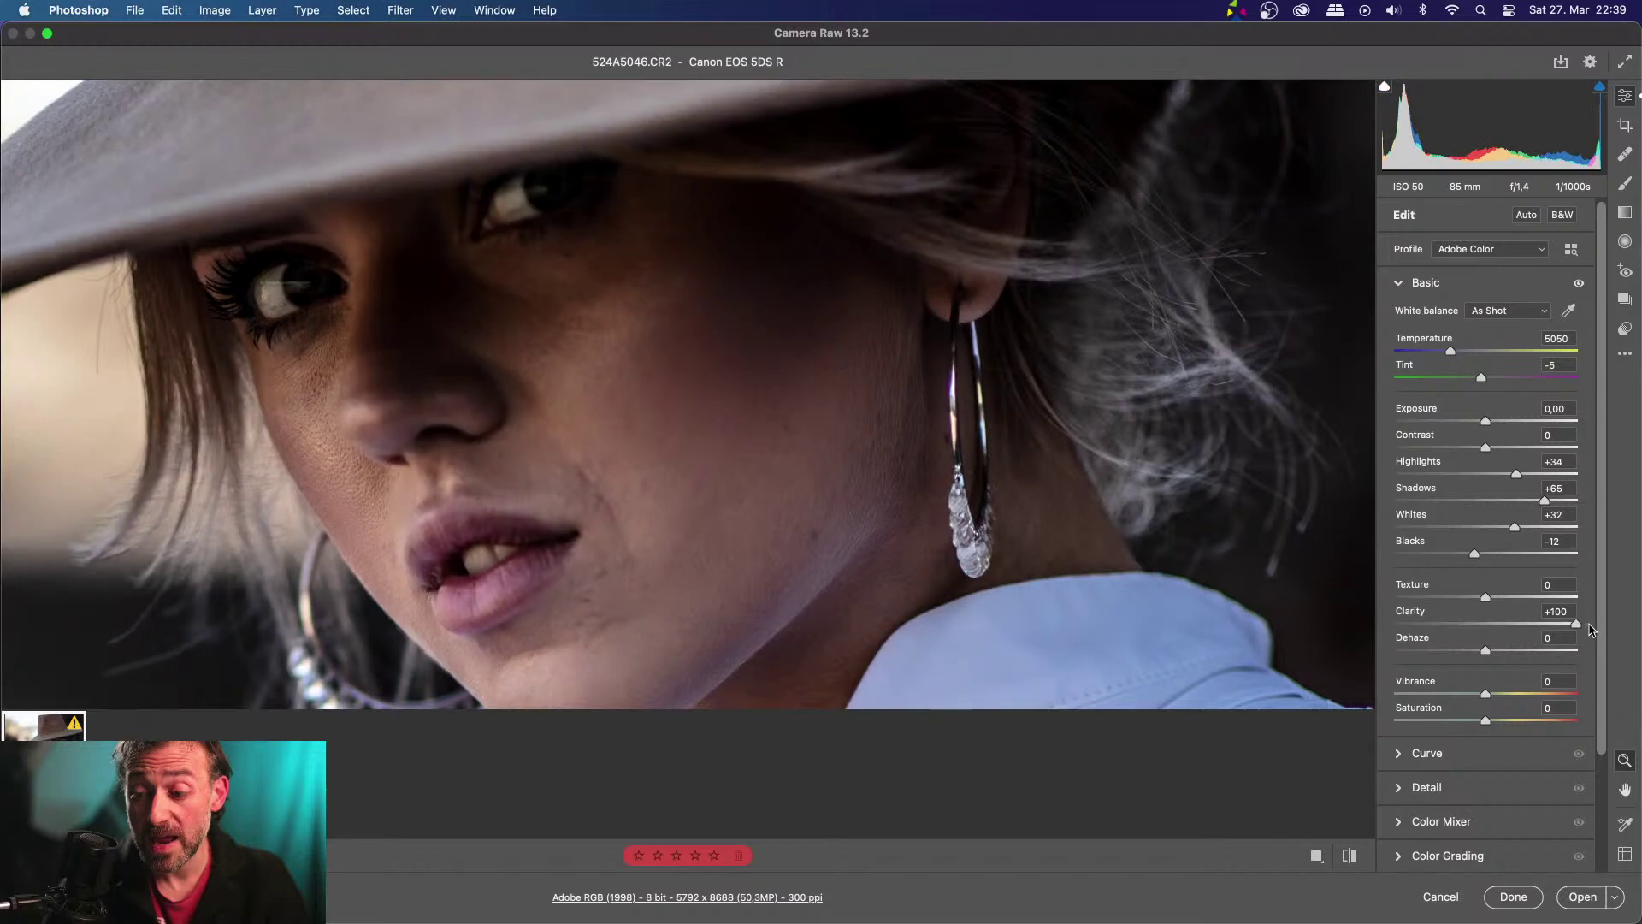
pyautogui.moveTo(1588, 630); pyautogui.dragTo(1485, 621)
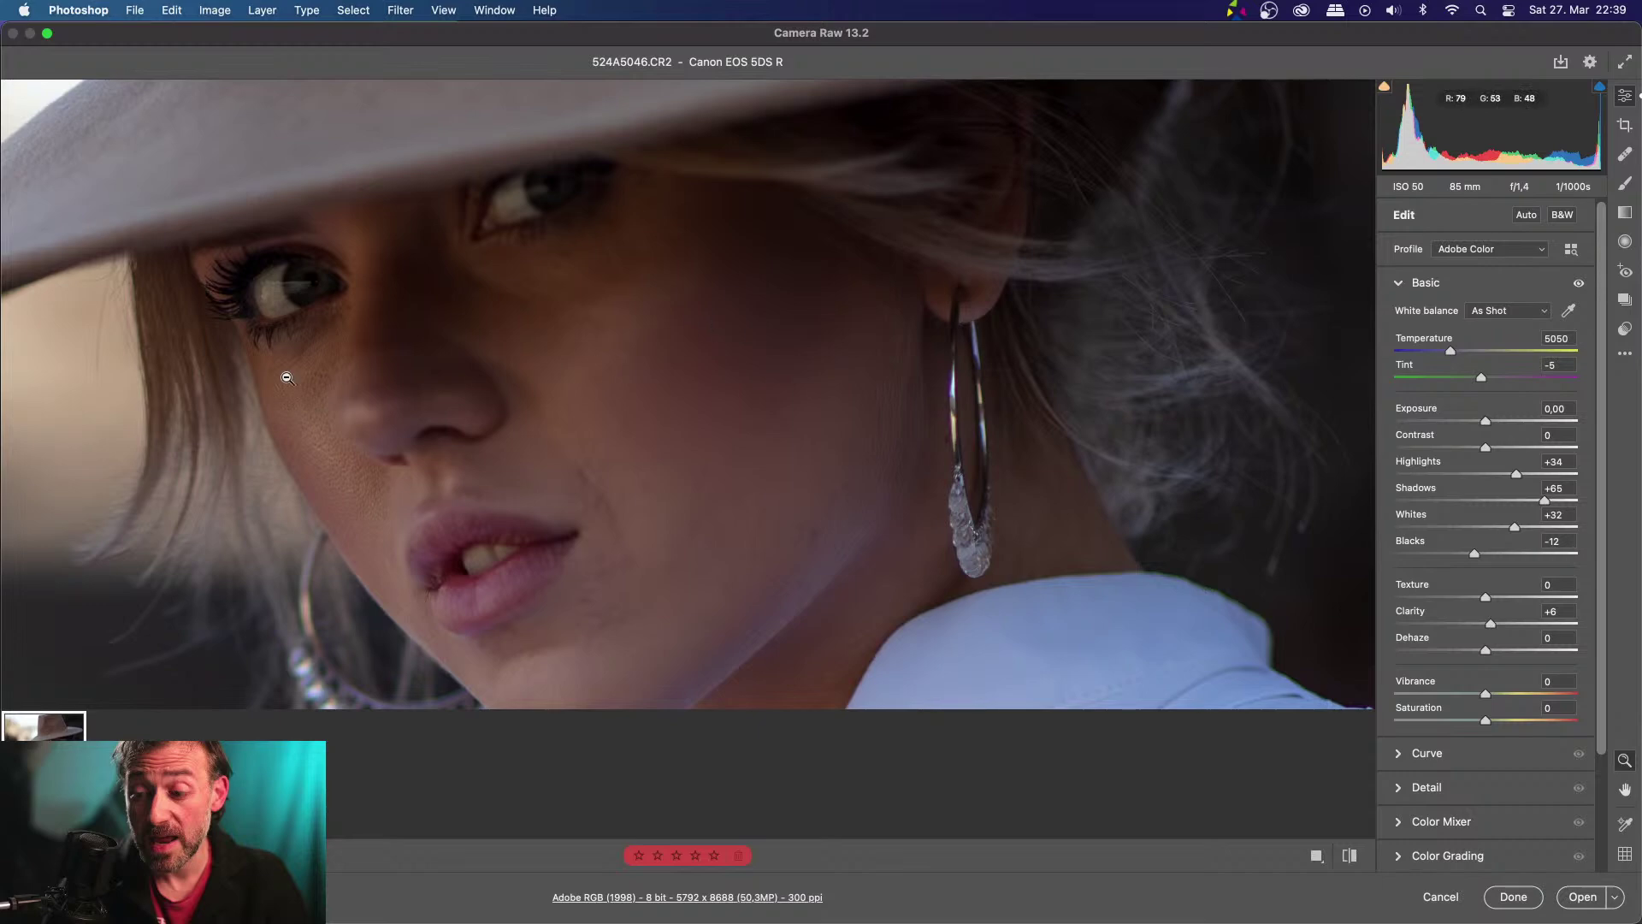
# Examine the face, hat and hair of the adjusted portrait and compare it with the image before the adjustments
pyautogui.keyDown('alt'); pyautogui.click(604, 587); pyautogui.keyUp('alt')
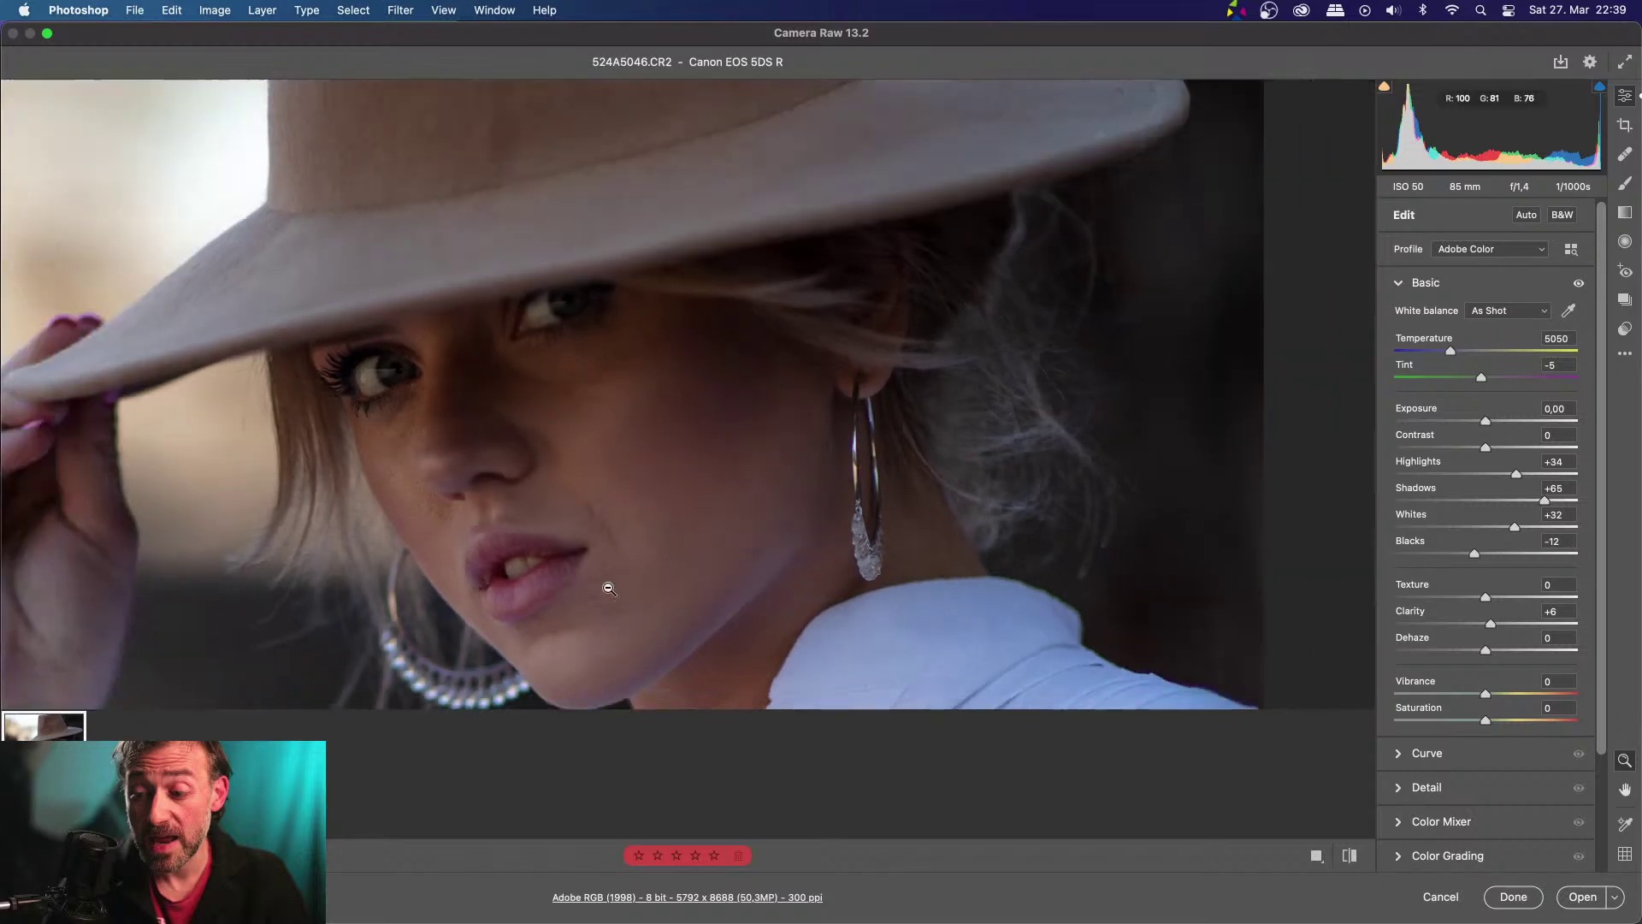
pyautogui.scroll(4, 608, 589)
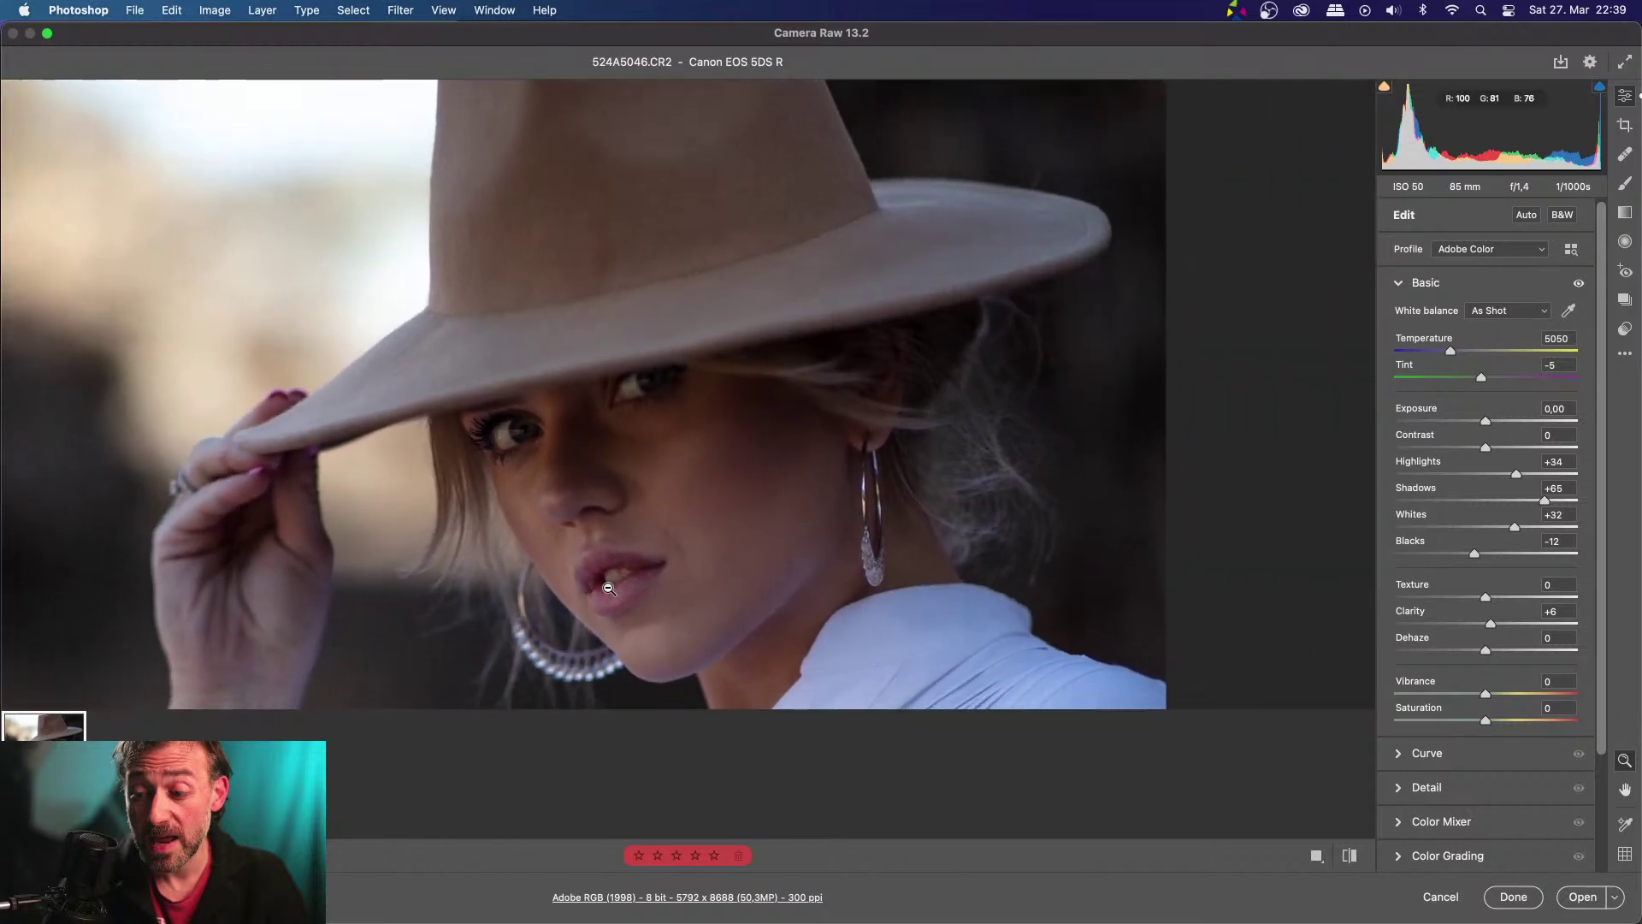
pyautogui.scroll(3, 614, 587)
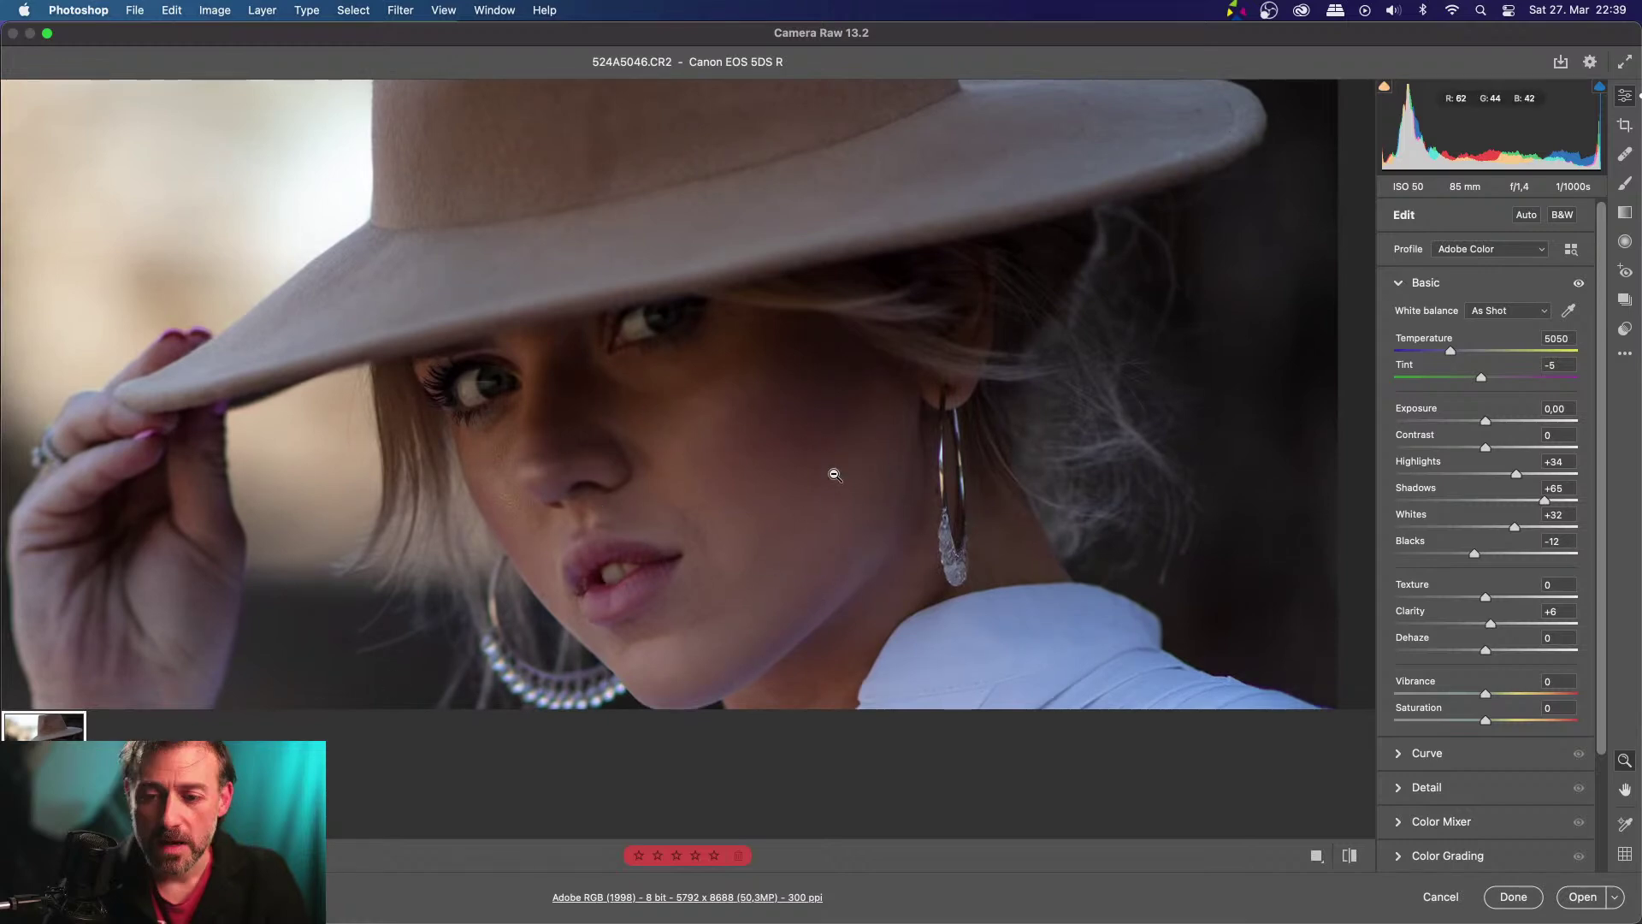
pyautogui.scroll(5, 784, 625)
pyautogui.hscroll(-5, 784, 624)
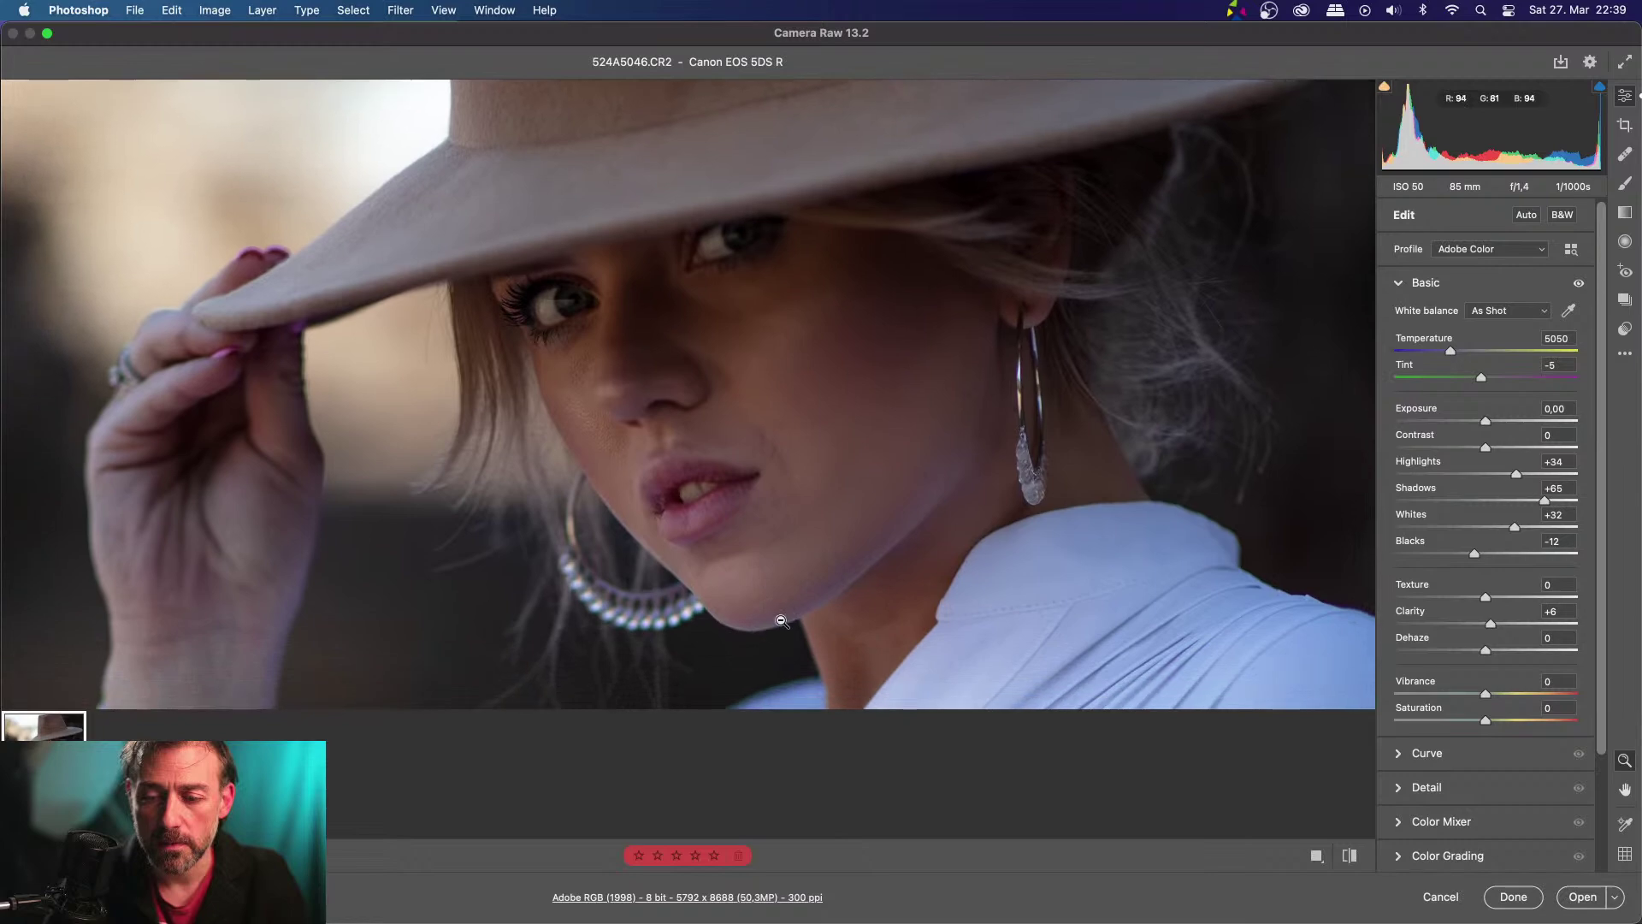
pyautogui.scroll(-2, 780, 617)
pyautogui.hscroll(1, 780, 618)
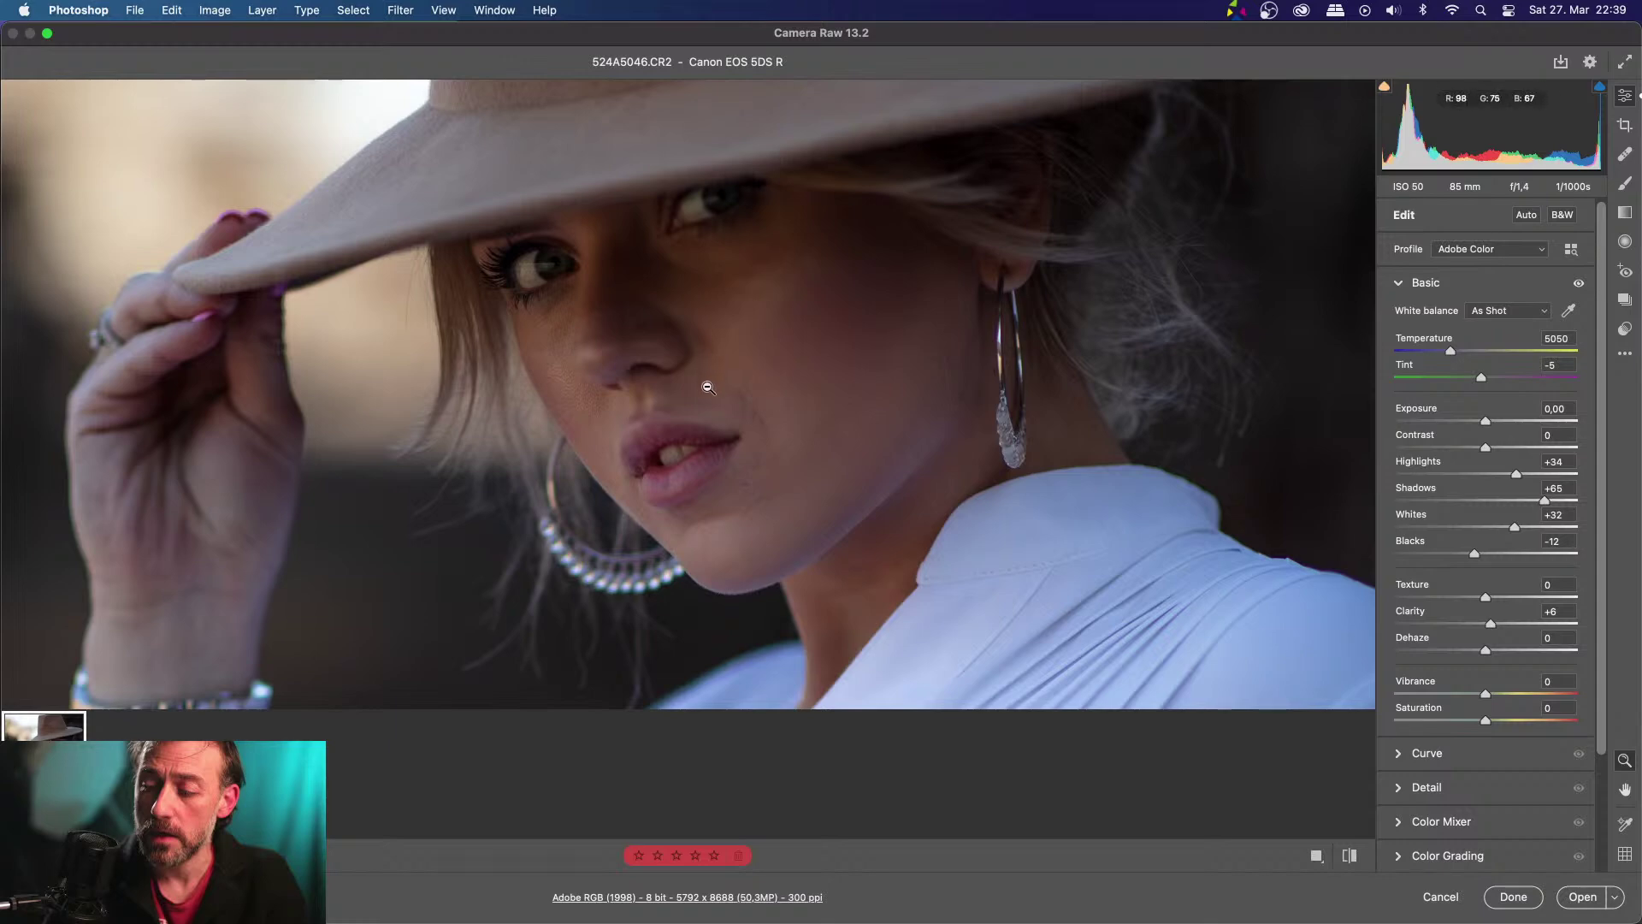
pyautogui.scroll(3, 710, 383)
pyautogui.hscroll(1, 709, 383)
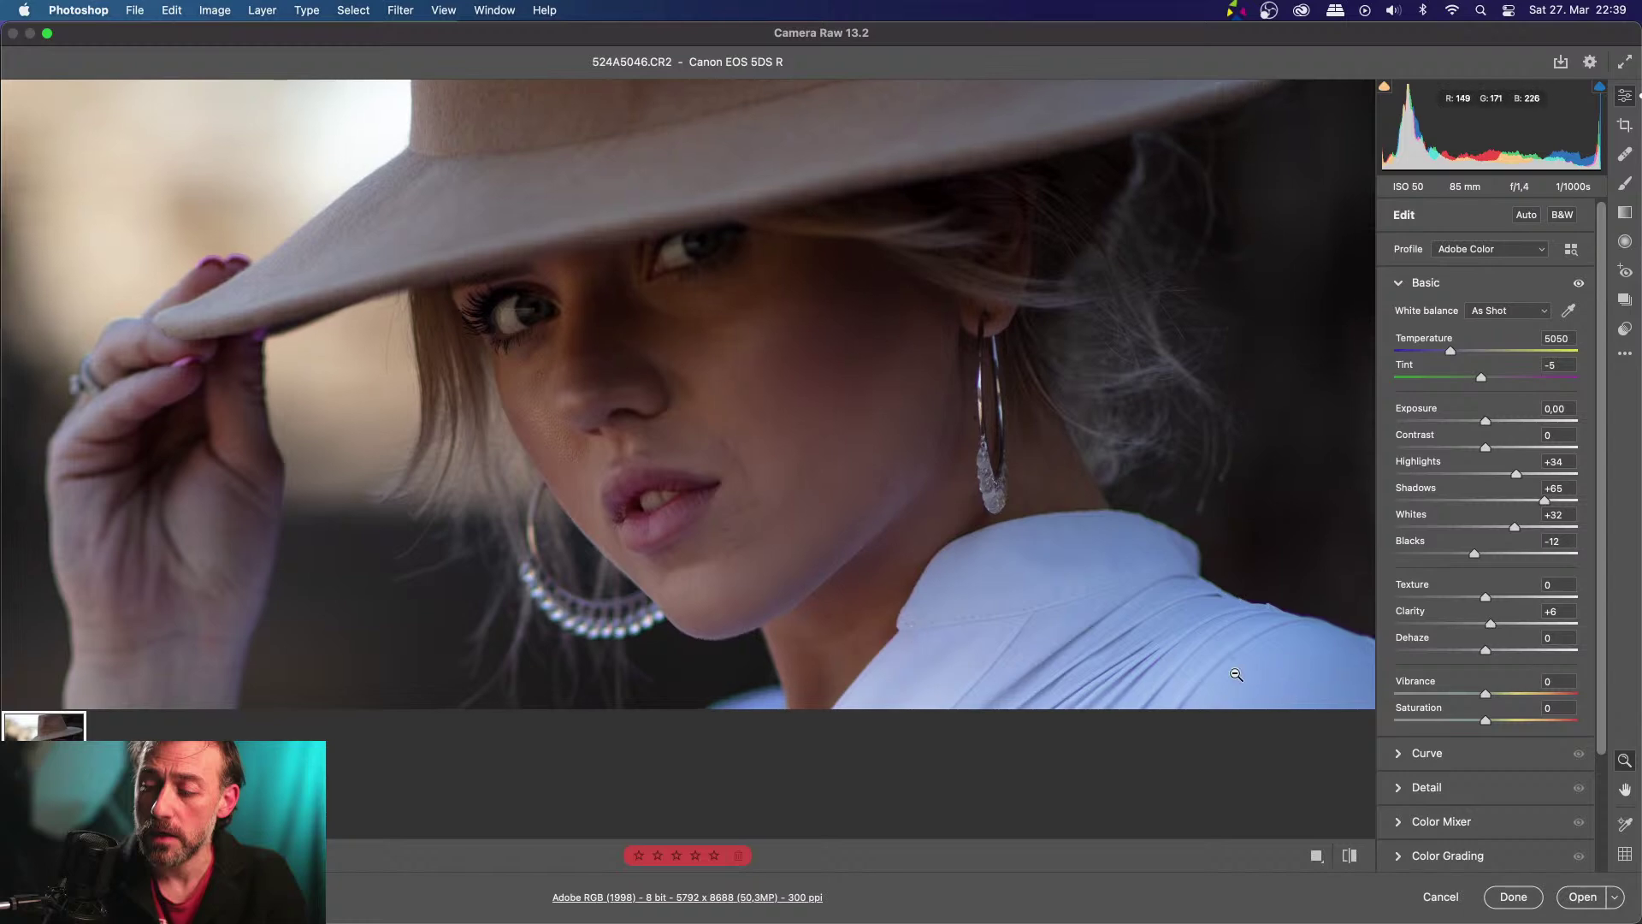
pyautogui.scroll(5, 1235, 678)
pyautogui.hscroll(-3, 1234, 678)
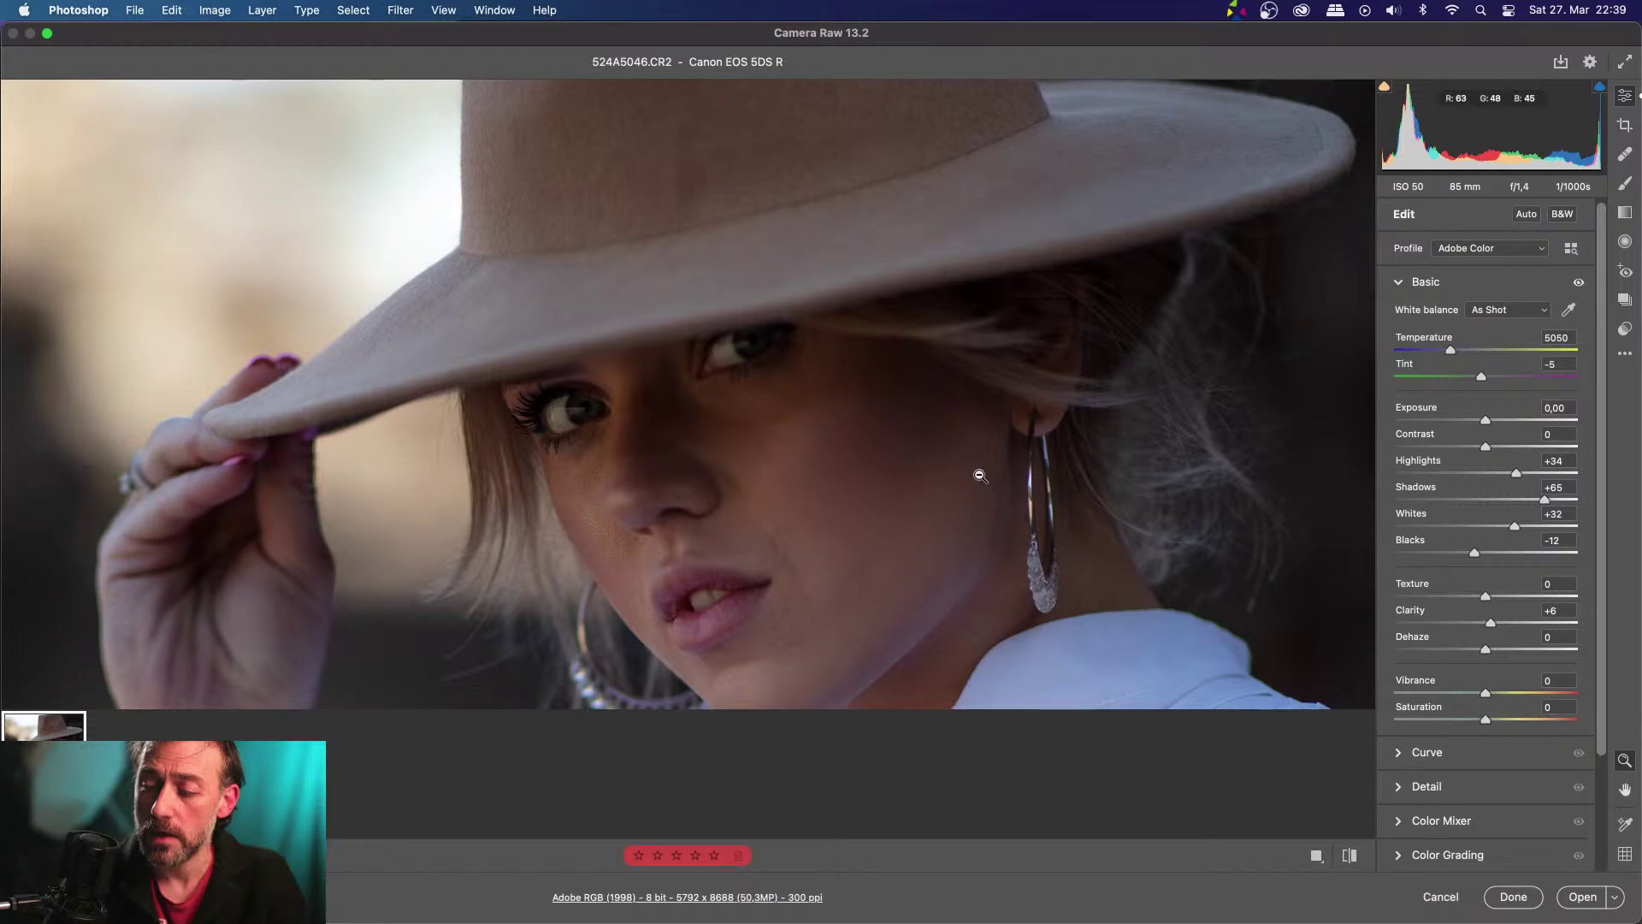
pyautogui.press('\\')
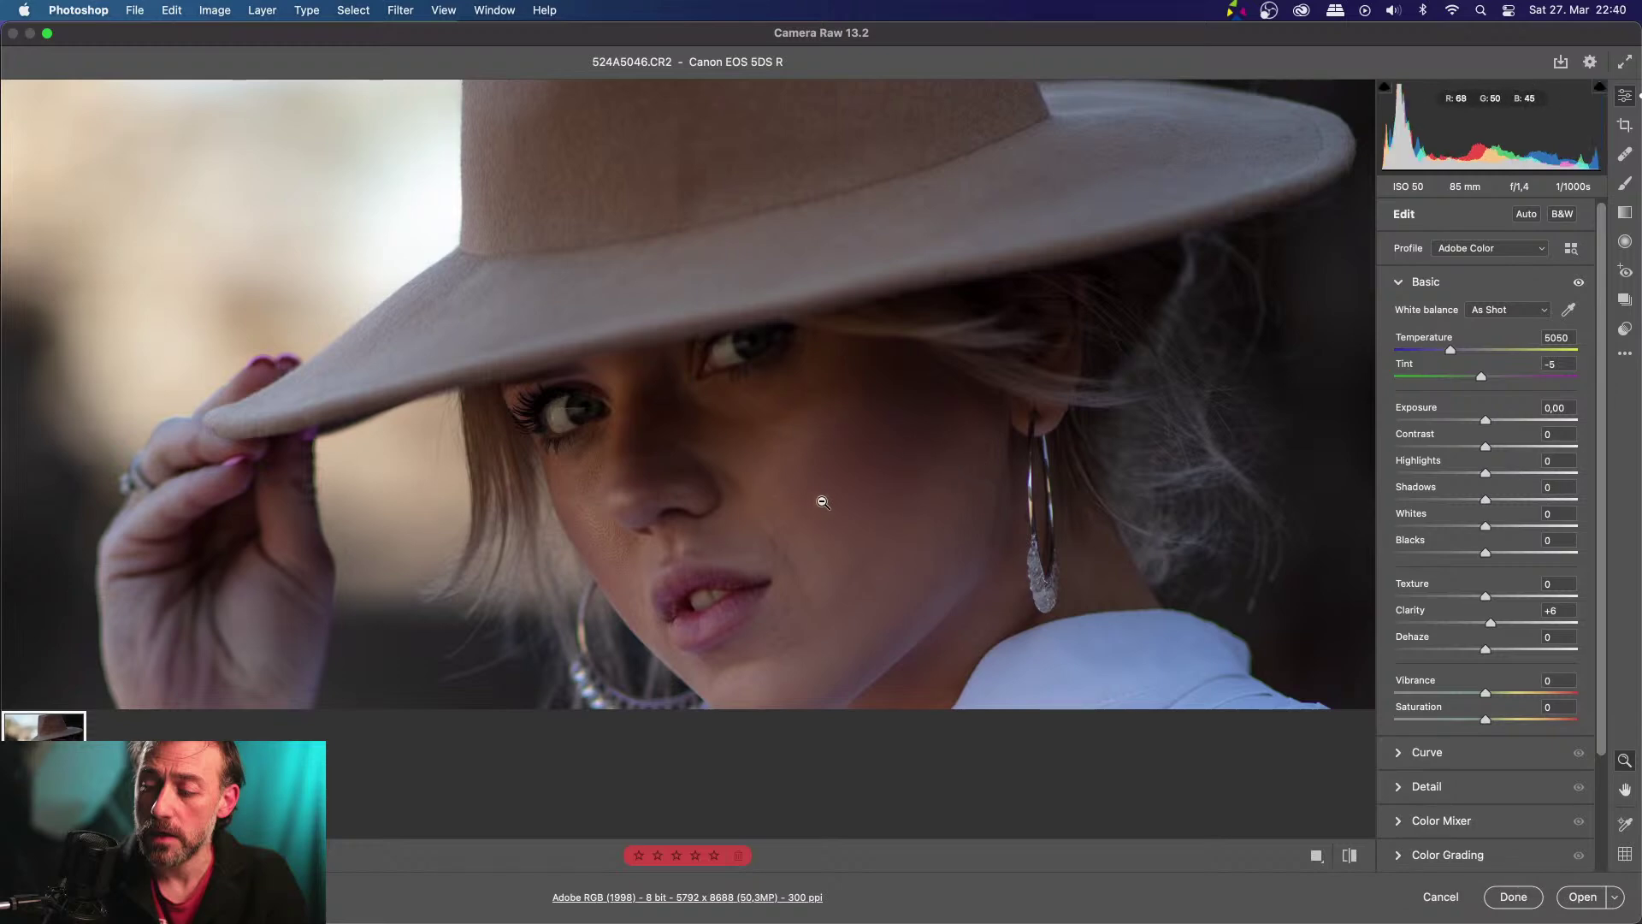
# End the before/after comparison and open the developed raw portrait in Photoshop
pyautogui.press('\\')
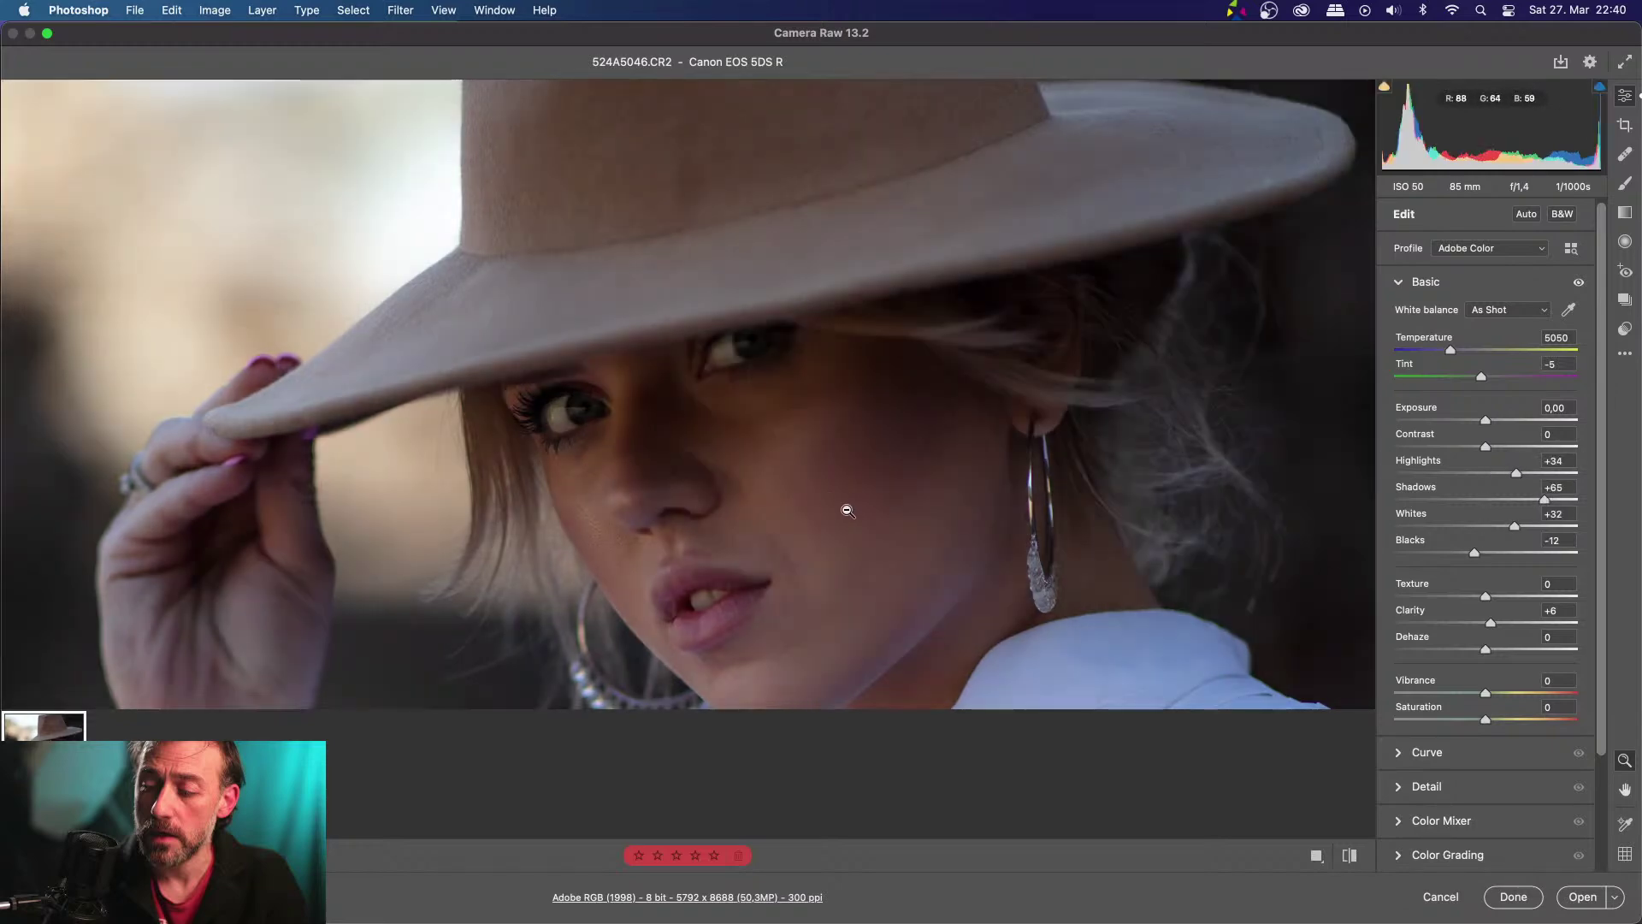
pyautogui.click(1578, 895)
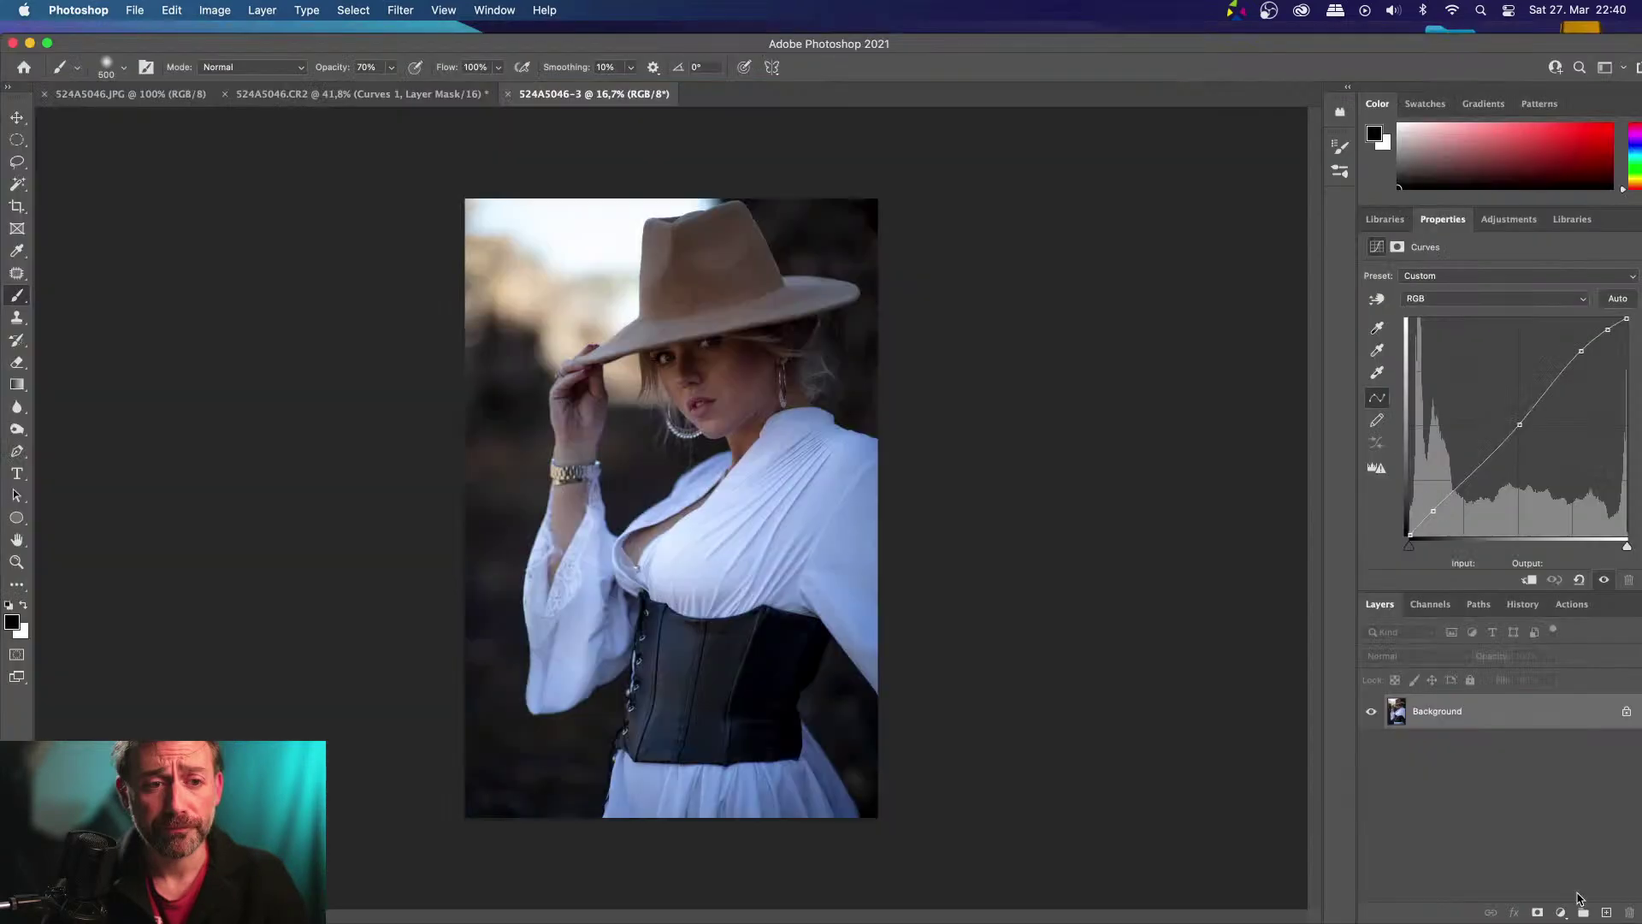
pyautogui.scroll(5, 625, 351)
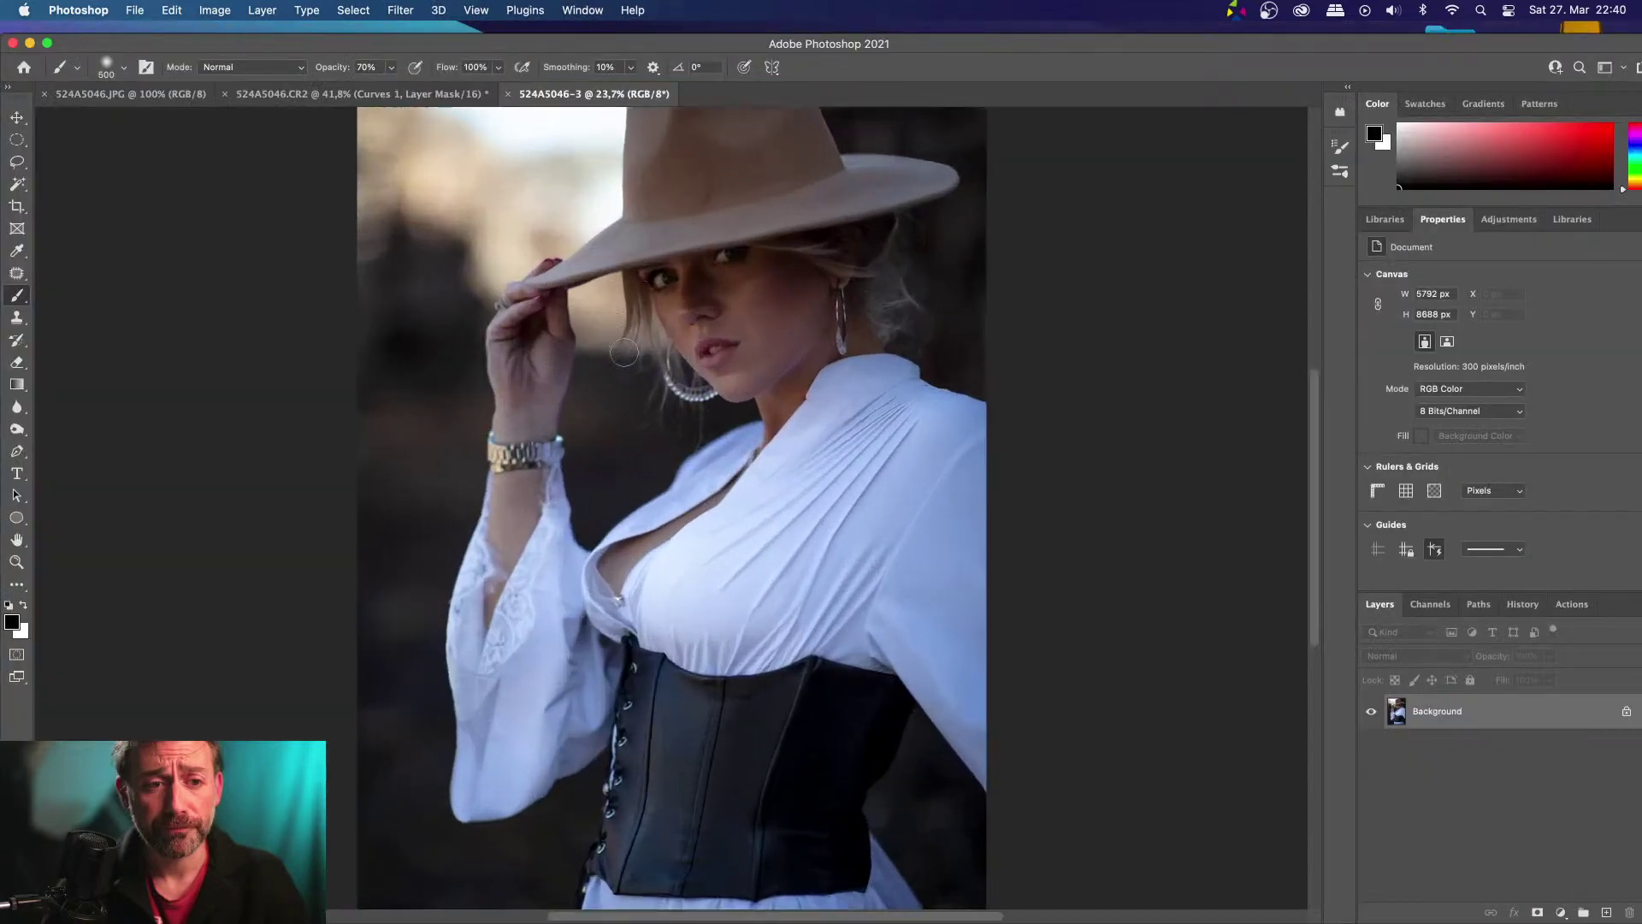
pyautogui.scroll(4, 624, 351)
pyautogui.hscroll(4, 624, 352)
pyautogui.hscroll(-2, 624, 351)
pyautogui.hscroll(-2, 624, 352)
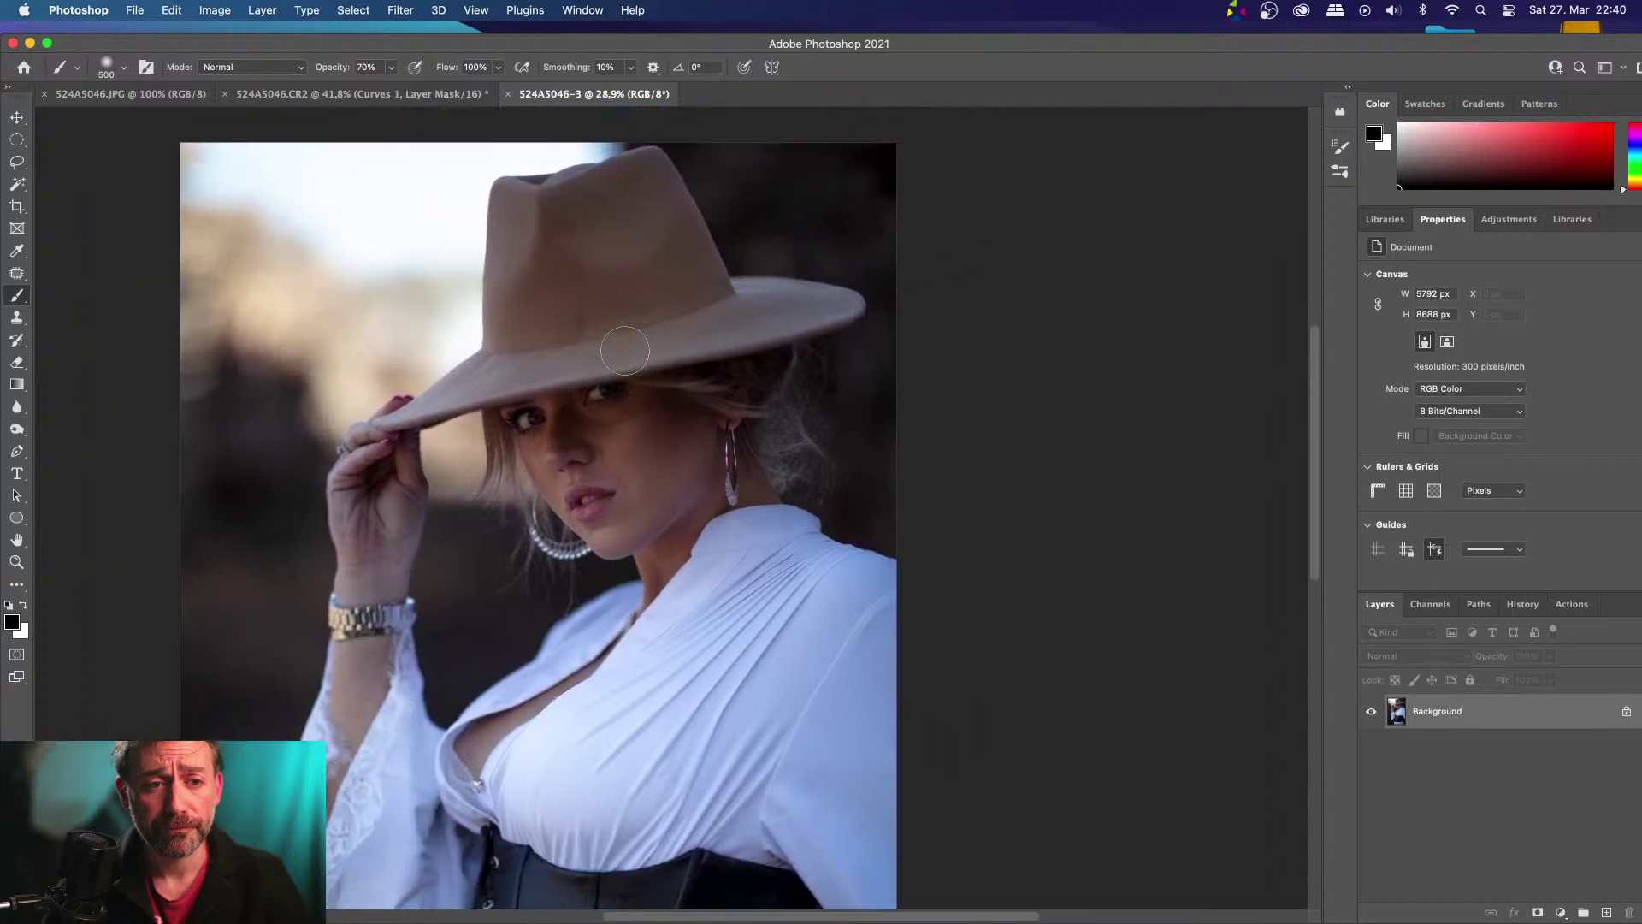
pyautogui.scroll(3, 624, 351)
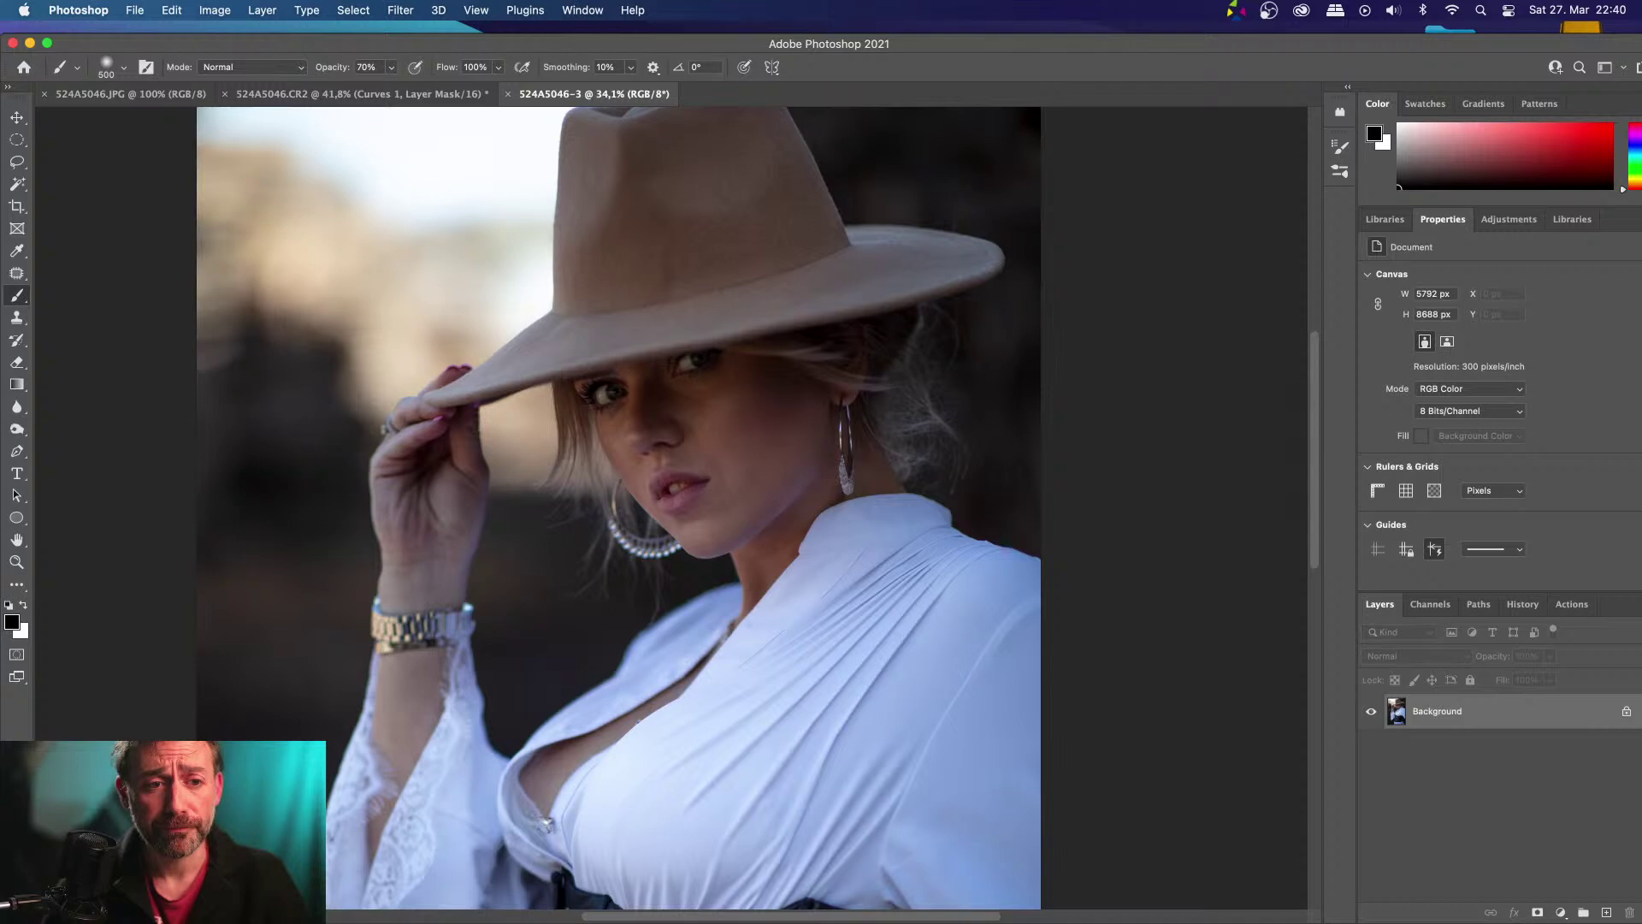
# Move the Selective Tool palette off the portrait and launch Color Efex Pro 4 on the image
pyautogui.moveTo(586, 335); pyautogui.dragTo(1051, 350)
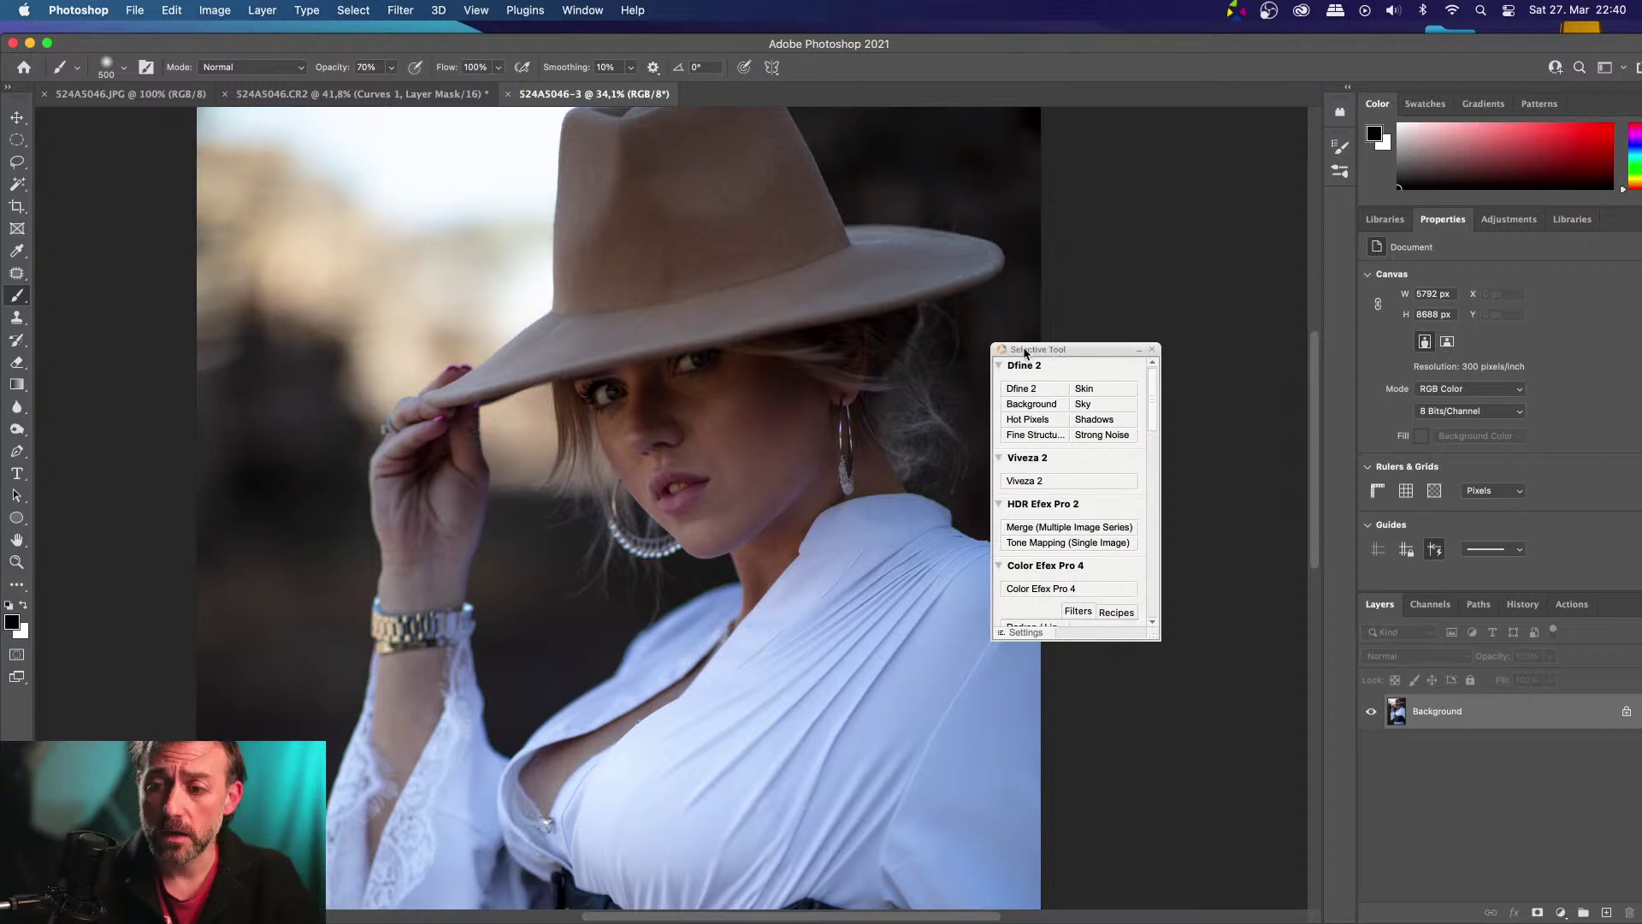
pyautogui.moveTo(1048, 354); pyautogui.dragTo(1125, 358)
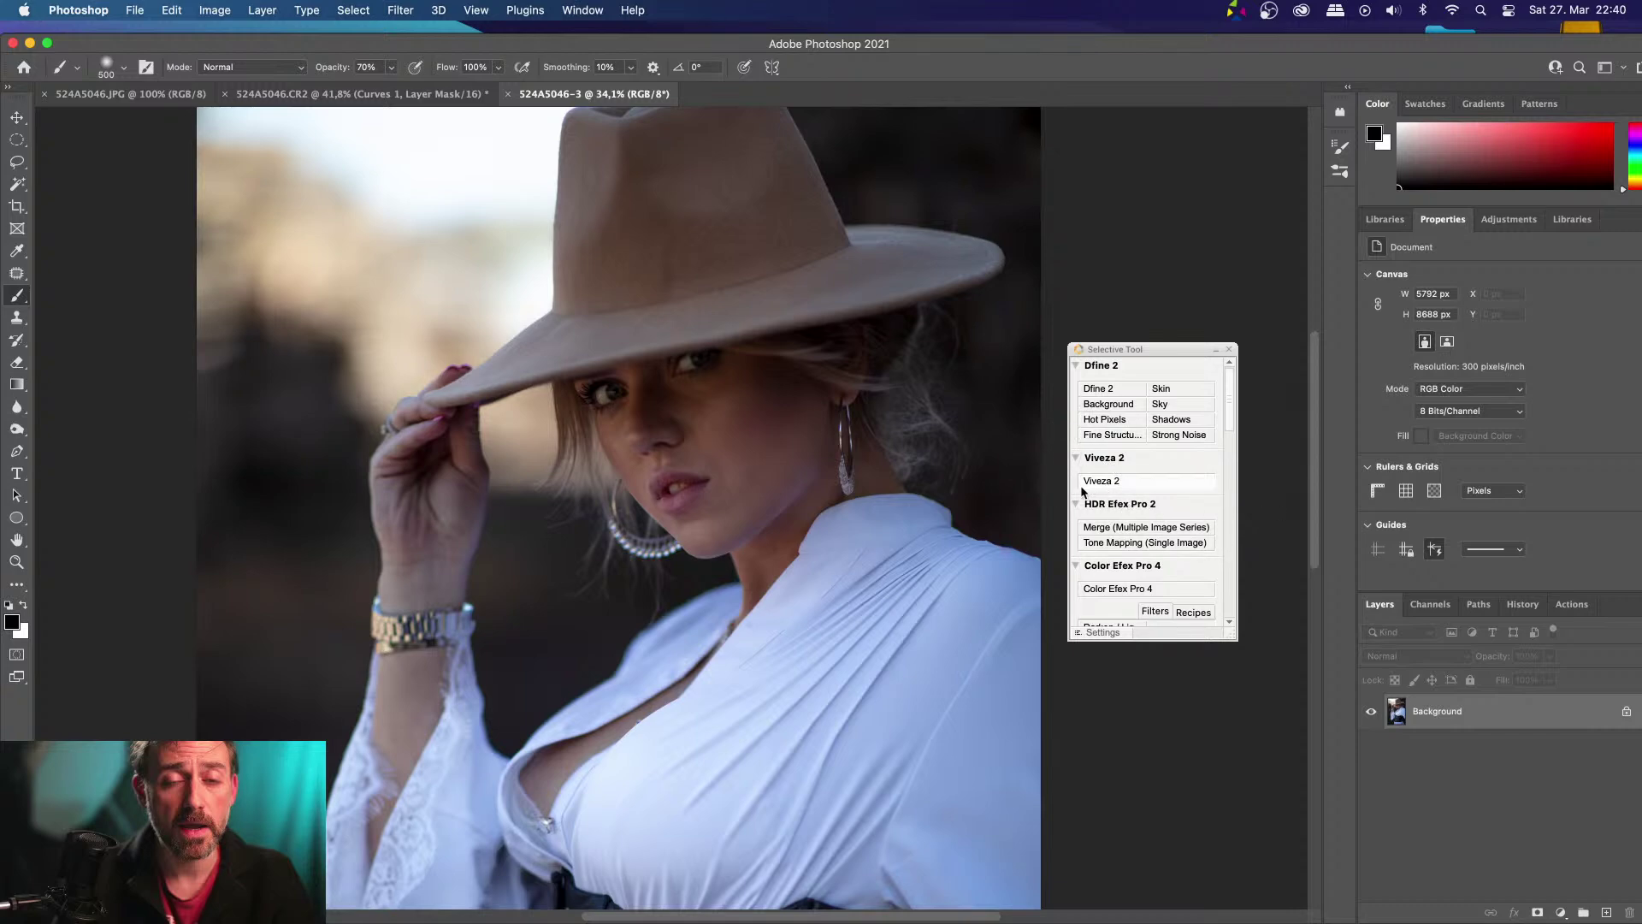
pyautogui.moveTo(1136, 357); pyautogui.dragTo(1139, 316)
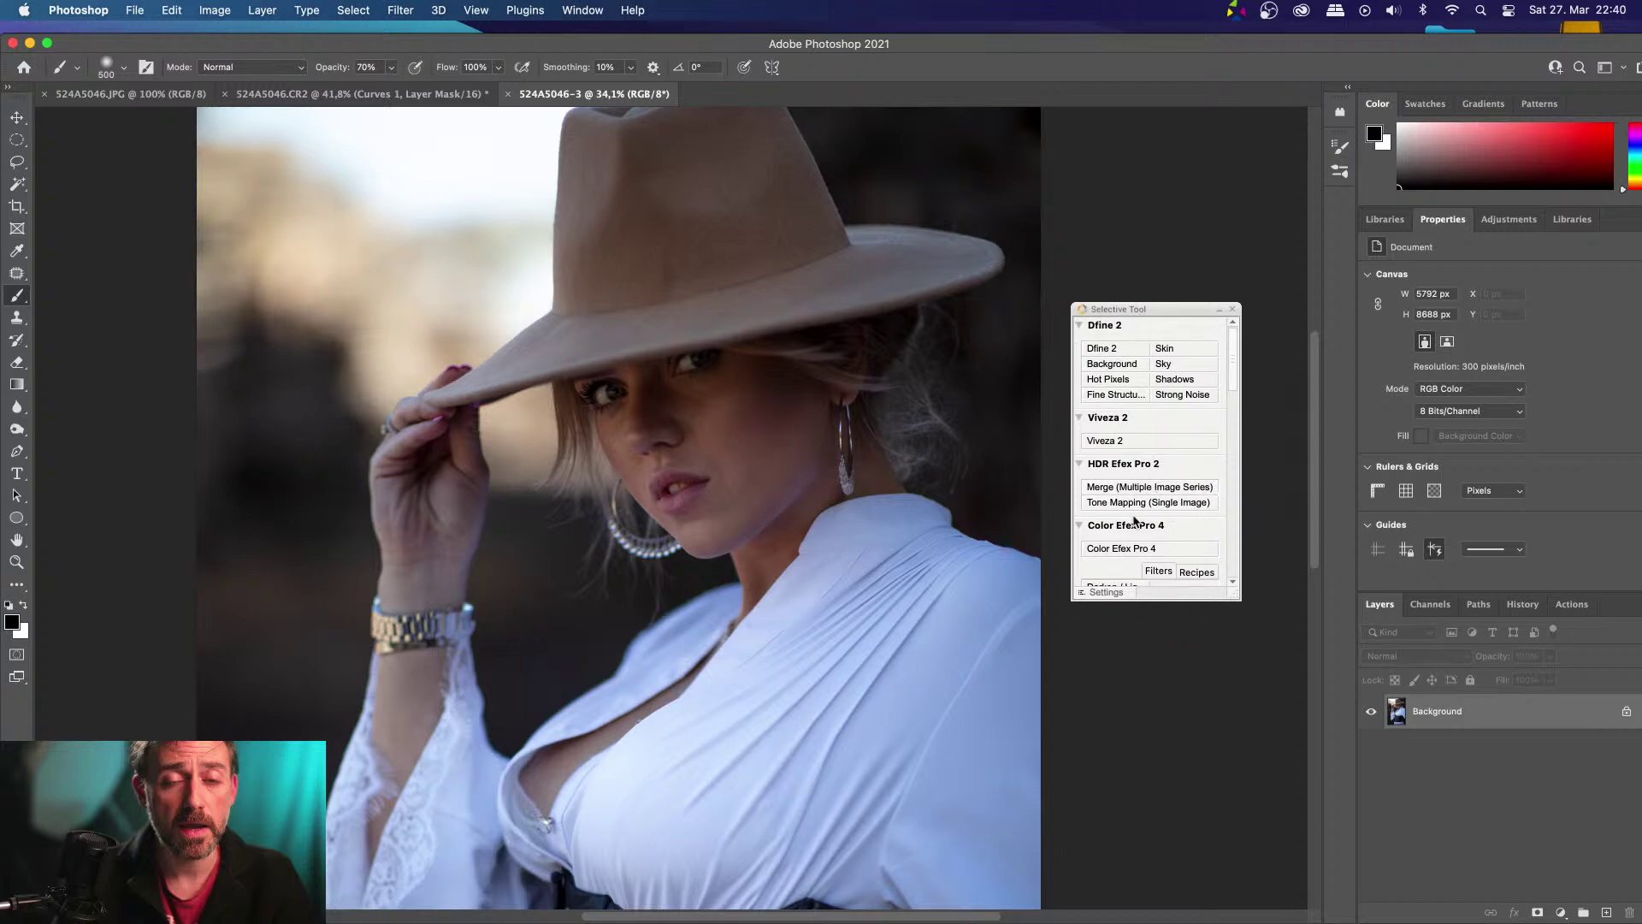
pyautogui.click(1143, 551)
pyautogui.click(1118, 549)
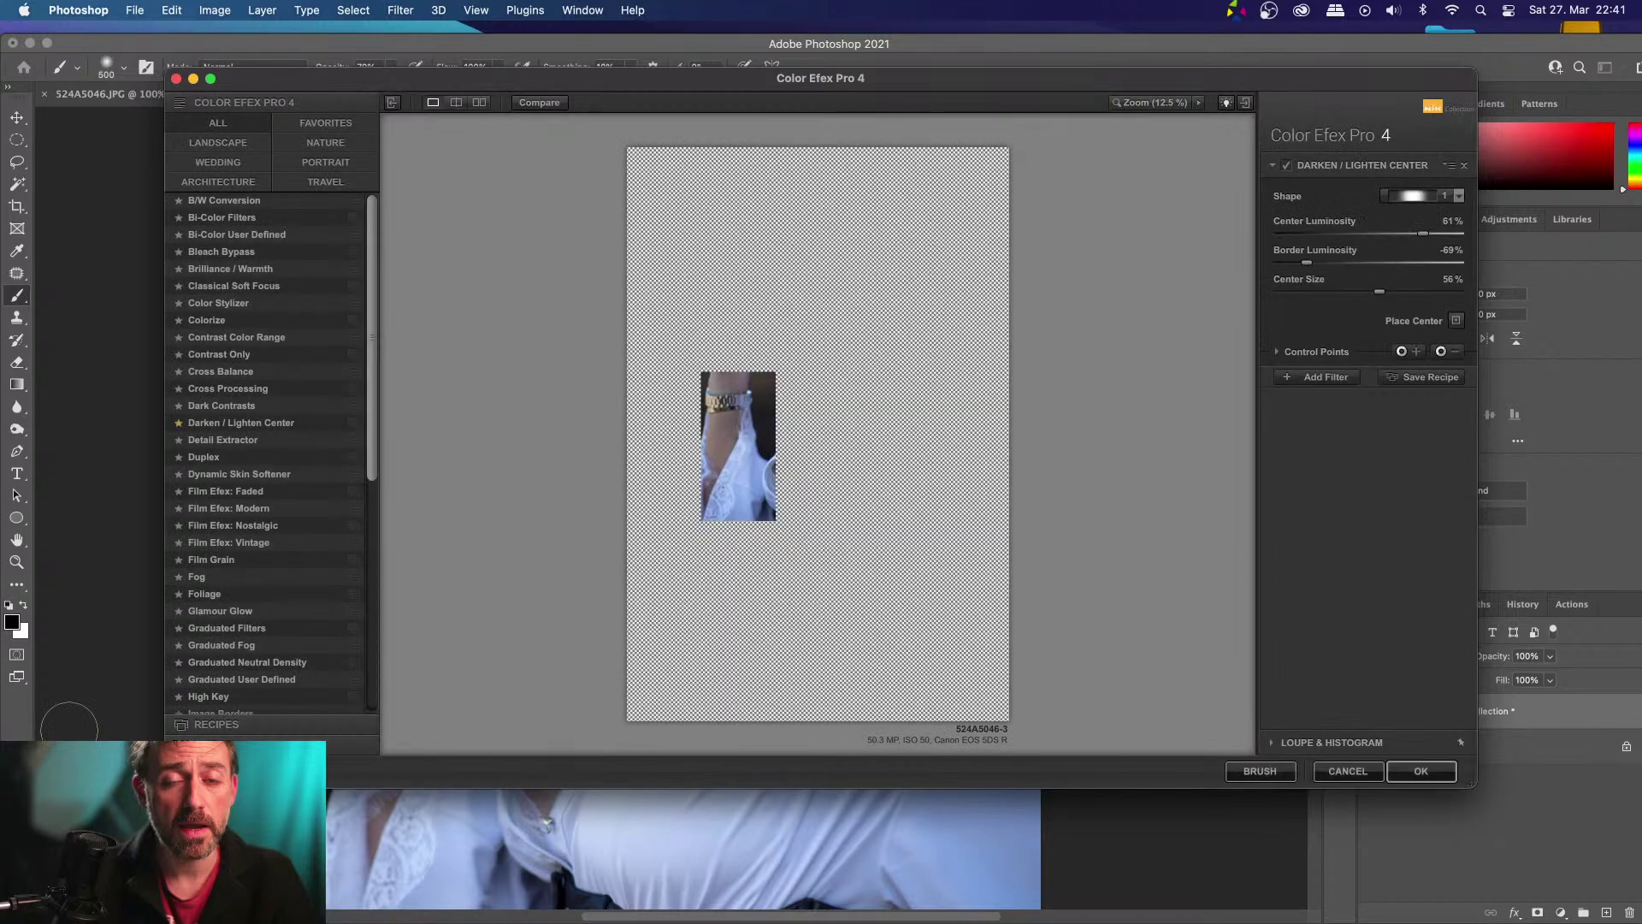
# Choose the Darken / Lighten Center filter and place its center on the woman's face
pyautogui.click(244, 424)
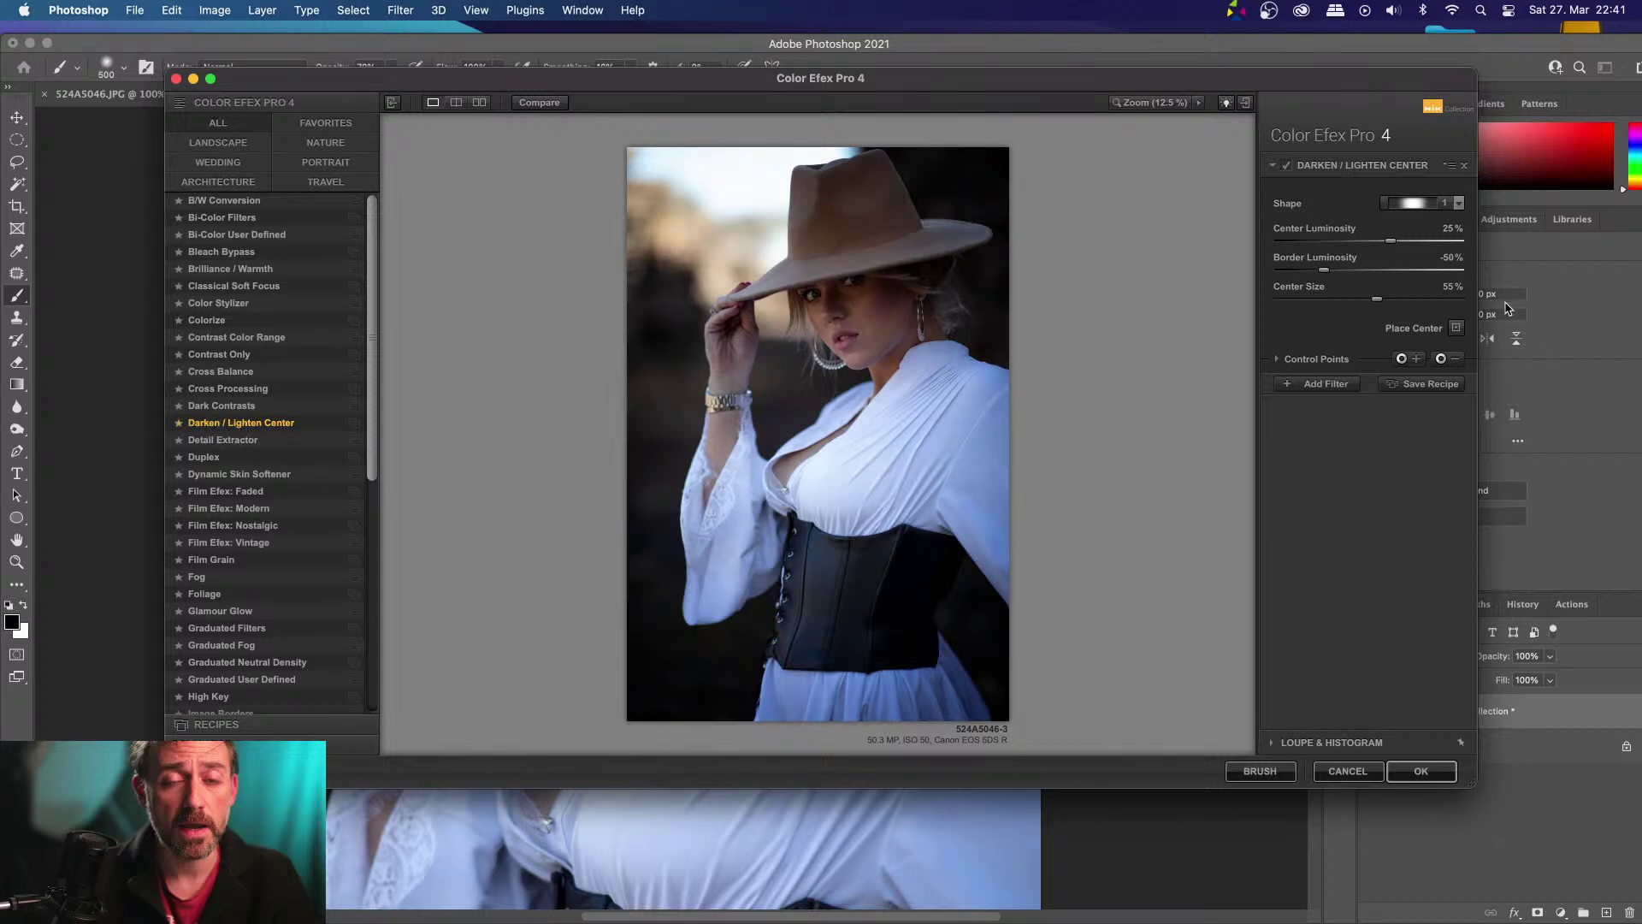
pyautogui.click(1456, 329)
pyautogui.click(849, 291)
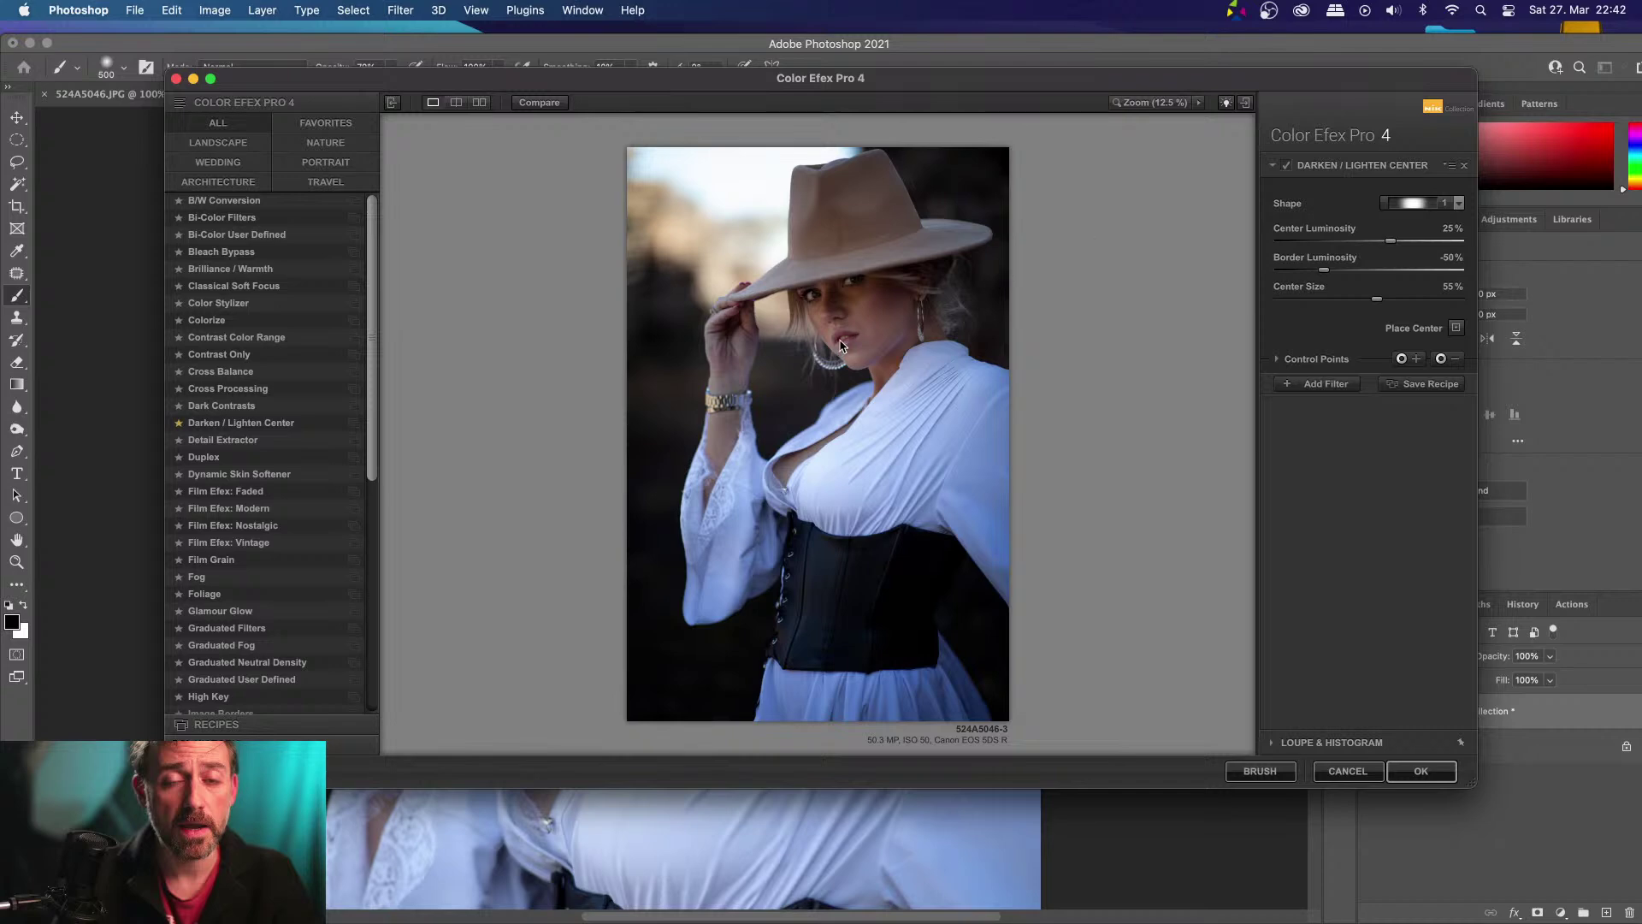
# Raise the filter's Center Luminosity to 54%, judging the effect on the face at 50% zoom
pyautogui.click(1194, 103)
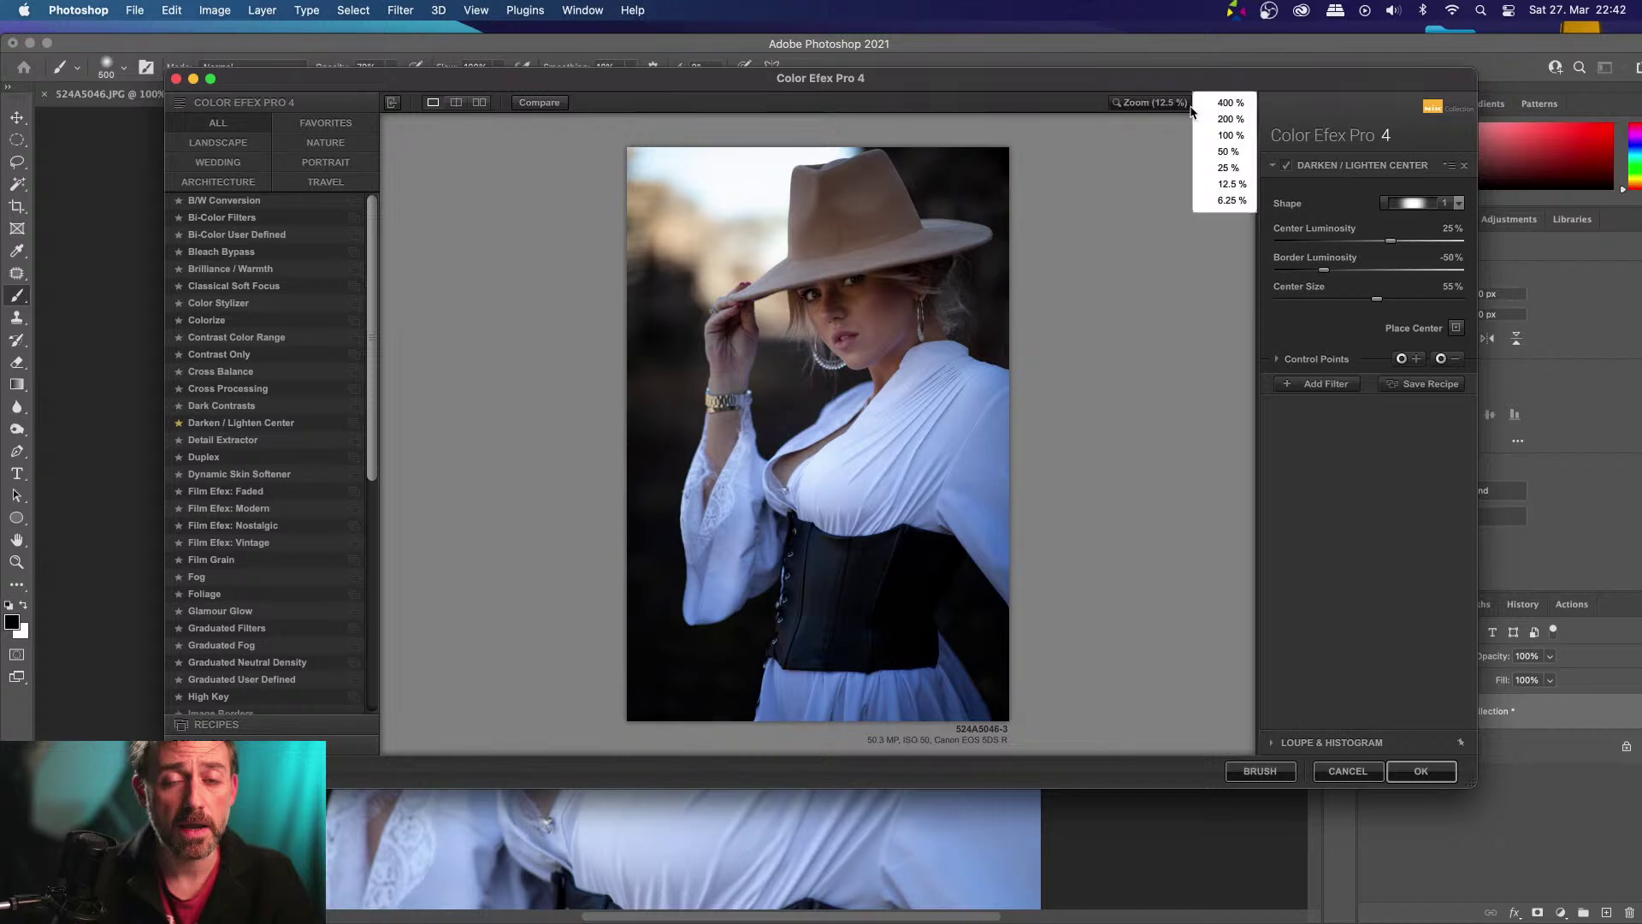
pyautogui.click(1217, 157)
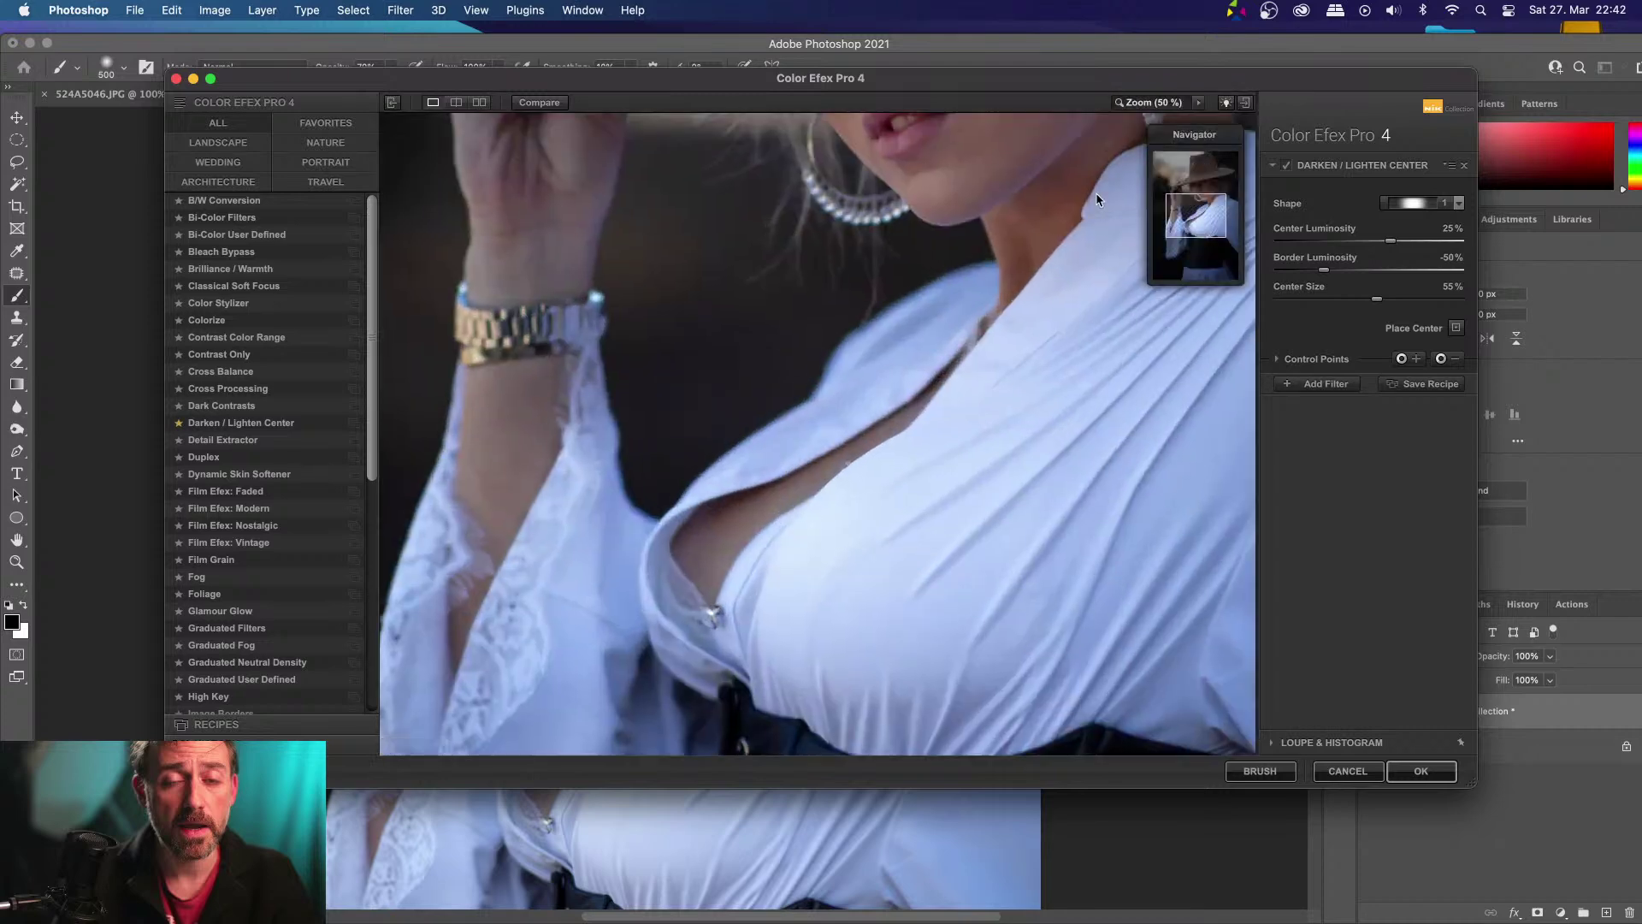
pyautogui.moveTo(1225, 221); pyautogui.dragTo(1224, 195)
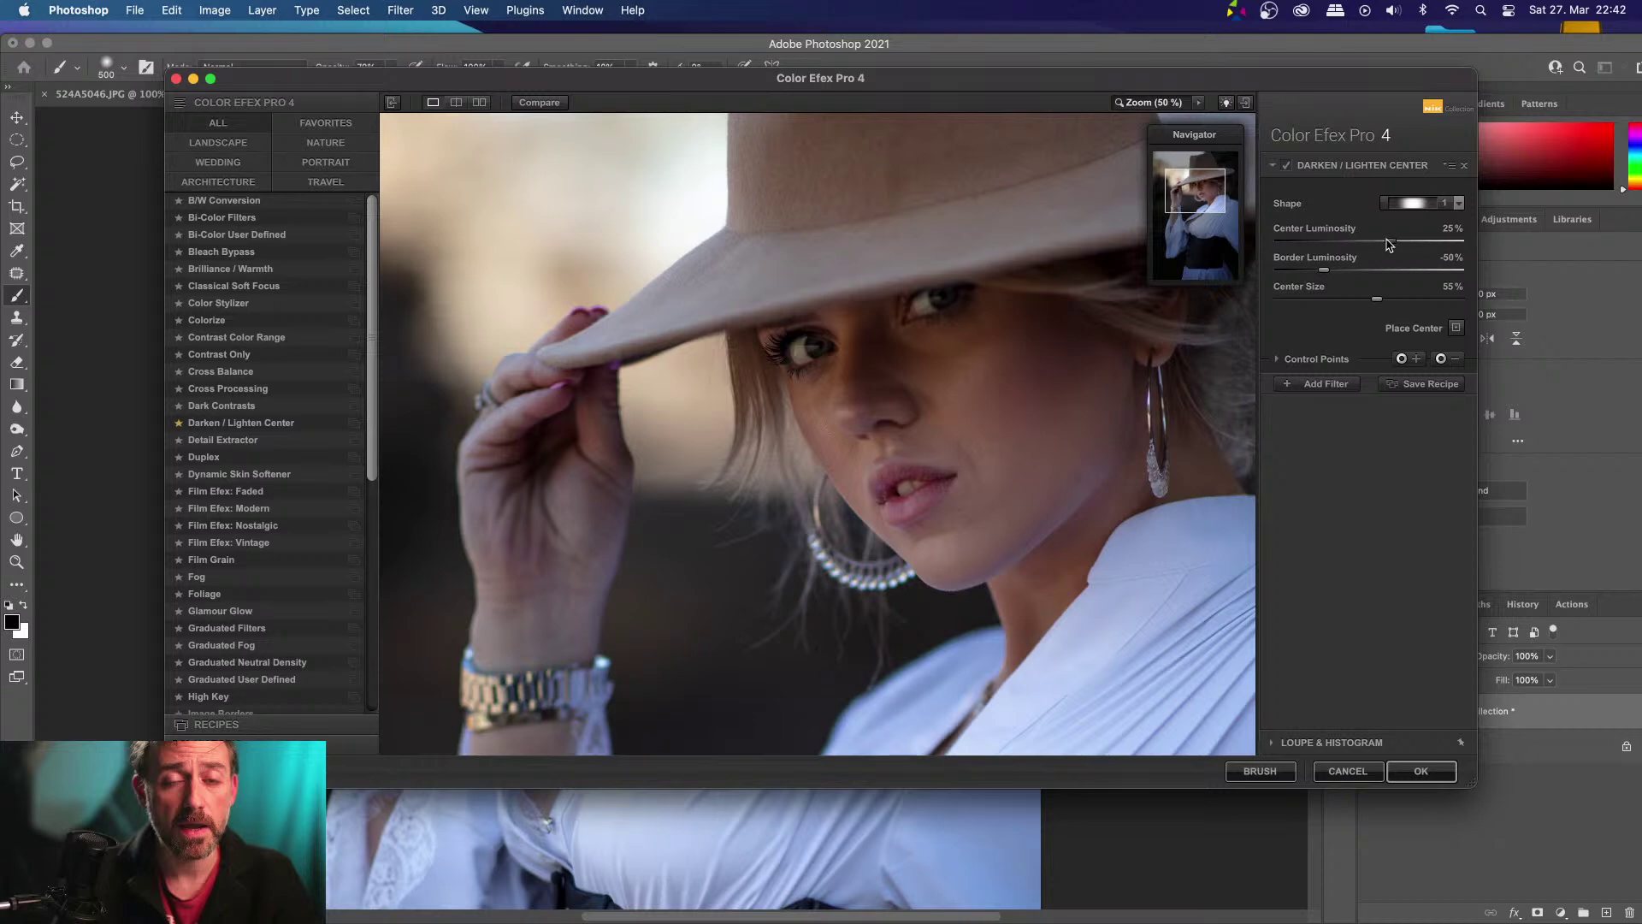
pyautogui.moveTo(1388, 245); pyautogui.dragTo(1405, 246)
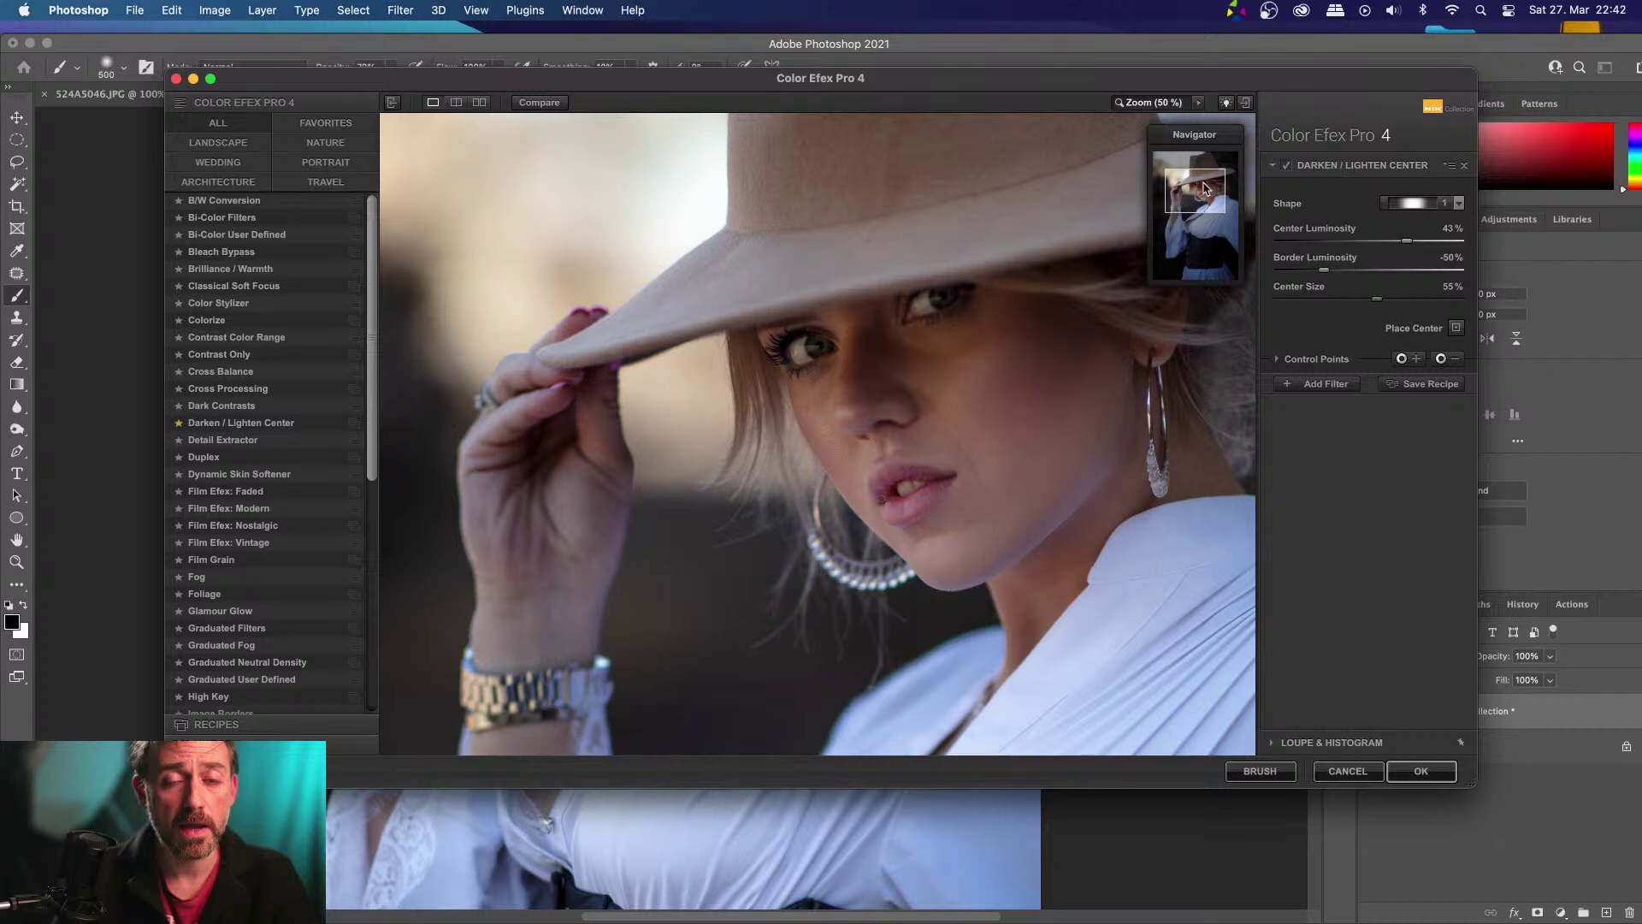
pyautogui.moveTo(1208, 188); pyautogui.dragTo(1217, 189)
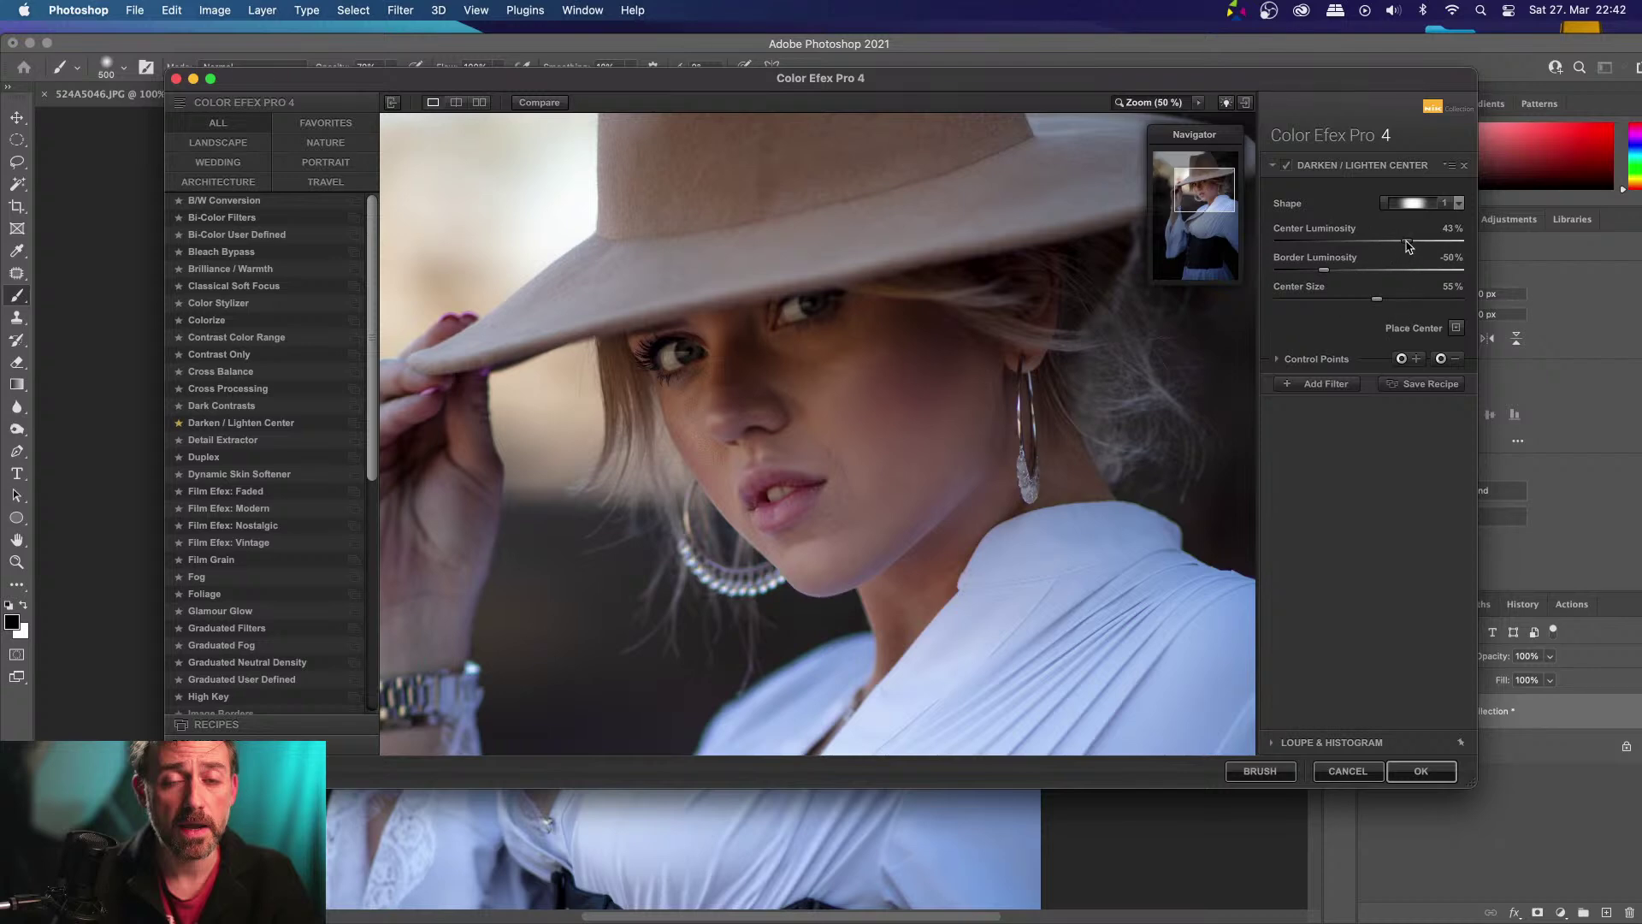
pyautogui.moveTo(1411, 247)
pyautogui.mouseDown()
pyautogui.moveTo(1459, 252)
pyautogui.moveTo(1409, 246)
pyautogui.mouseUp()
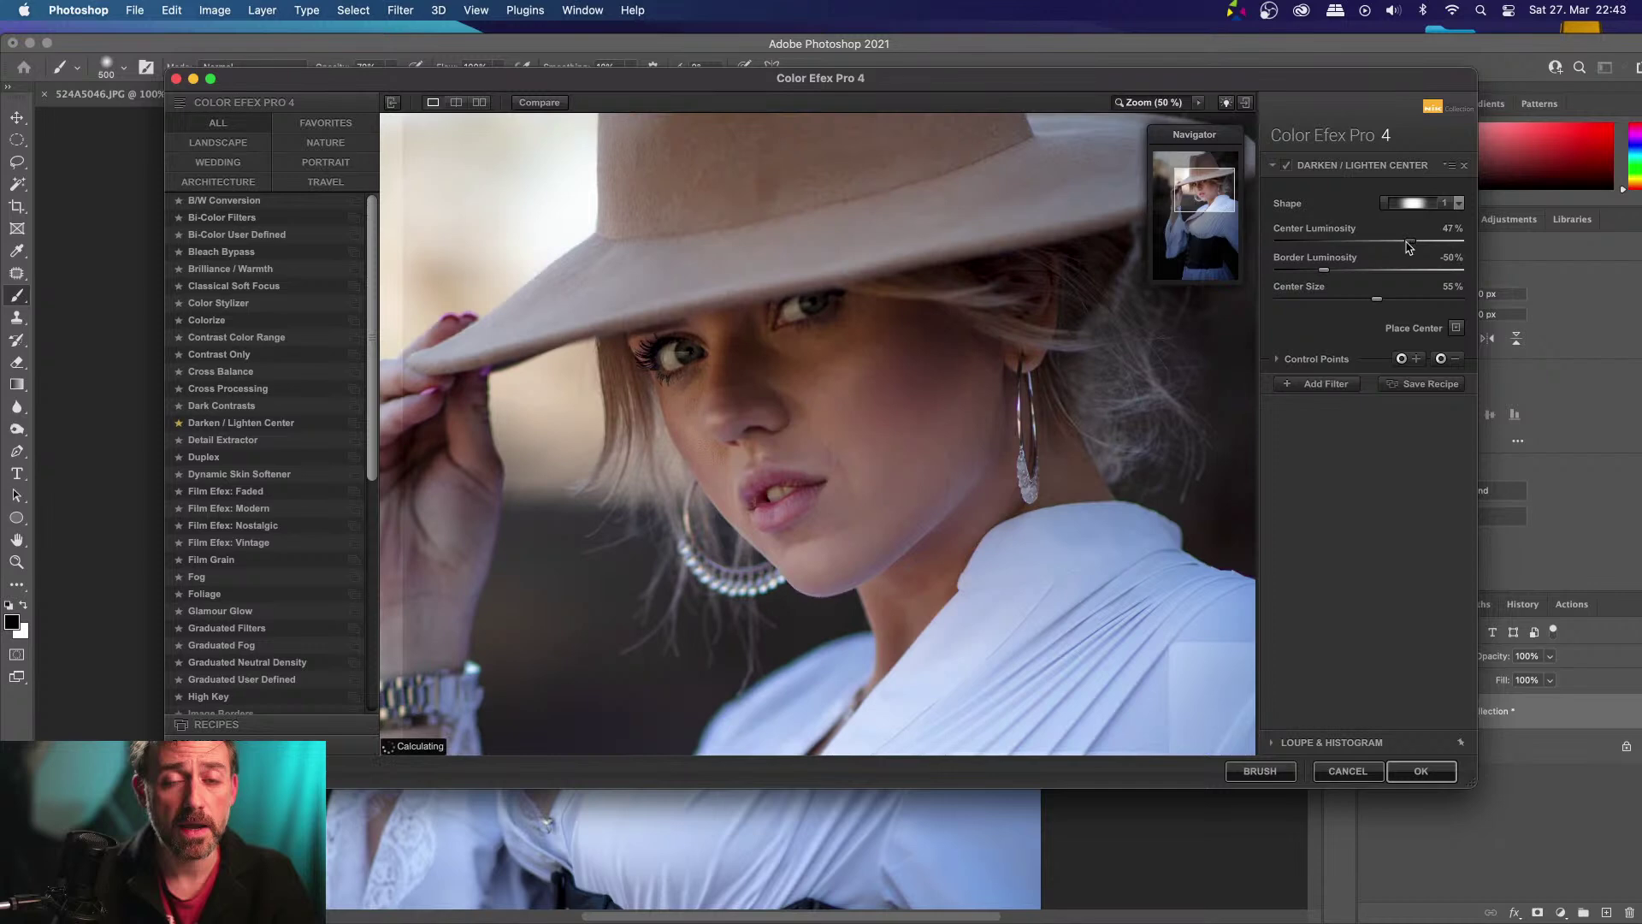
pyautogui.moveTo(1409, 246); pyautogui.dragTo(1416, 247)
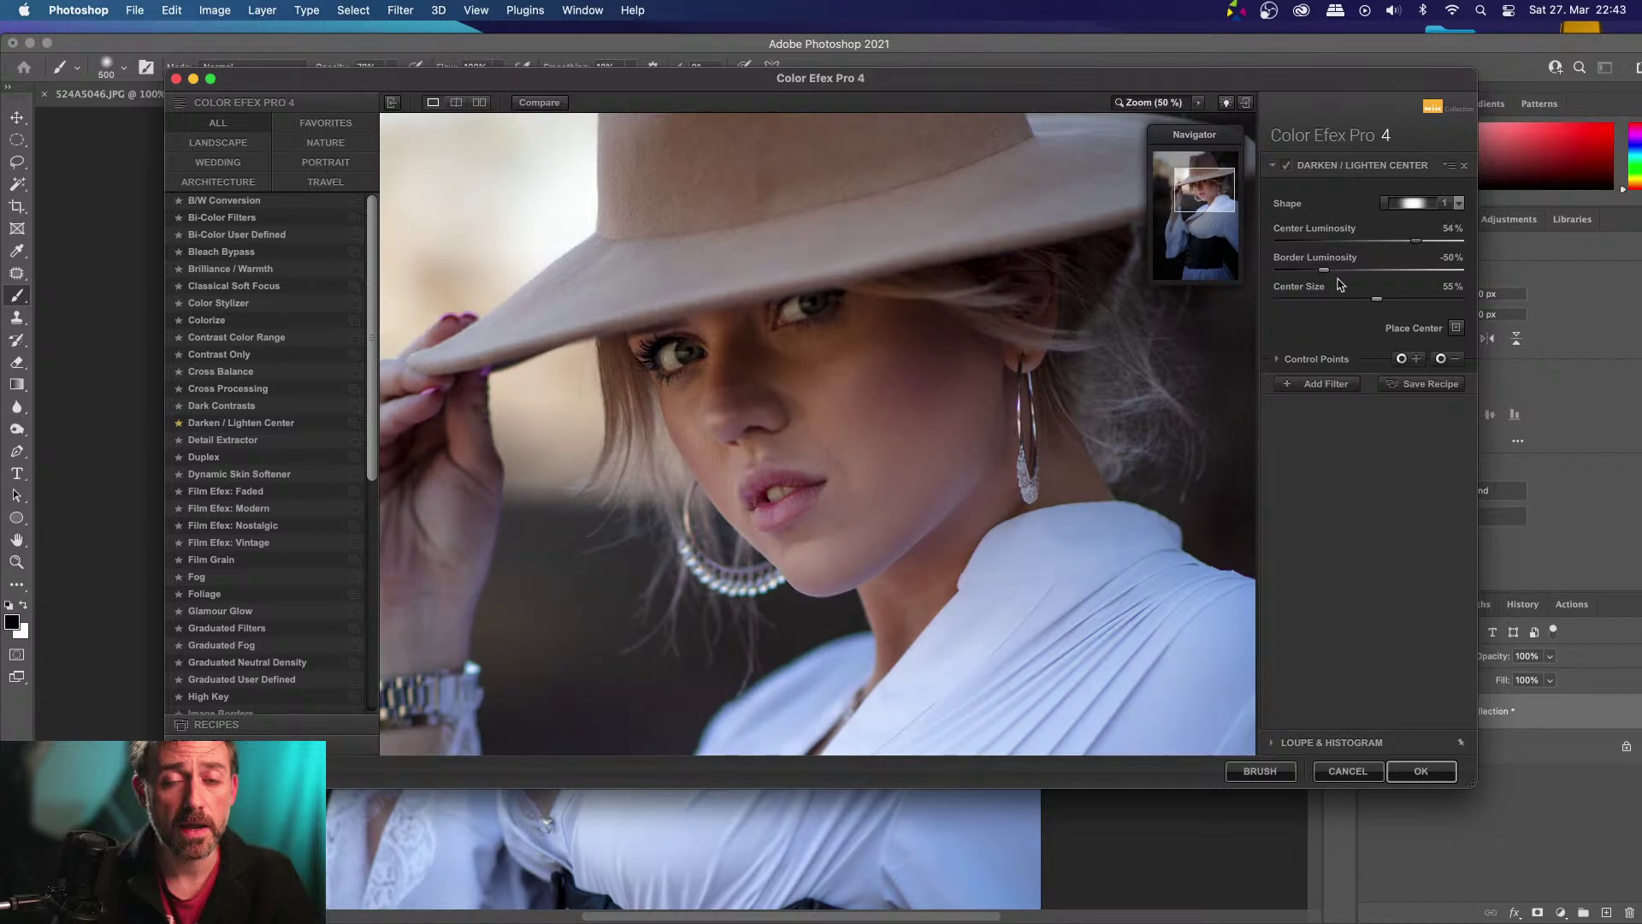
# Try Border Luminosity at 100% on the whole image, and settle it at -63%
pyautogui.click(1196, 102)
pyautogui.click(1231, 183)
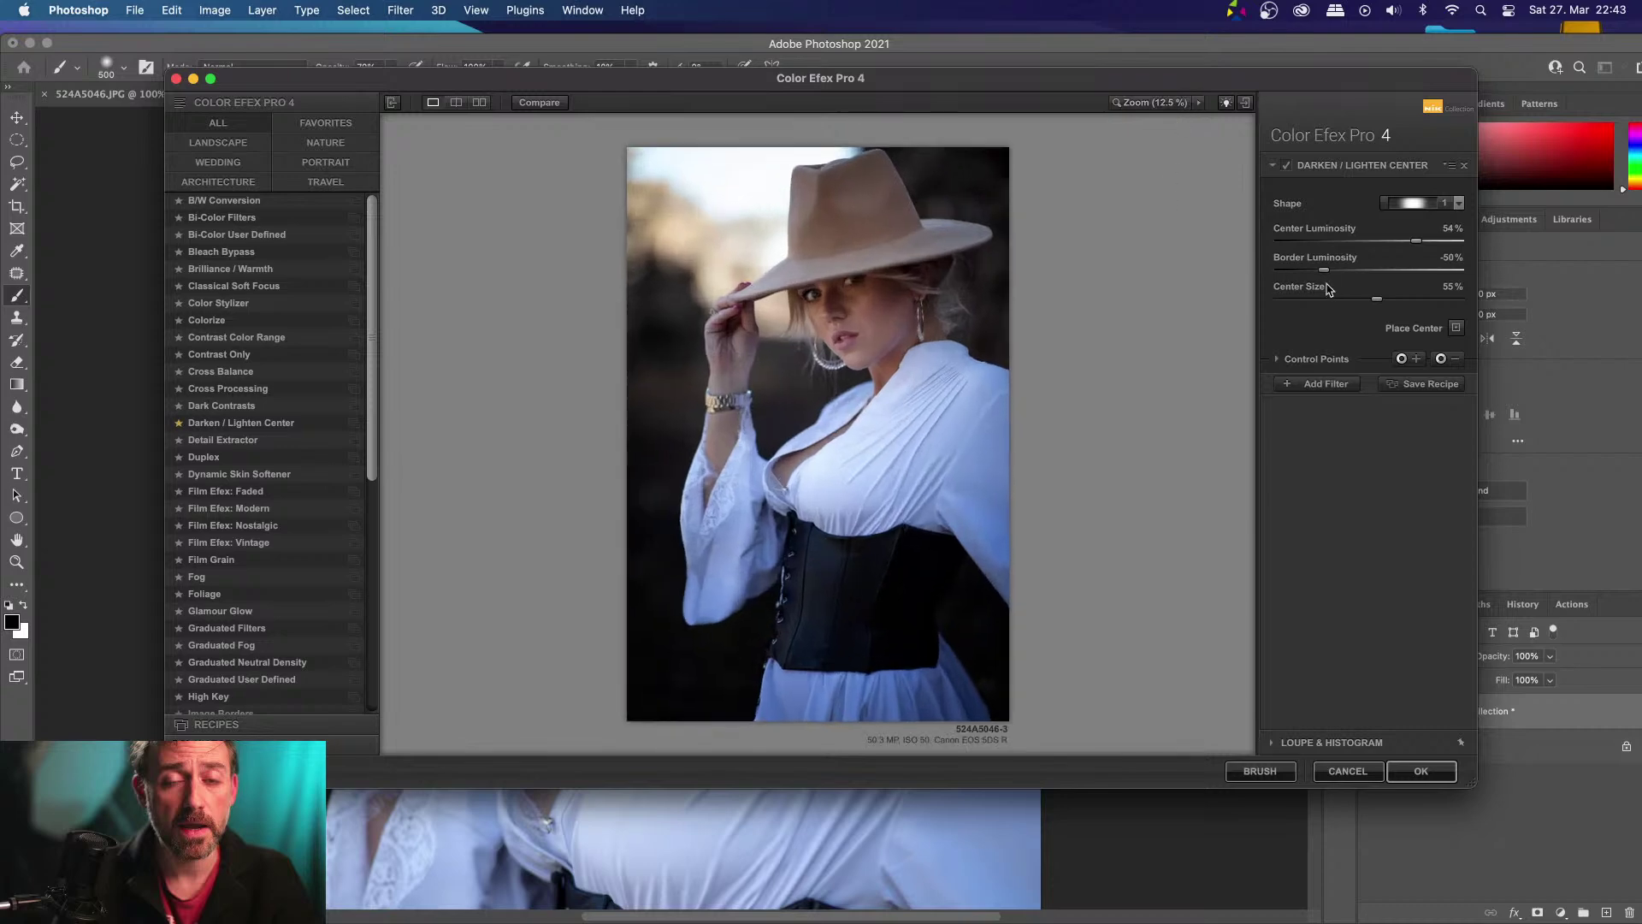
pyautogui.moveTo(1323, 271); pyautogui.dragTo(1468, 293)
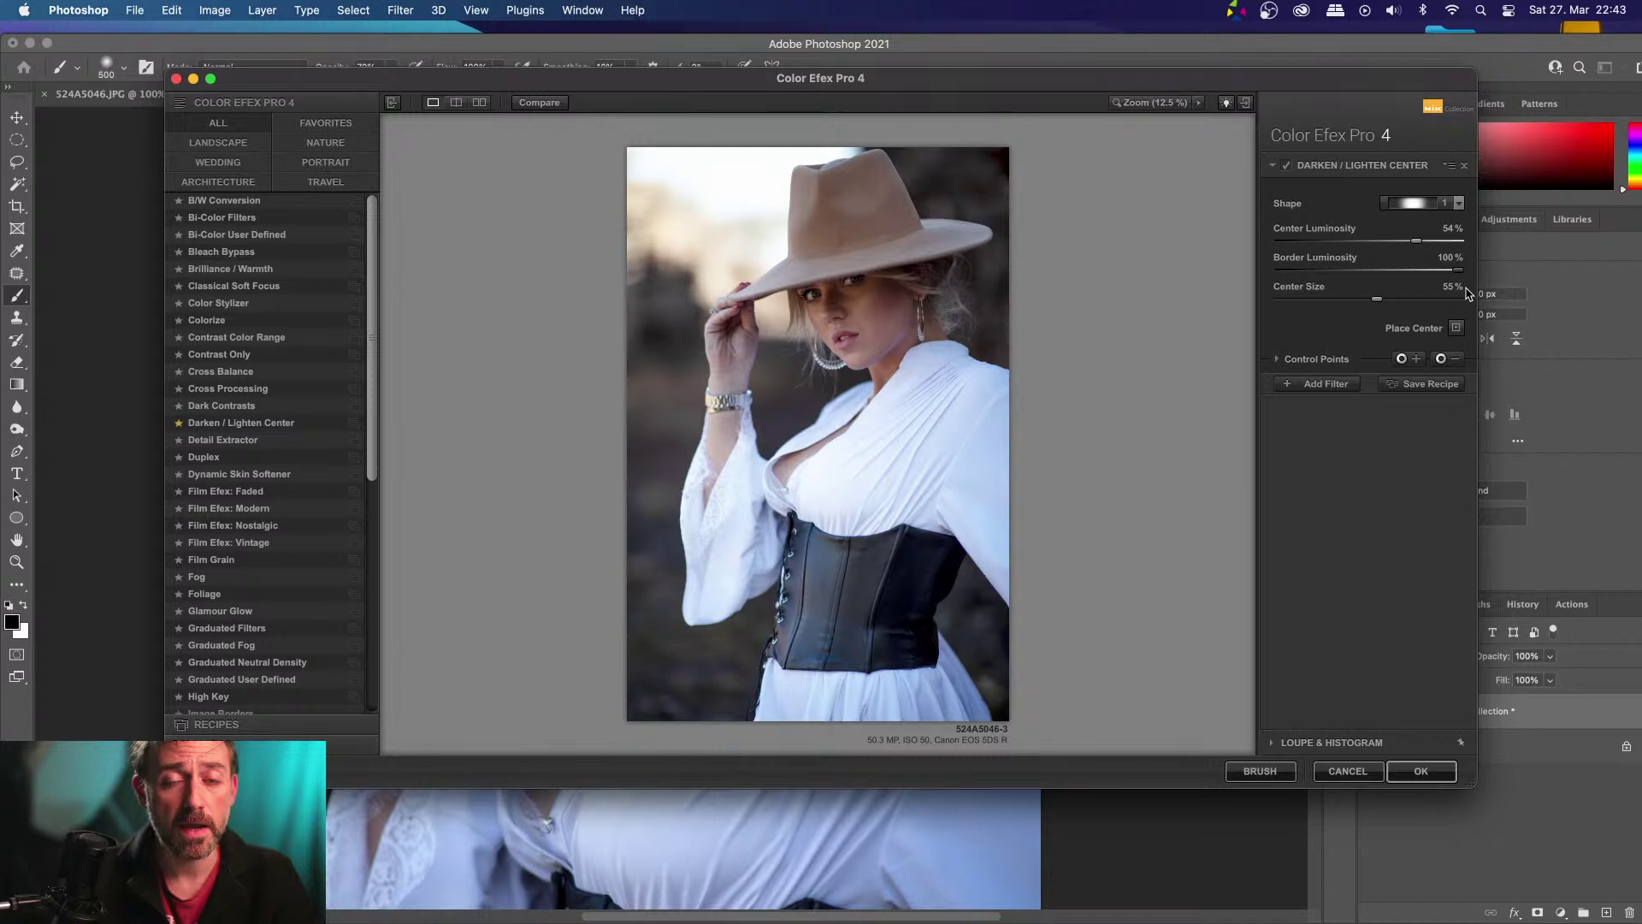
pyautogui.moveTo(1467, 293); pyautogui.dragTo(1343, 282)
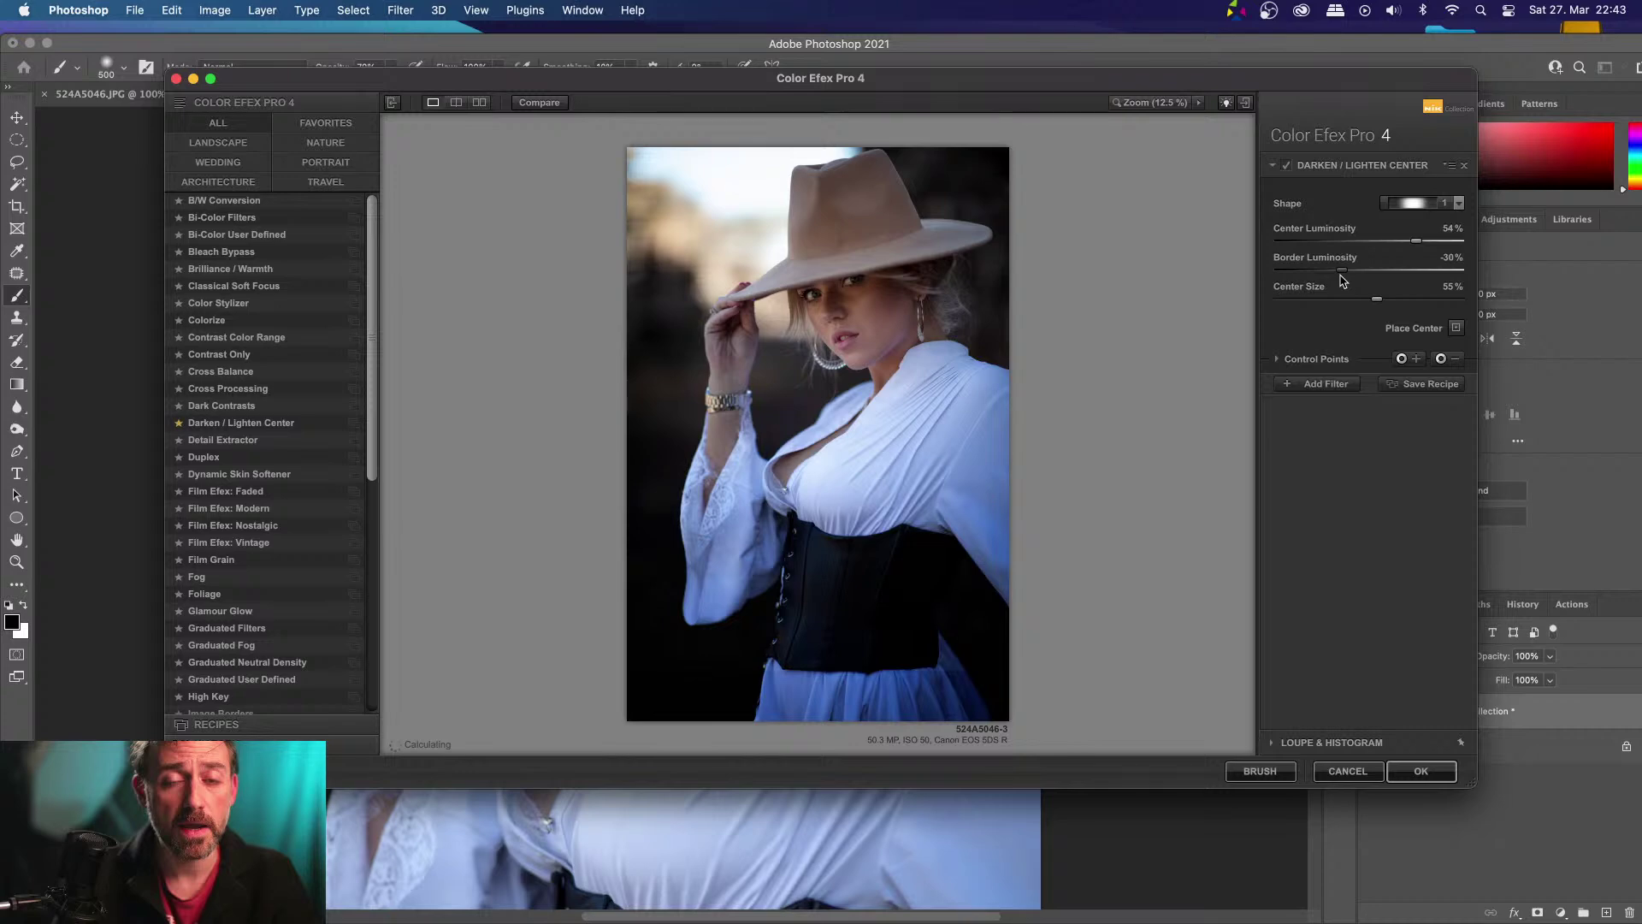
pyautogui.moveTo(1341, 280); pyautogui.dragTo(1311, 276)
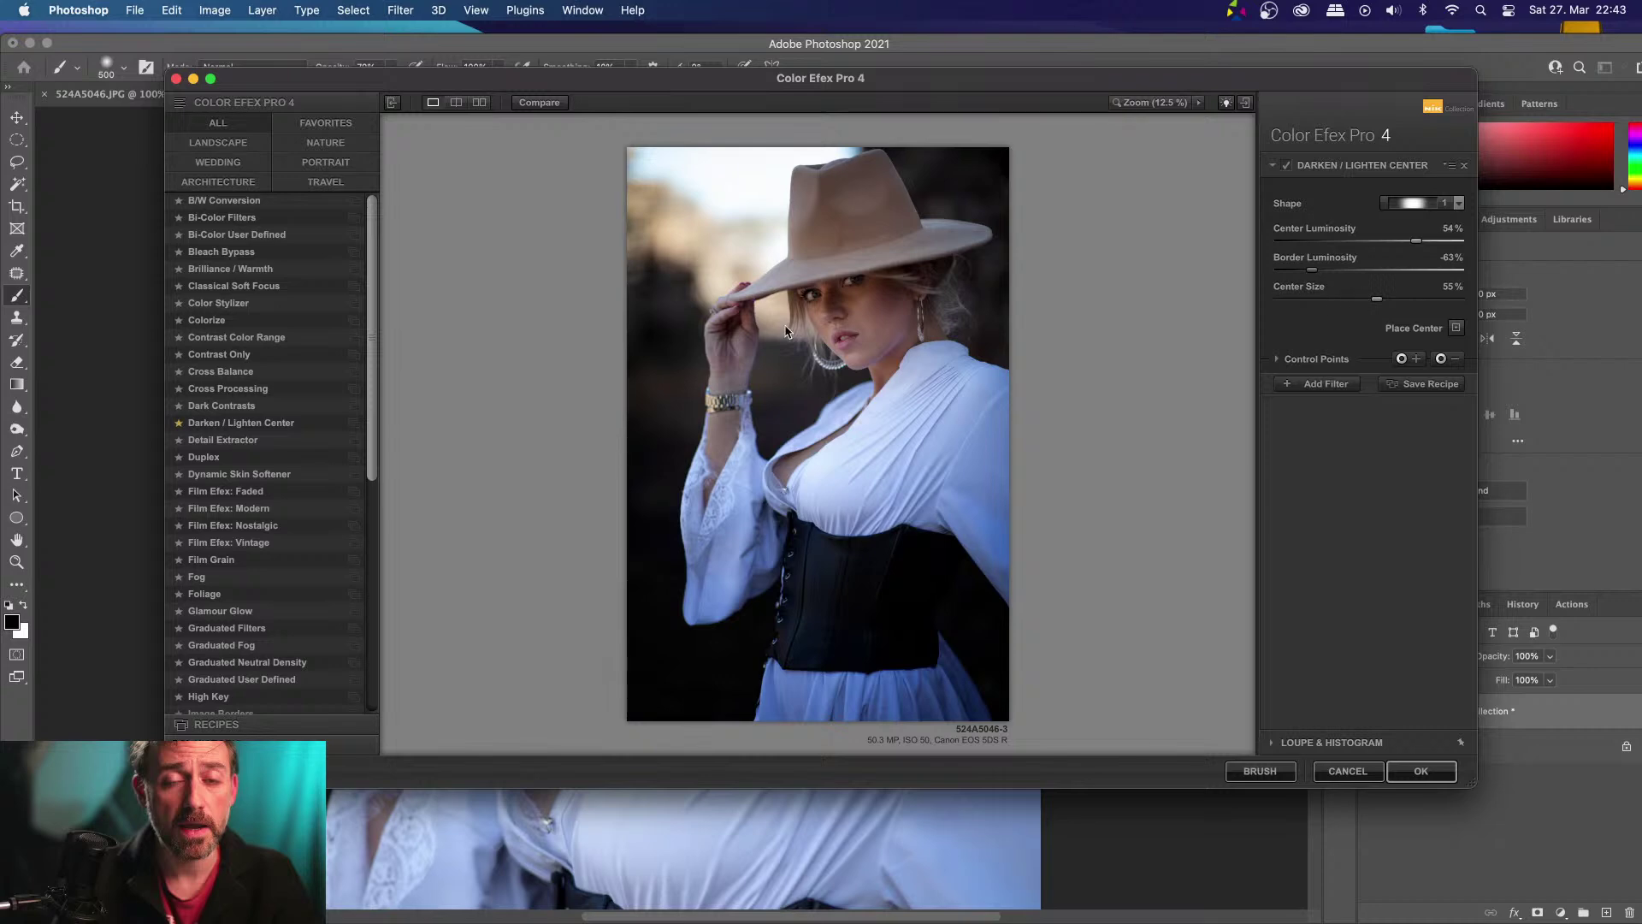
# Compare the portrait with and without Darken / Lighten Center, and apply the filter to the image
pyautogui.click(1287, 166)
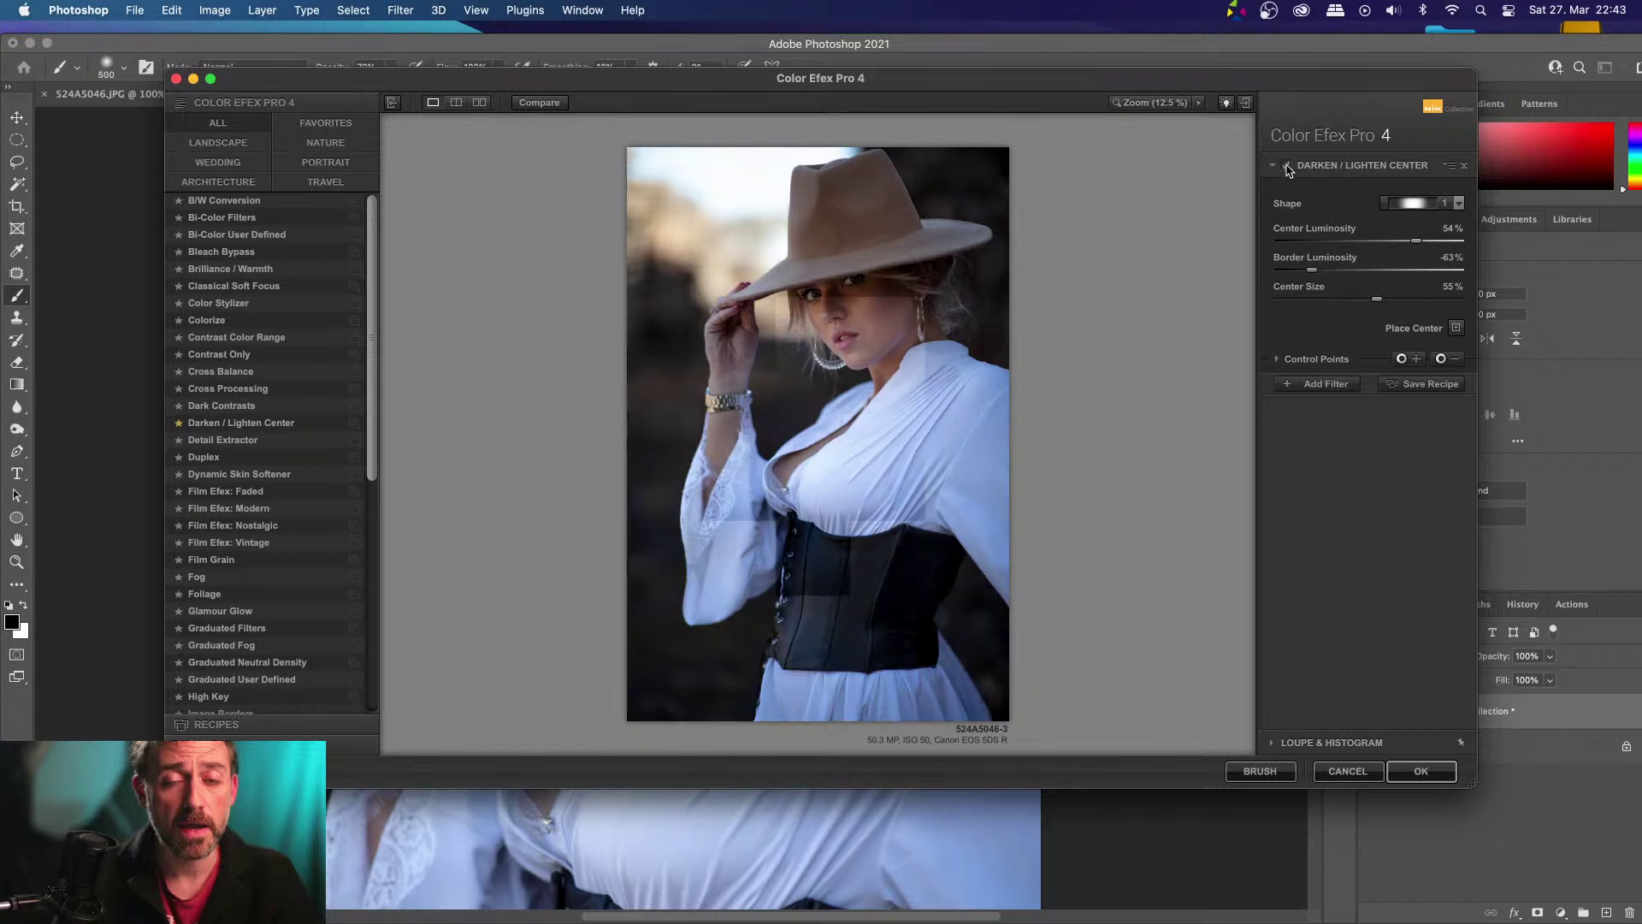
pyautogui.click(1287, 167)
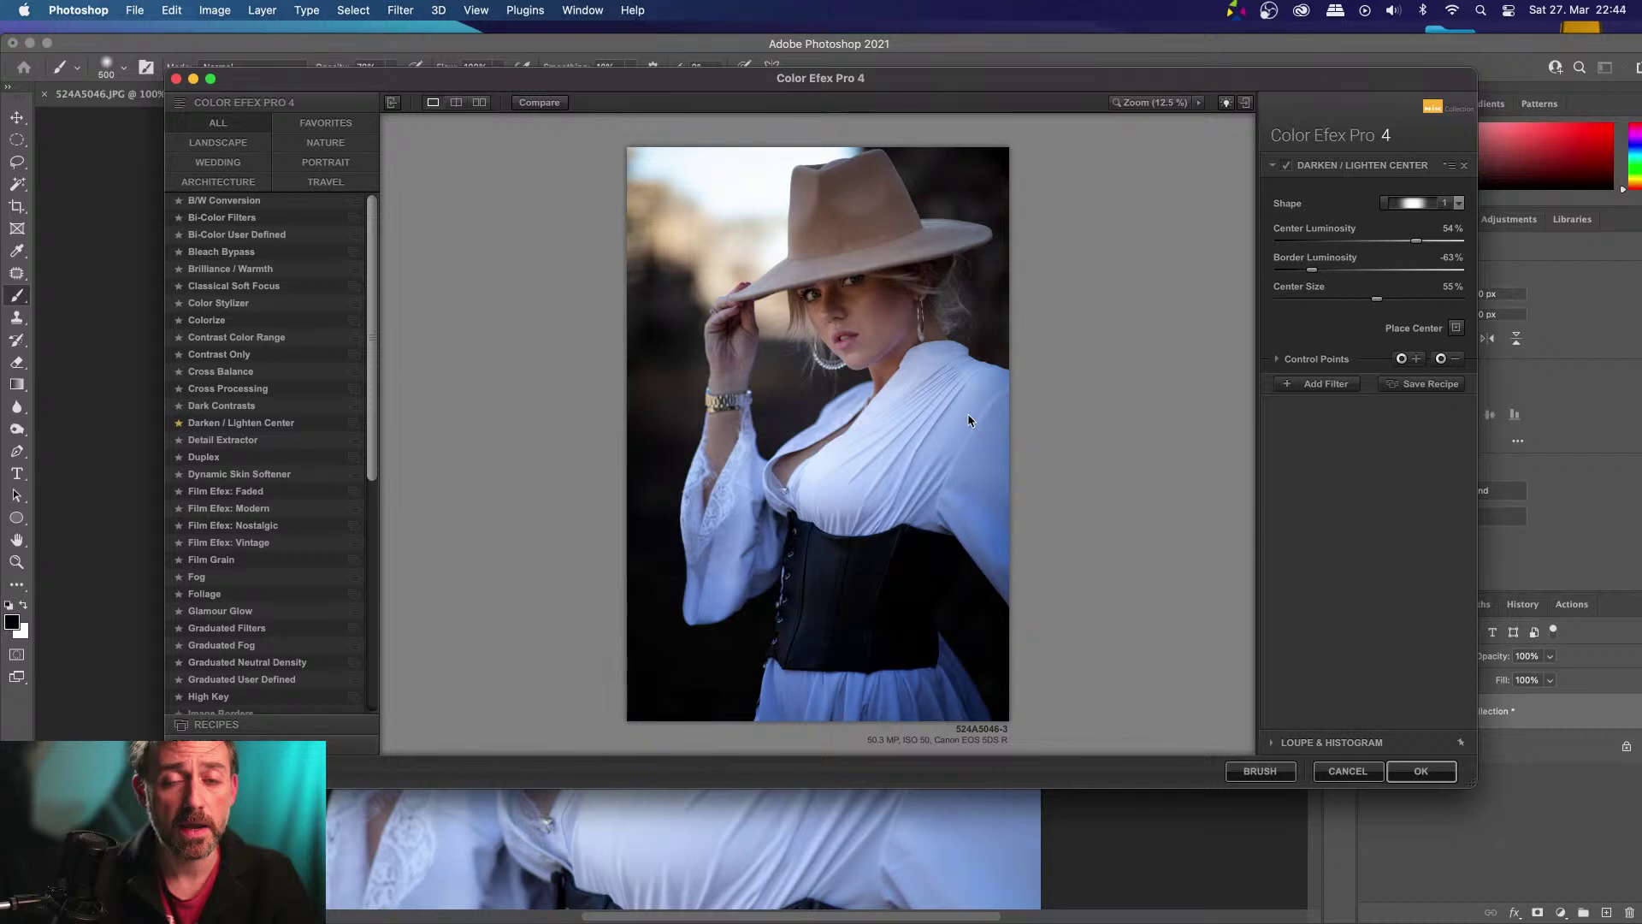
pyautogui.click(1418, 772)
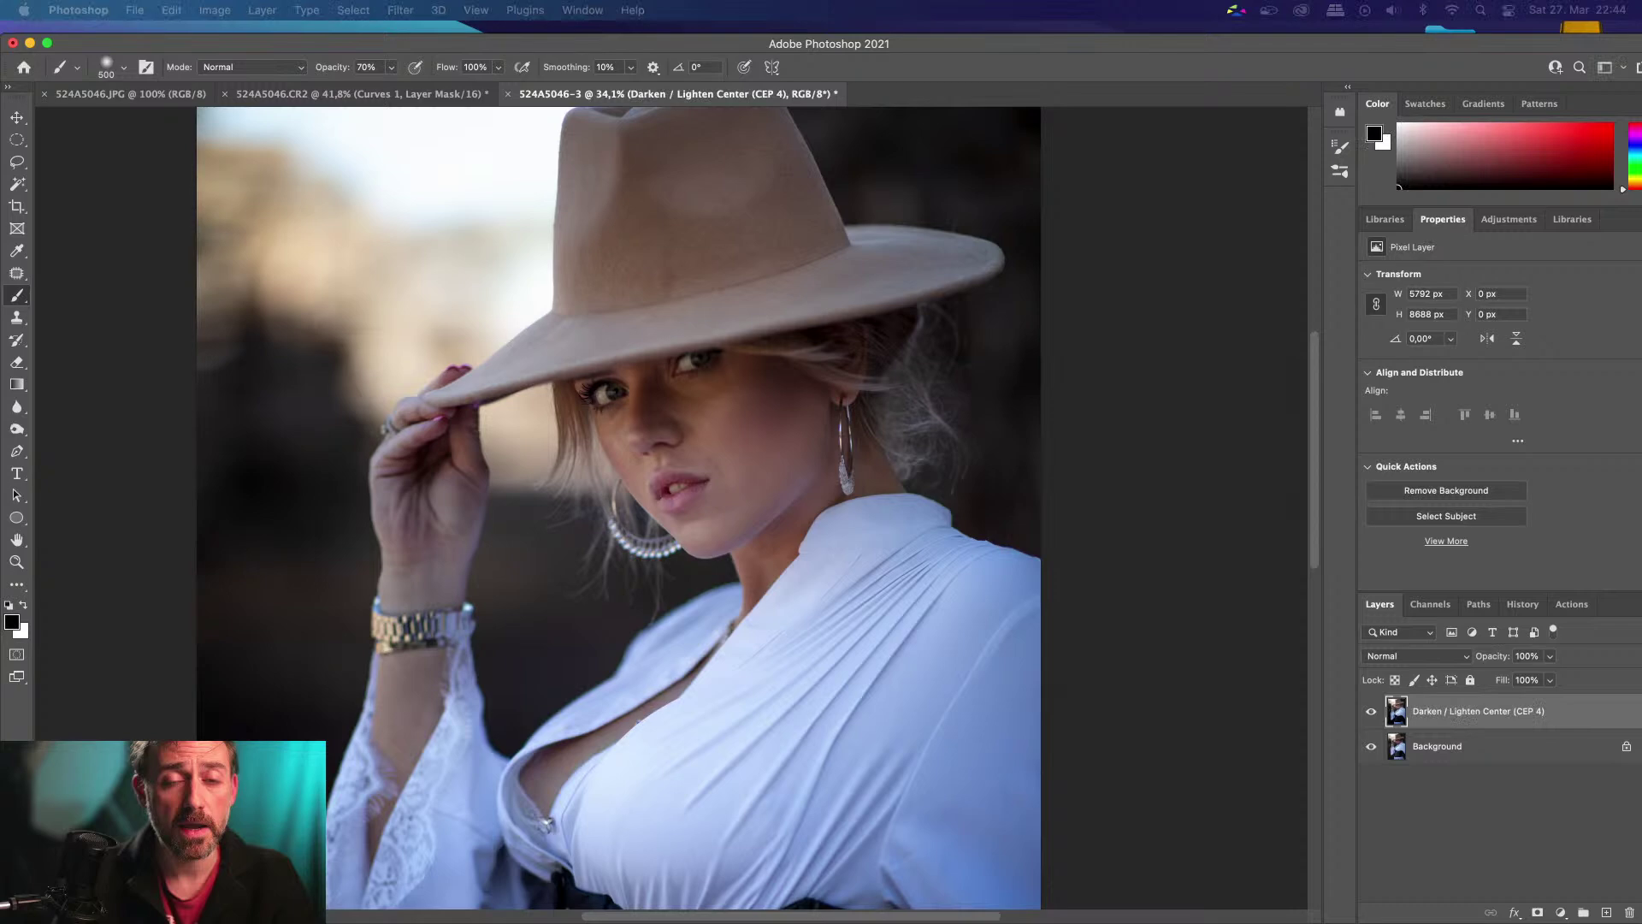
# With a 1600 px Eraser at 70% opacity, erase the filter layer's darkening over the black corset and skirt
pyautogui.scroll(-4, 718, 714)
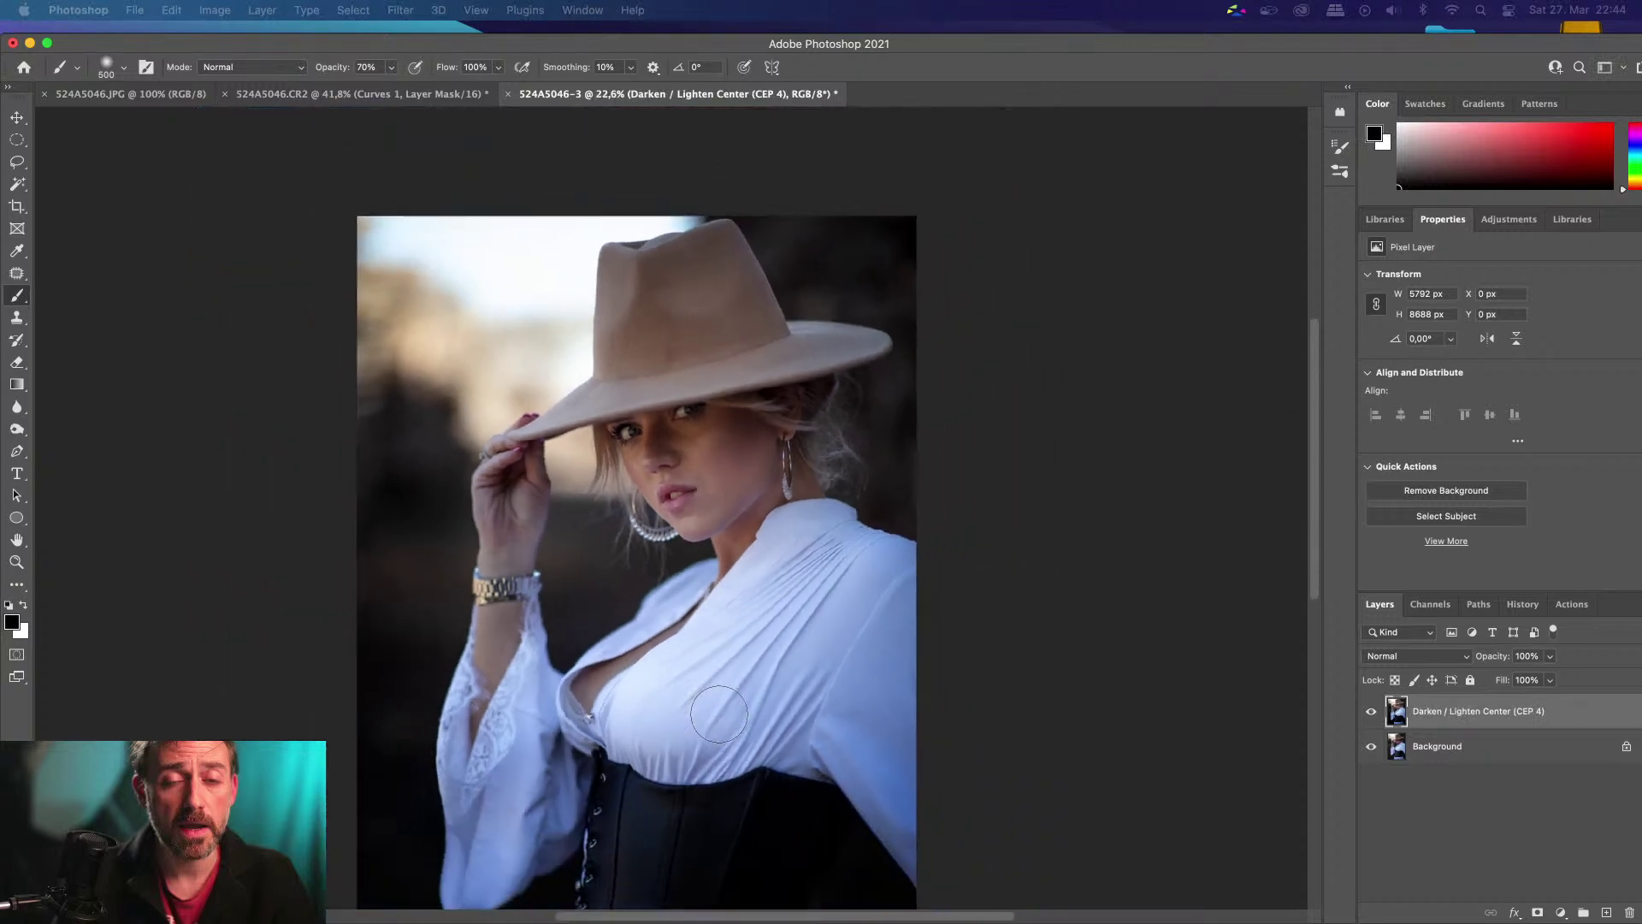
pyautogui.scroll(-5, 718, 714)
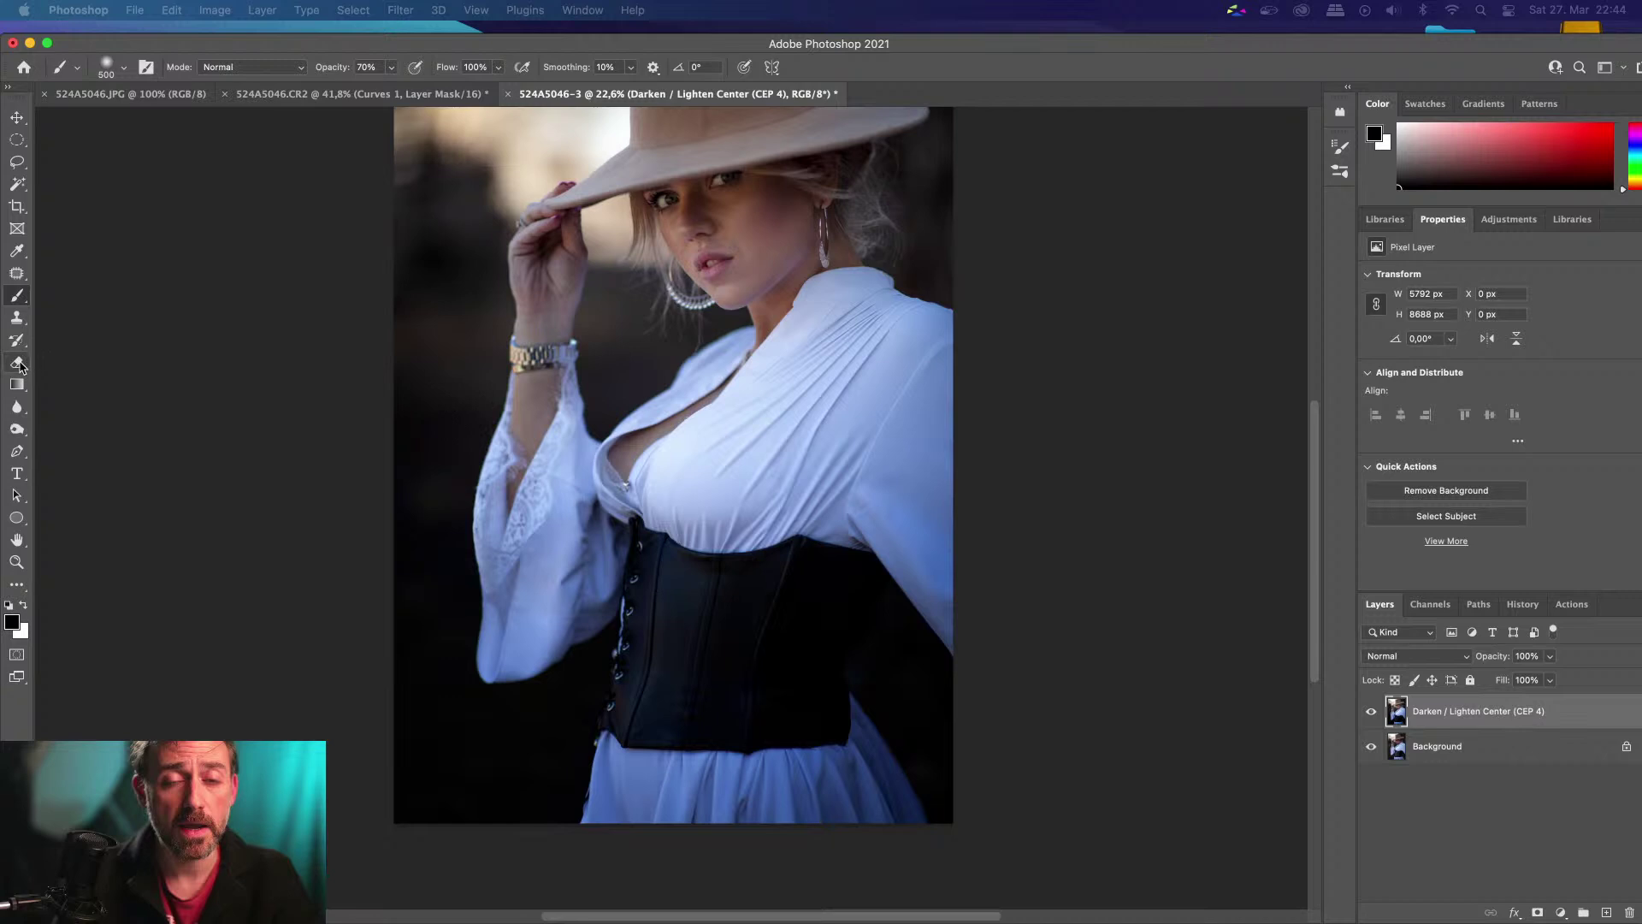
pyautogui.click(17, 363)
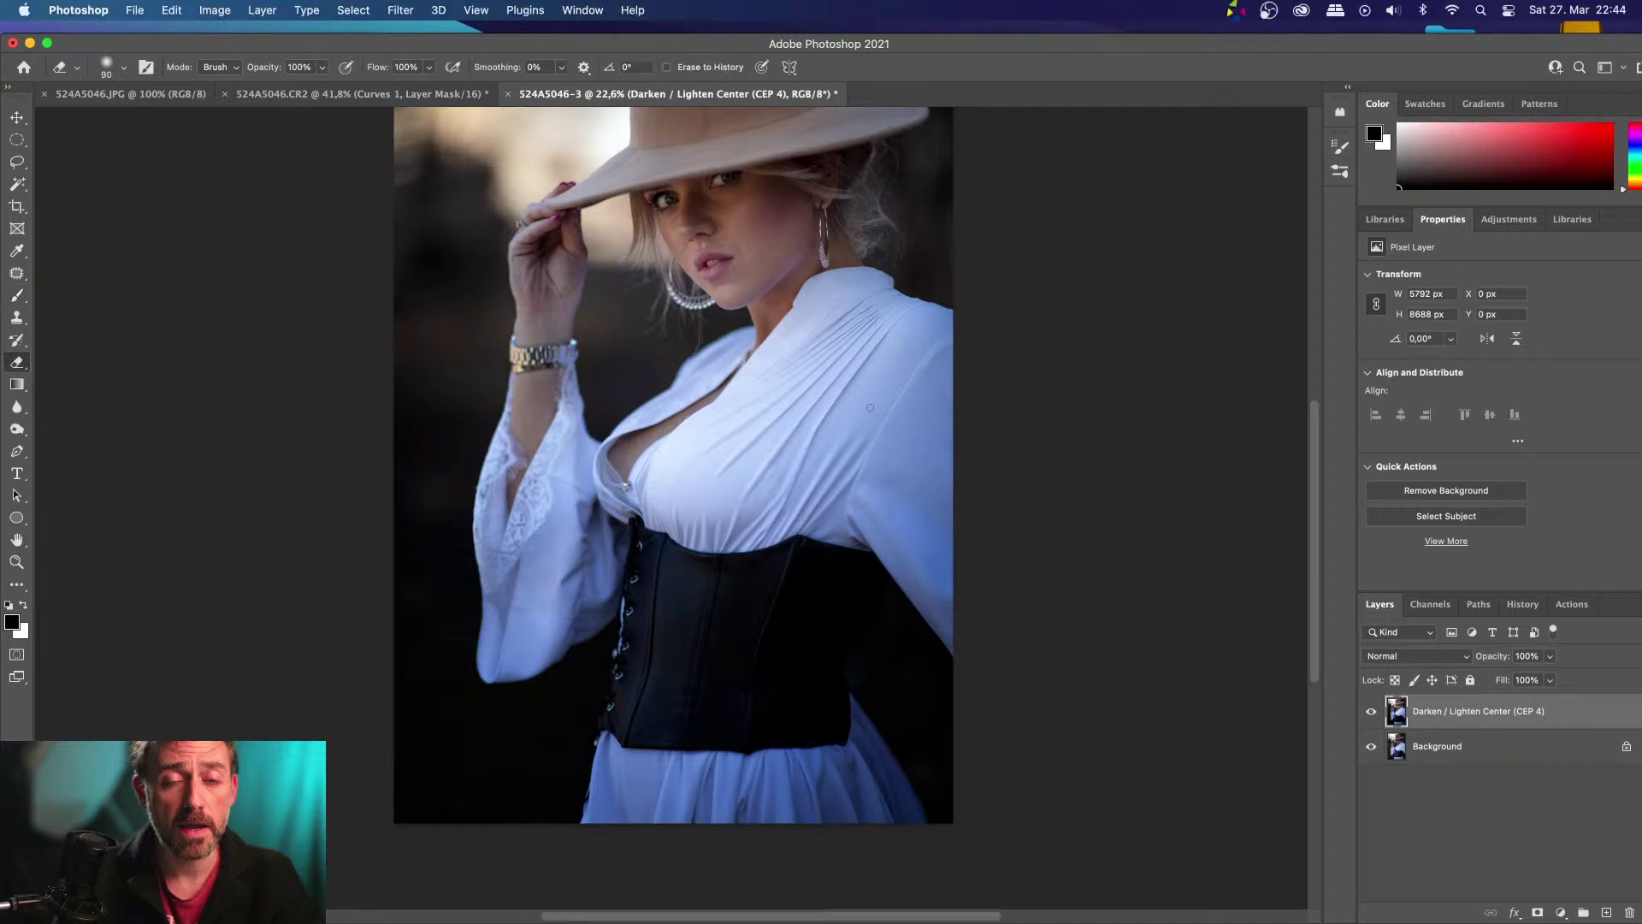
pyautogui.press(']')
pyautogui.press(']')
pyautogui.press(']')
pyautogui.press(']')
pyautogui.press(']')
pyautogui.press(']')
pyautogui.press(']')
pyautogui.press(']')
pyautogui.press(']')
pyautogui.press(']')
pyautogui.press(']')
pyautogui.press(']')
pyautogui.press(']')
pyautogui.press(']')
pyautogui.press(']')
pyautogui.press(']')
pyautogui.press(']')
pyautogui.press(']')
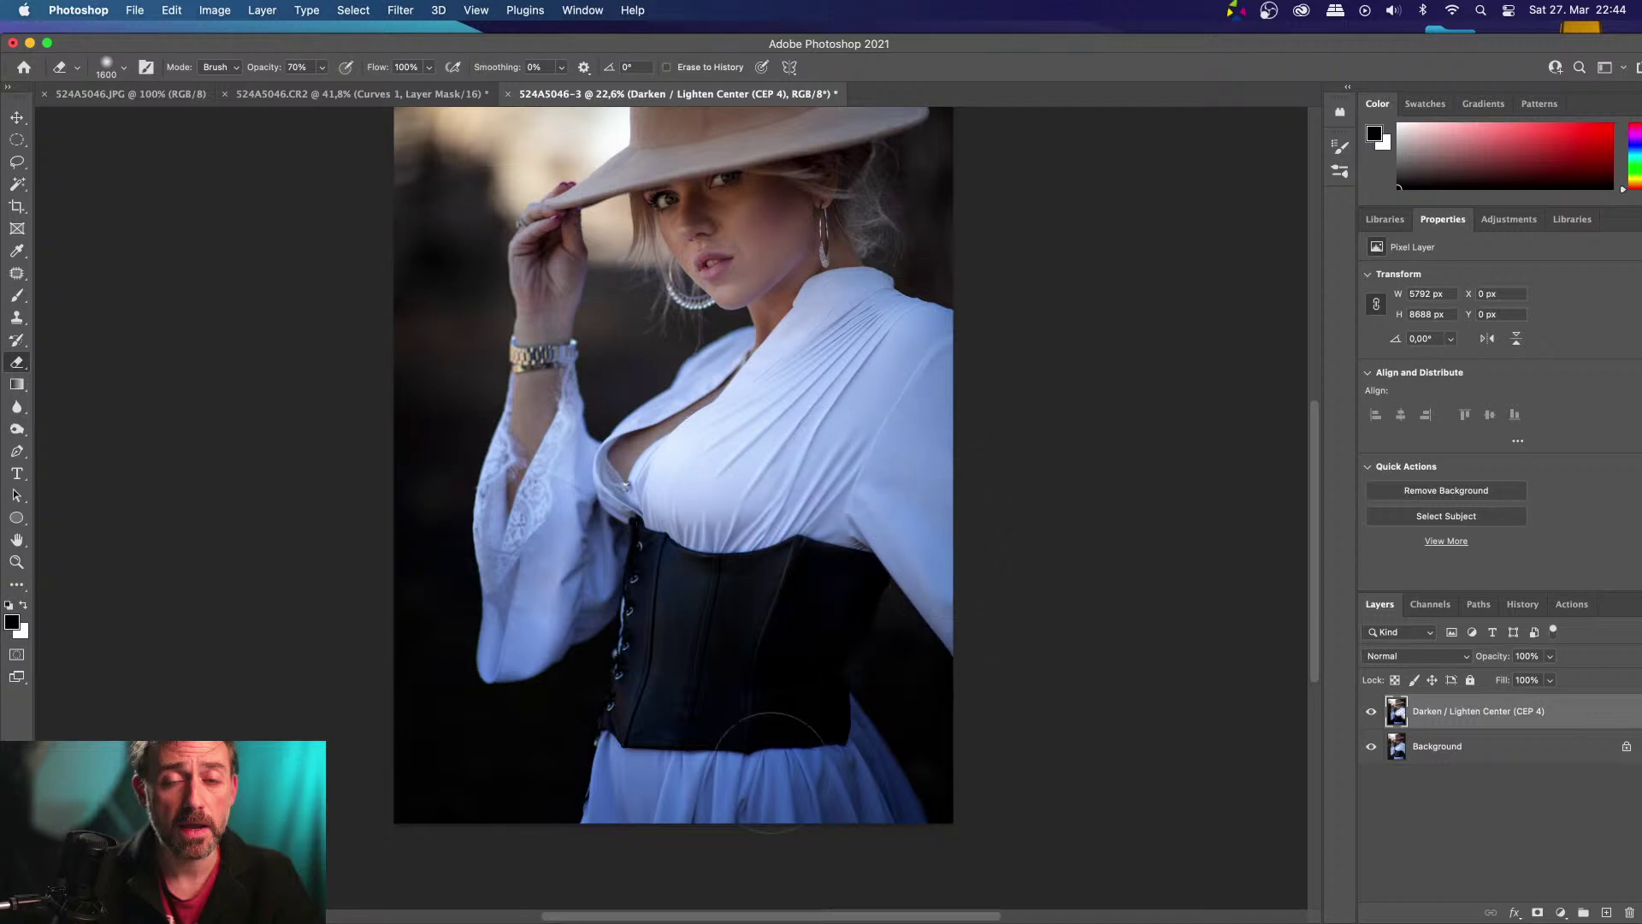
pyautogui.moveTo(674, 635); pyautogui.dragTo(677, 774)
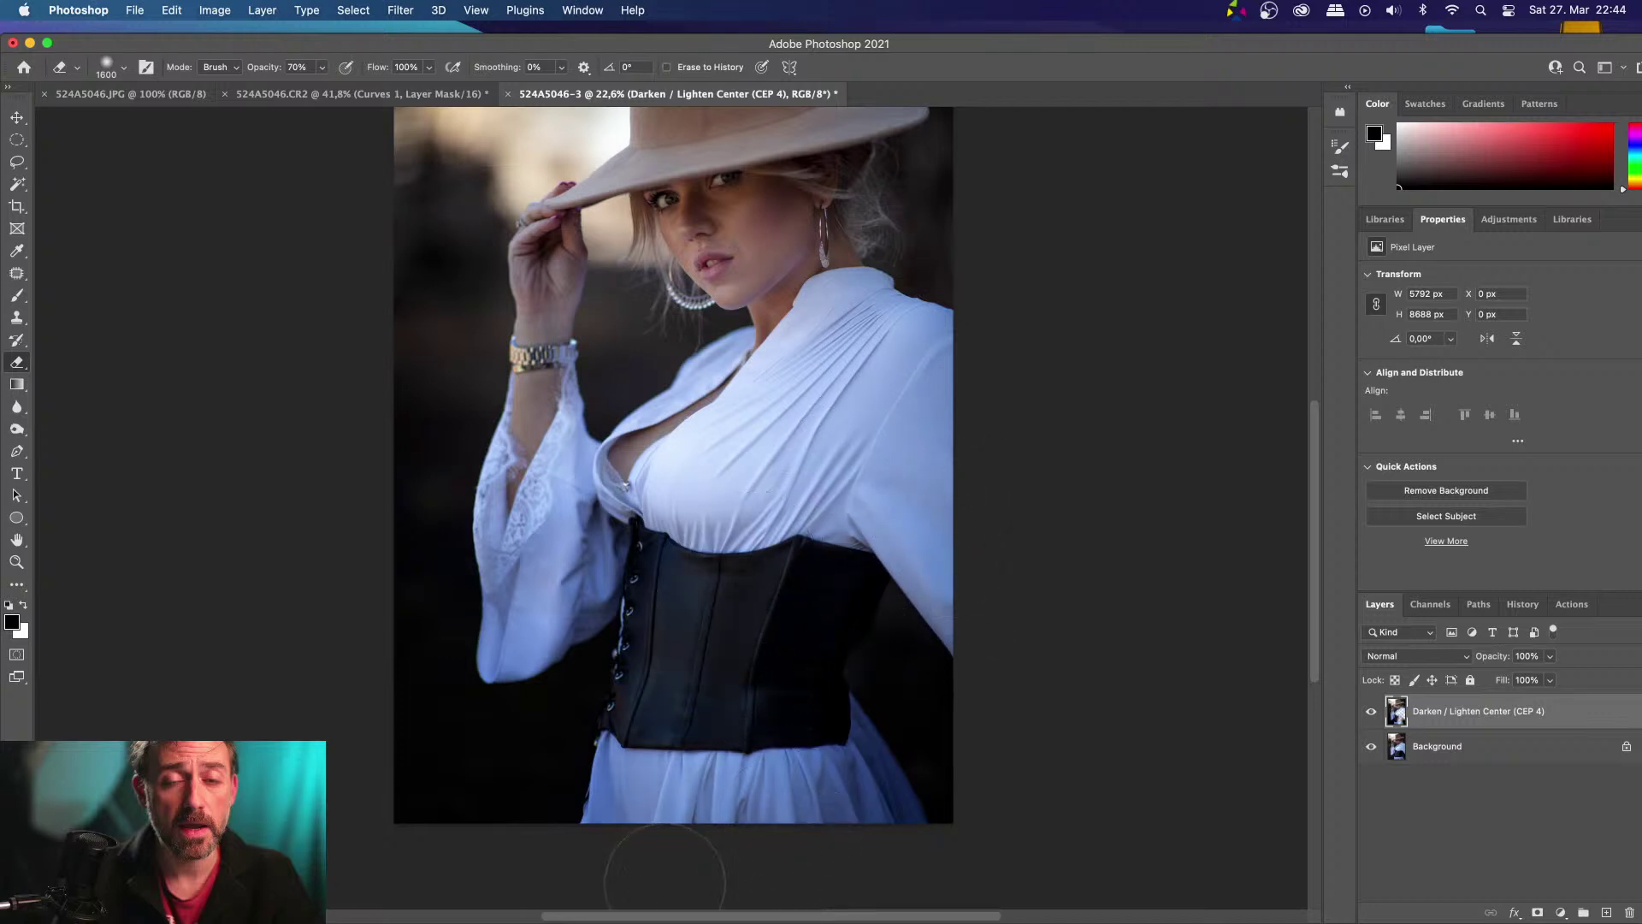
pyautogui.moveTo(682, 709); pyautogui.dragTo(587, 835)
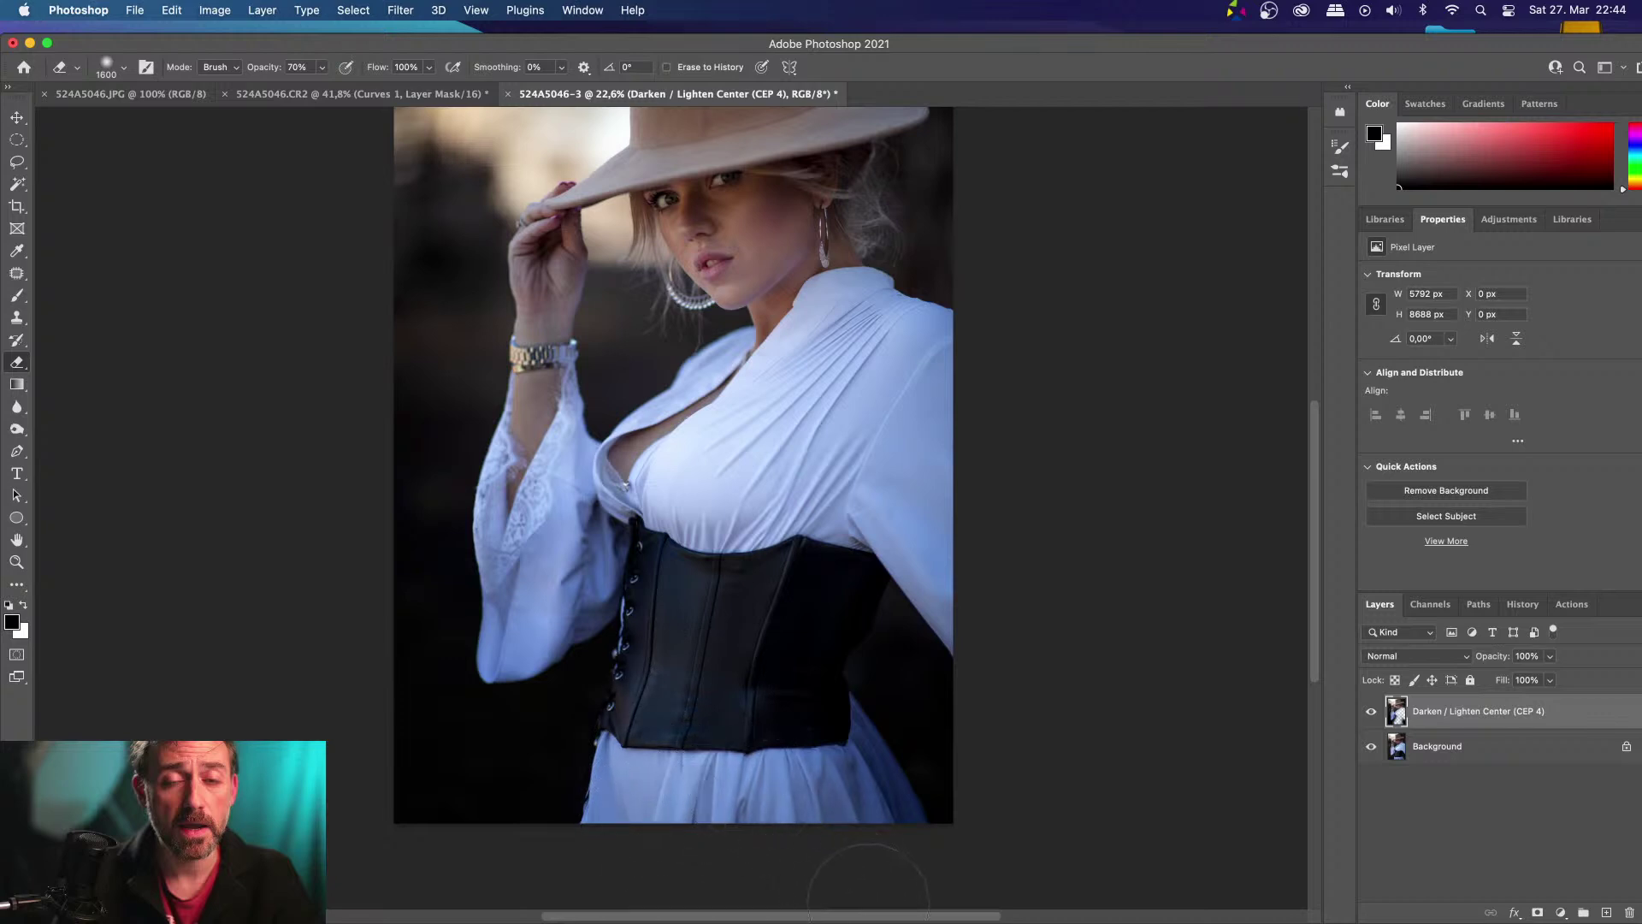
# Reduce the Eraser to 700 px and erase the darkening across the skirt and the raised arm's sleeve
pyautogui.press('[')
pyautogui.press('[')
pyautogui.press('[')
pyautogui.press('[')
pyautogui.press('[')
pyautogui.press('[')
pyautogui.press('[')
pyautogui.press('[')
pyautogui.press('[')
pyautogui.moveTo(854, 750)
pyautogui.mouseDown()
pyautogui.moveTo(878, 801)
pyautogui.moveTo(853, 727)
pyautogui.moveTo(901, 813)
pyautogui.moveTo(859, 737)
pyautogui.moveTo(868, 795)
pyautogui.moveTo(792, 733)
pyautogui.moveTo(701, 839)
pyautogui.moveTo(707, 724)
pyautogui.moveTo(670, 727)
pyautogui.moveTo(641, 807)
pyautogui.moveTo(643, 747)
pyautogui.moveTo(628, 754)
pyautogui.moveTo(617, 800)
pyautogui.mouseUp()
pyautogui.moveTo(603, 583)
pyautogui.mouseDown()
pyautogui.moveTo(560, 605)
pyautogui.moveTo(525, 574)
pyautogui.moveTo(515, 475)
pyautogui.moveTo(494, 496)
pyautogui.moveTo(512, 474)
pyautogui.moveTo(584, 505)
pyautogui.mouseUp()
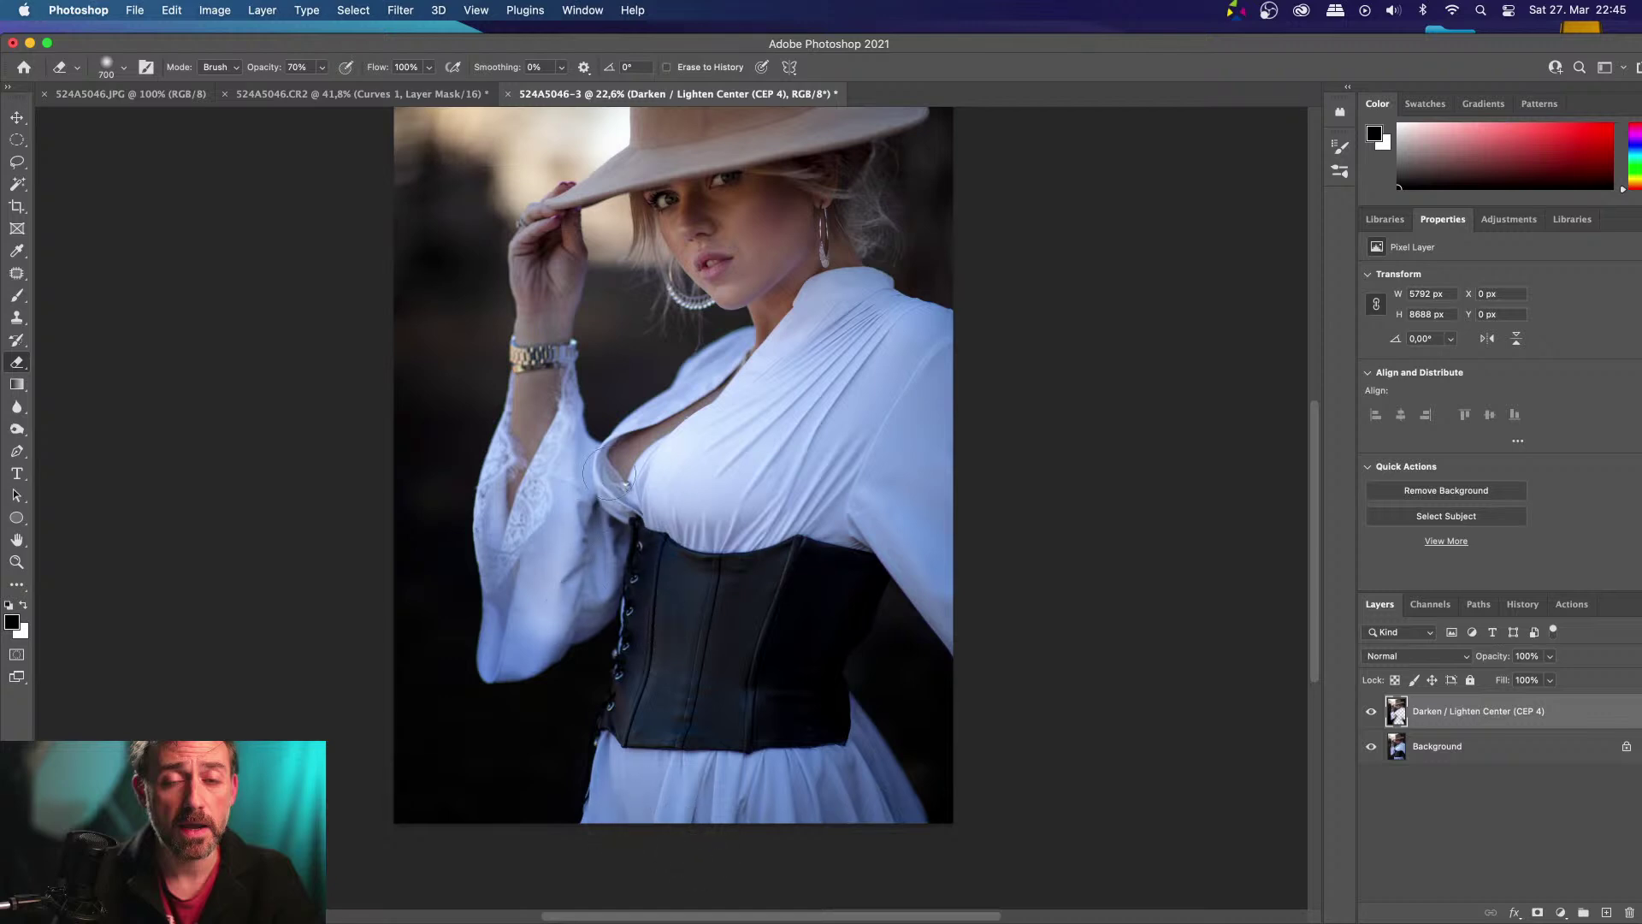
# Reduce the Eraser to 400 px and erase the darkening along the outer lower part of the hanging sleeve
pyautogui.press('[')
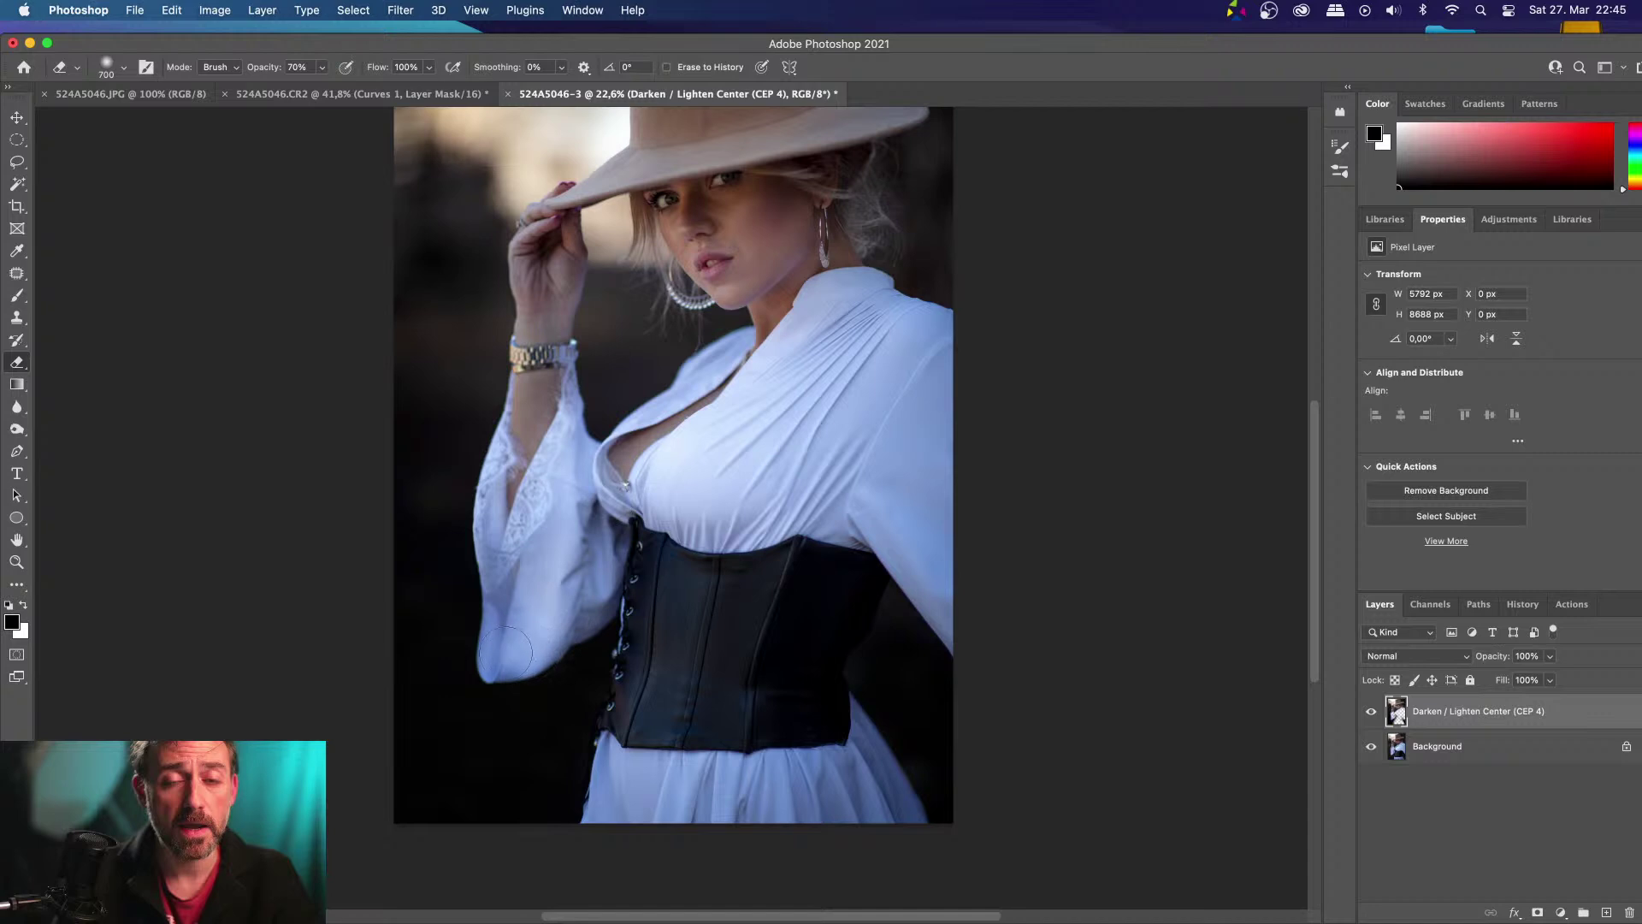
pyautogui.press('[')
pyautogui.press('[')
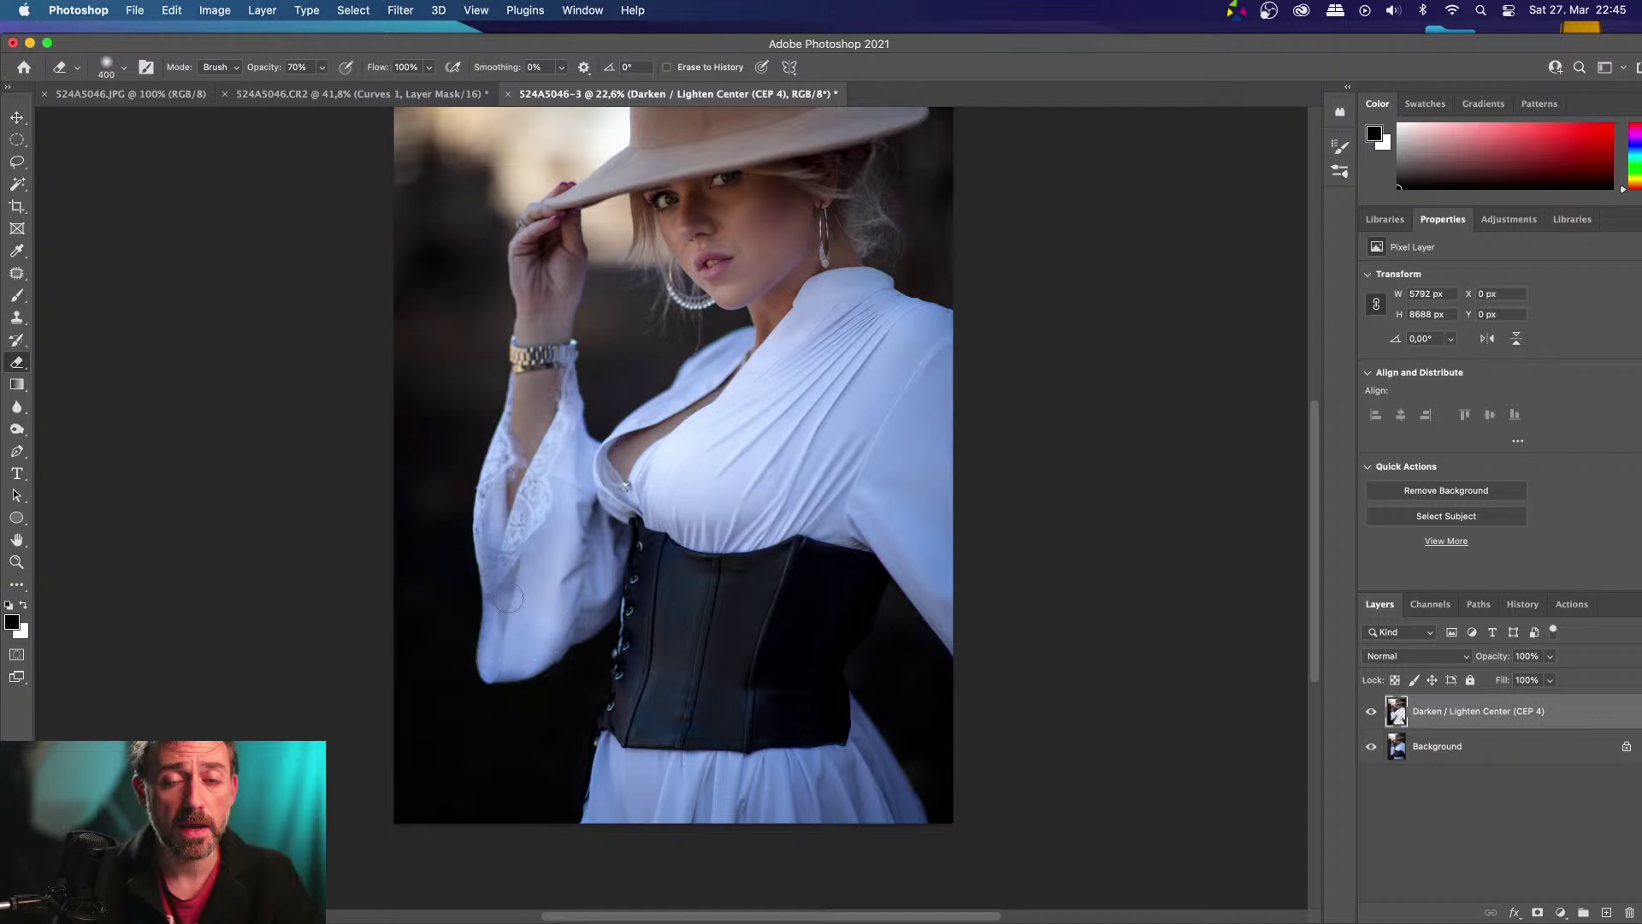
pyautogui.moveTo(497, 559)
pyautogui.mouseDown()
pyautogui.moveTo(495, 479)
pyautogui.moveTo(481, 651)
pyautogui.moveTo(512, 669)
pyautogui.mouseUp()
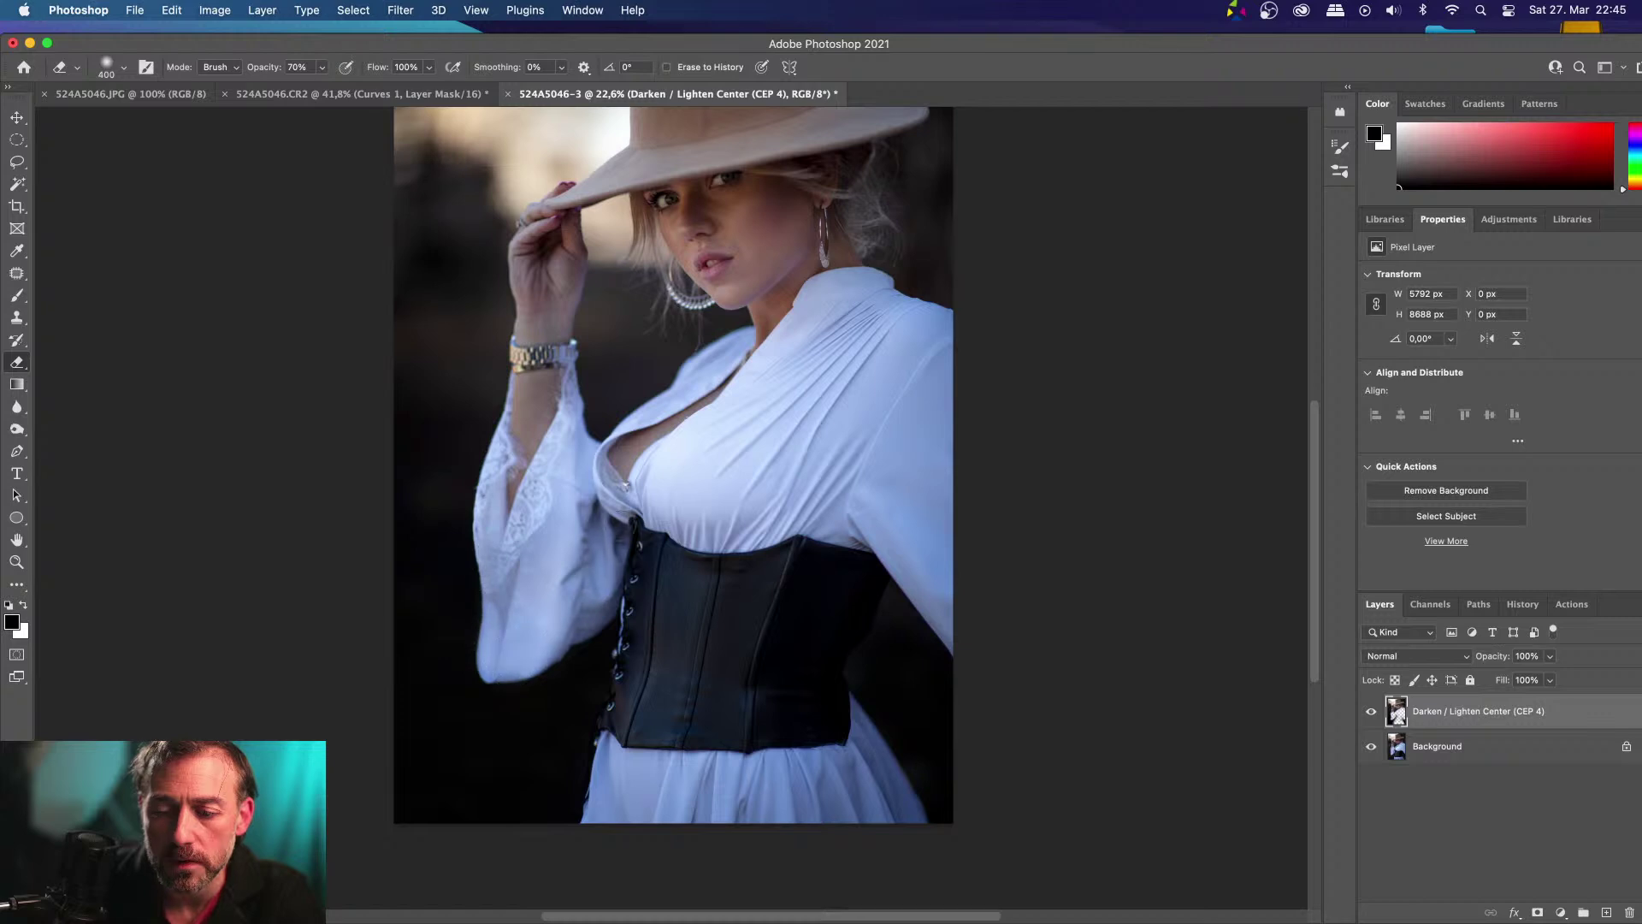
# With the 400 px Eraser, erase the remaining filter darkening over the black corset
pyautogui.moveTo(666, 581)
pyautogui.mouseDown()
pyautogui.moveTo(633, 752)
pyautogui.moveTo(649, 682)
pyautogui.moveTo(671, 742)
pyautogui.moveTo(709, 744)
pyautogui.moveTo(717, 765)
pyautogui.moveTo(798, 730)
pyautogui.moveTo(823, 695)
pyautogui.moveTo(874, 781)
pyautogui.mouseUp()
pyautogui.moveTo(674, 546)
pyautogui.mouseDown()
pyautogui.moveTo(648, 602)
pyautogui.moveTo(645, 565)
pyautogui.mouseUp()
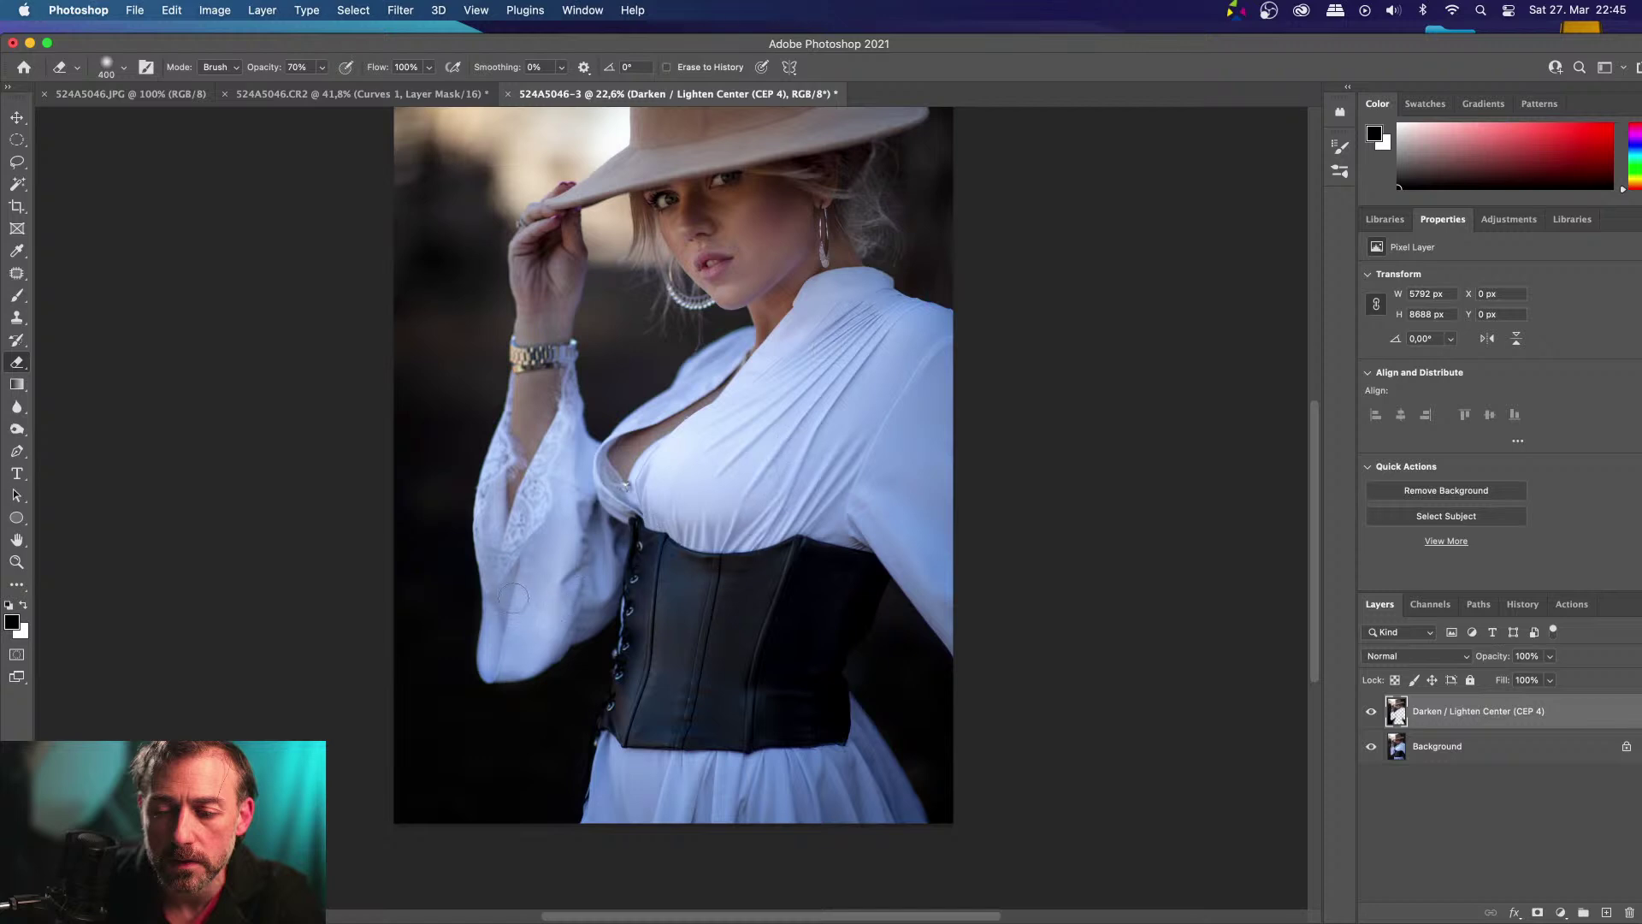
# Compare the portrait with and without the Darken / Lighten Center layer, and merge that layer down into the Background
pyautogui.scroll(3, 532, 586)
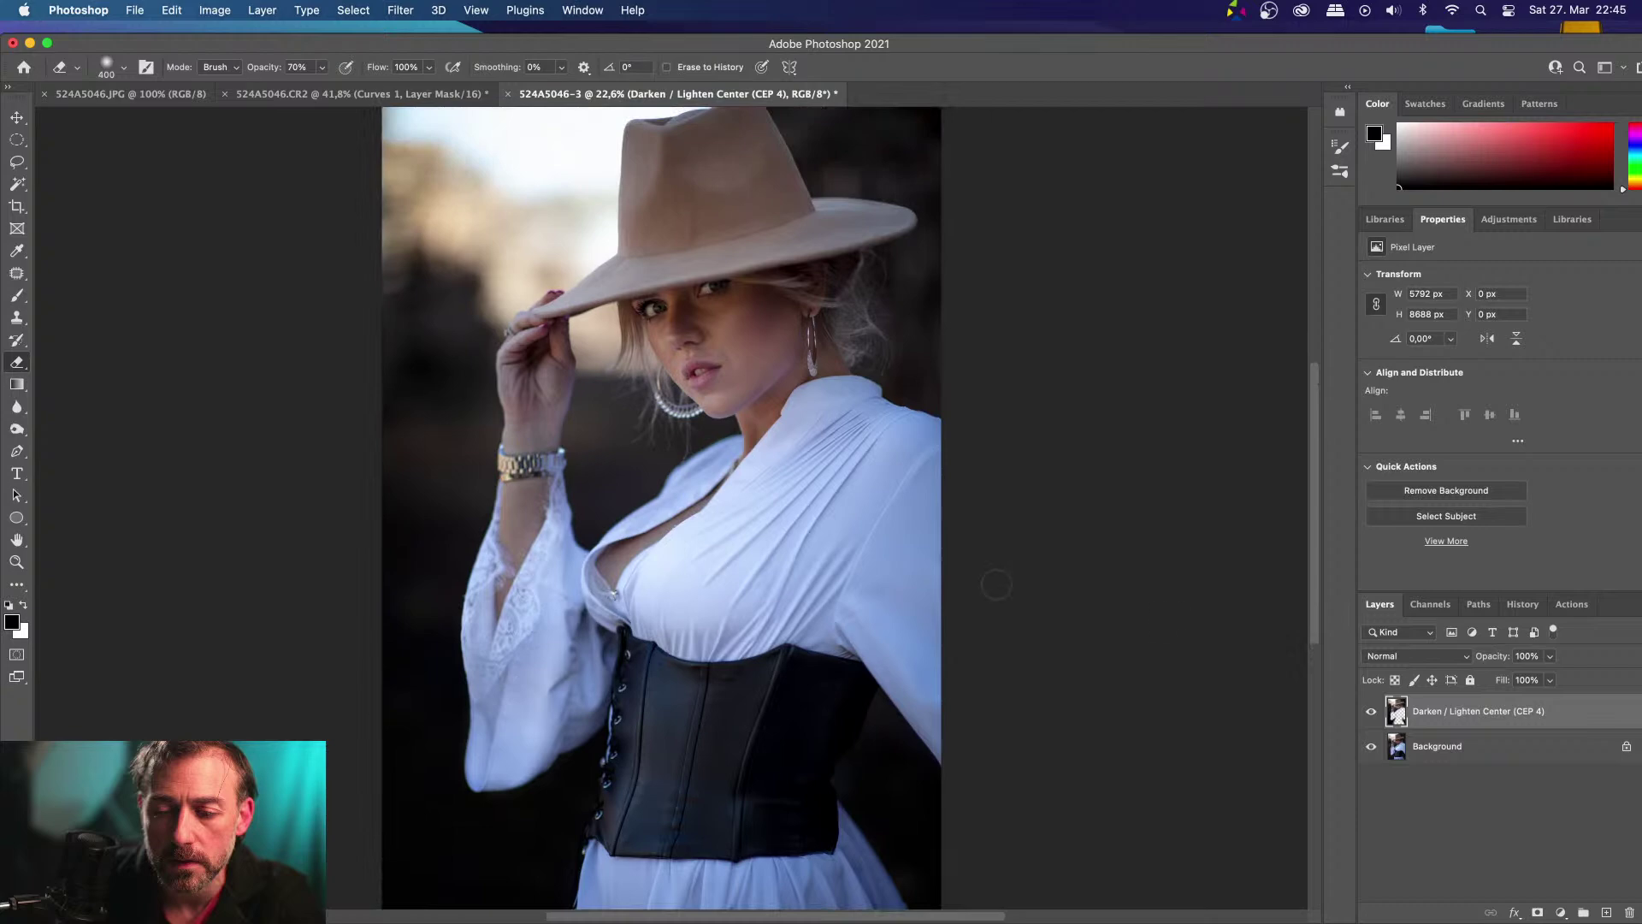
pyautogui.click(1367, 717)
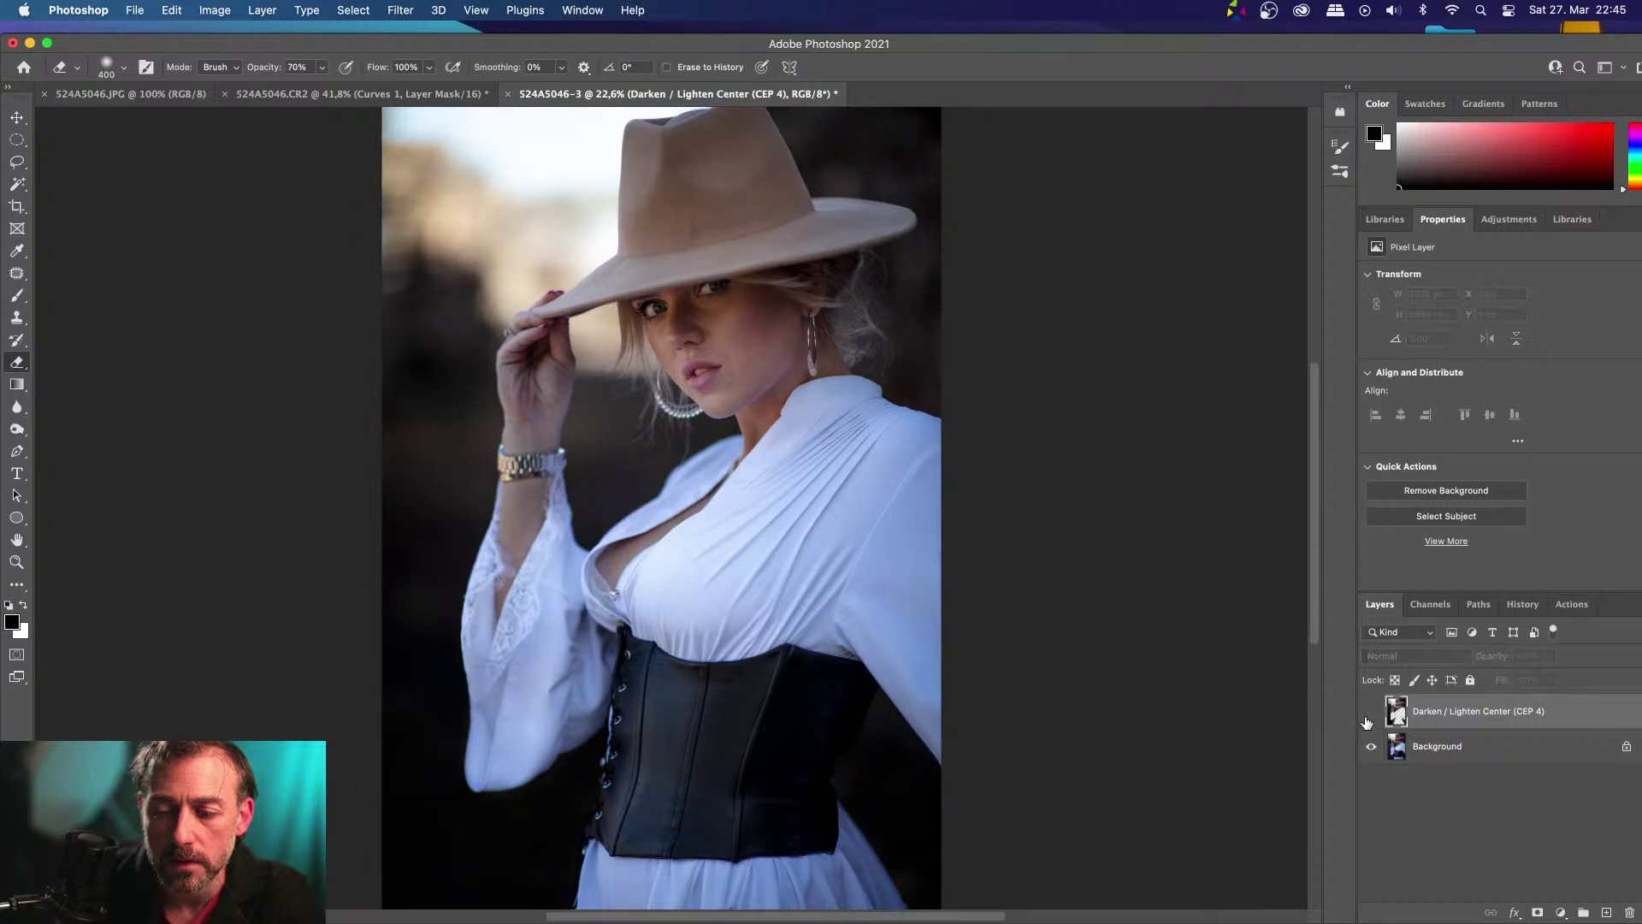
pyautogui.click(1368, 717)
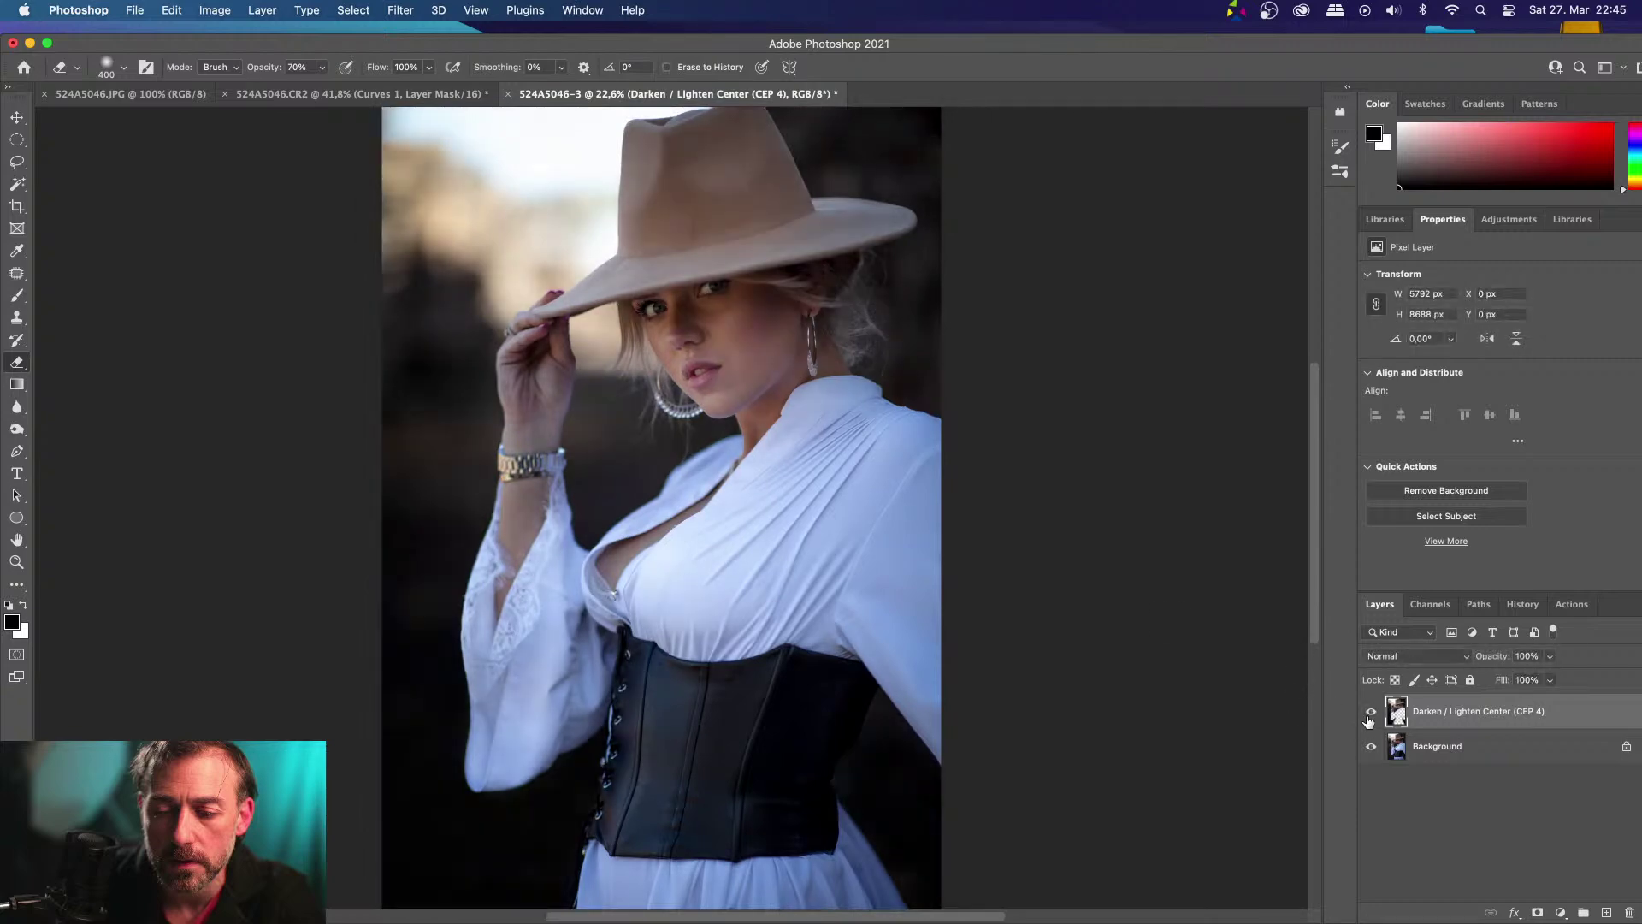
pyautogui.click(1368, 716)
pyautogui.click(1368, 717)
pyautogui.click(1368, 717)
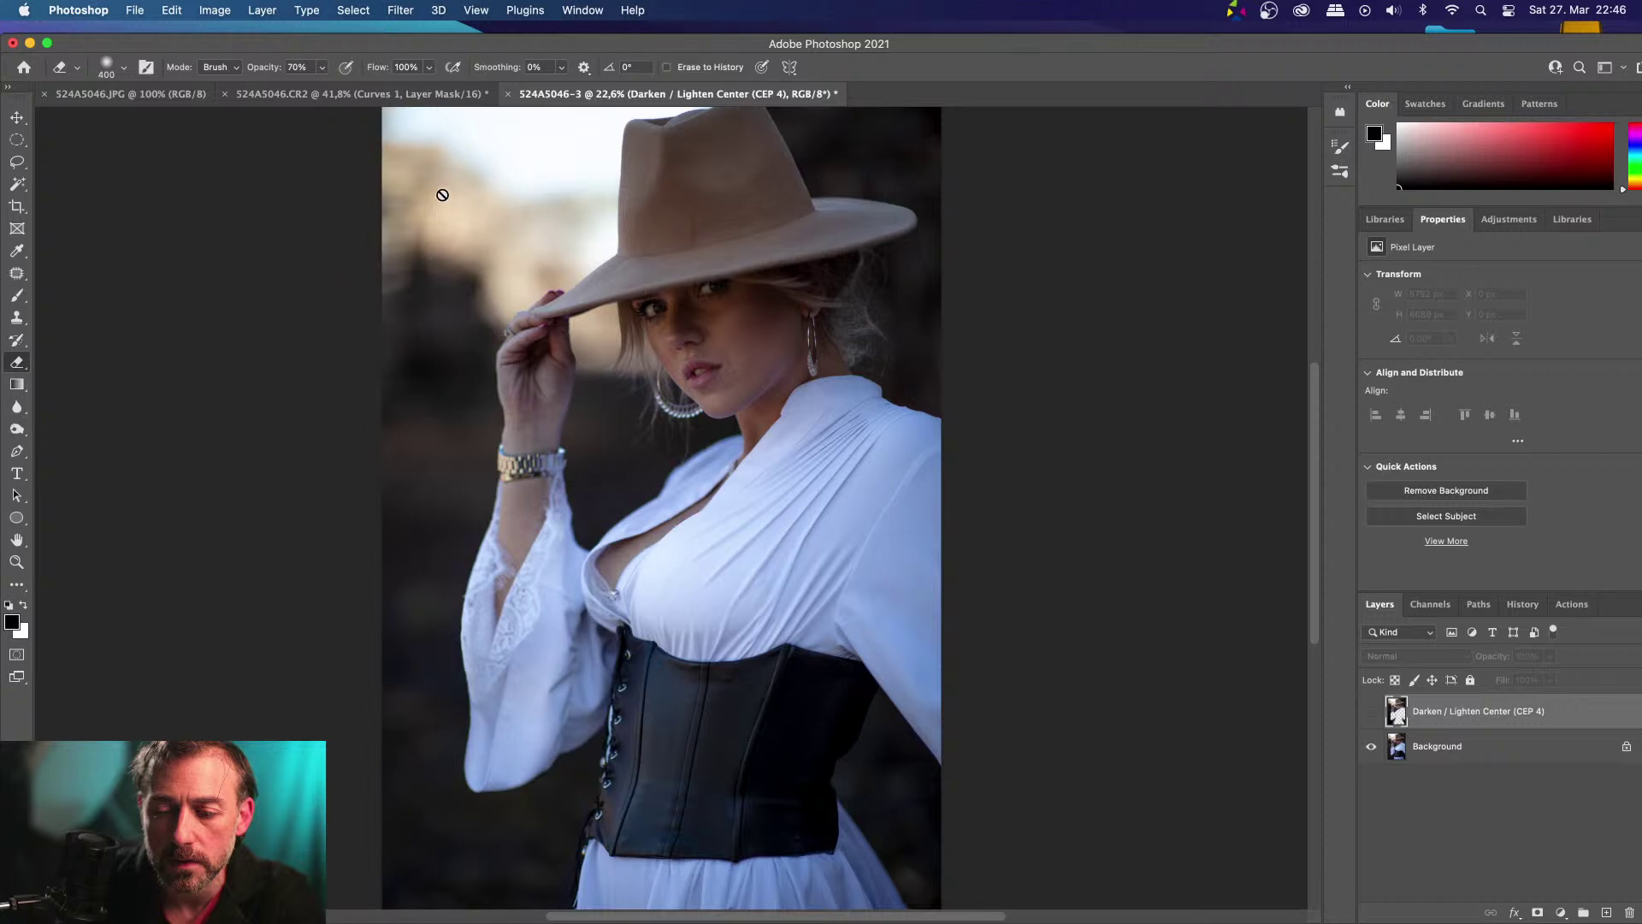
pyautogui.click(1371, 710)
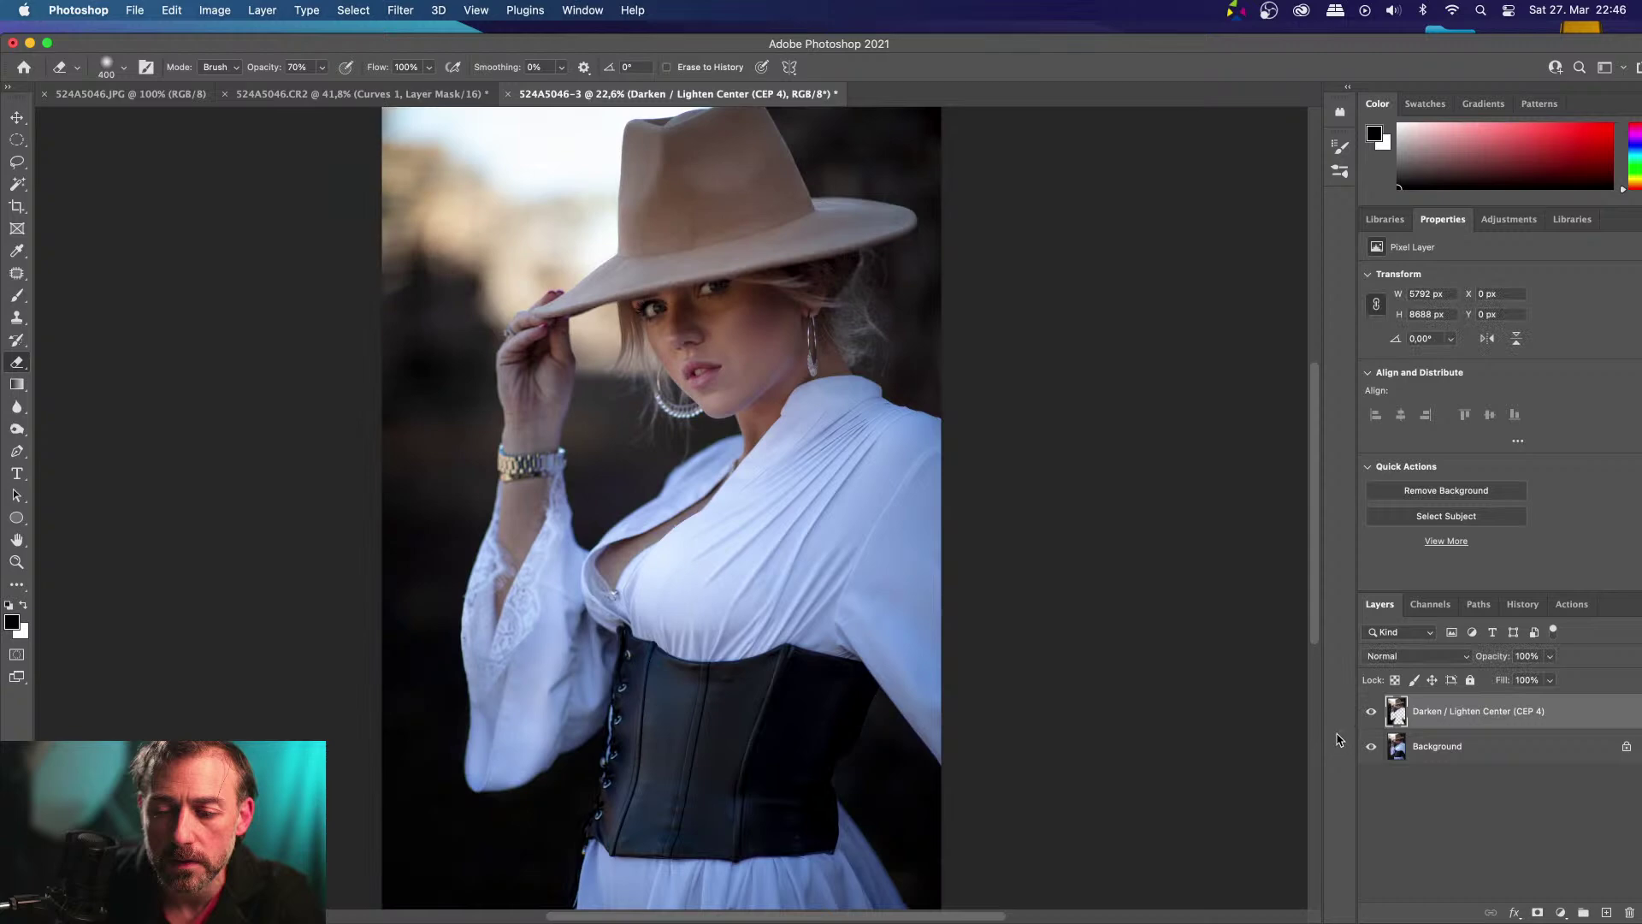
pyautogui.rightClick(1476, 726)
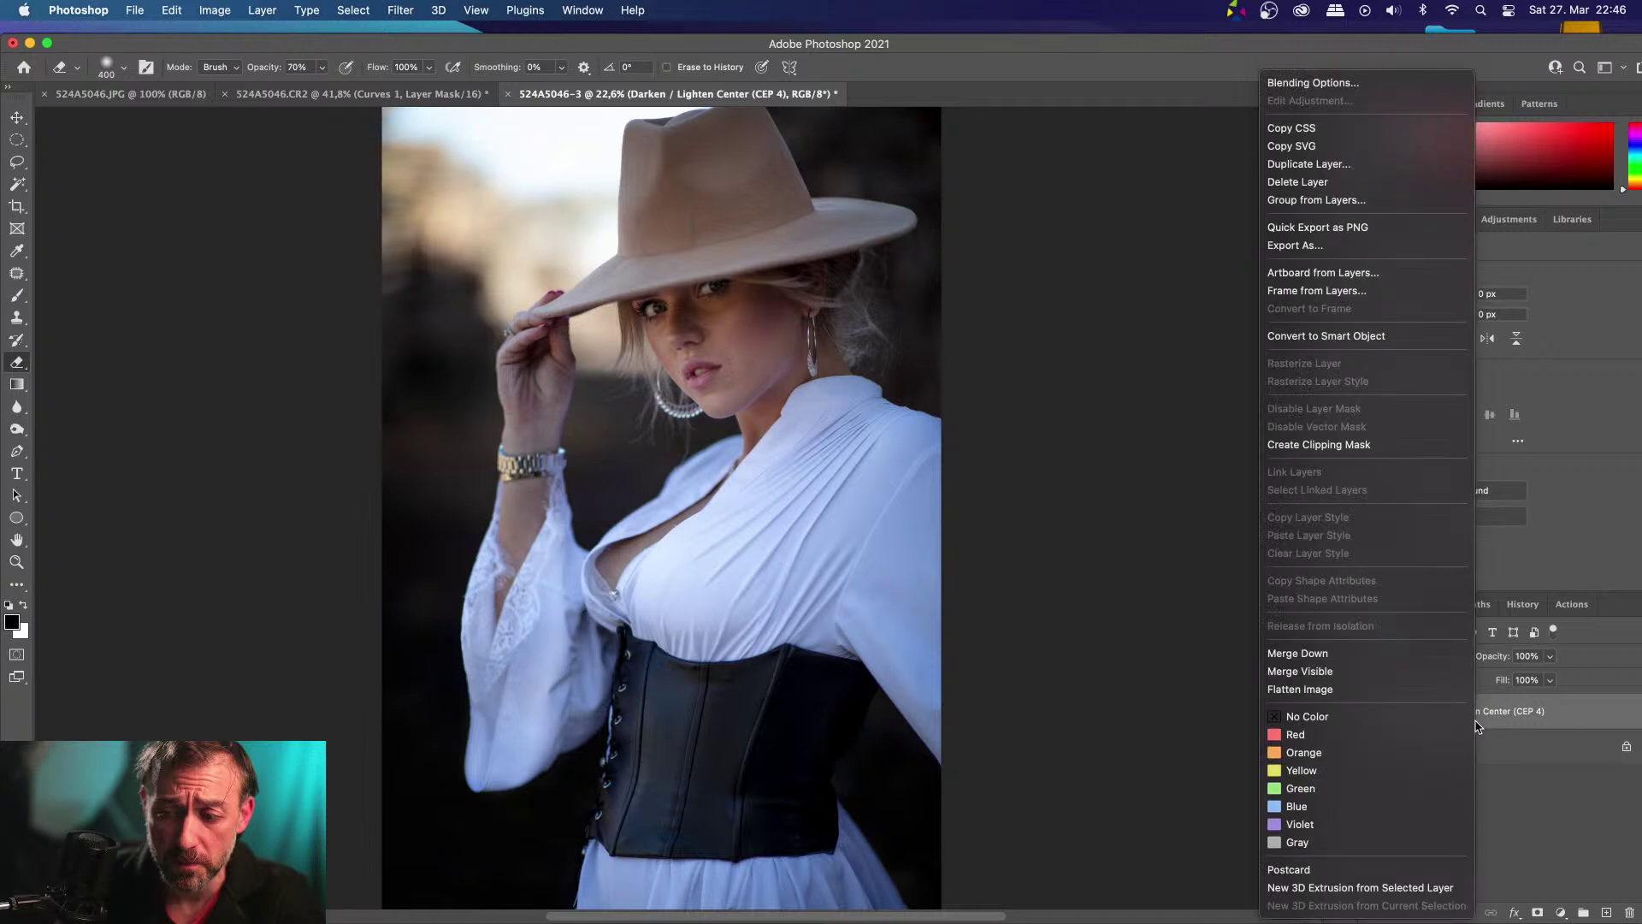
pyautogui.click(1413, 654)
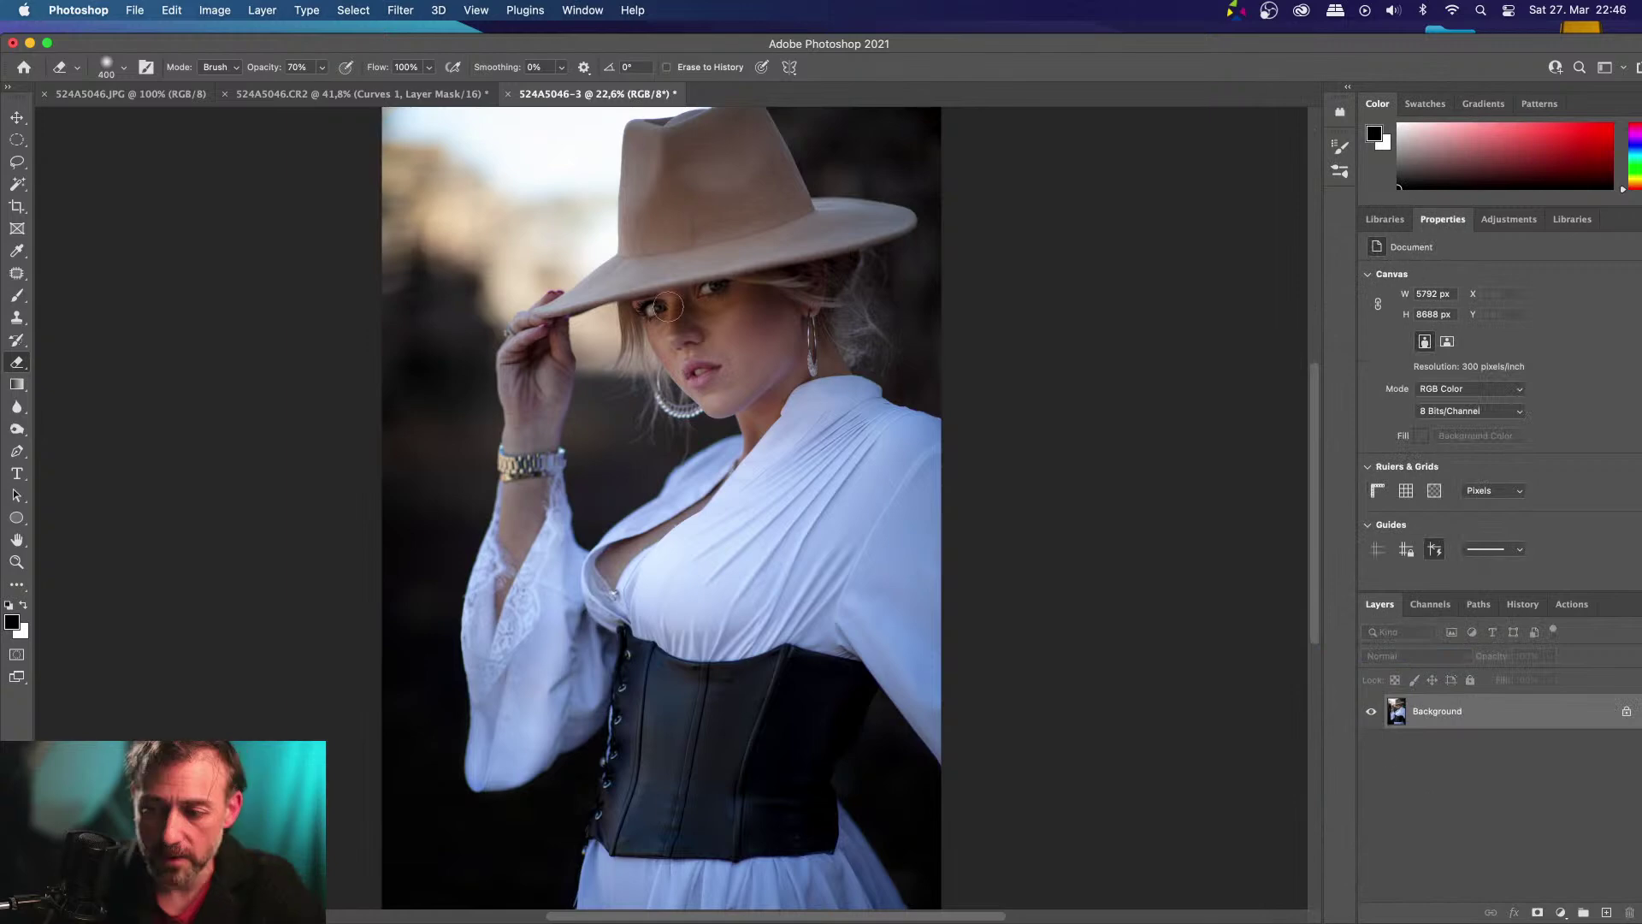
# Duplicate the merged Background layer
pyautogui.scroll(4, 668, 306)
pyautogui.scroll(3, 668, 306)
pyautogui.hscroll(3, 667, 306)
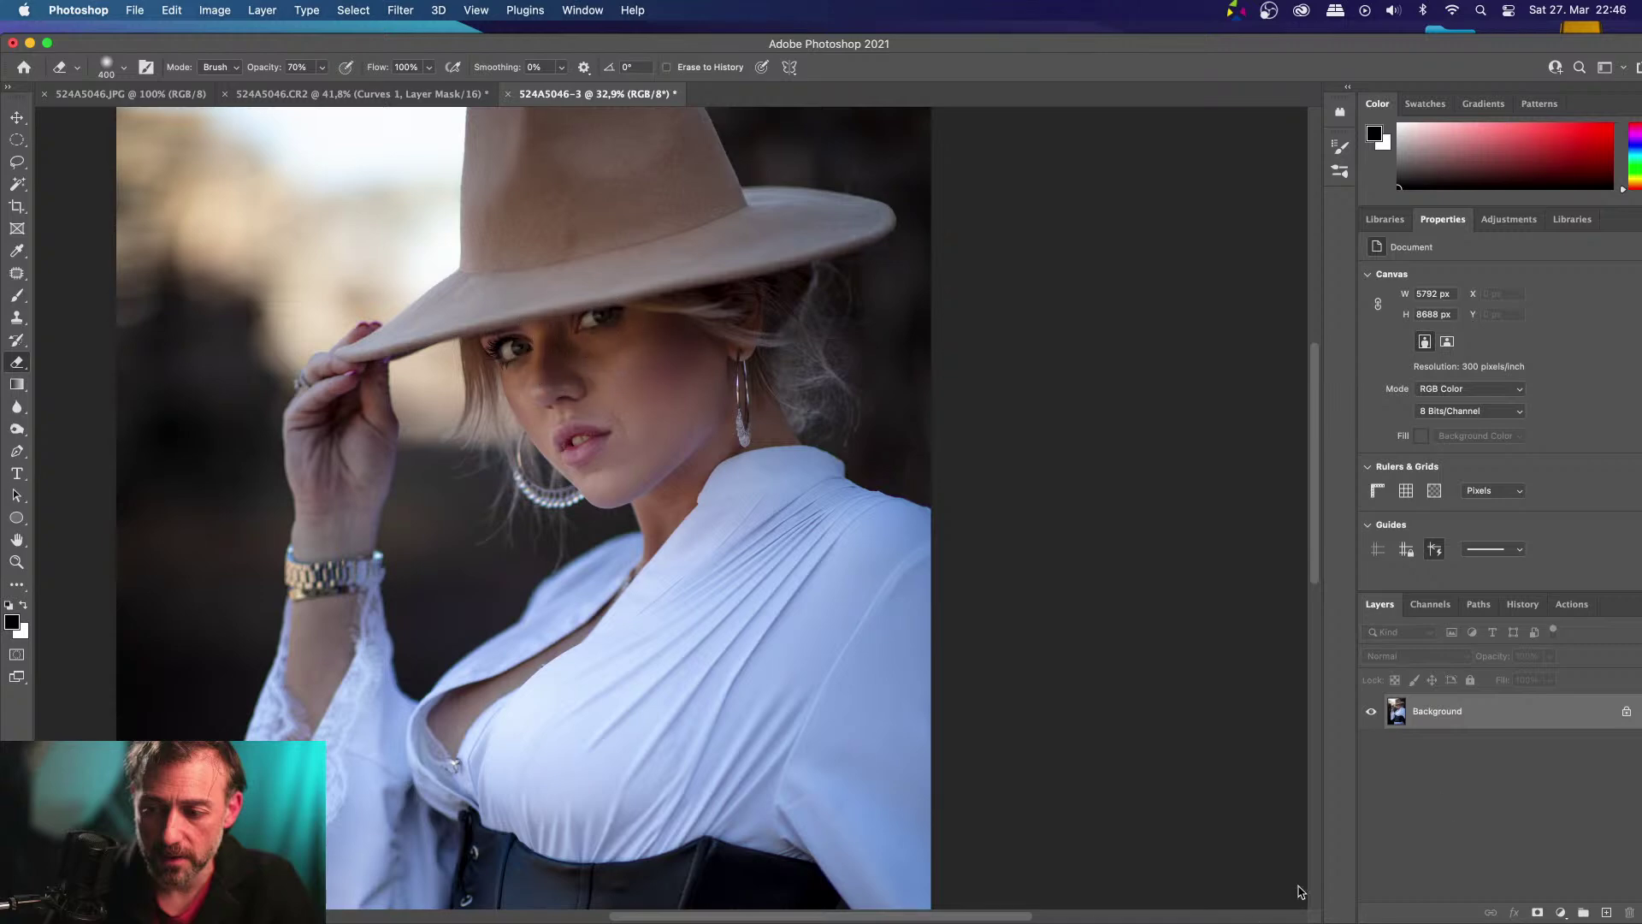
pyautogui.moveTo(1522, 709); pyautogui.dragTo(1606, 913)
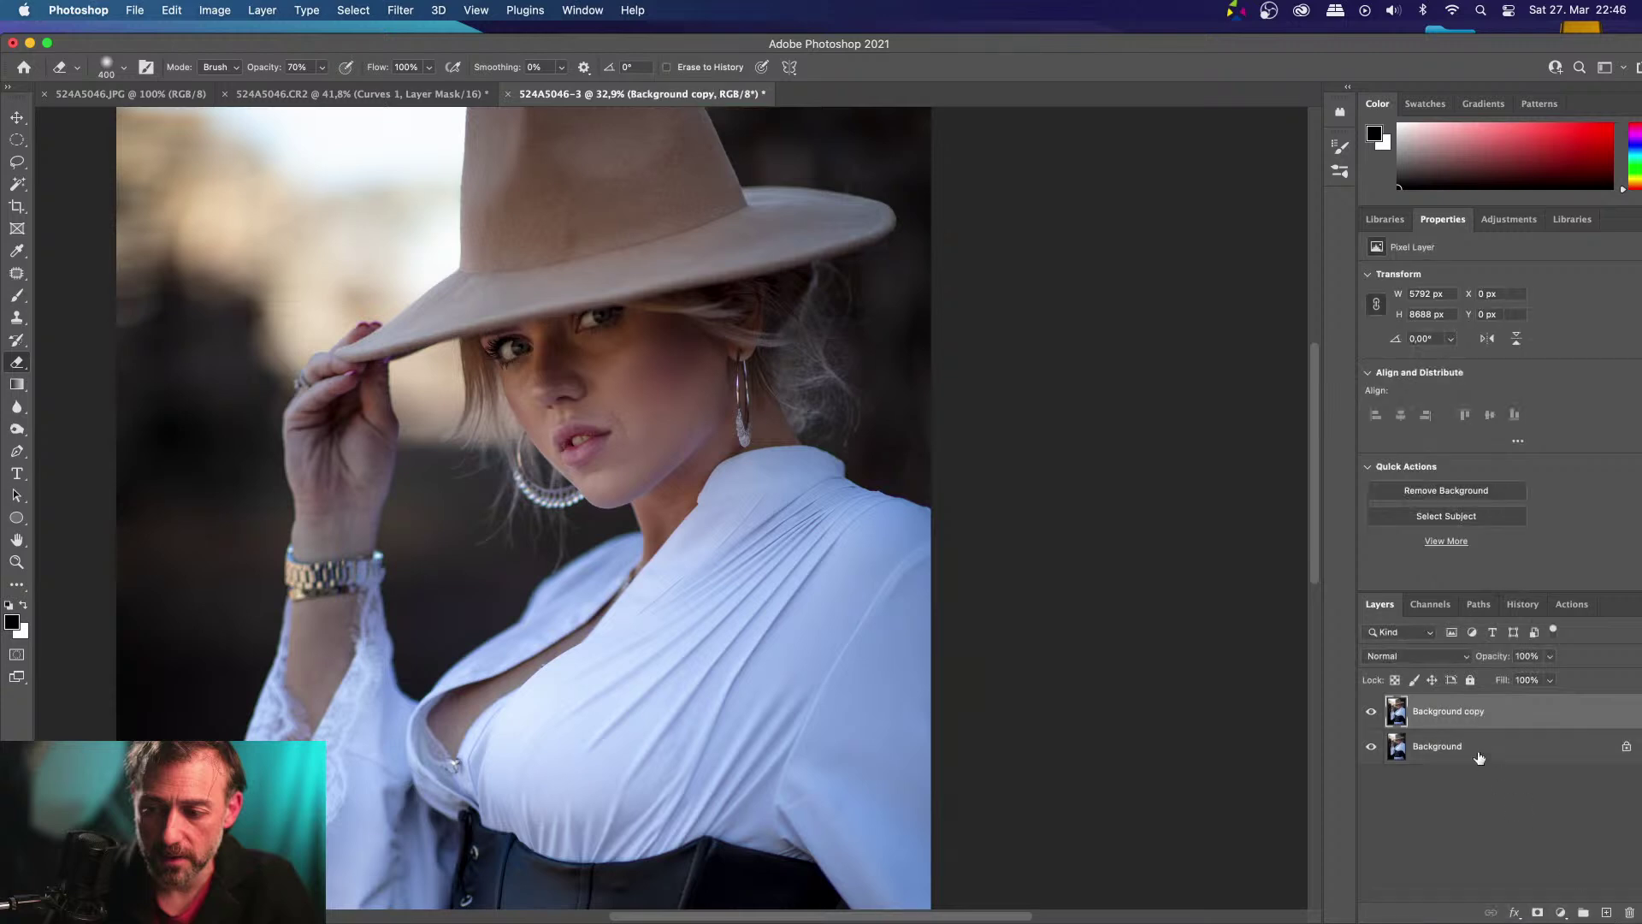
# Set the brightness of the original Background layer to 100 with a Brightness/Contrast adjustment
pyautogui.click(1436, 752)
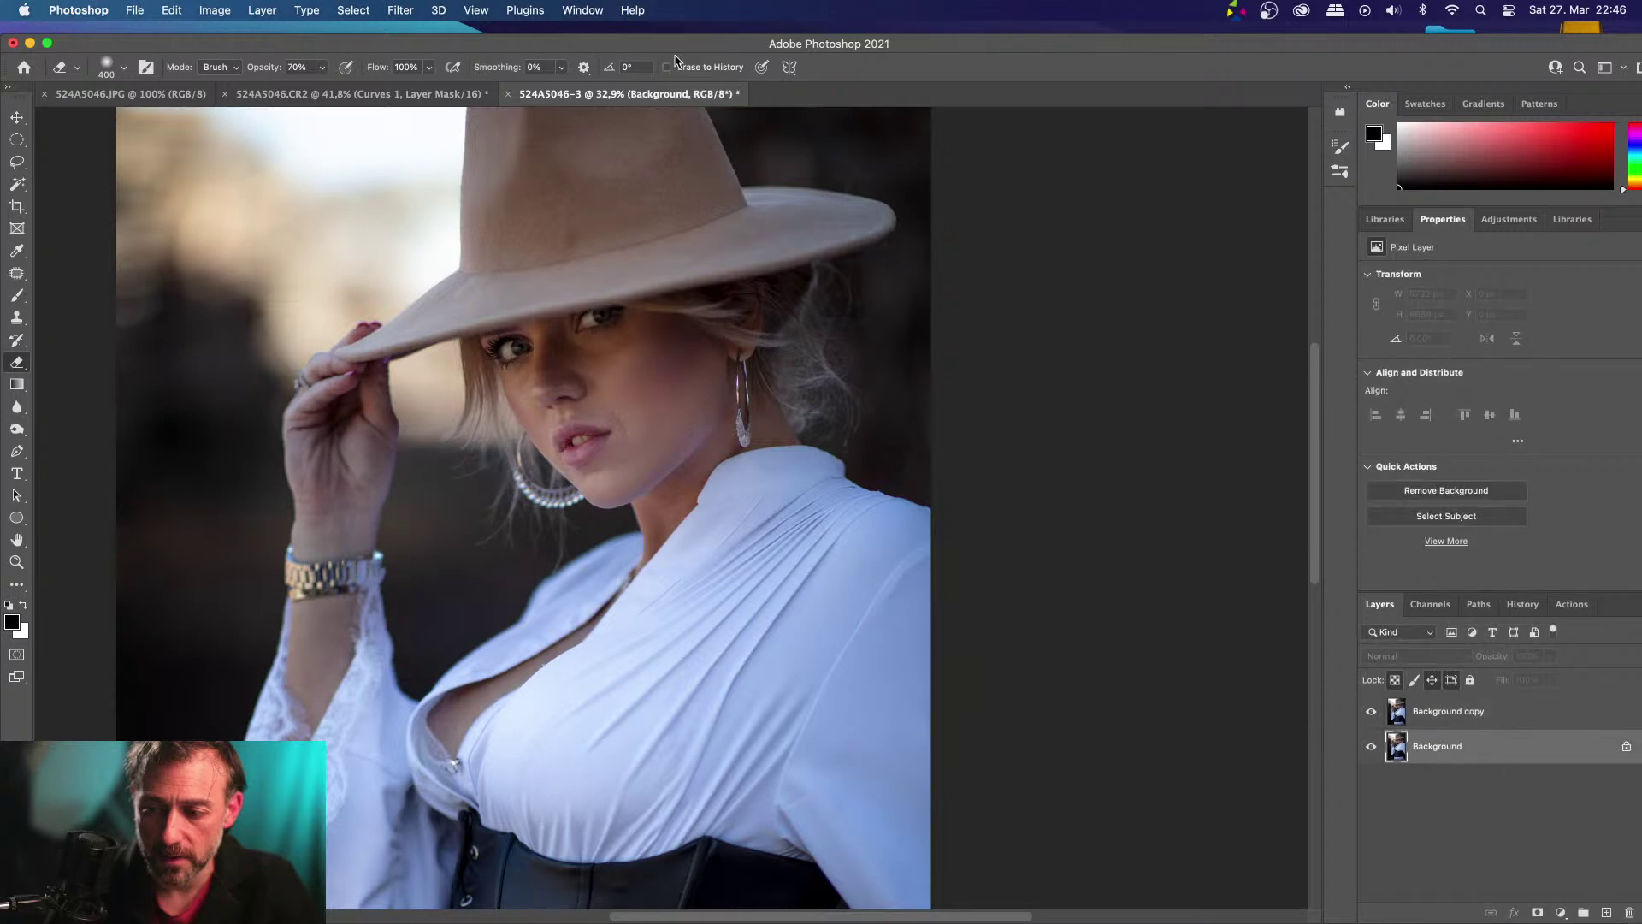
pyautogui.click(177, 9)
pyautogui.moveTo(209, 6)
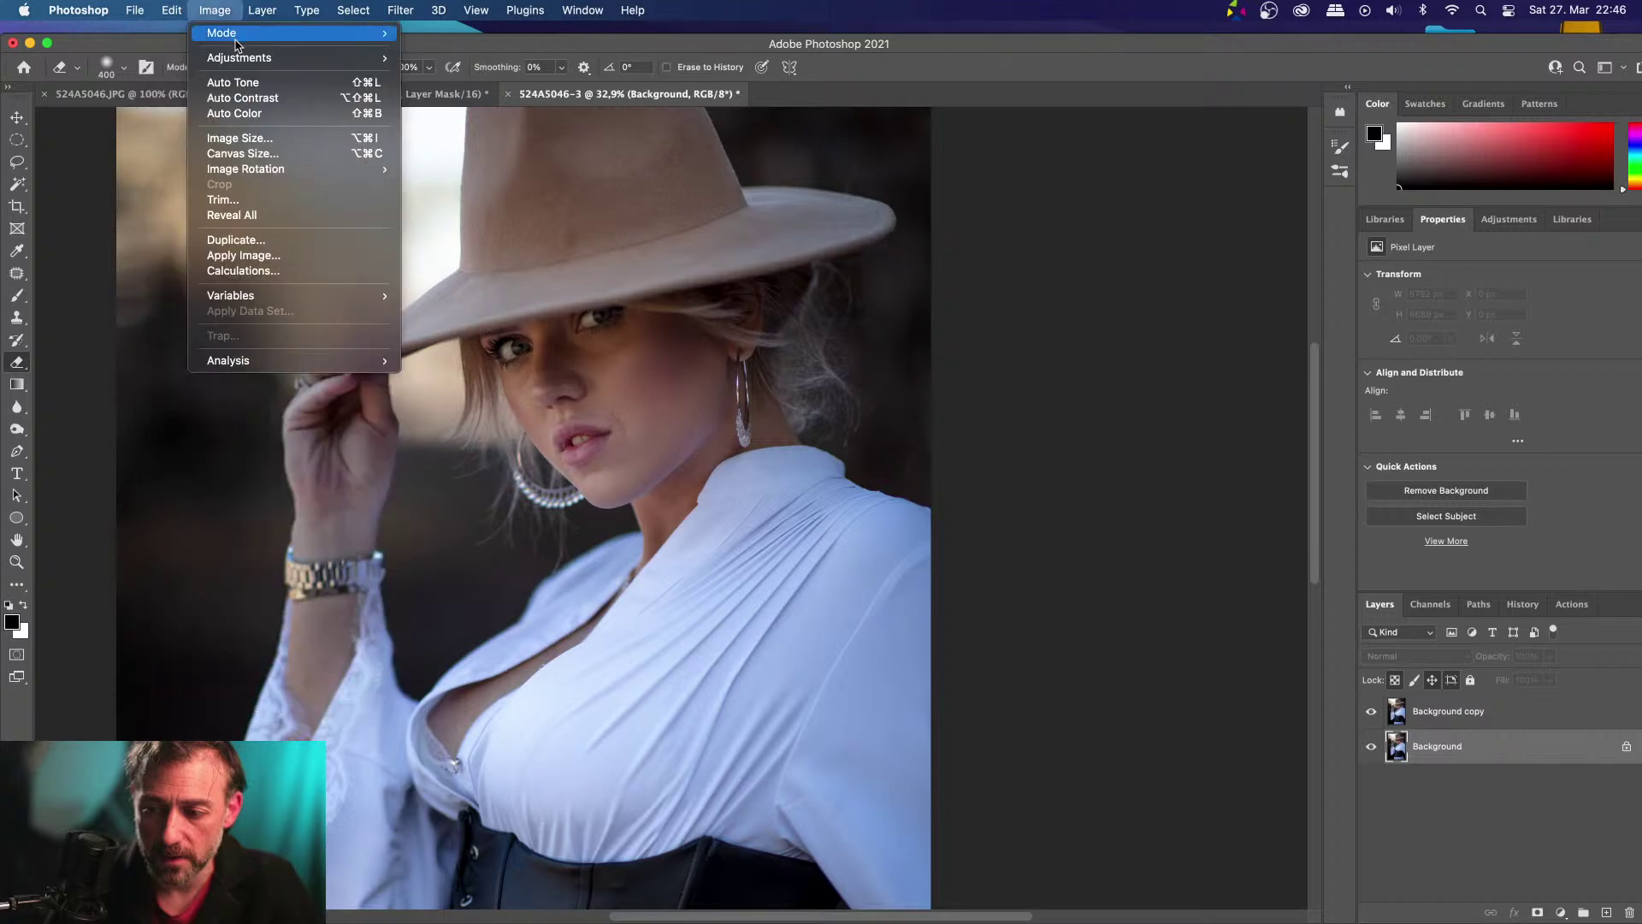
pyautogui.moveTo(246, 60)
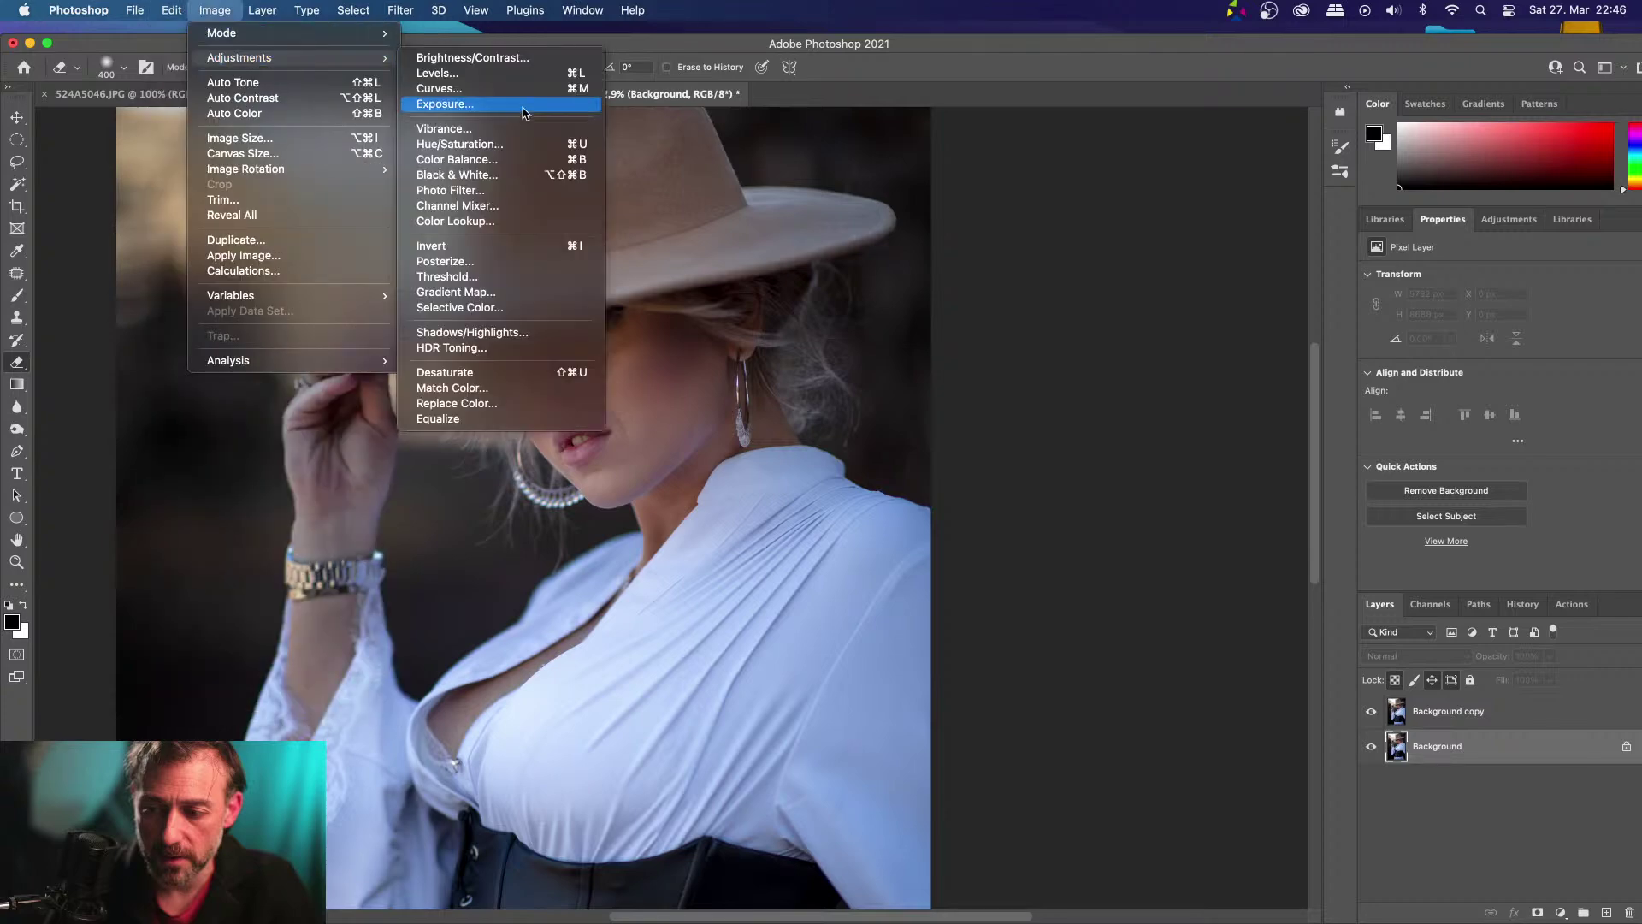
pyautogui.click(495, 59)
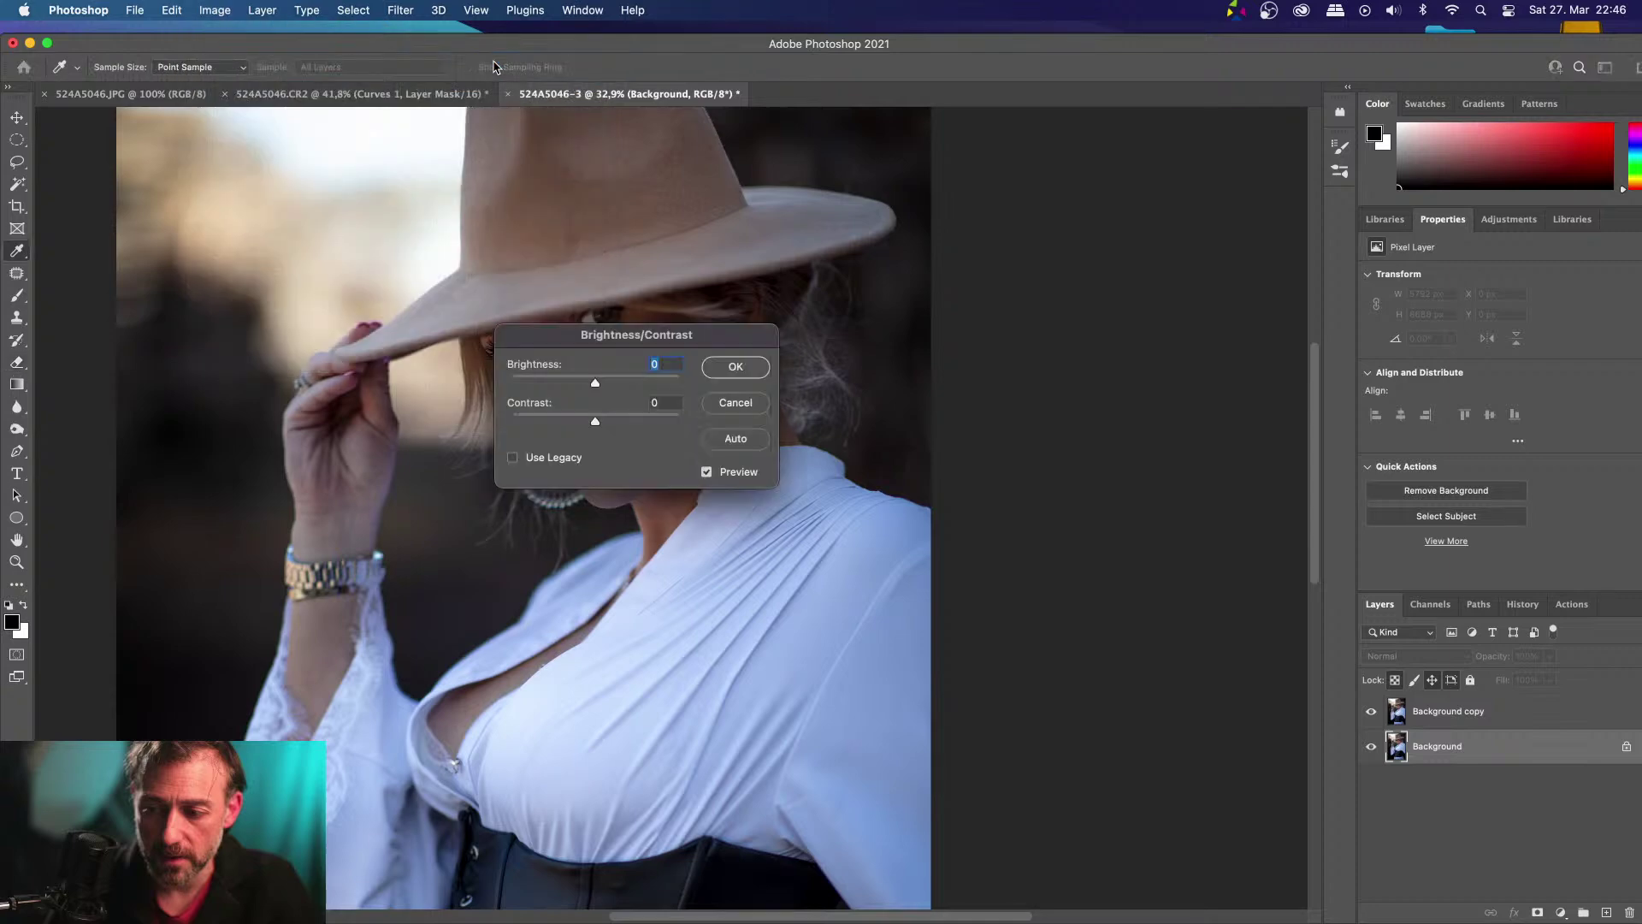
pyautogui.write('100')
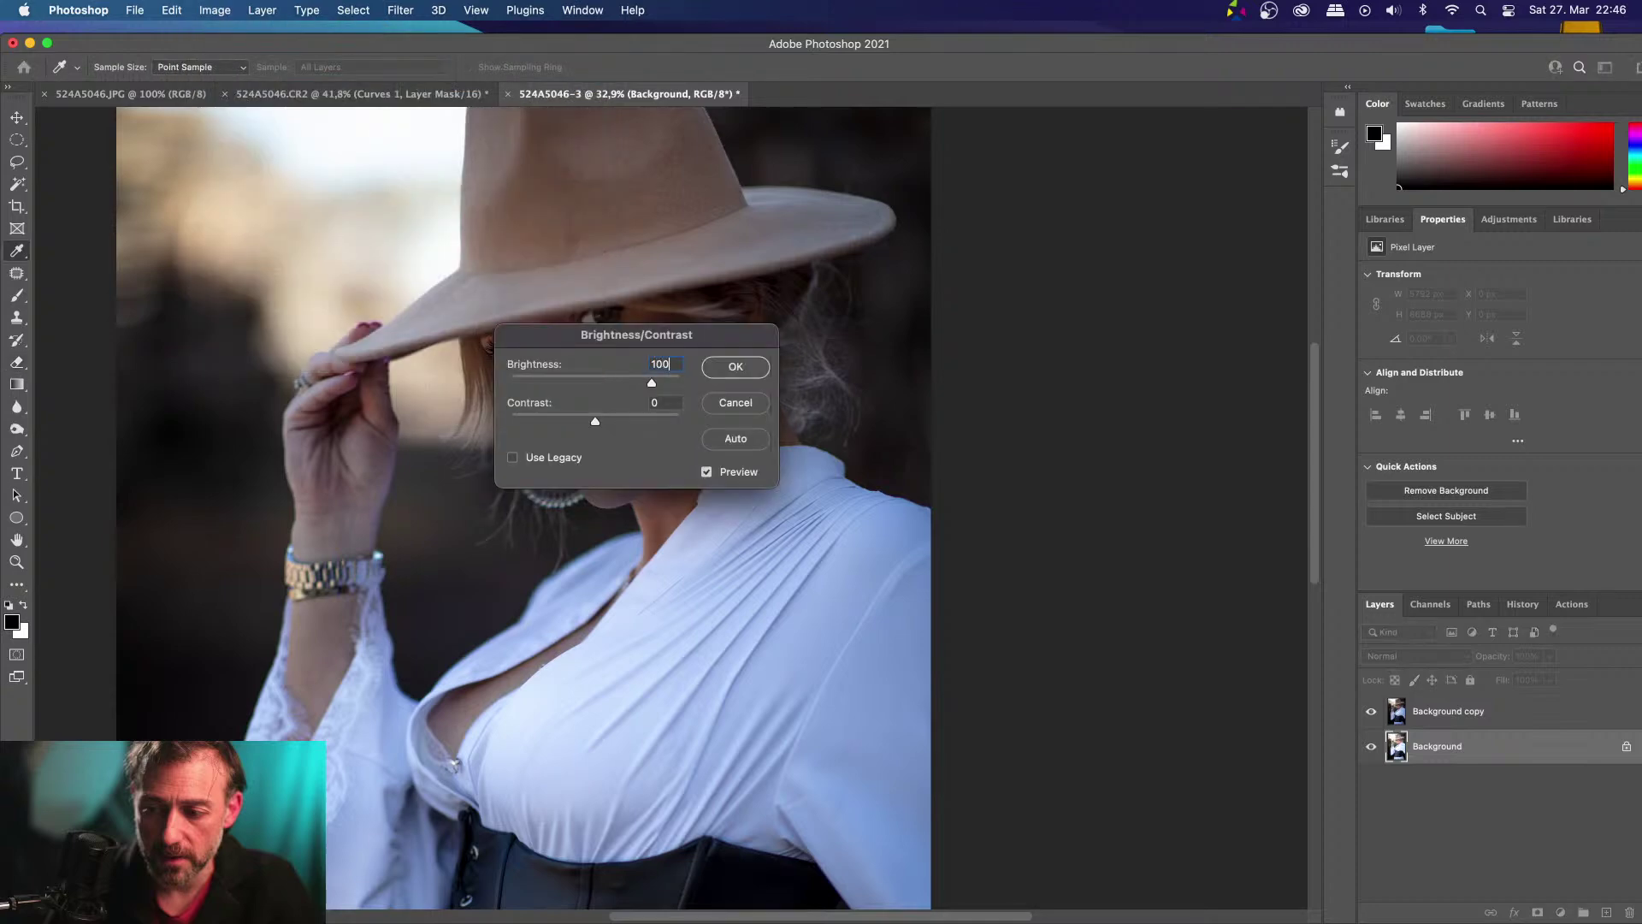
pyautogui.press('Return')
# On Background copy, erase softly over the face at 5% opacity with the Eraser enlarged to 600 px, revealing the brightened layer
pyautogui.press('e')
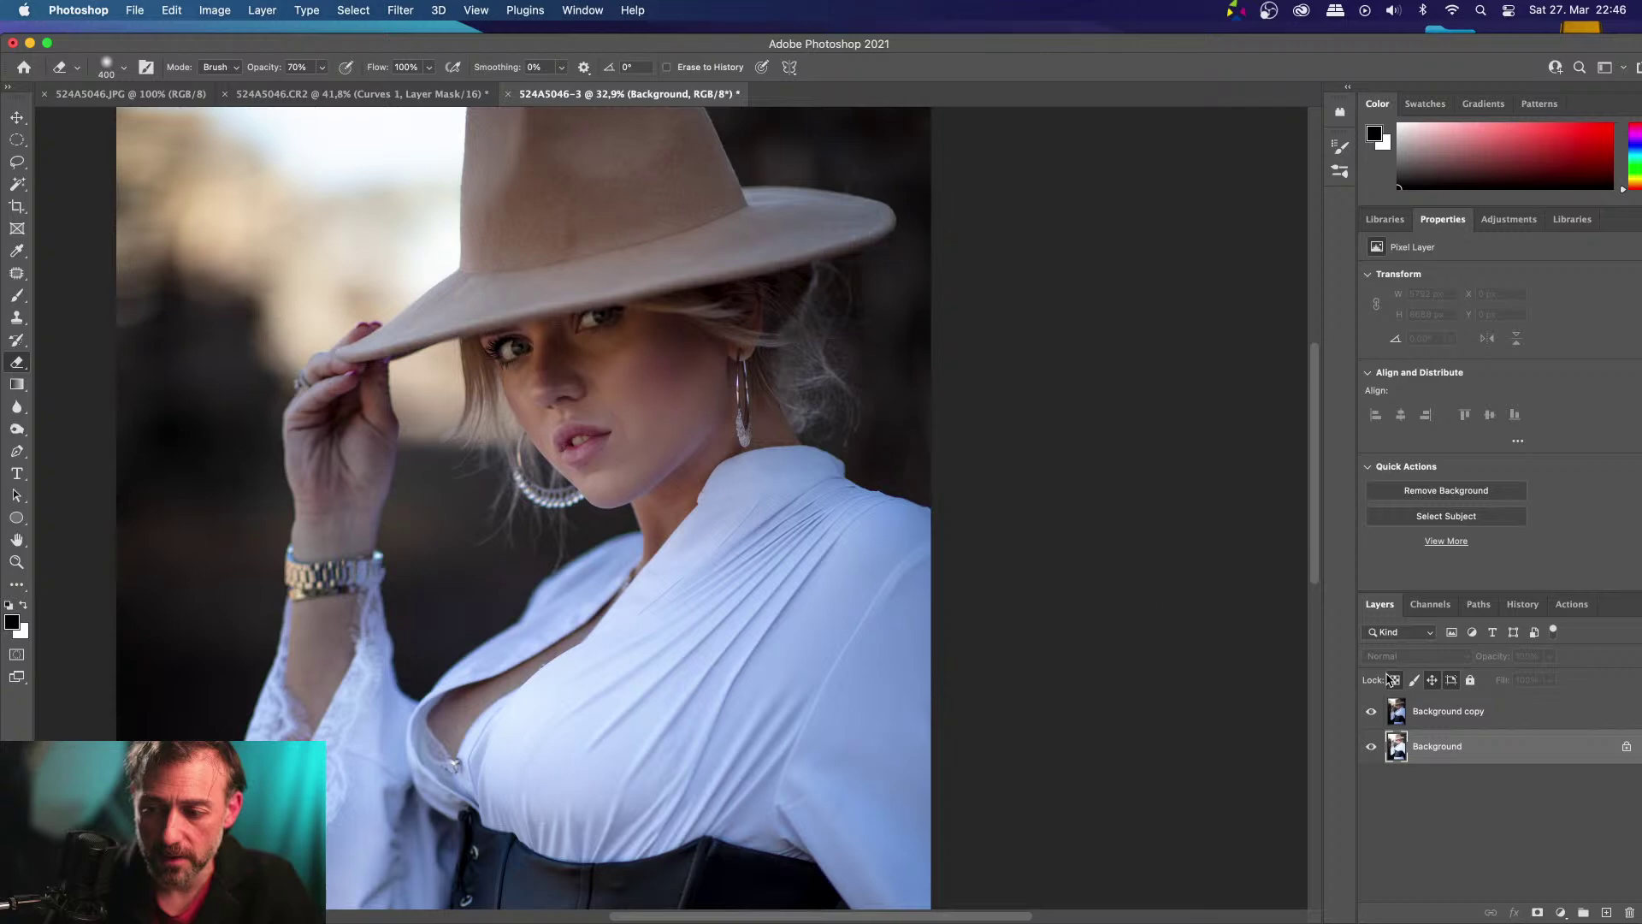
pyautogui.click(1447, 714)
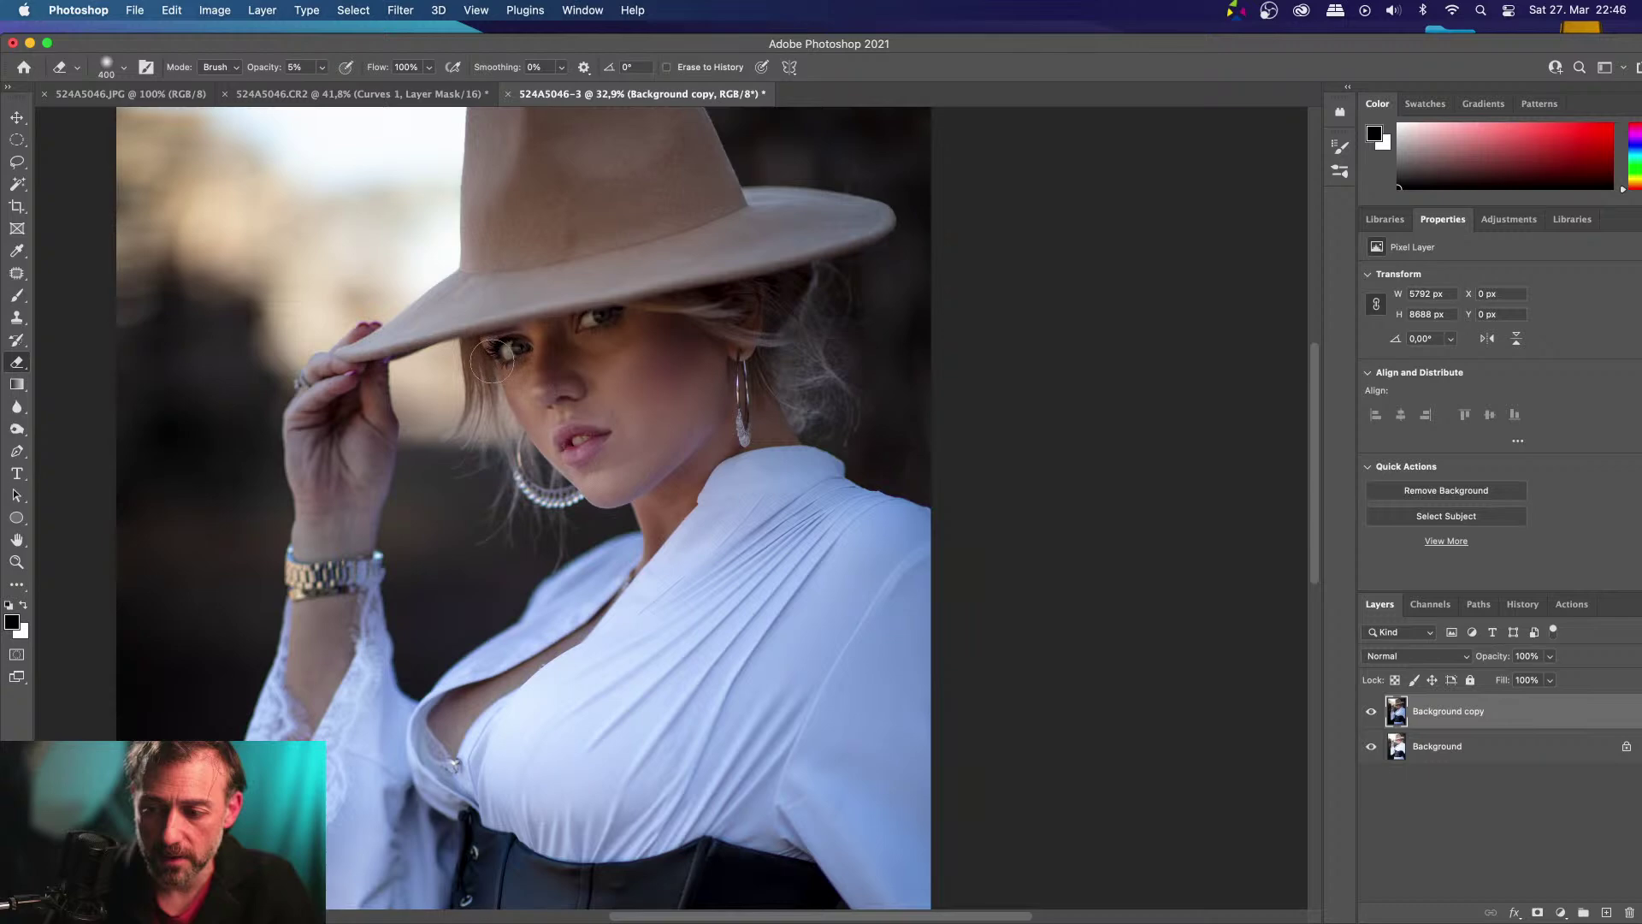
pyautogui.press(']')
pyautogui.press(']')
pyautogui.press(']')
pyautogui.press('[')
pyautogui.press('[')
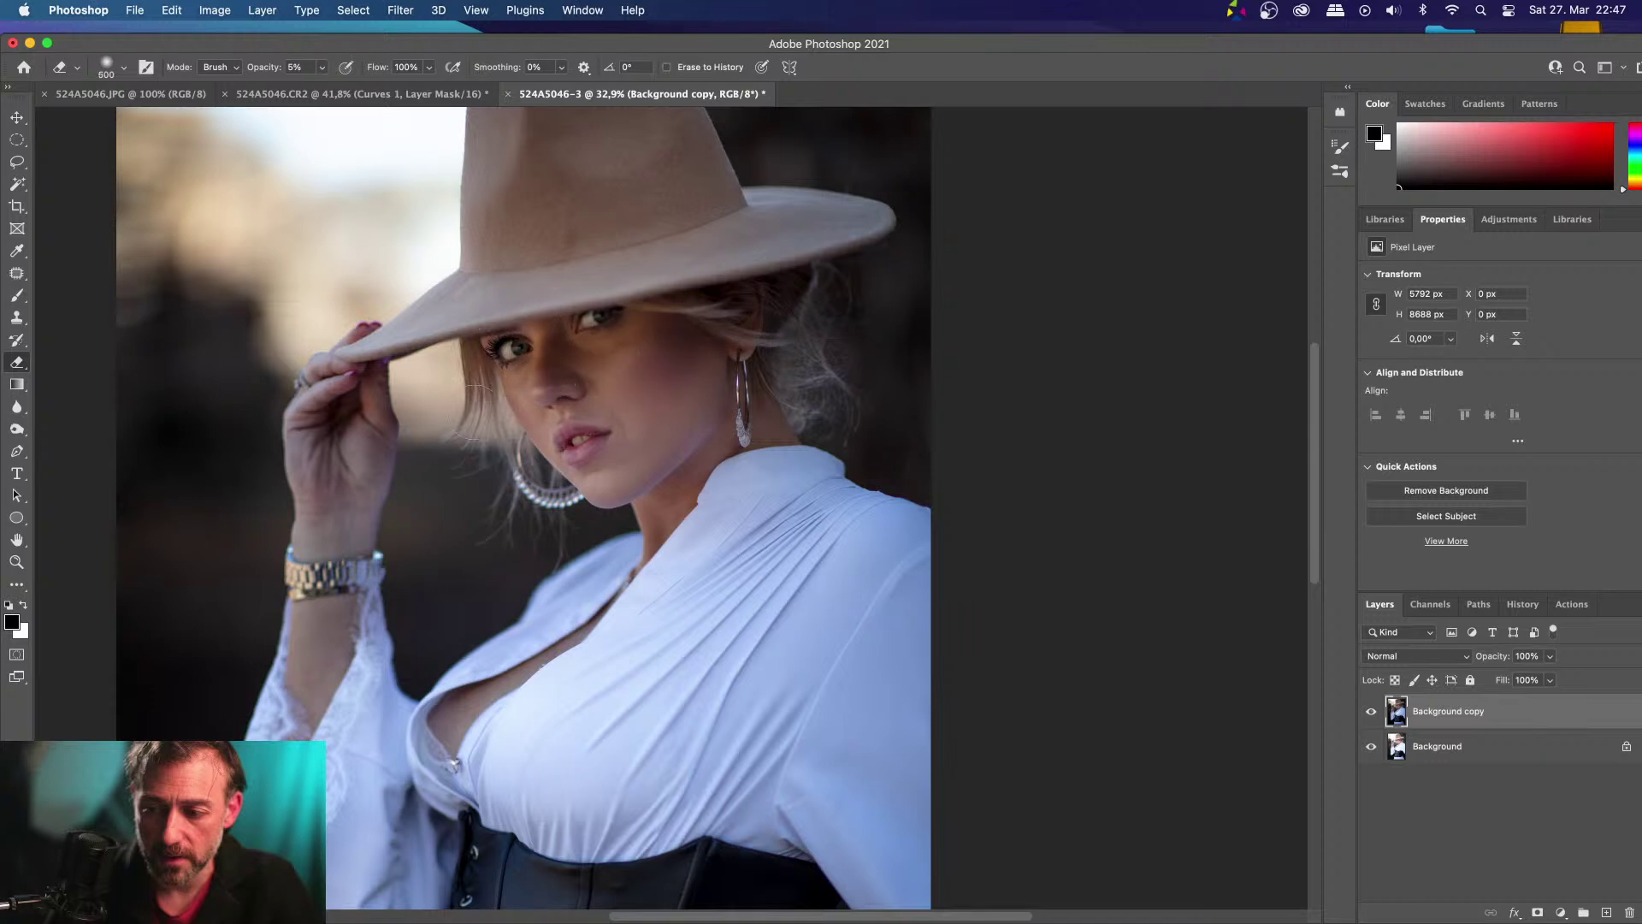
# Keep erasing Background copy over the portrait's dark areas at 5% opacity, varying the Eraser size and ending at 700 px
pyautogui.press(']')
pyautogui.press(']')
pyautogui.press(']')
pyautogui.press('[')
pyautogui.press('[')
pyautogui.press('[')
pyautogui.press('[')
pyautogui.press('[')
pyautogui.press(']')
pyautogui.press(']')
pyautogui.press(']')
pyautogui.press(']')
pyautogui.press(']')
# Merge the partly erased Background copy down into the Background layer
pyautogui.rightClick(1507, 727)
pyautogui.press('Escape')
pyautogui.rightClick(1452, 728)
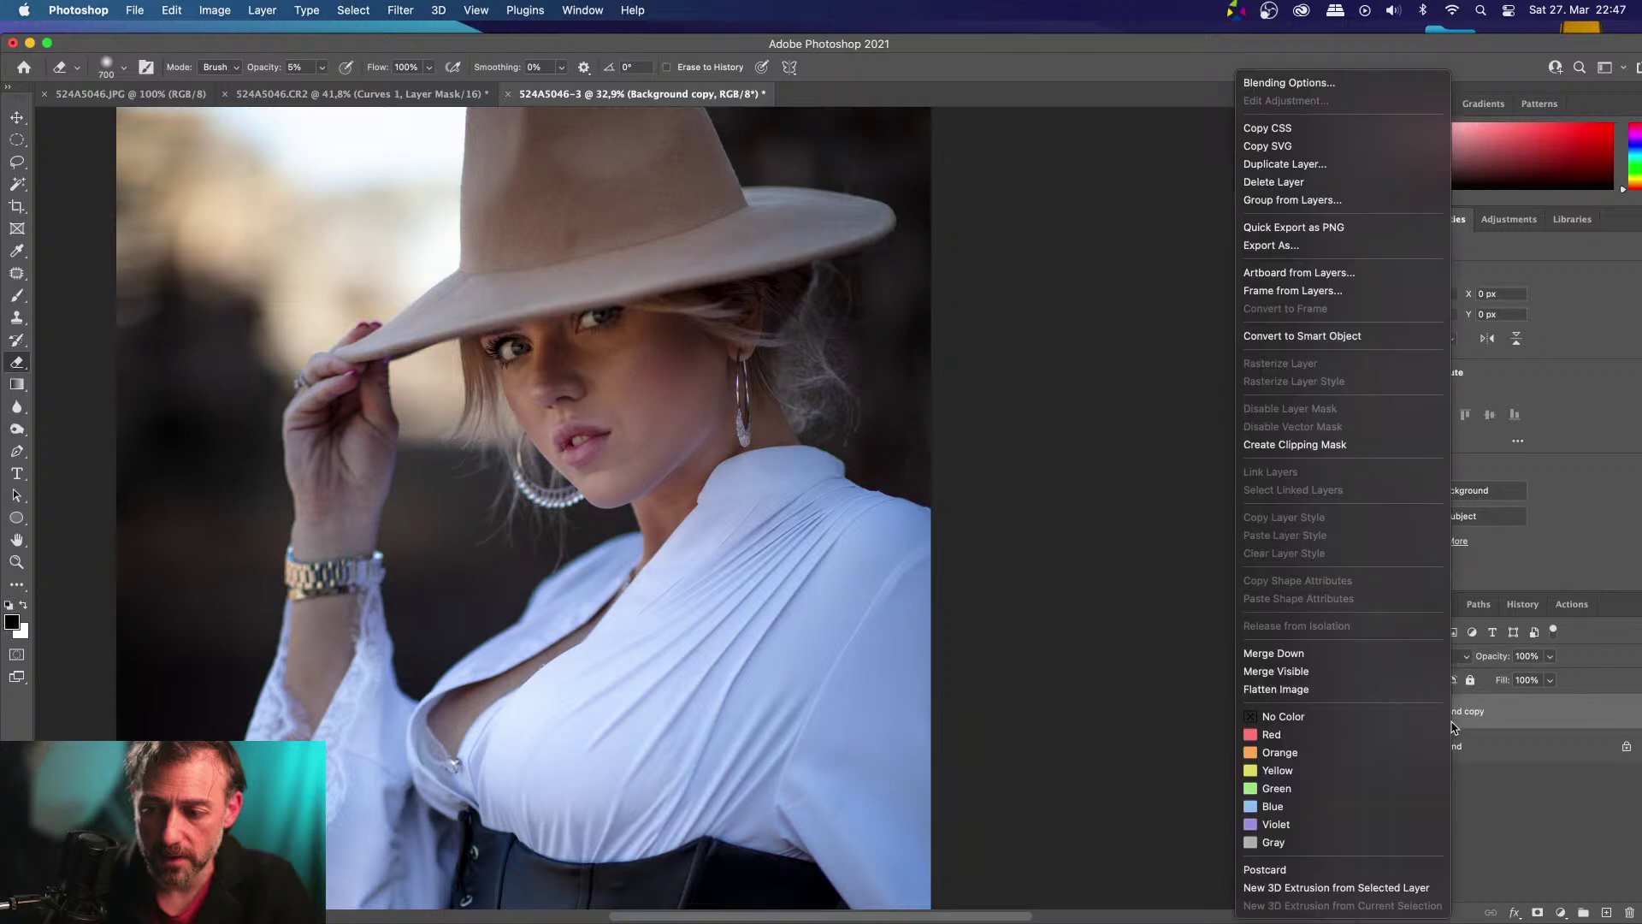
pyautogui.click(1328, 656)
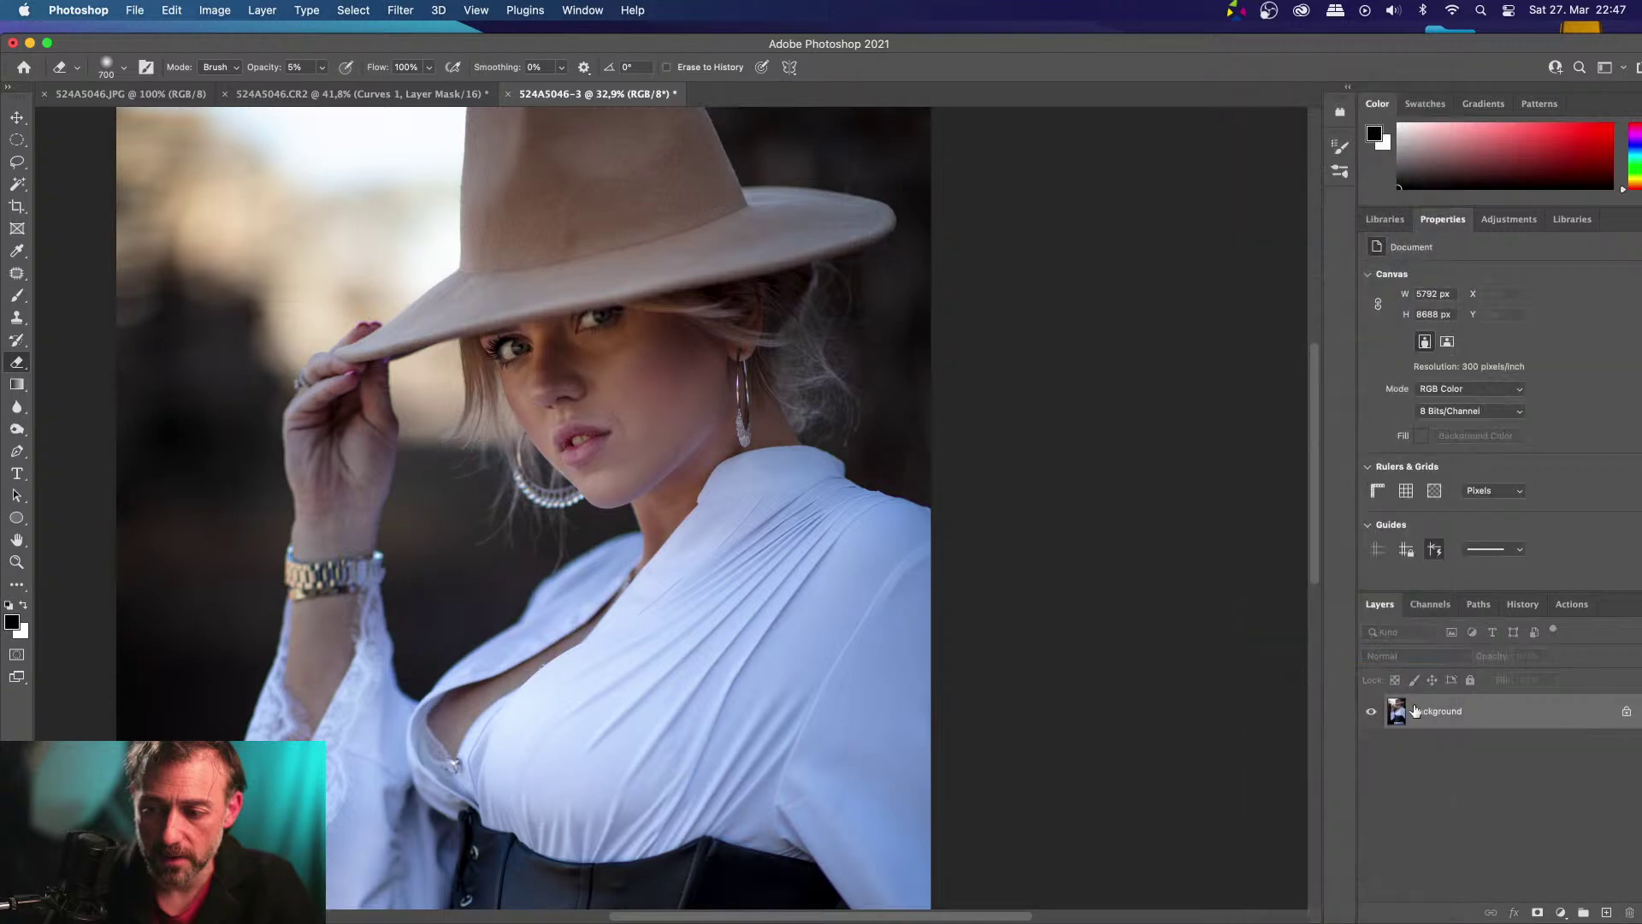
# Duplicate the Background layer twice for retouching the eyes, and choose the Elliptical Marquee tool
pyautogui.scroll(2, 700, 345)
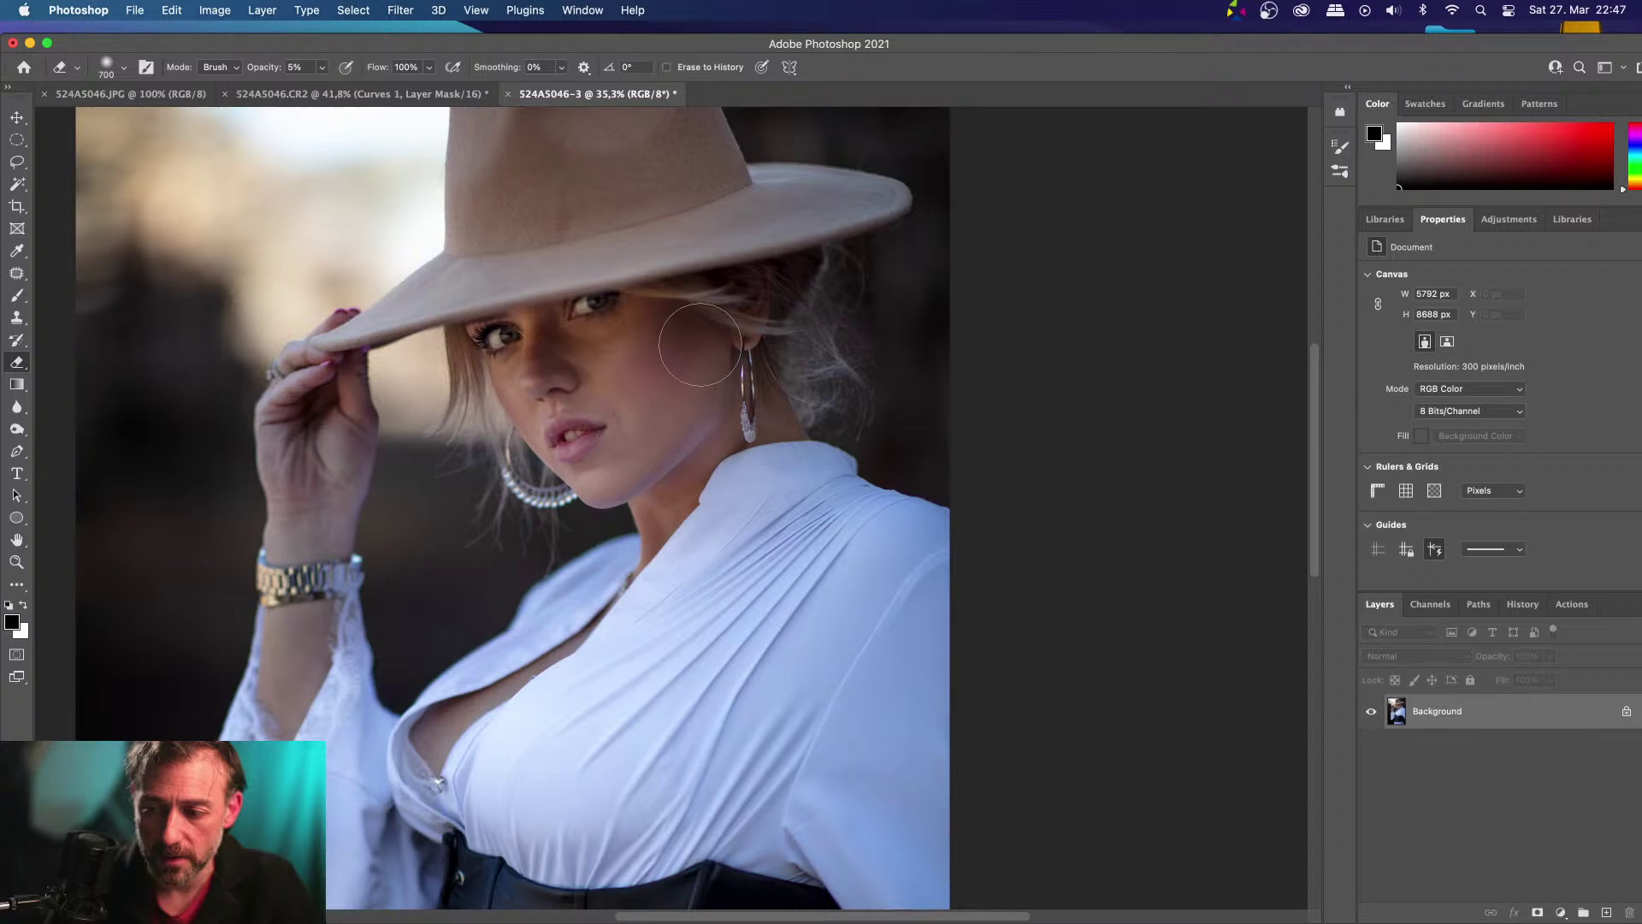
pyautogui.scroll(2, 700, 345)
pyautogui.scroll(3, 700, 345)
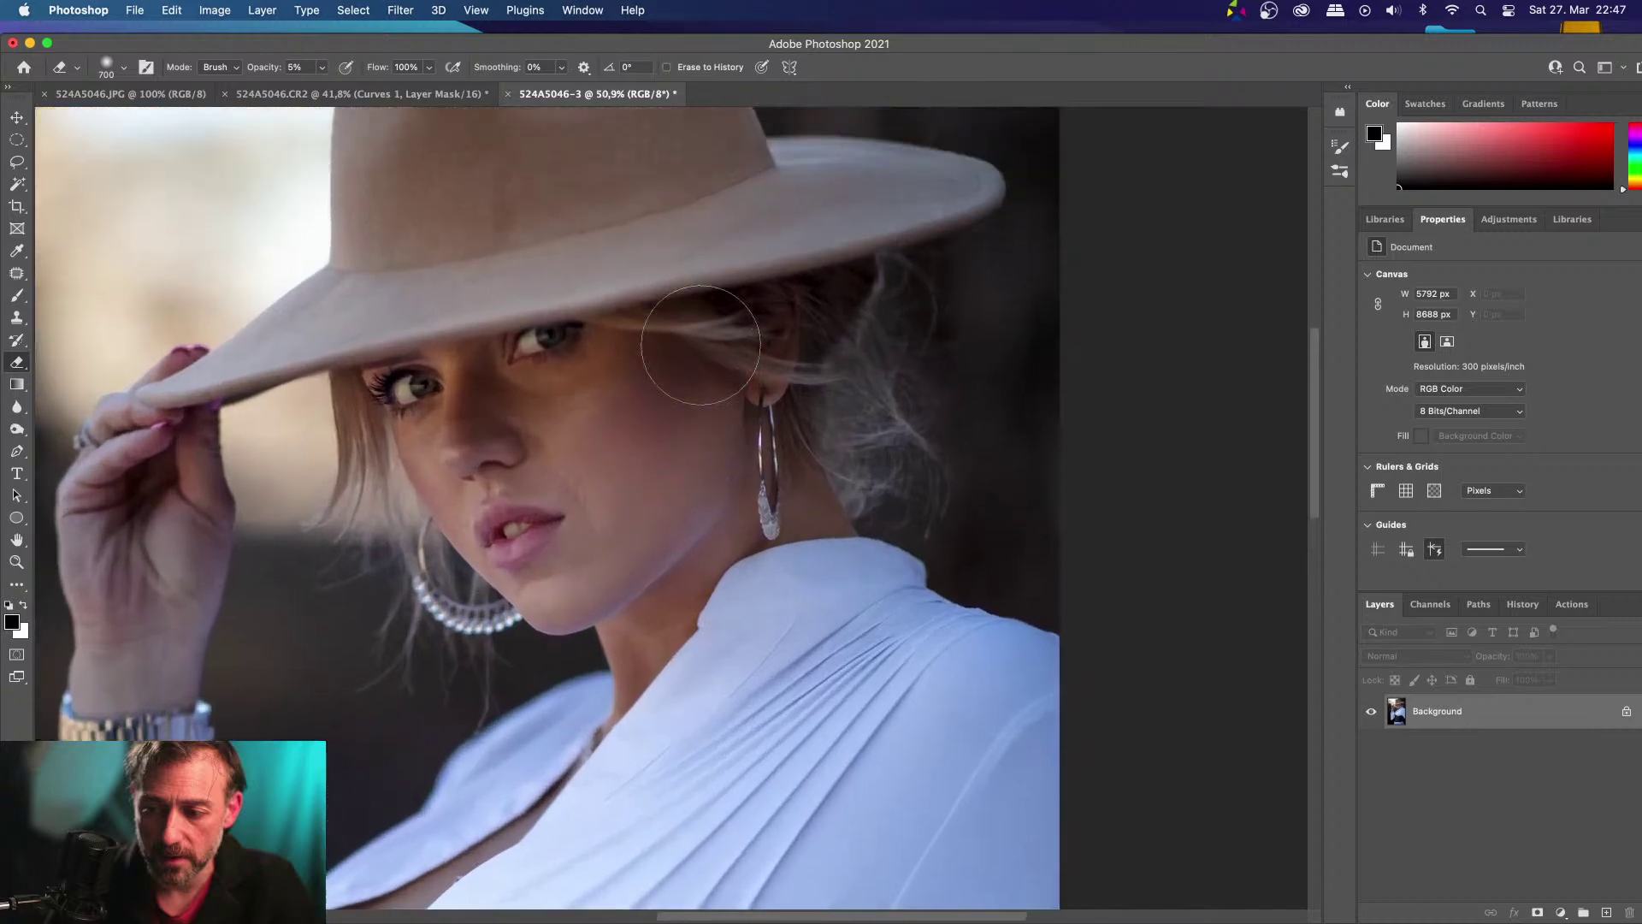
pyautogui.scroll(5, 700, 345)
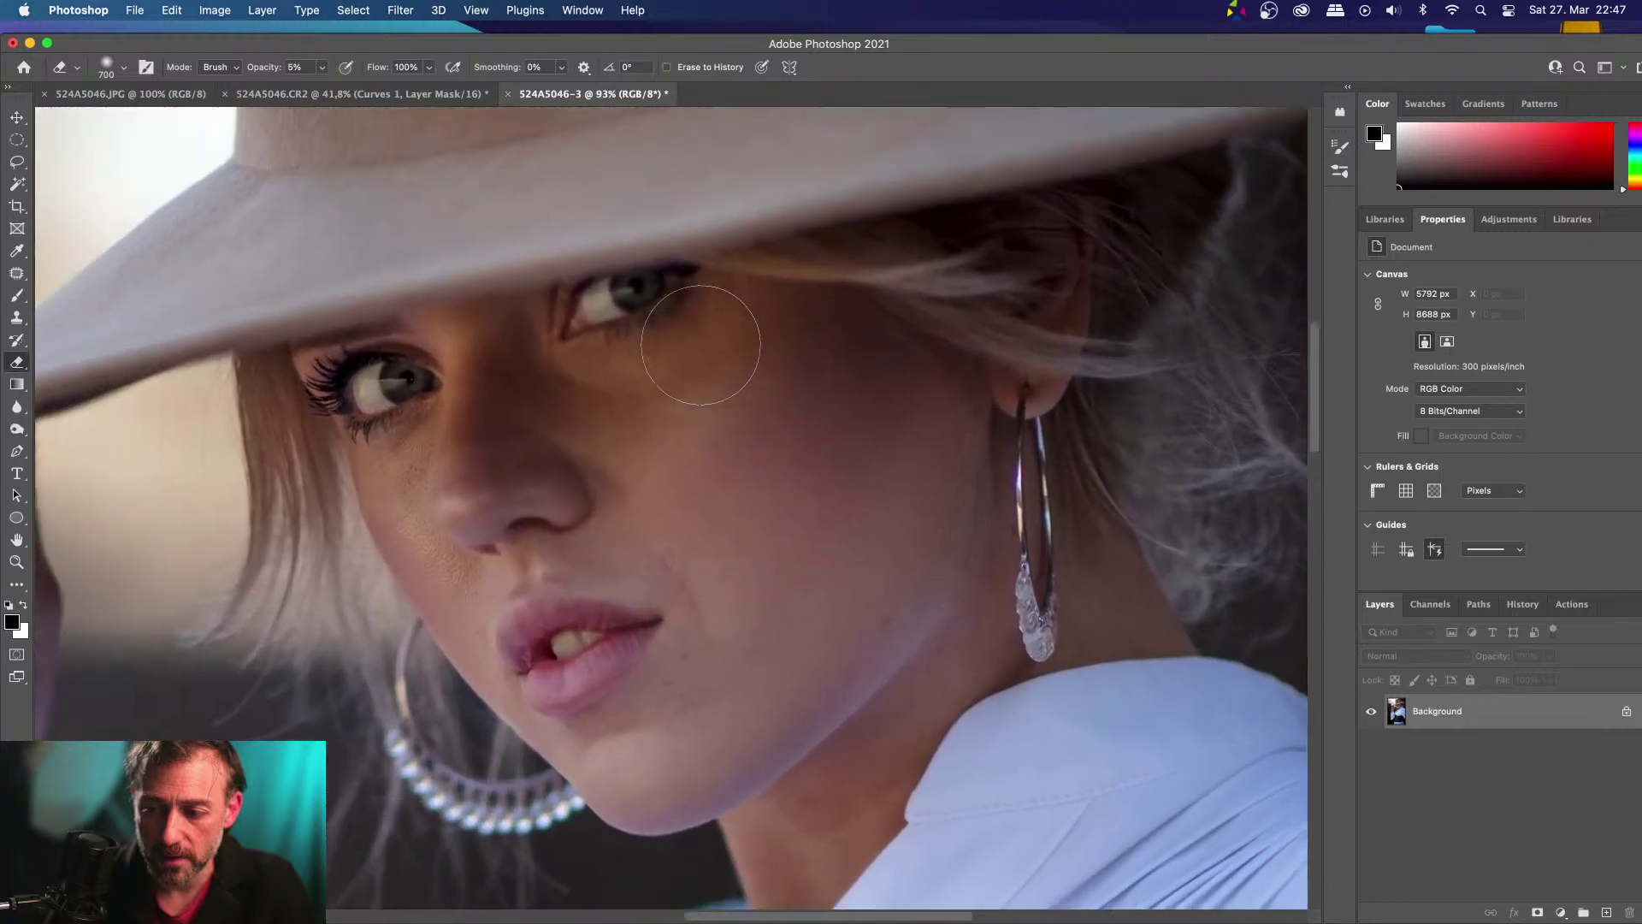
pyautogui.hscroll(-2, 701, 344)
pyautogui.scroll(1, 700, 345)
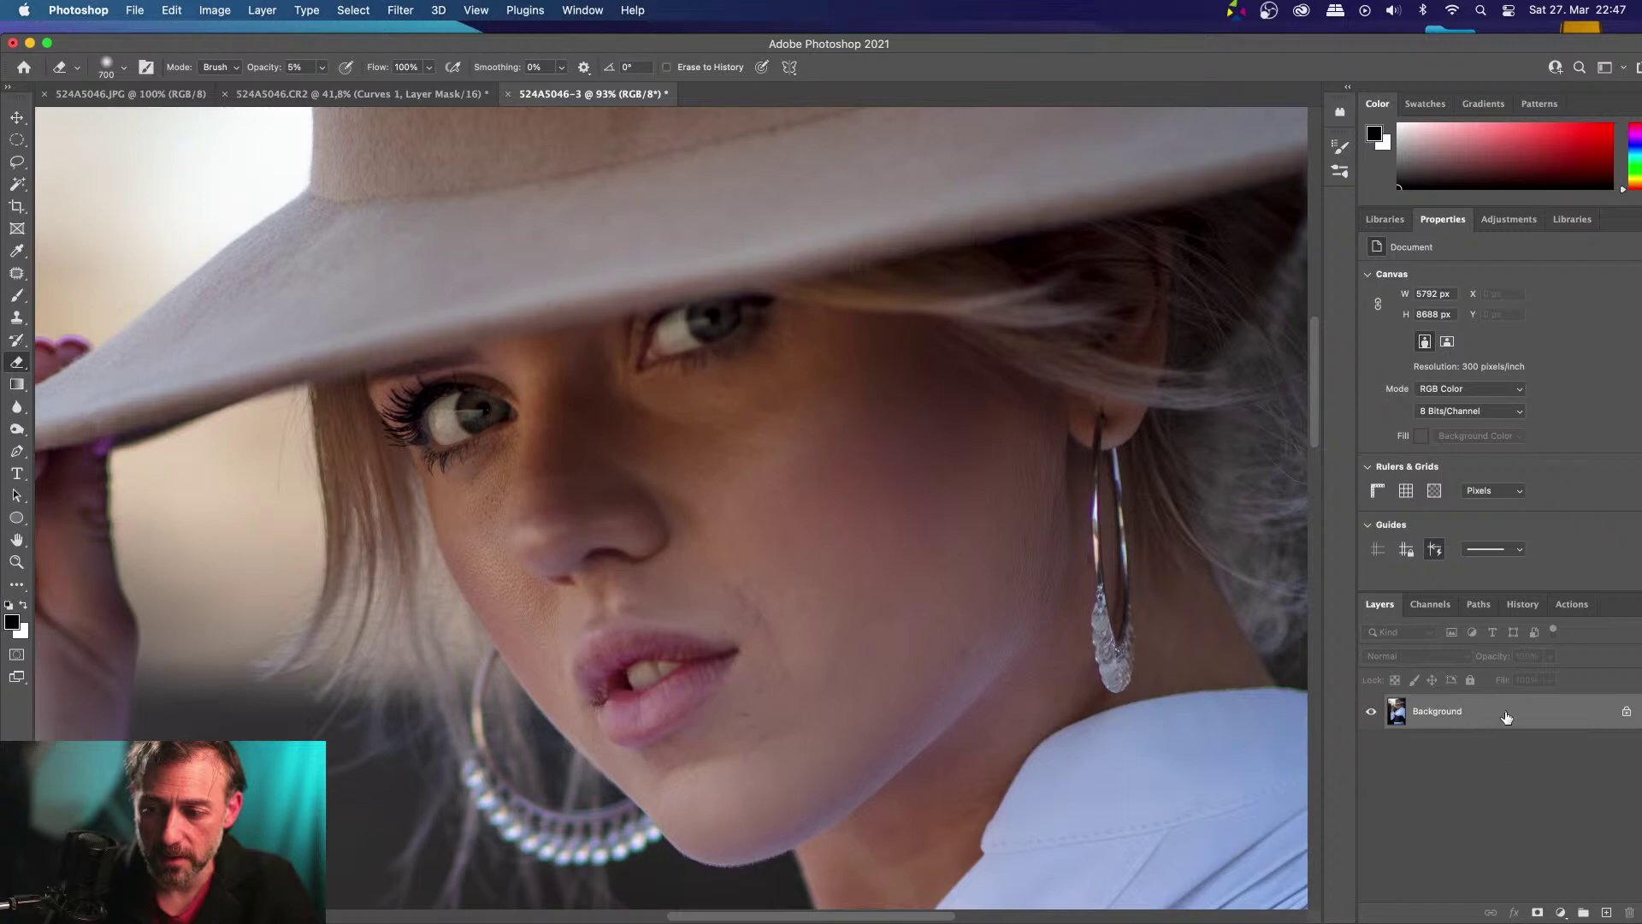
pyautogui.moveTo(1506, 719); pyautogui.dragTo(1606, 909)
pyautogui.moveTo(1529, 716); pyautogui.dragTo(1606, 912)
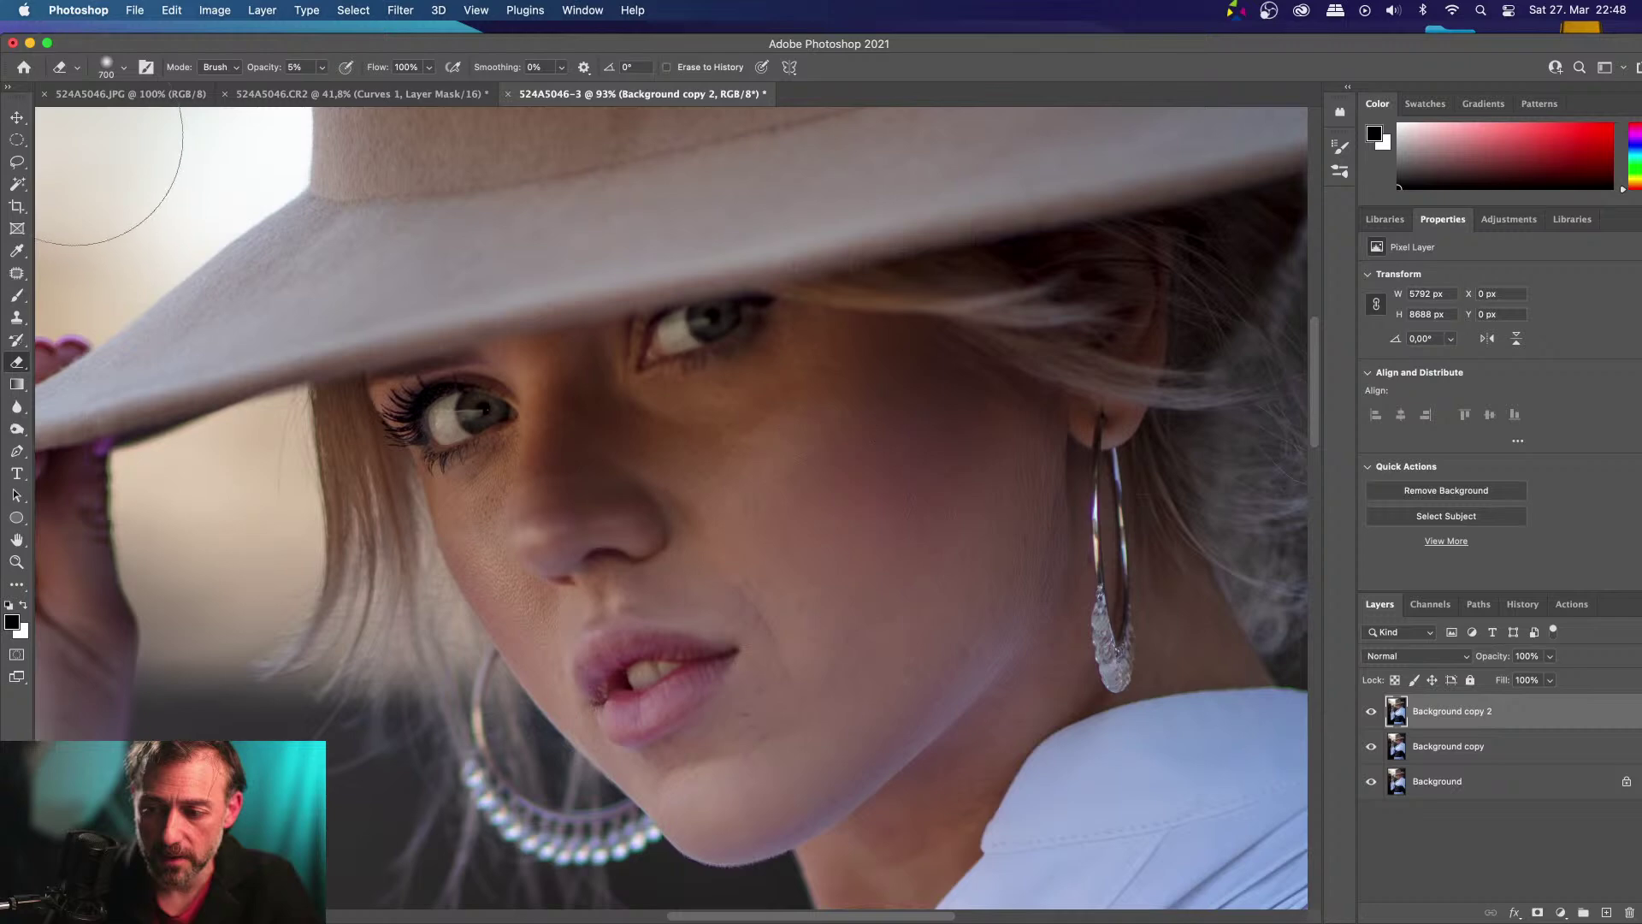
pyautogui.click(18, 147)
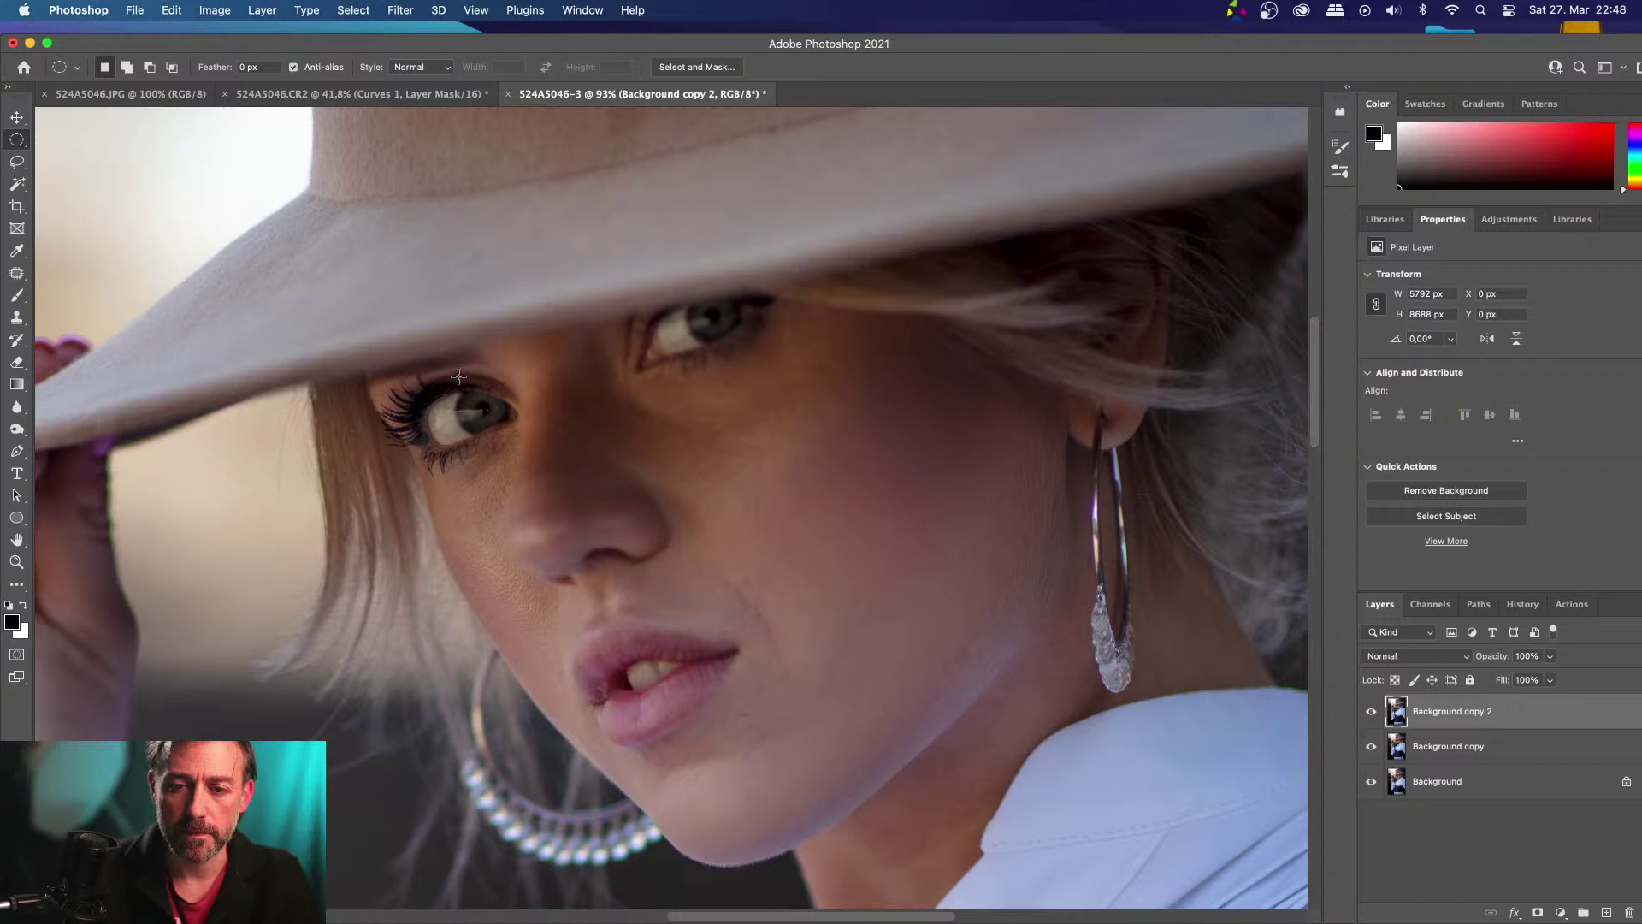
pyautogui.moveTo(441, 374); pyautogui.dragTo(550, 454)
pyautogui.press('super+d')
pyautogui.moveTo(450, 374); pyautogui.dragTo(538, 444)
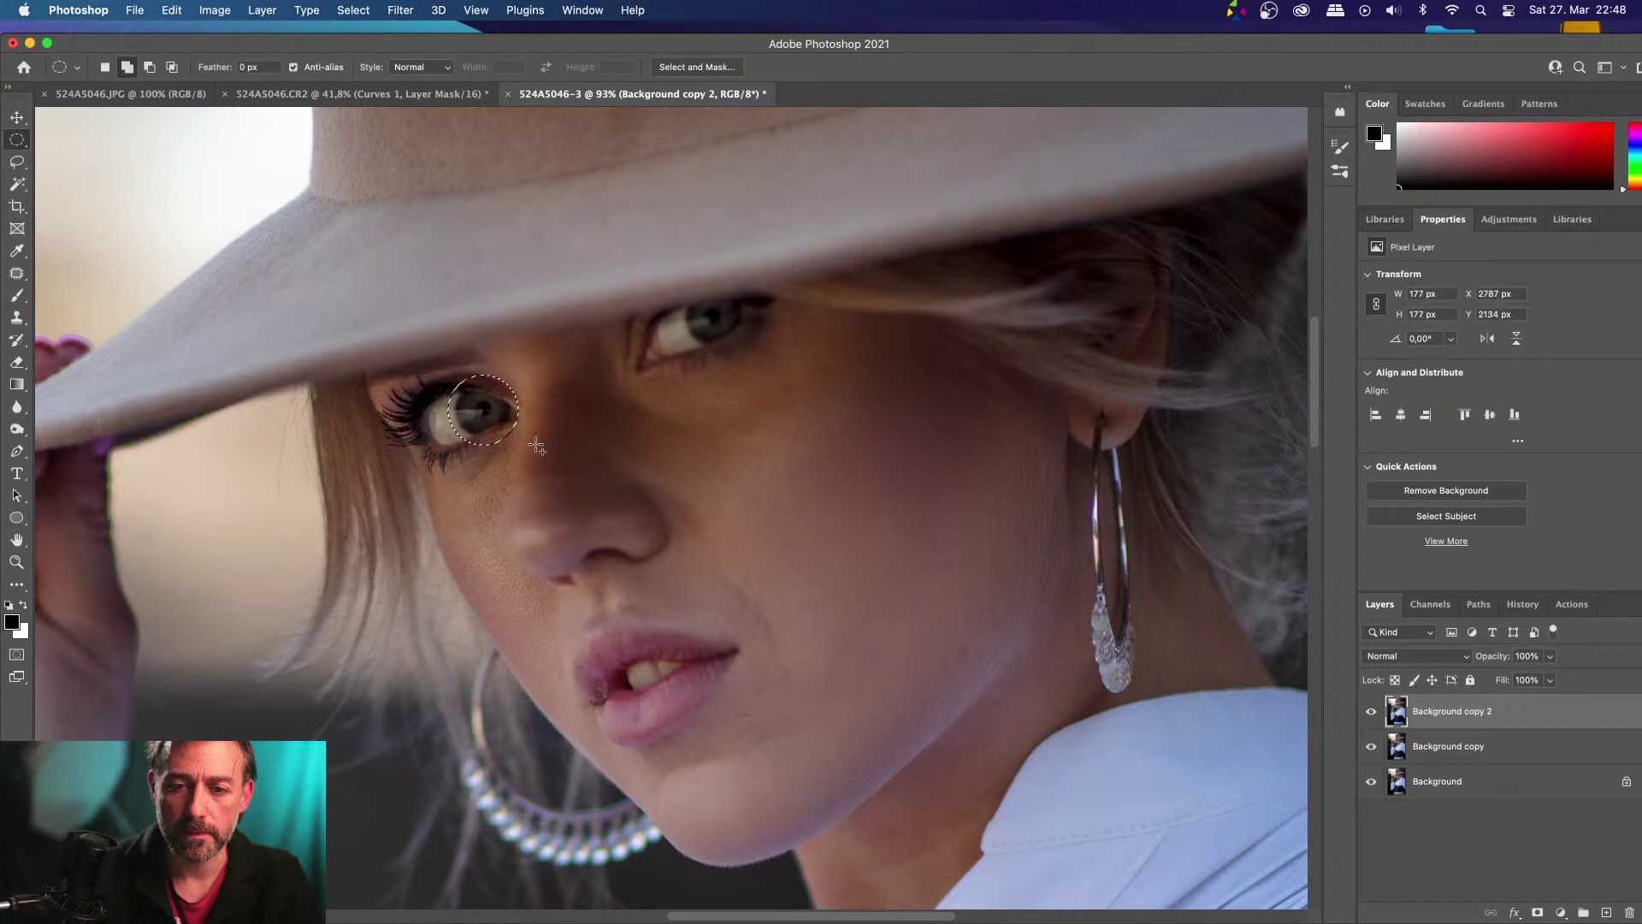
pyautogui.press('super+d')
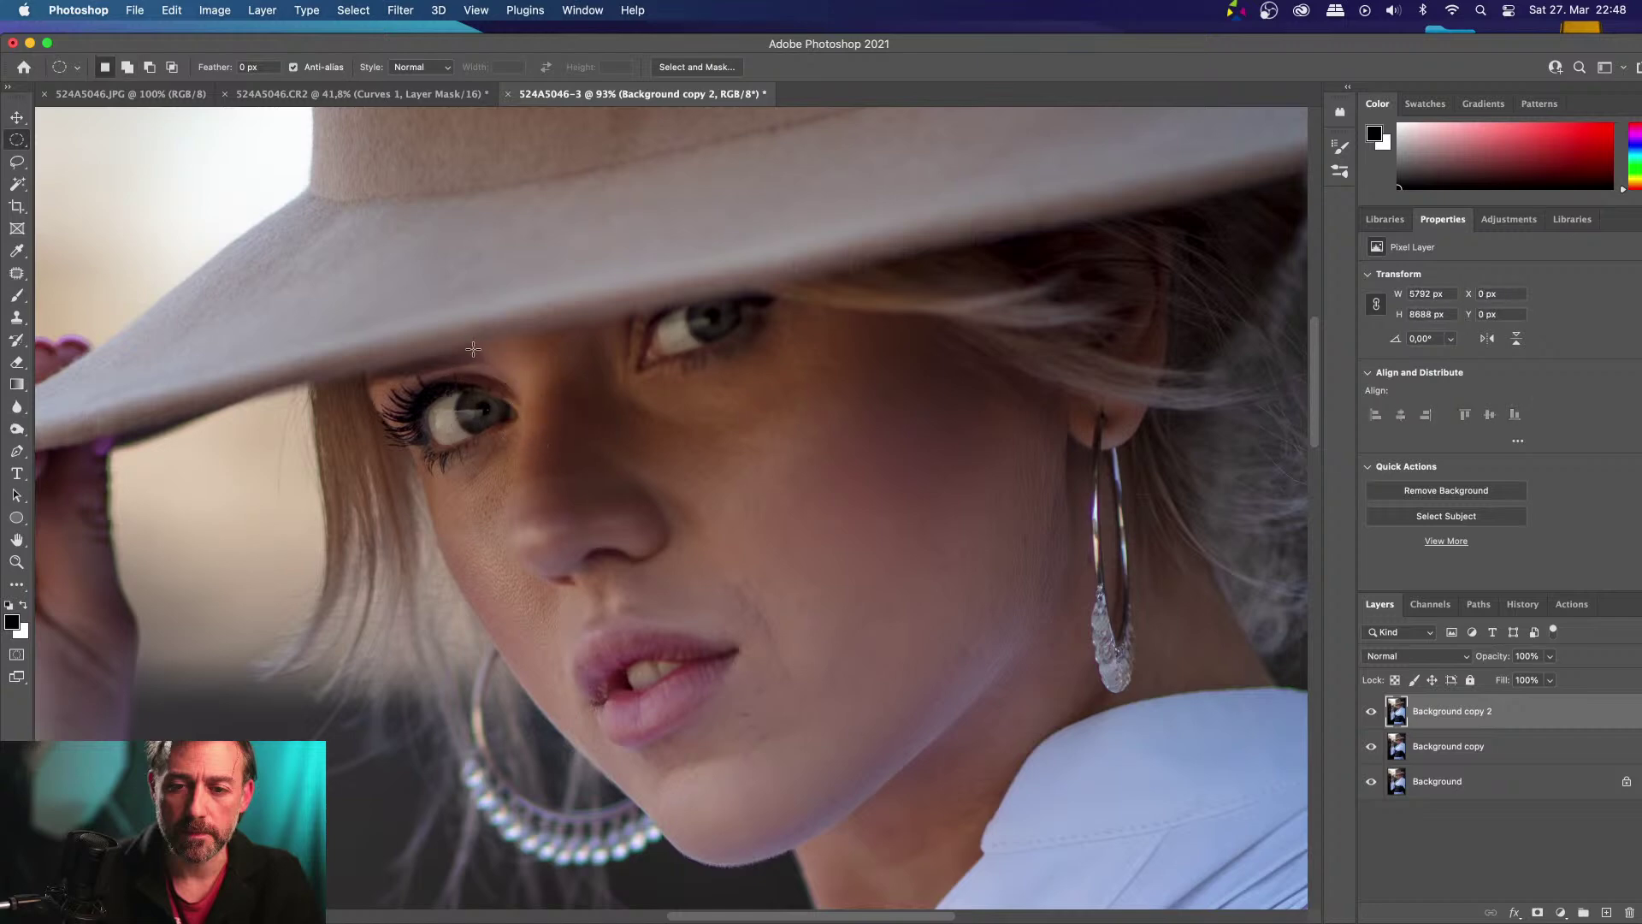
pyautogui.moveTo(431, 325); pyautogui.dragTo(813, 442)
pyautogui.moveTo(447, 386); pyautogui.dragTo(534, 450)
pyautogui.press('super+d')
# On Background copy 2, circle the iris nearer the raised hand about 169 px wide, delete everything outside it and check the isolated iris
pyautogui.moveTo(449, 379); pyautogui.dragTo(514, 448)
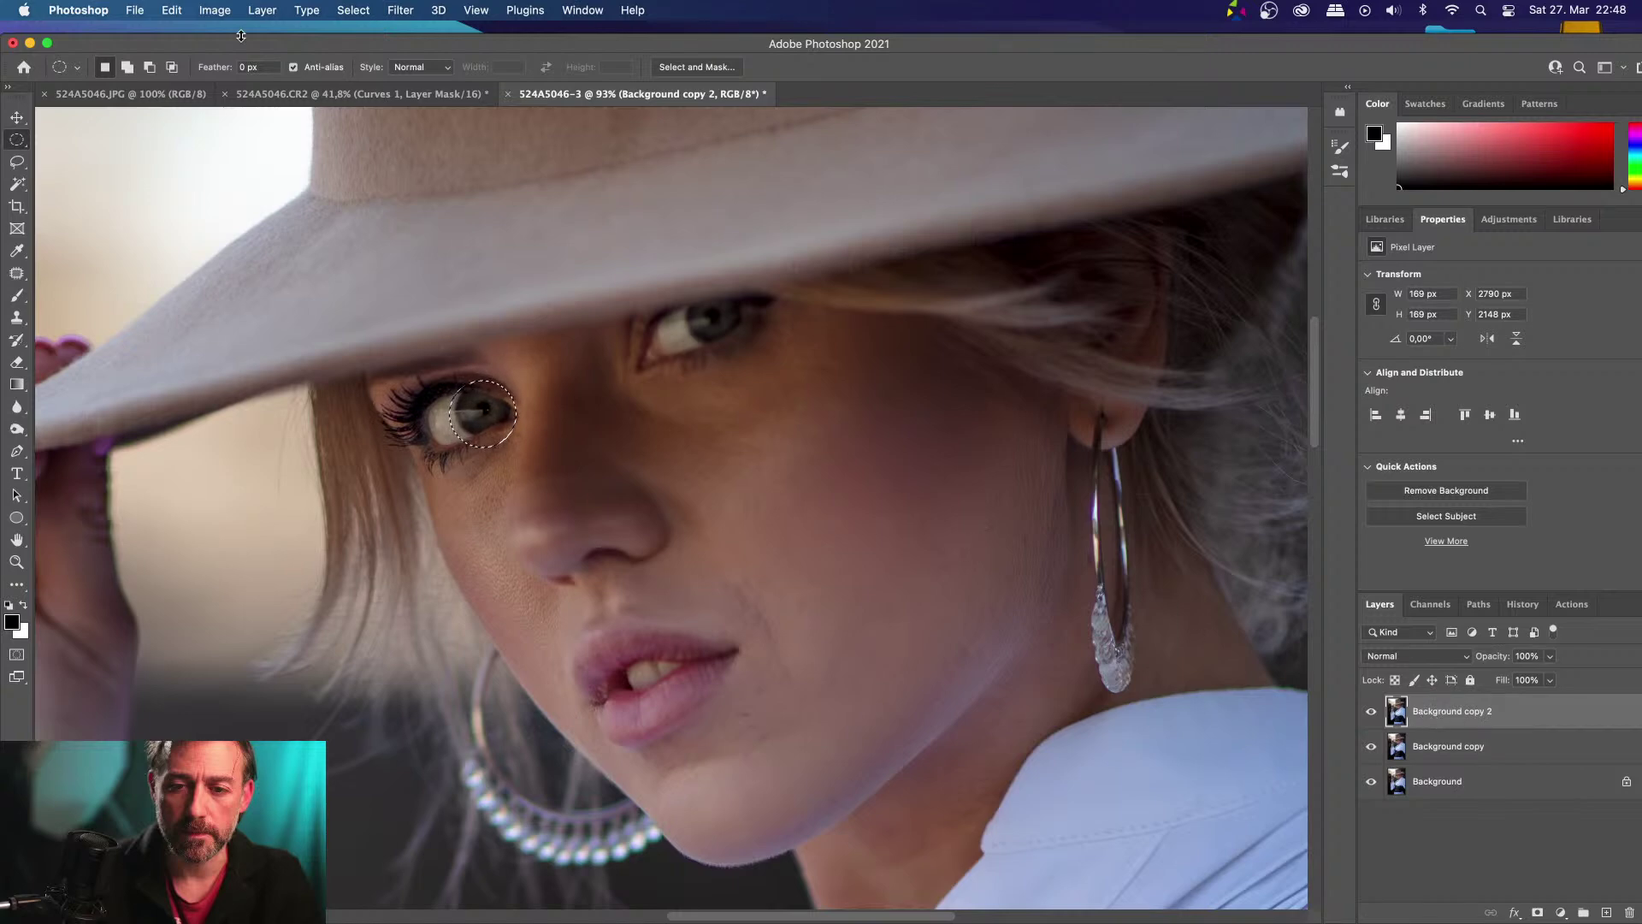
pyautogui.click(340, 15)
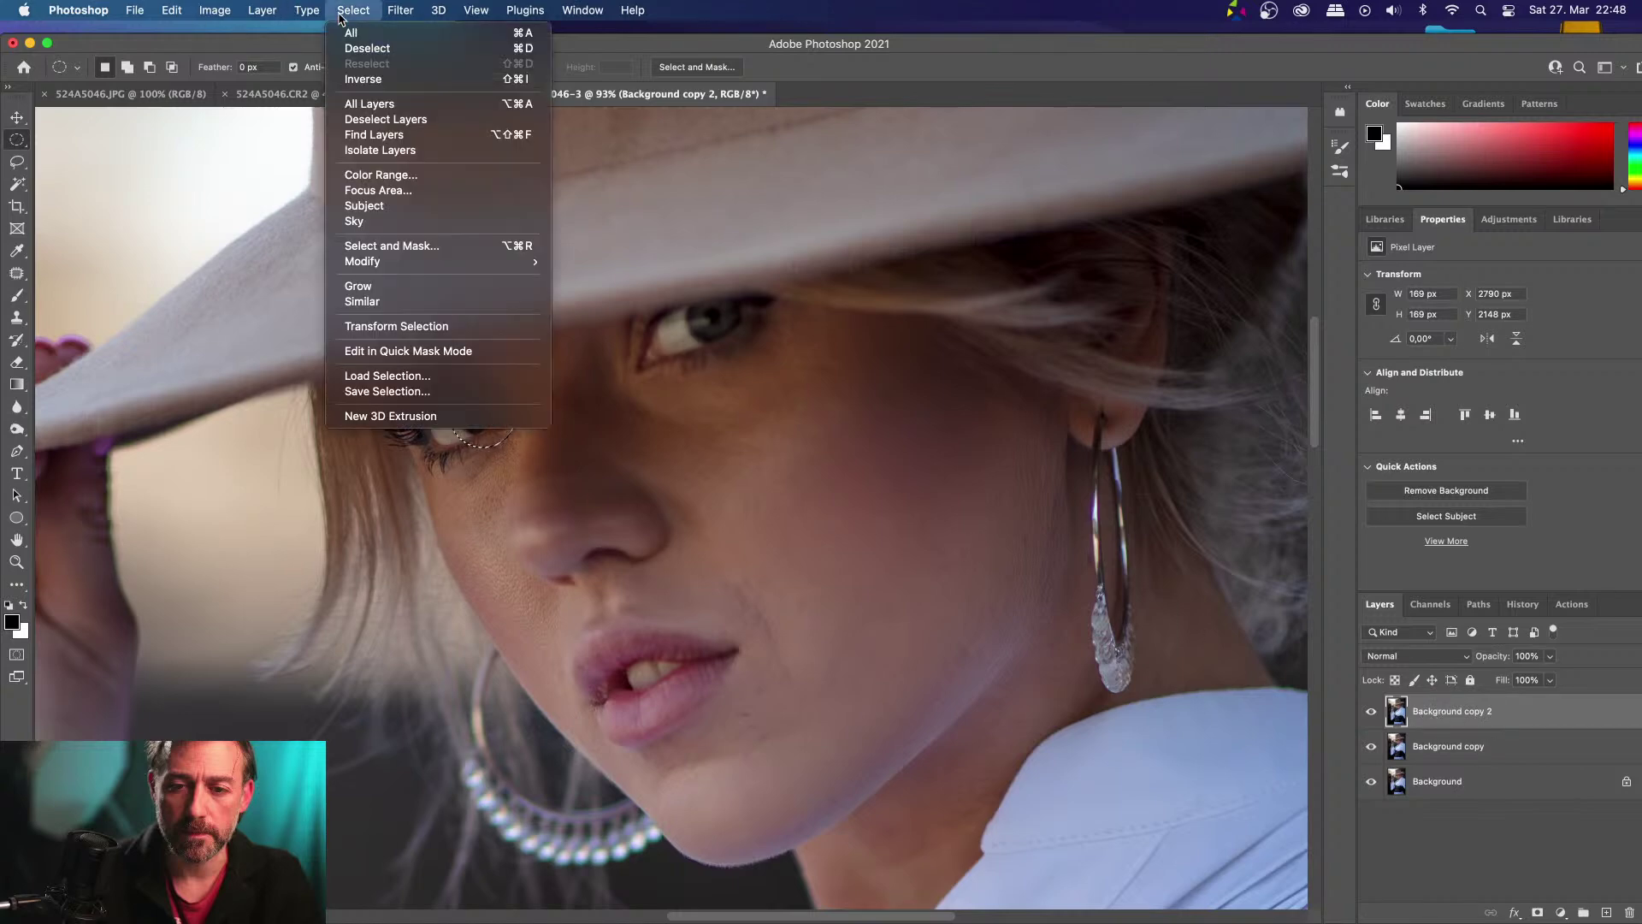
pyautogui.click(381, 79)
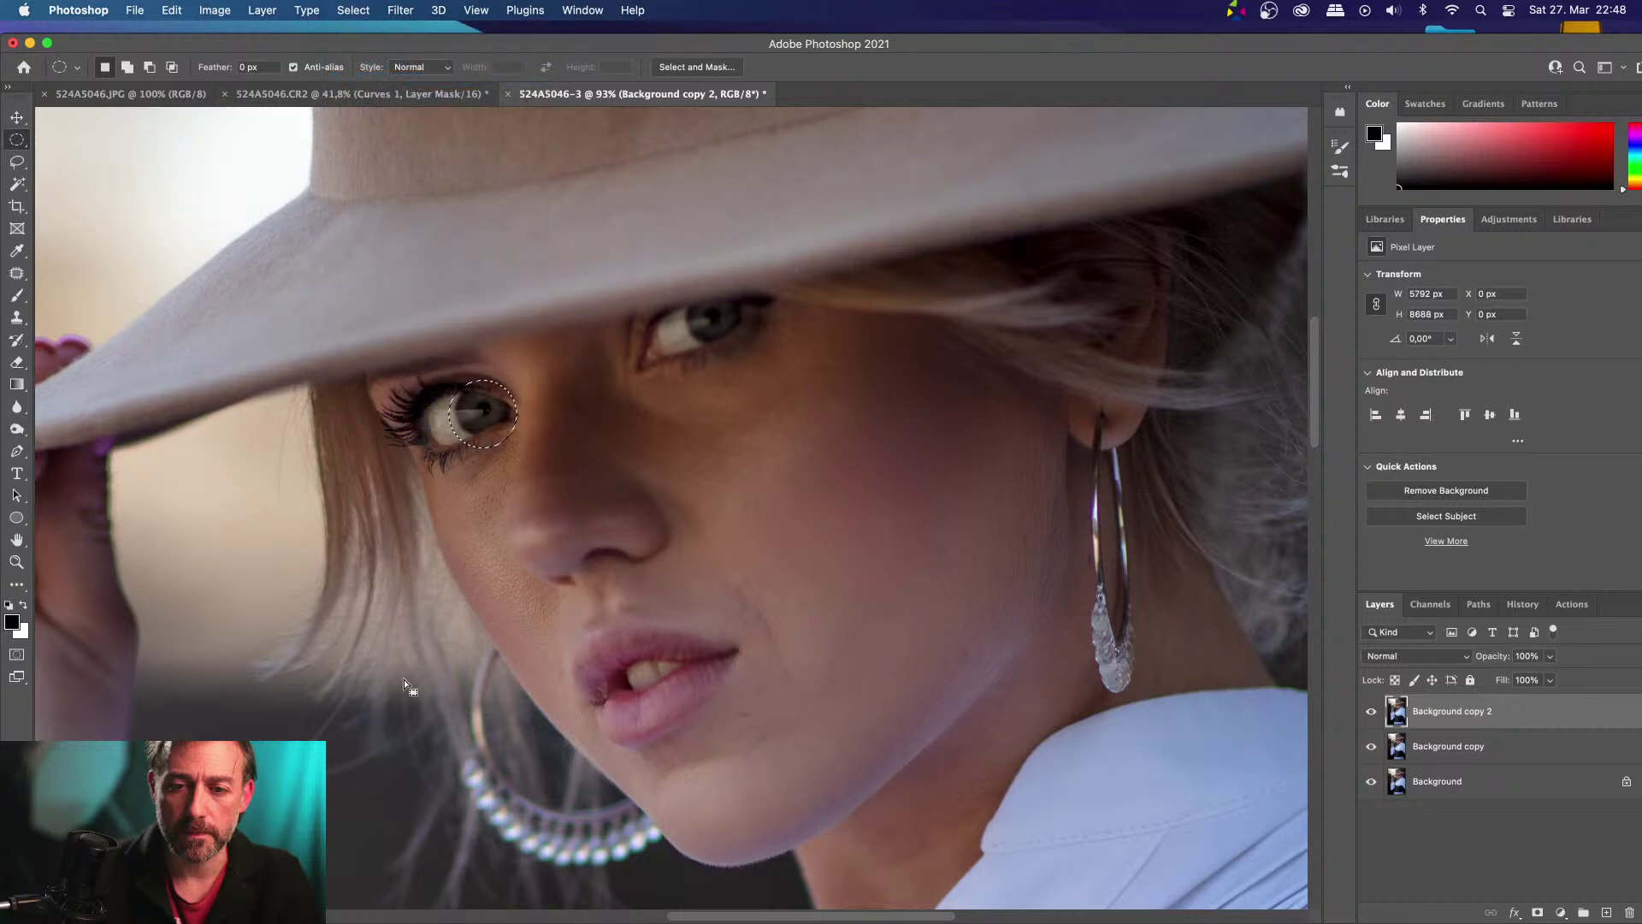
pyautogui.press('BackSpace')
pyautogui.click(1371, 781)
pyautogui.click(1371, 746)
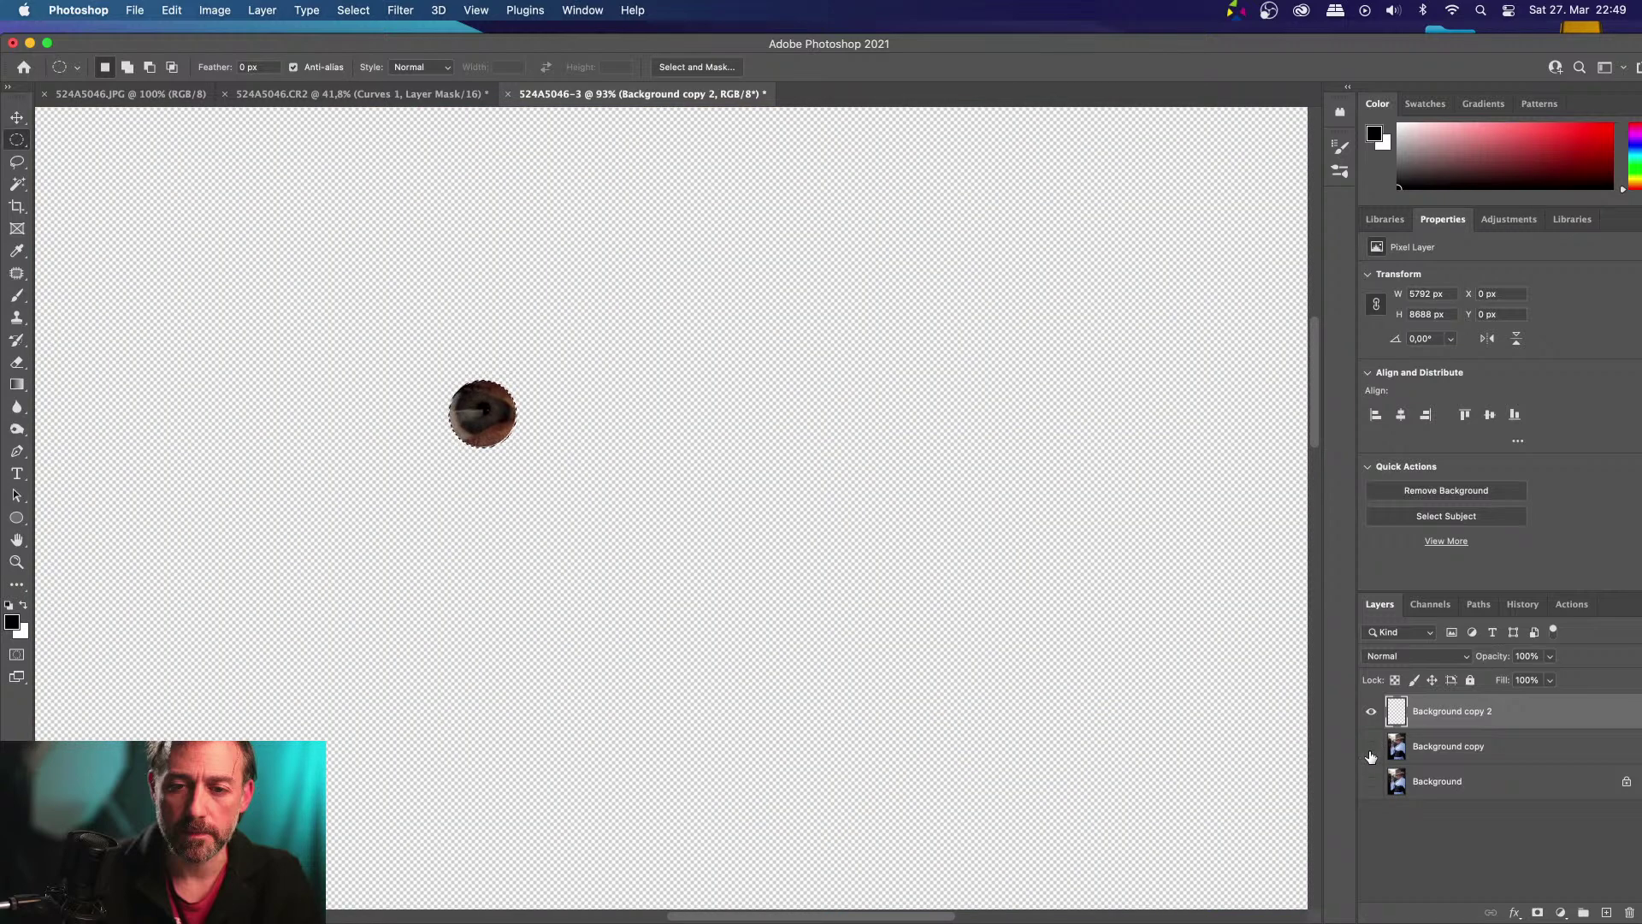
pyautogui.click(1371, 746)
pyautogui.click(1371, 781)
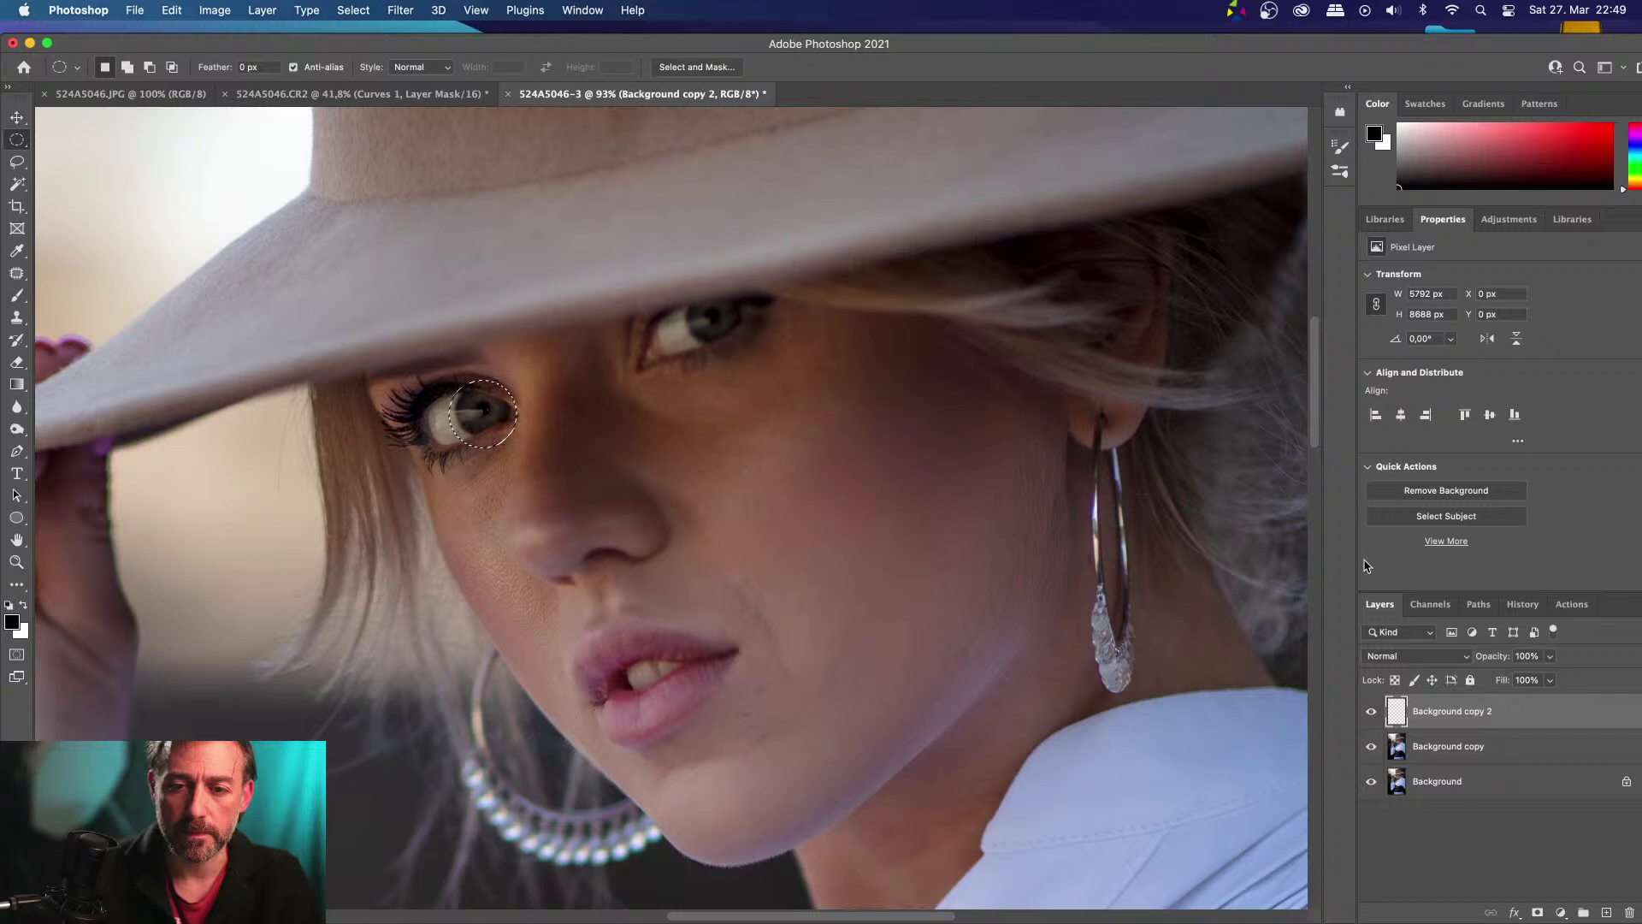
# On Background copy, circle the other iris about 175 px wide, delete everything outside it and check both isolated irises
pyautogui.click(1487, 748)
pyautogui.press('super+d')
pyautogui.moveTo(677, 290); pyautogui.dragTo(773, 357)
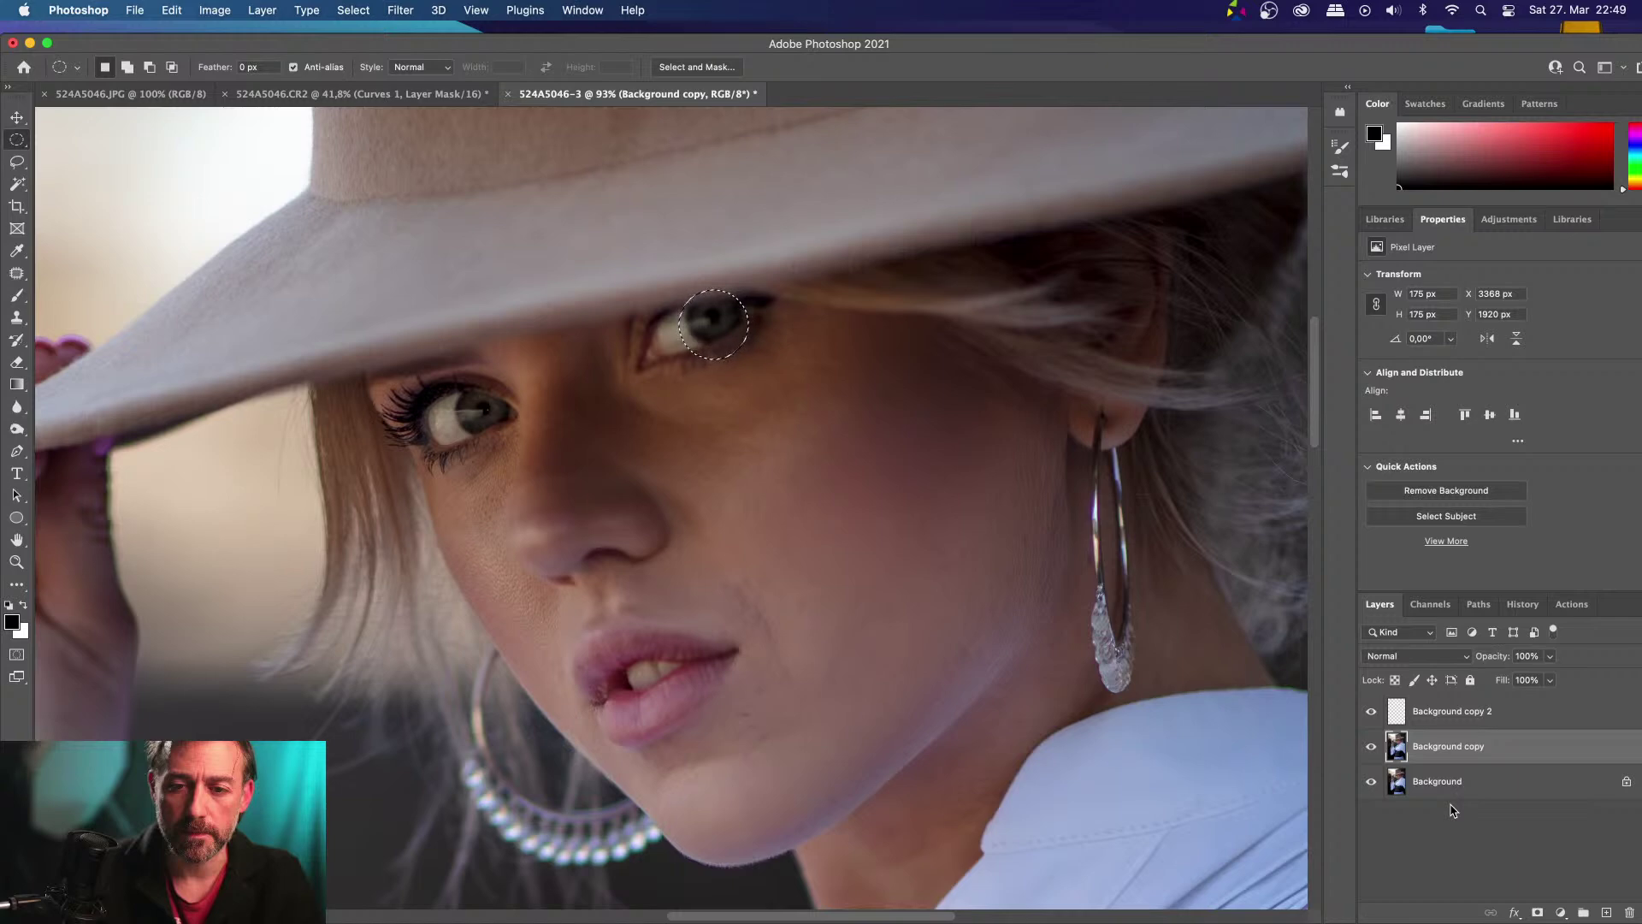
pyautogui.press('super+j')
pyautogui.click(400, 12)
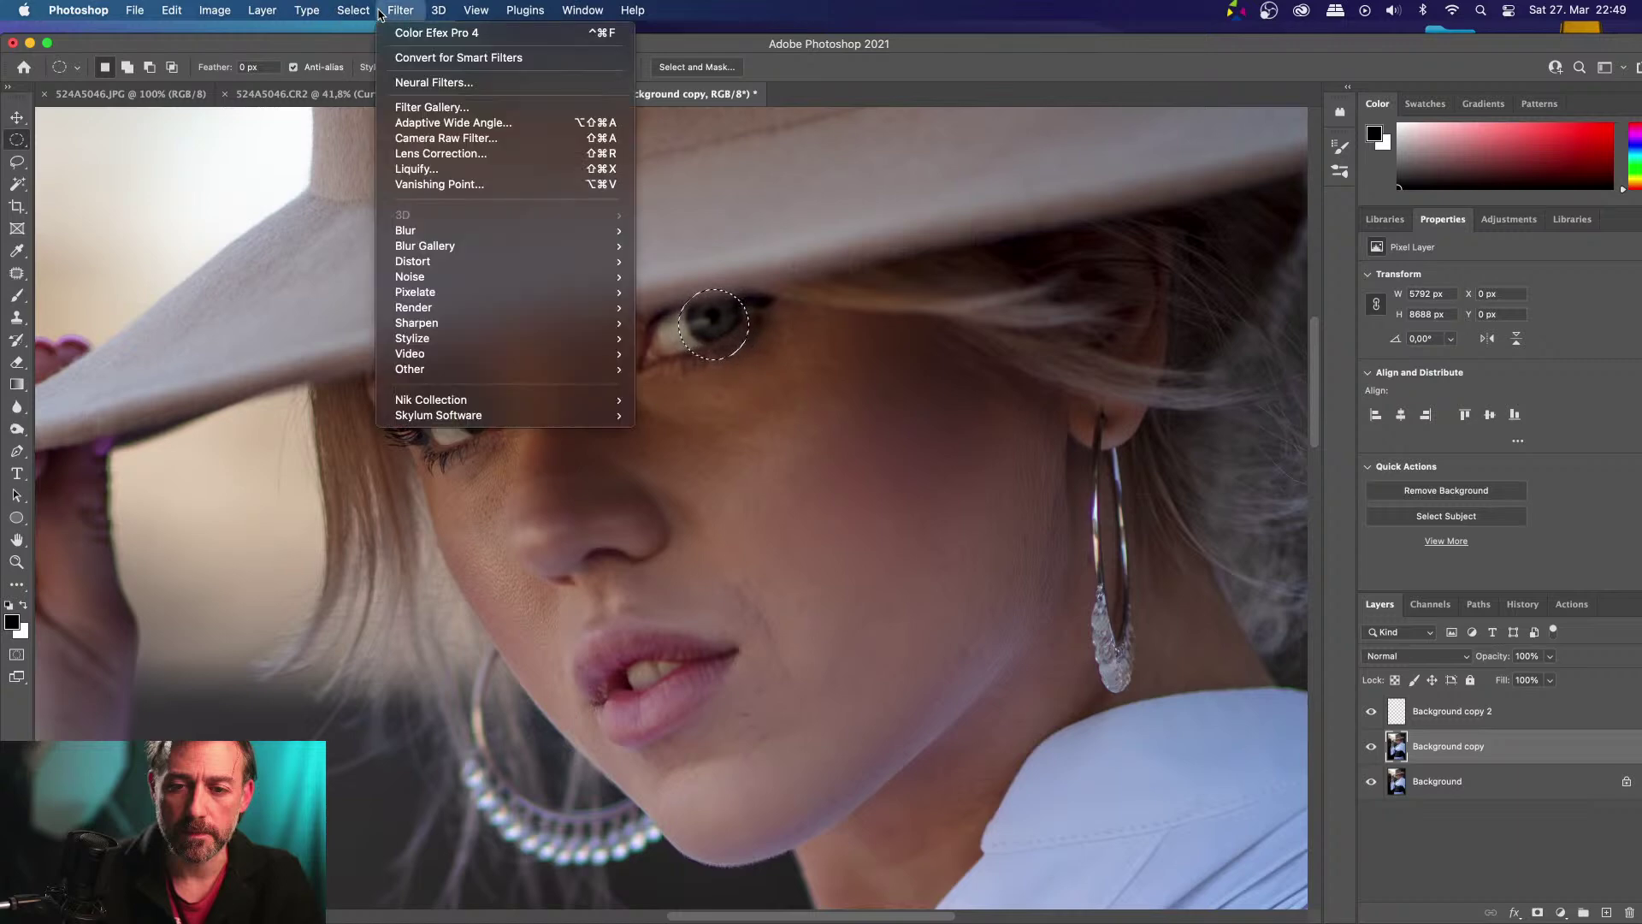
pyautogui.moveTo(273, 10)
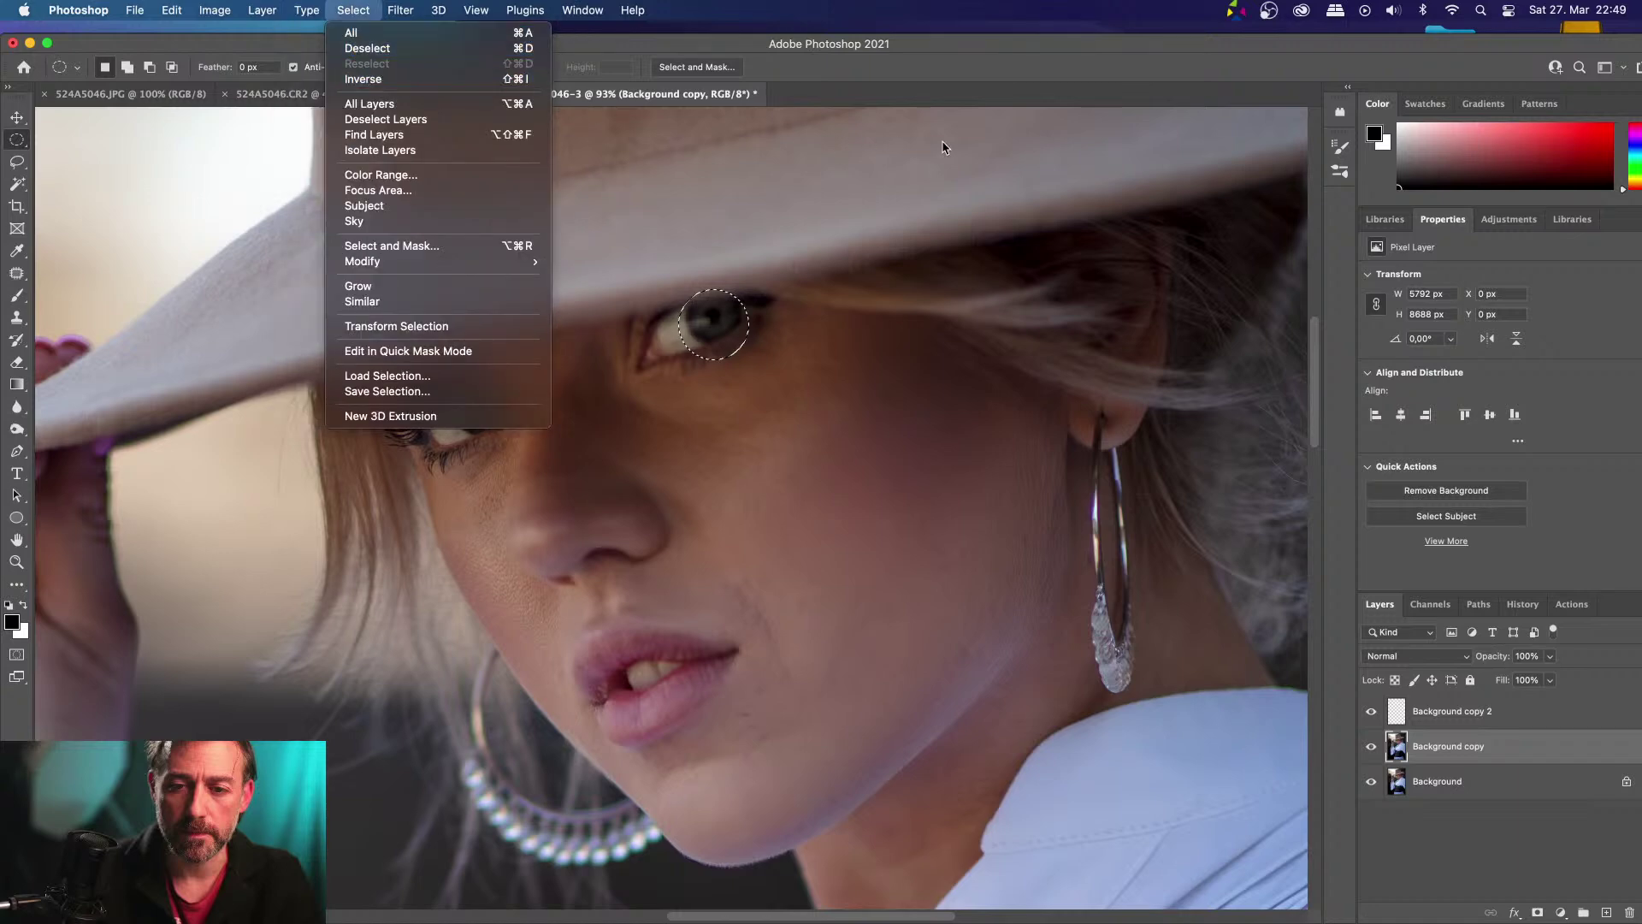
pyautogui.click(993, 110)
pyautogui.press('Delete')
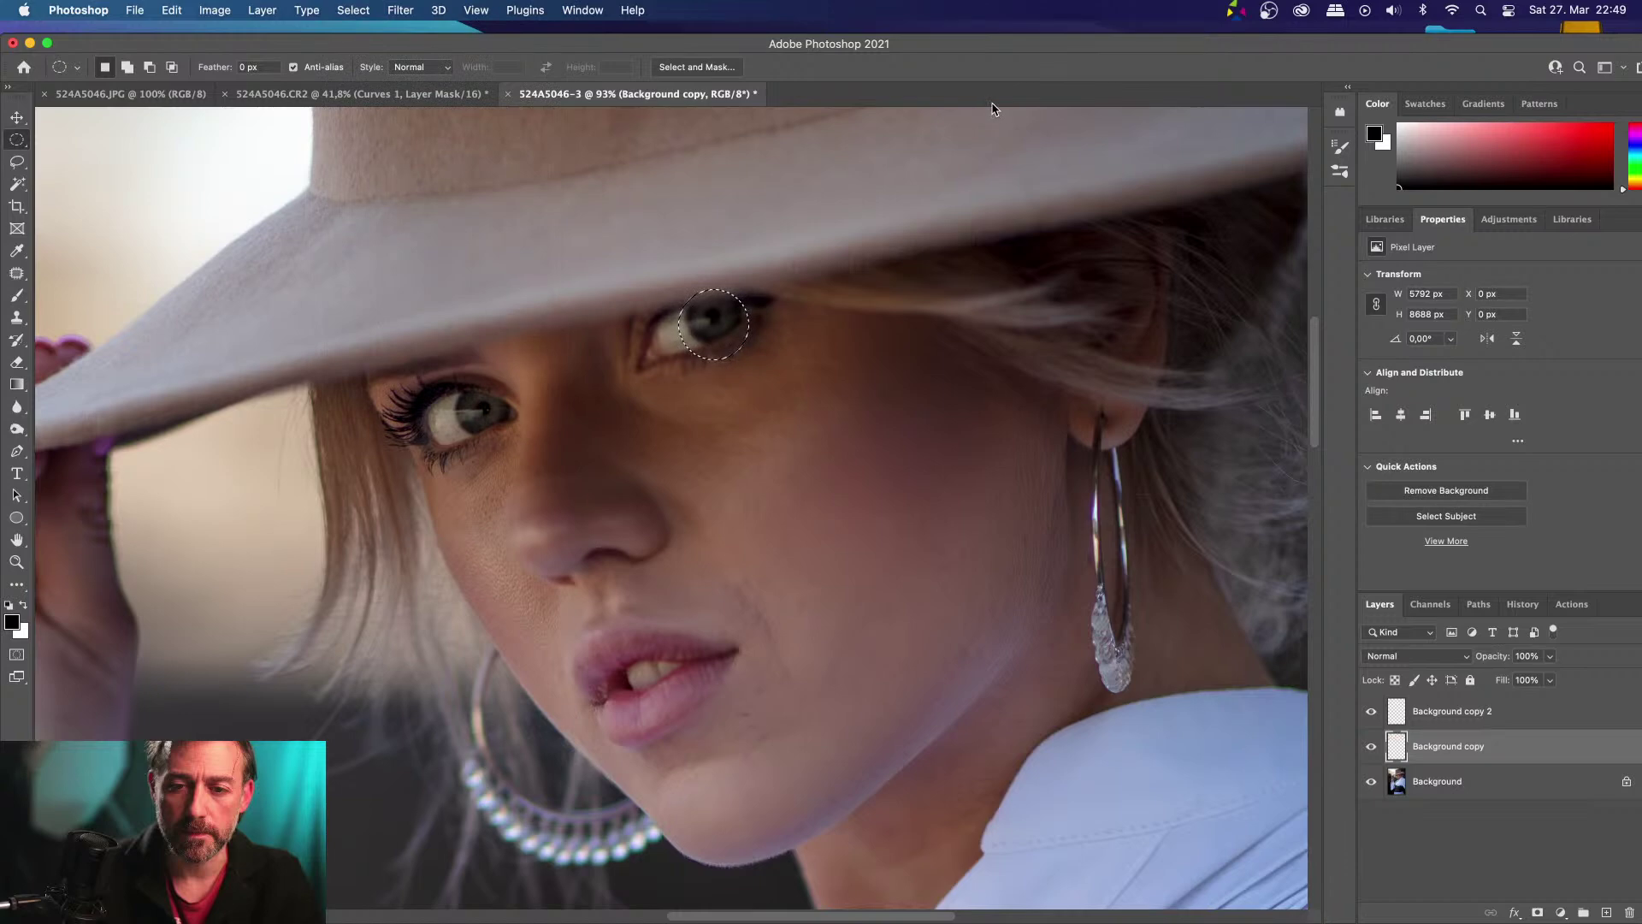
pyautogui.click(1371, 780)
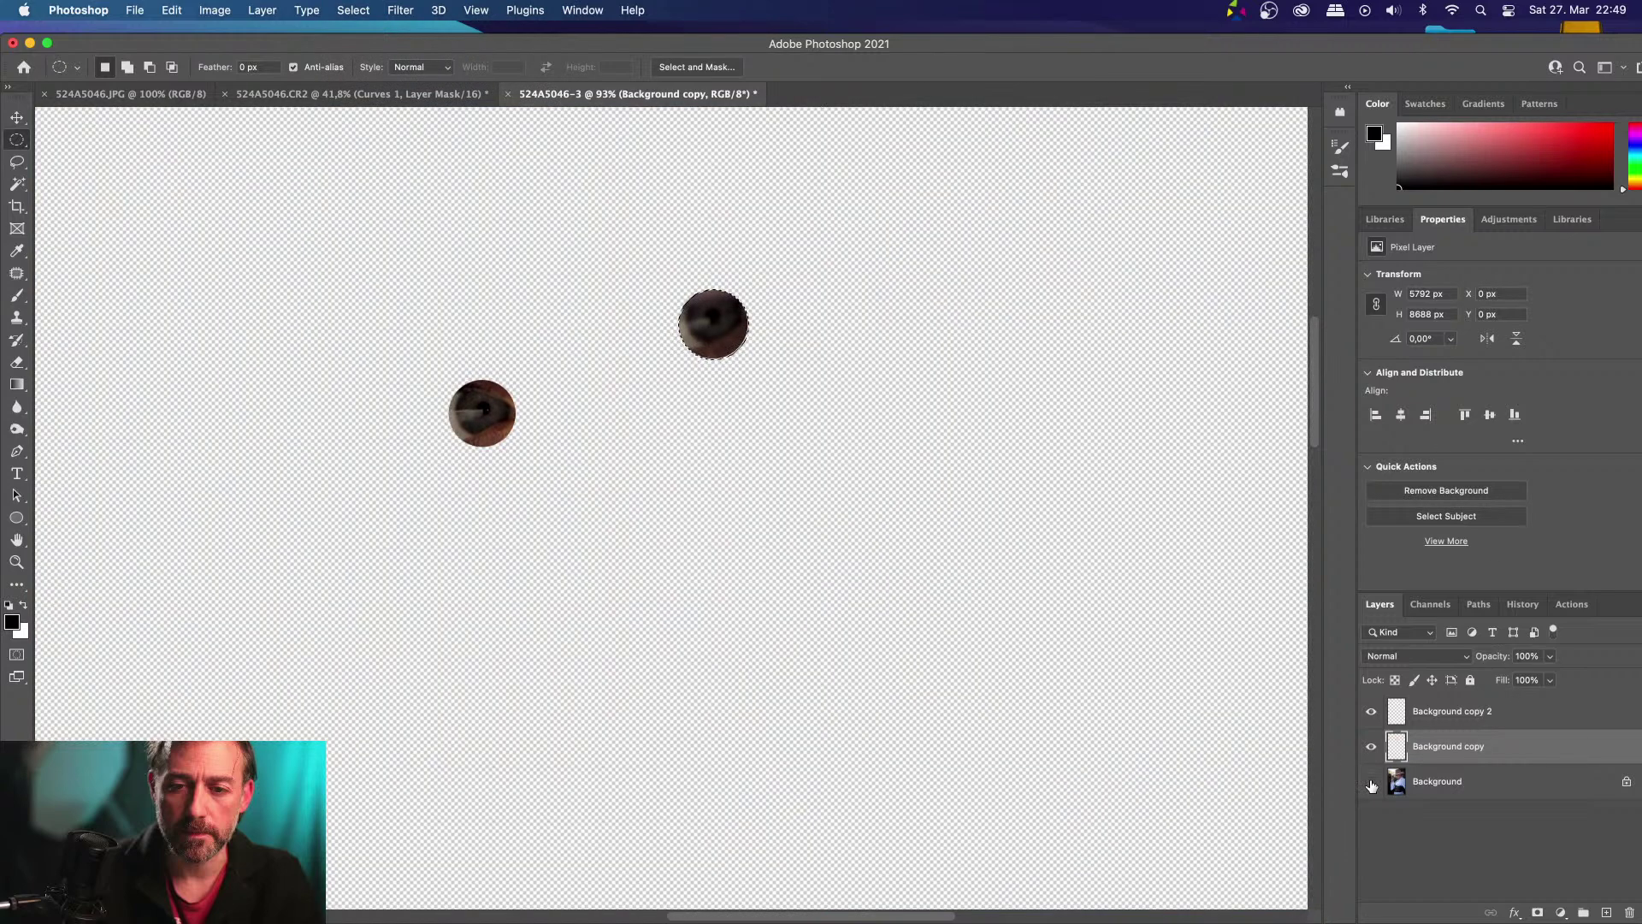
pyautogui.click(1371, 781)
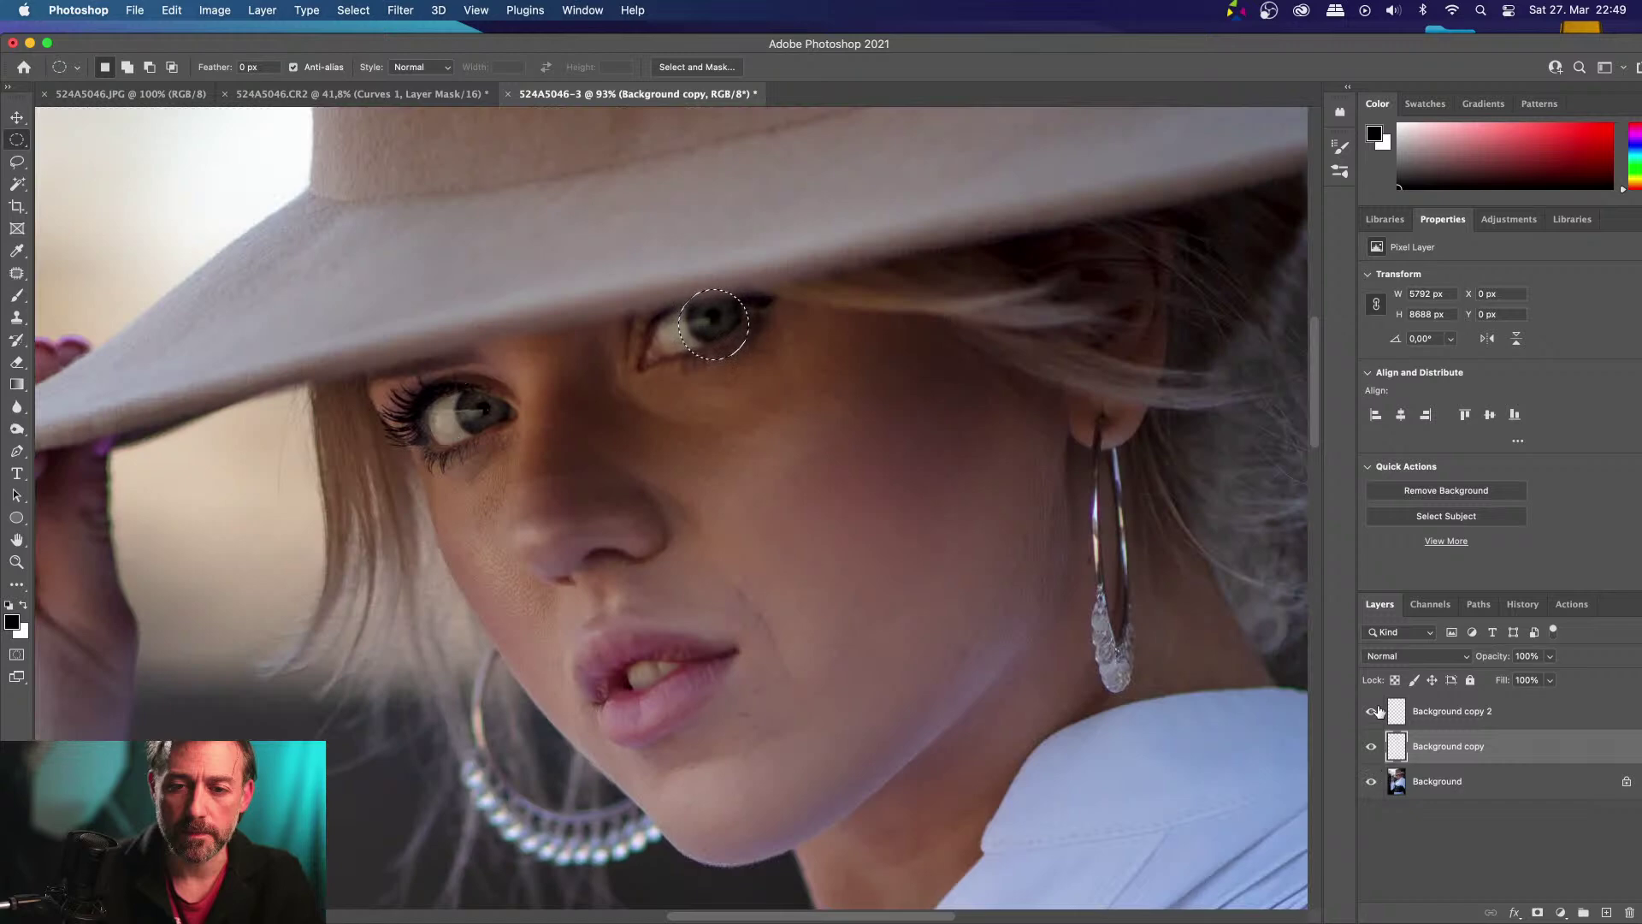
# Merge Background copy 2 down into Background copy and clear the selection
pyautogui.click(1415, 710)
pyautogui.rightClick(1417, 710)
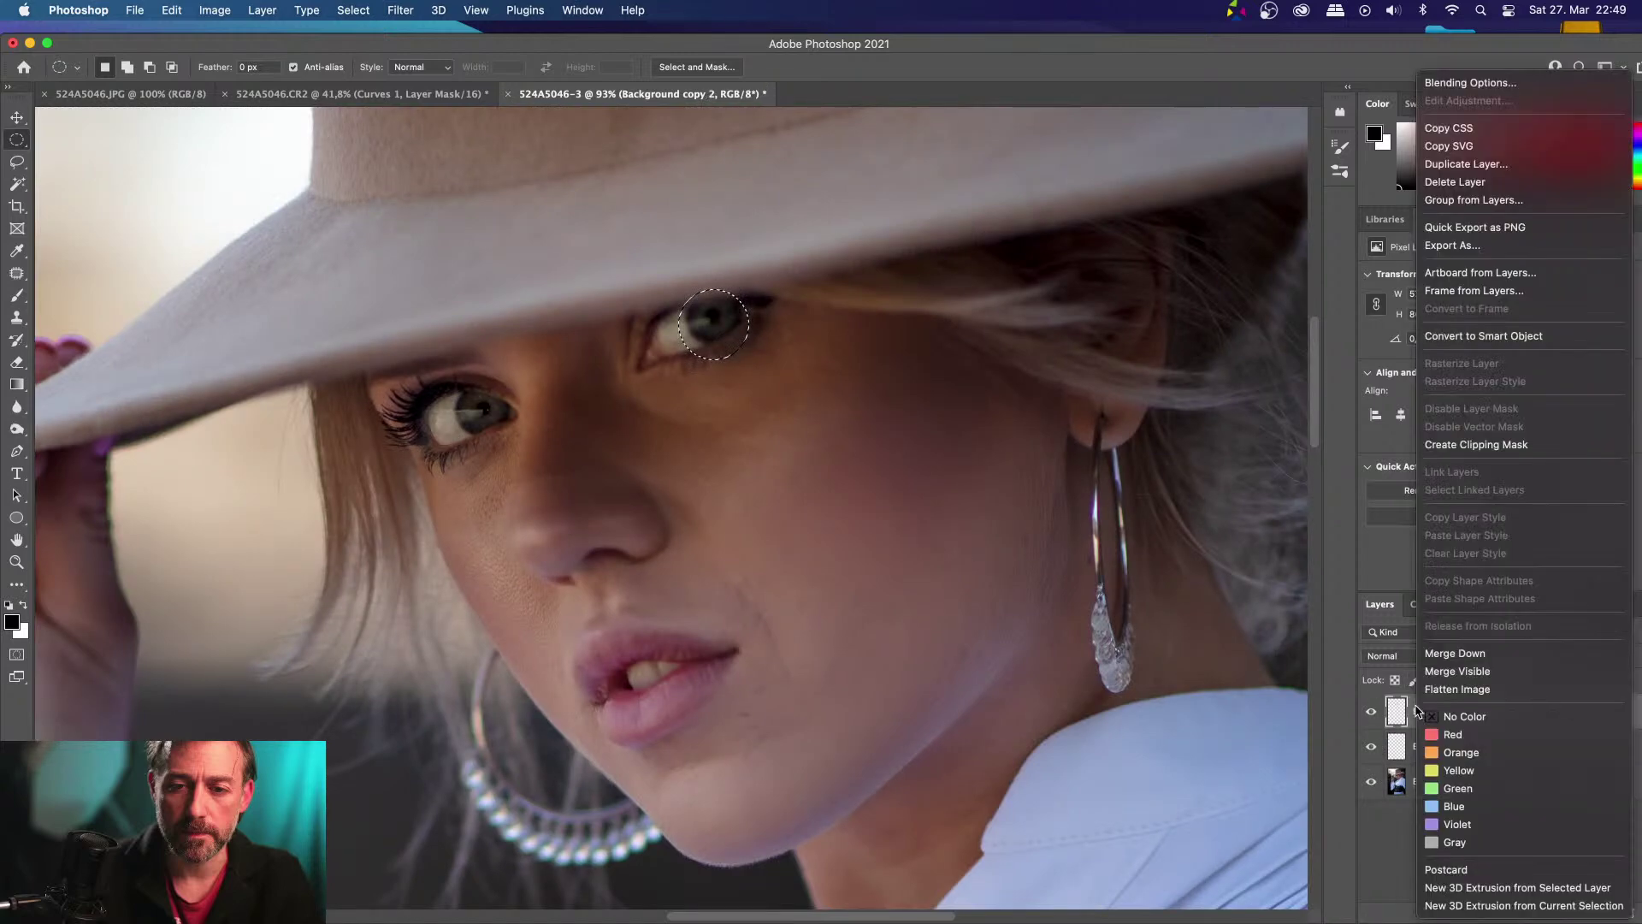
pyautogui.click(1434, 659)
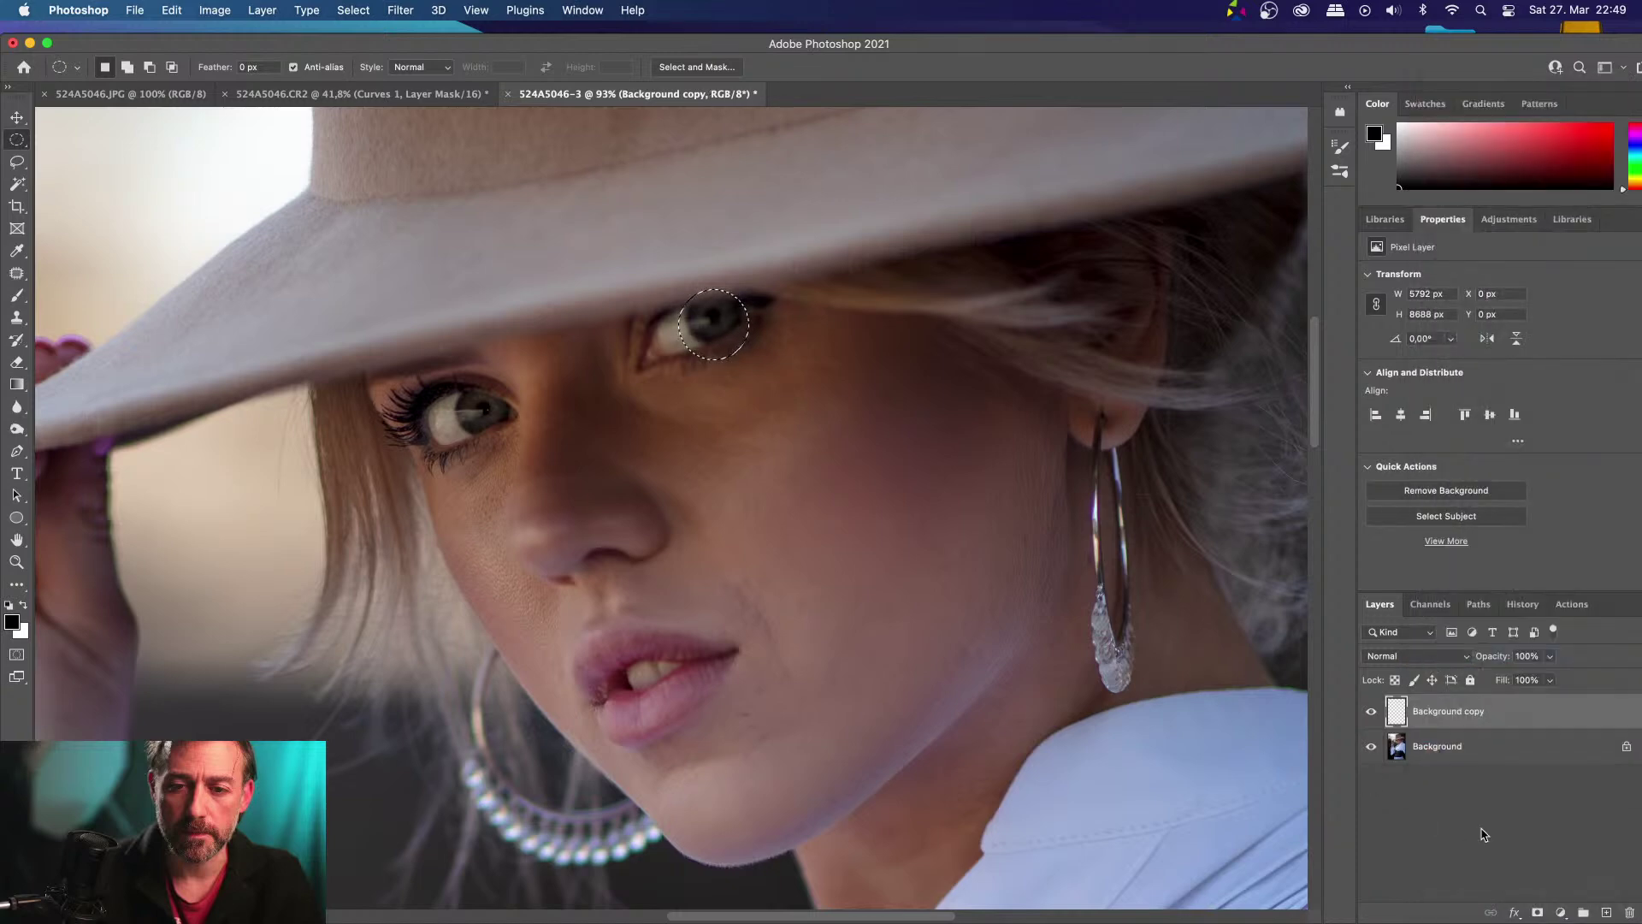
pyautogui.press('super+d')
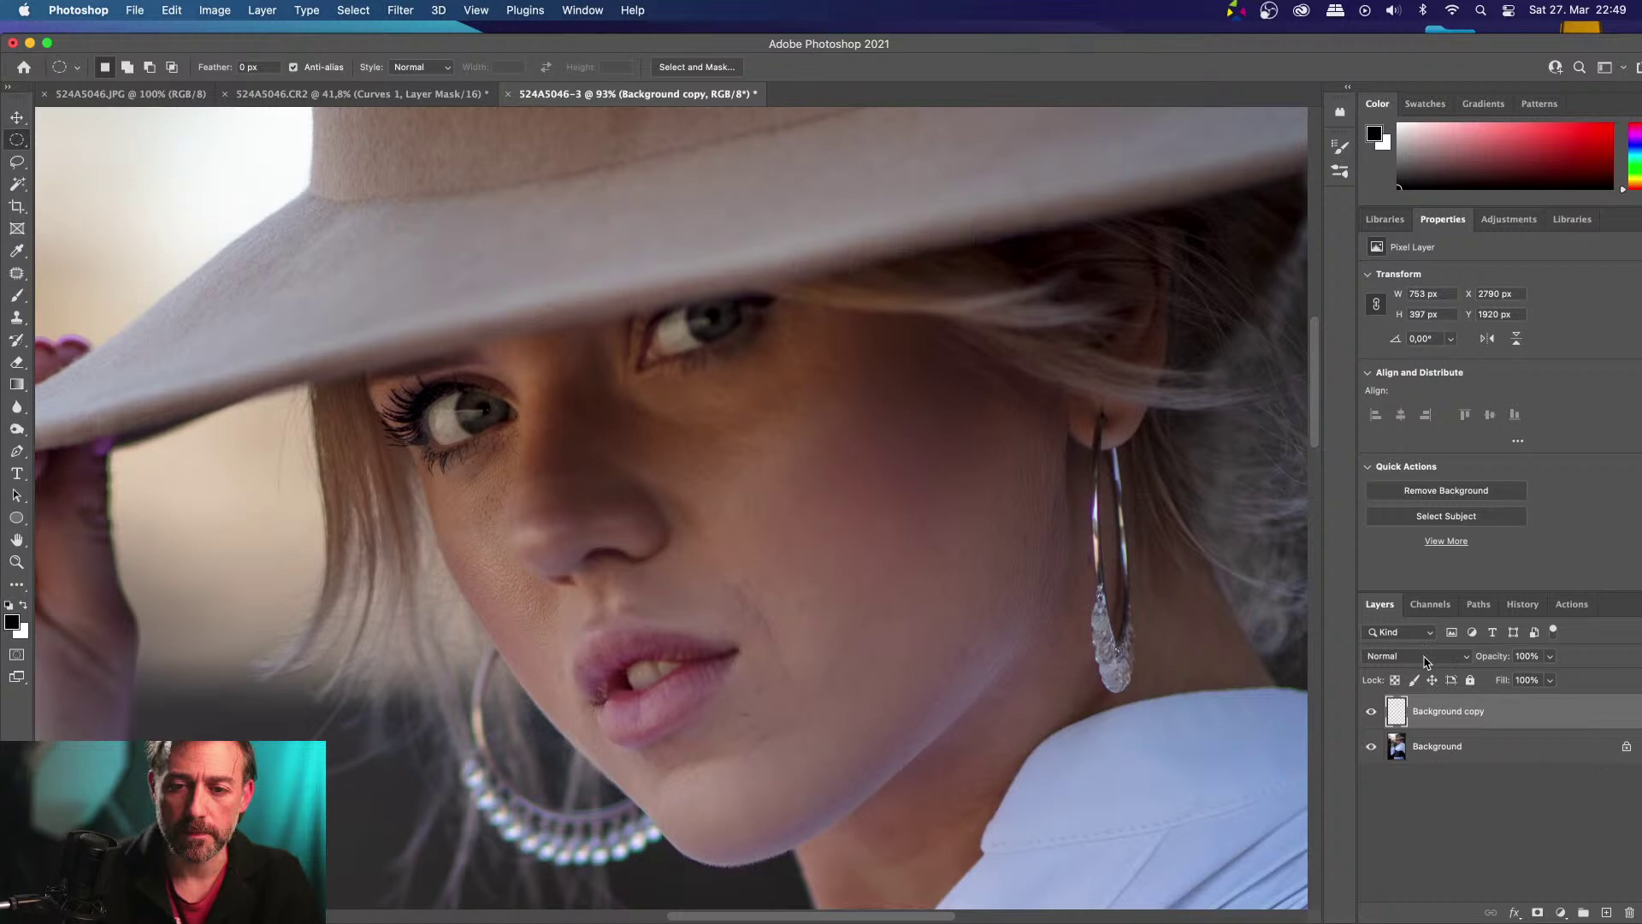
# Set the merged iris layer's blend mode to Overlay and raise its brightness by 100 with Brightness/Contrast
pyautogui.click(1425, 661)
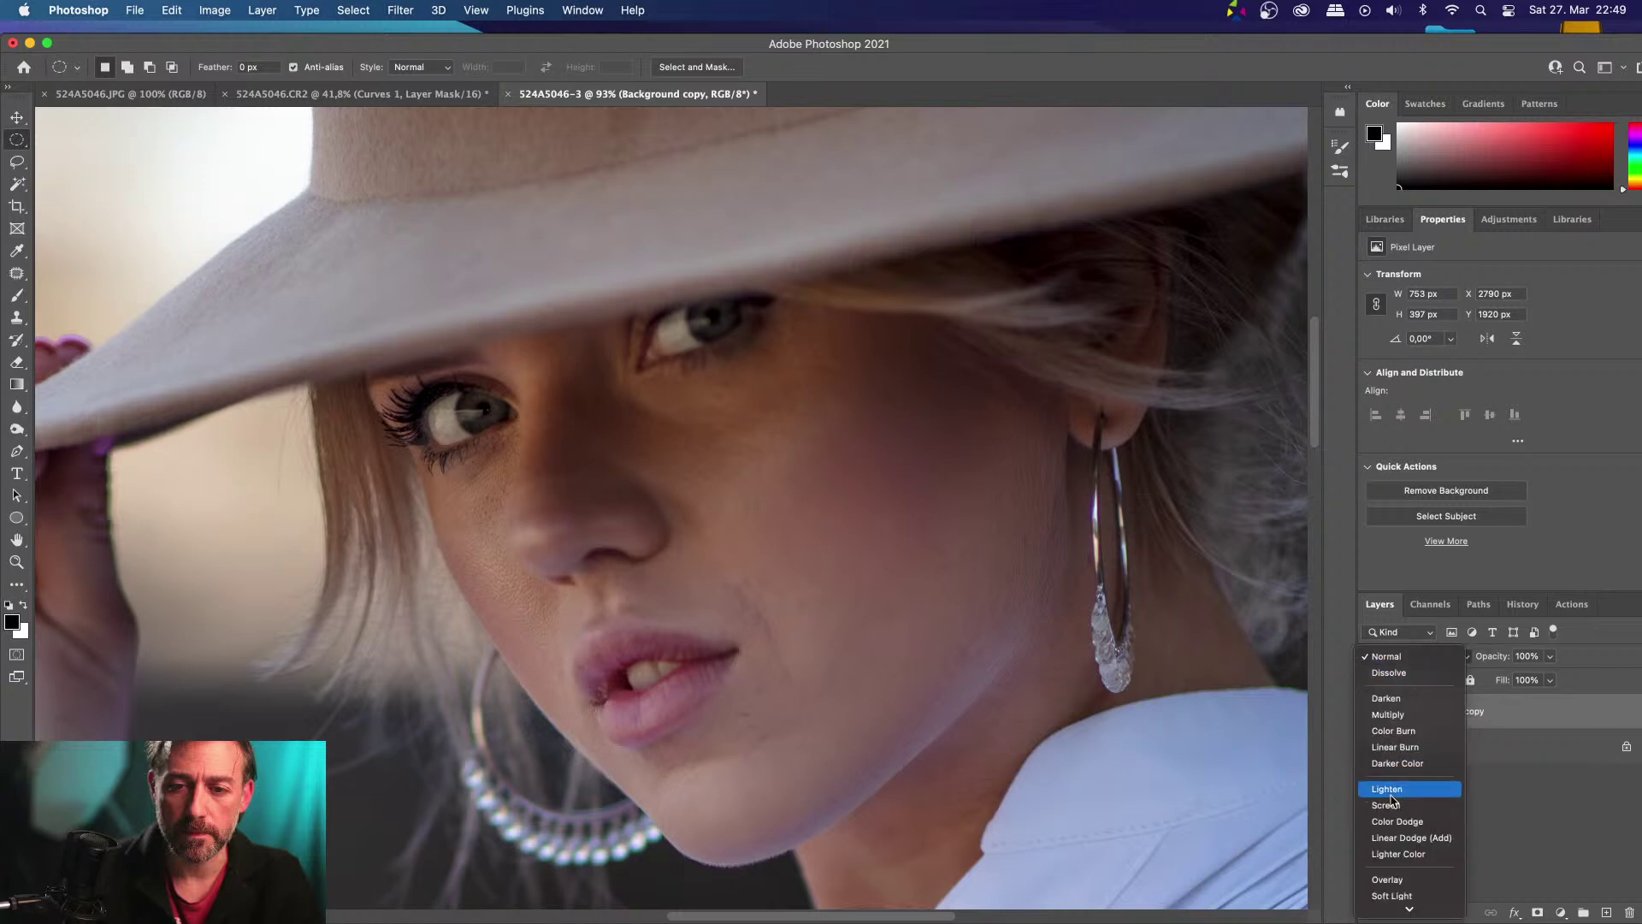
pyautogui.click(1387, 879)
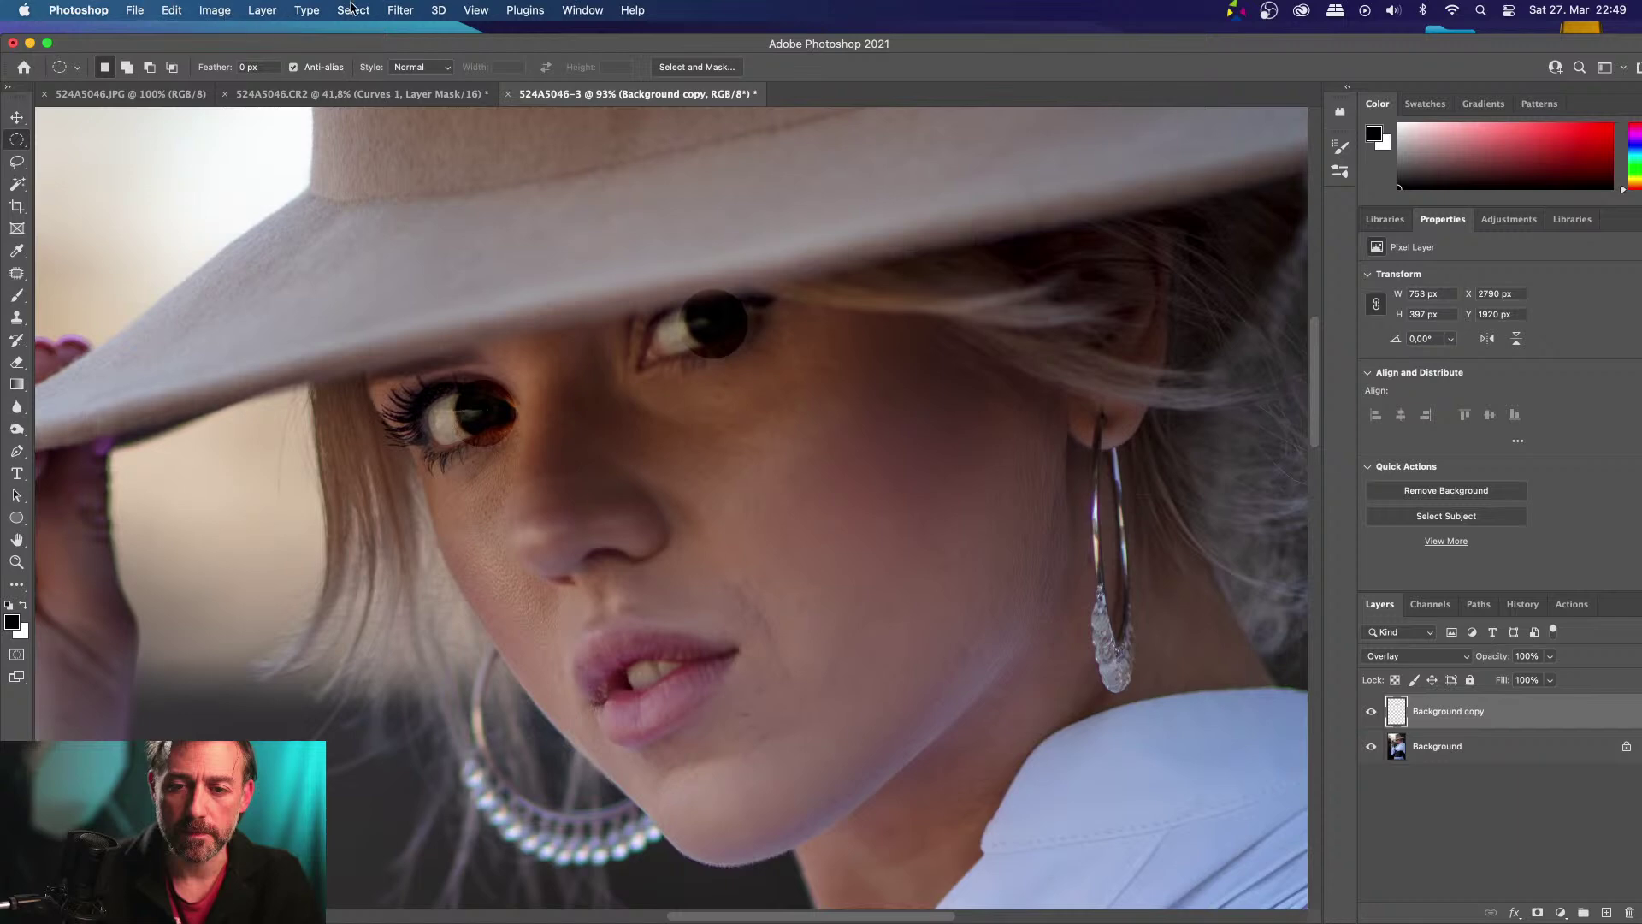
pyautogui.click(351, 9)
pyautogui.moveTo(384, 15)
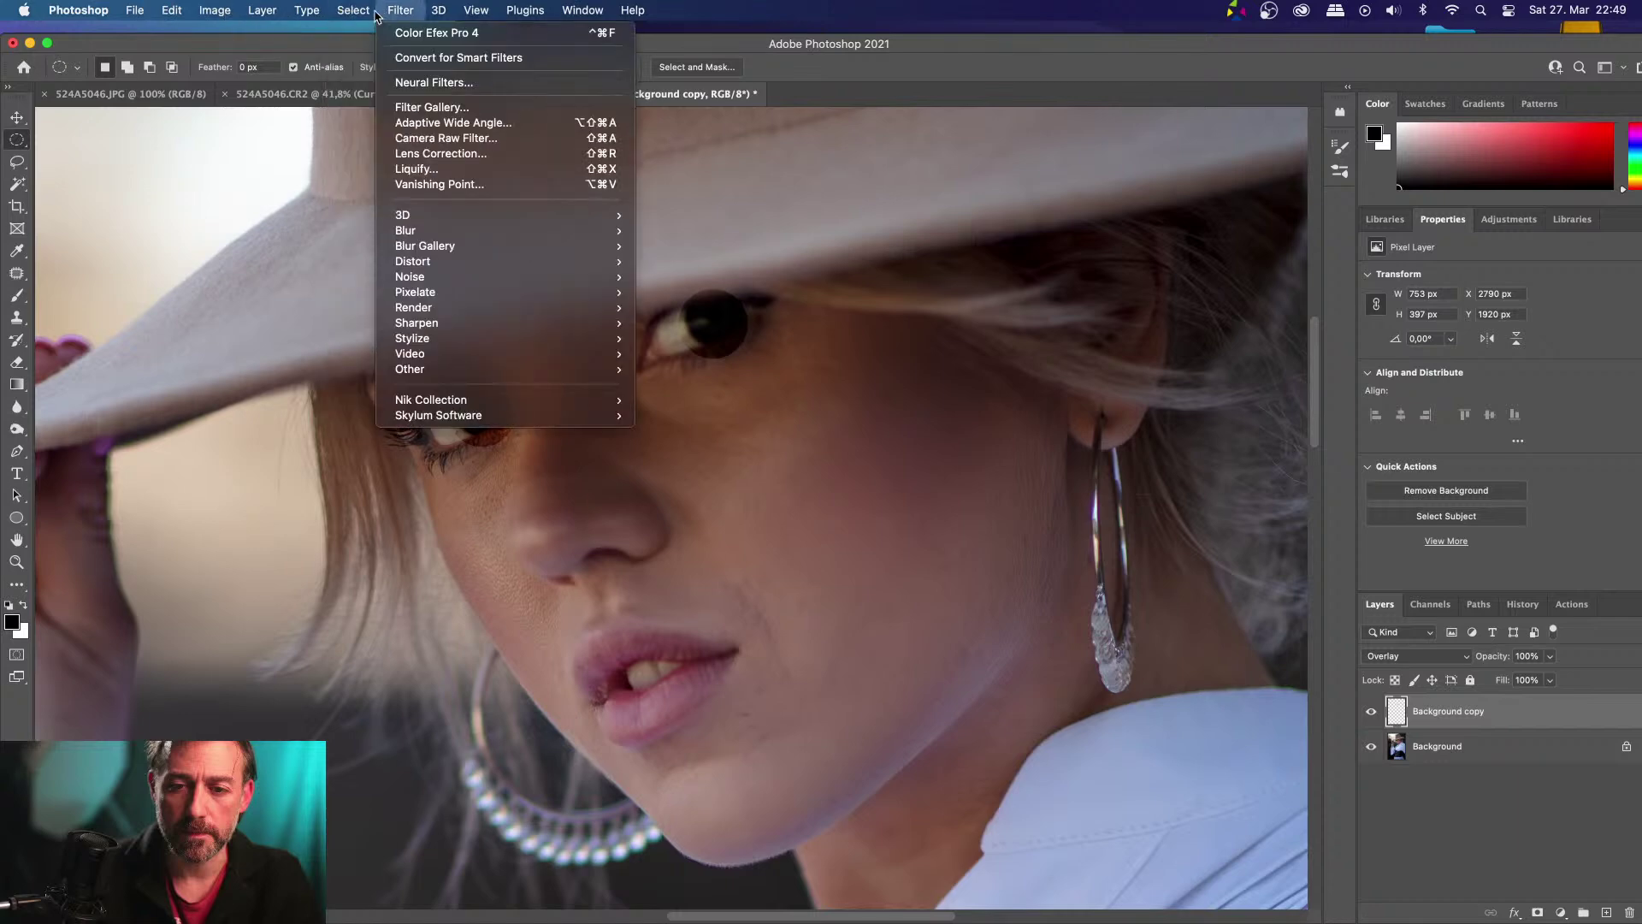
pyautogui.moveTo(179, 12)
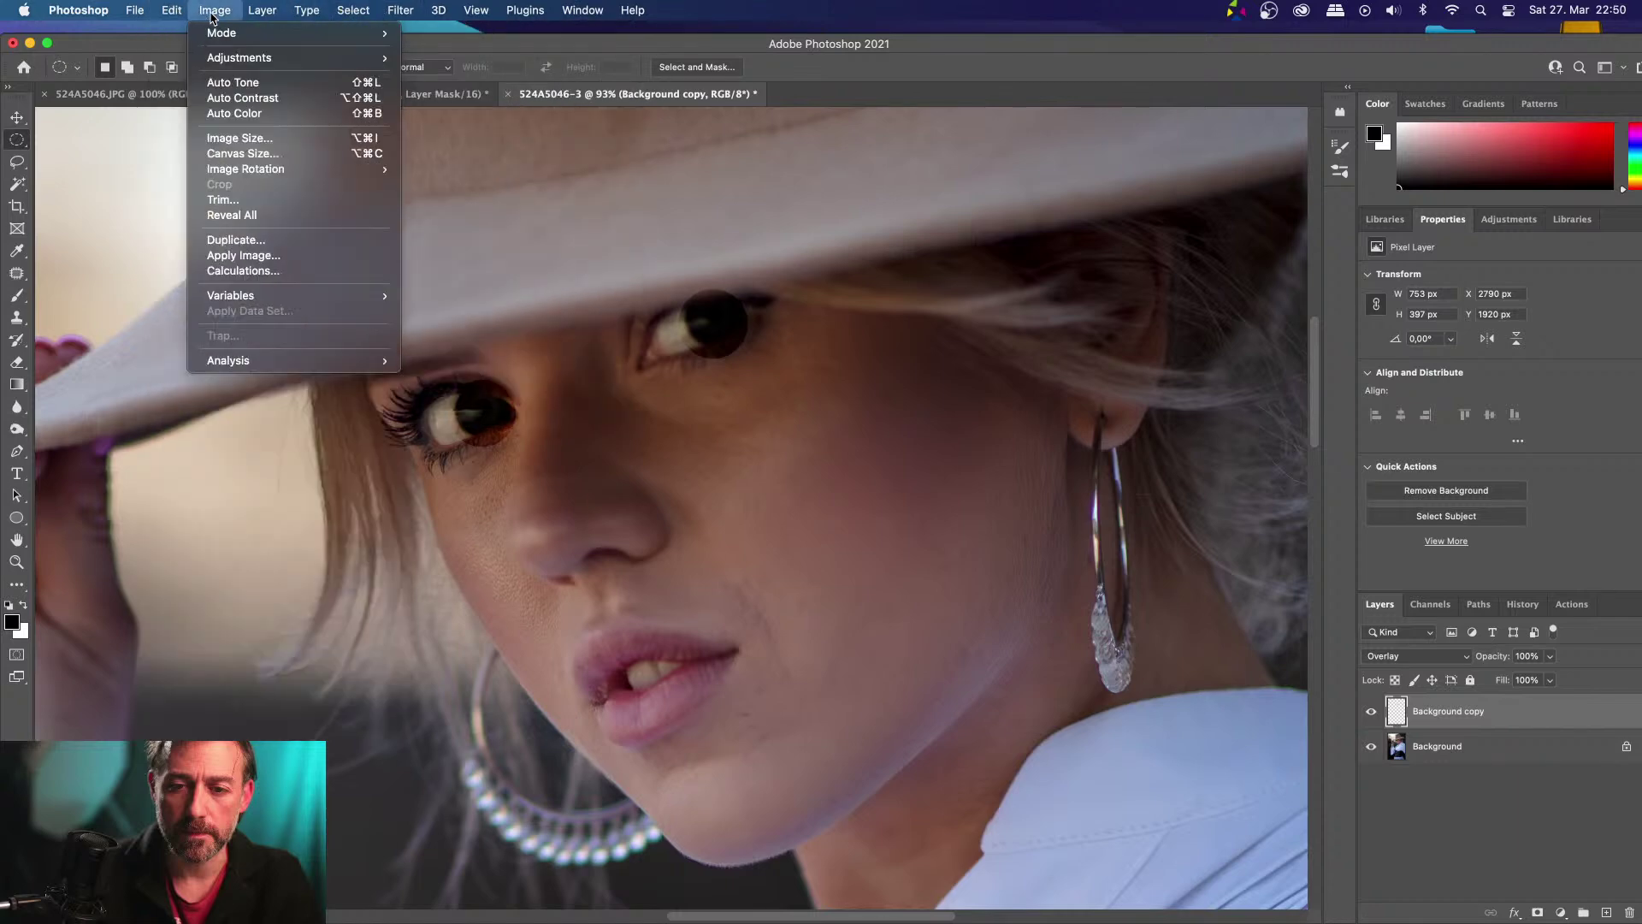
pyautogui.moveTo(248, 57)
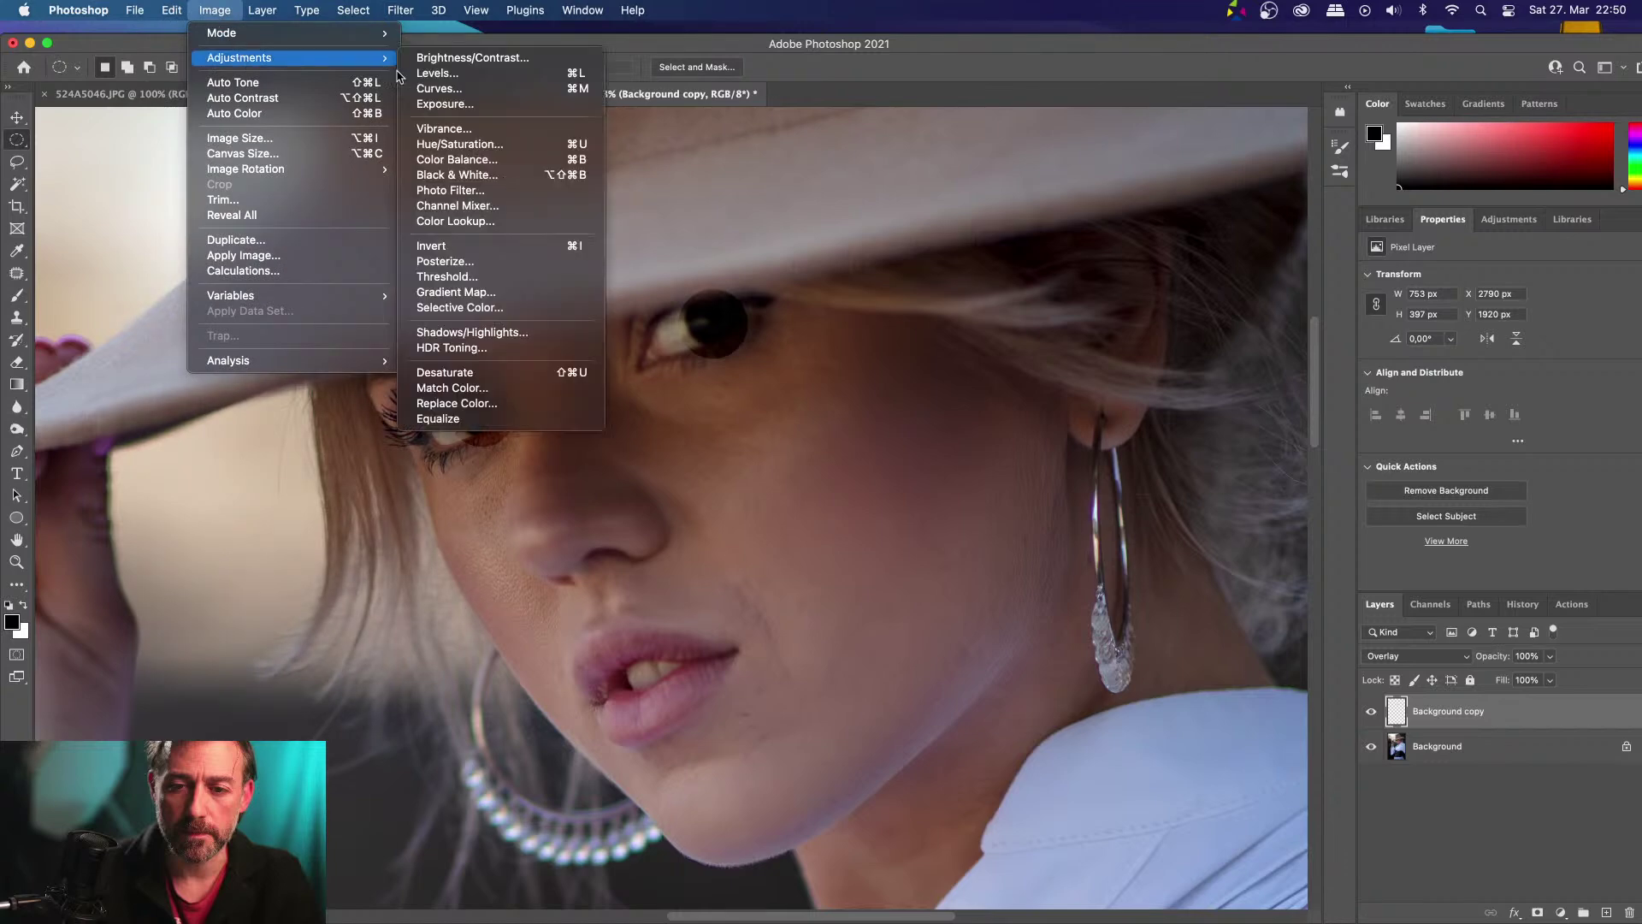
pyautogui.click(446, 58)
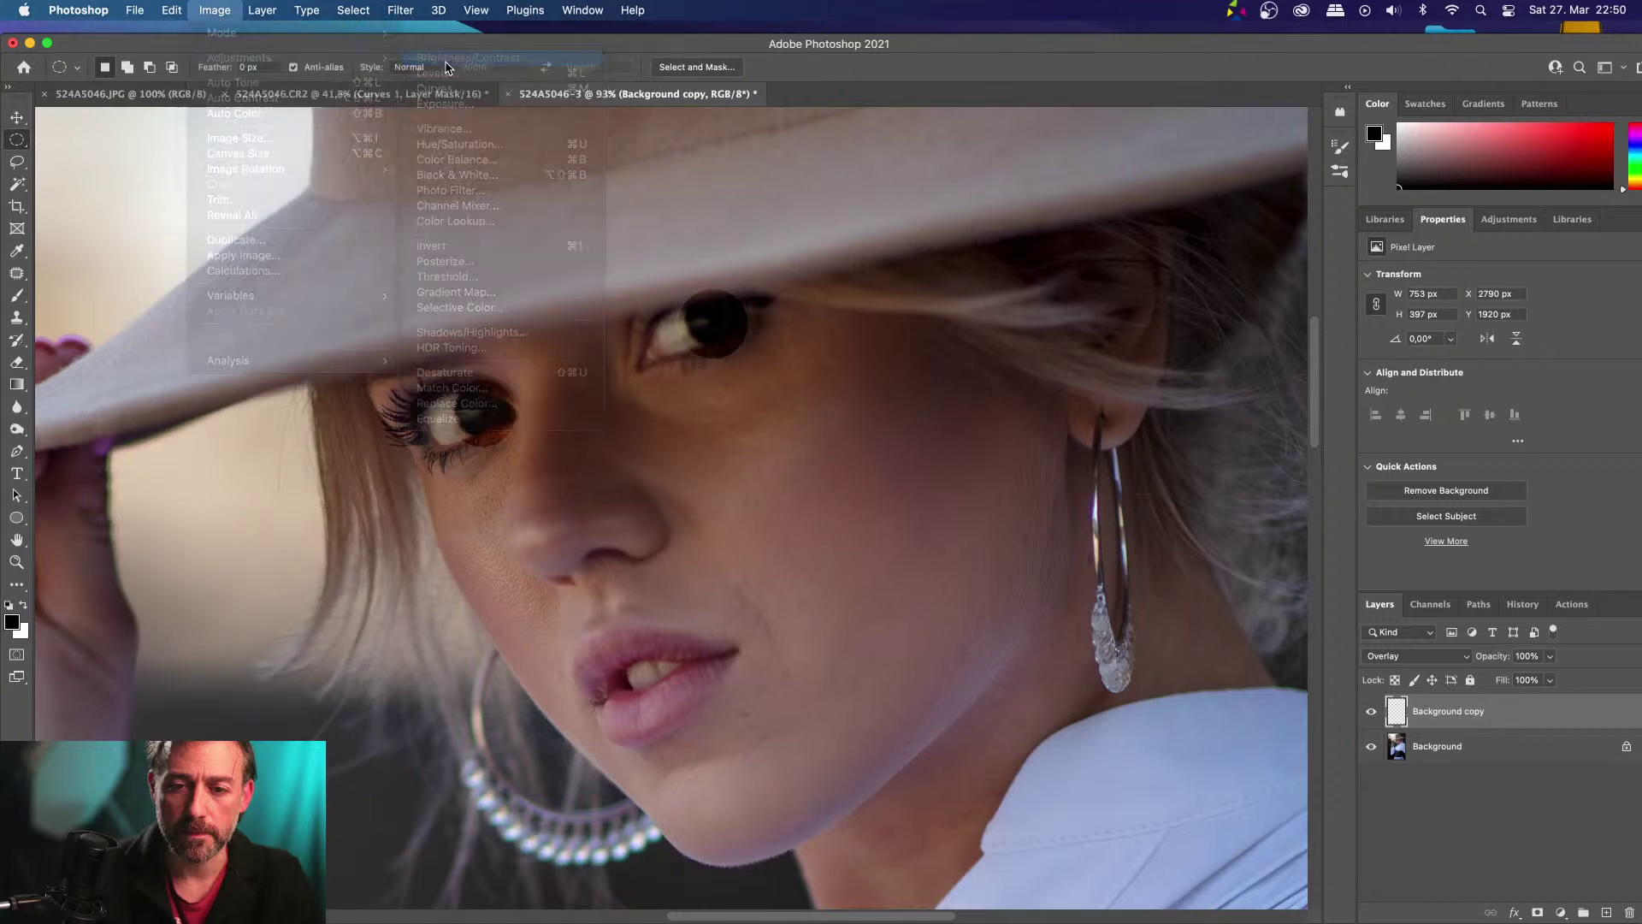
pyautogui.write('100')
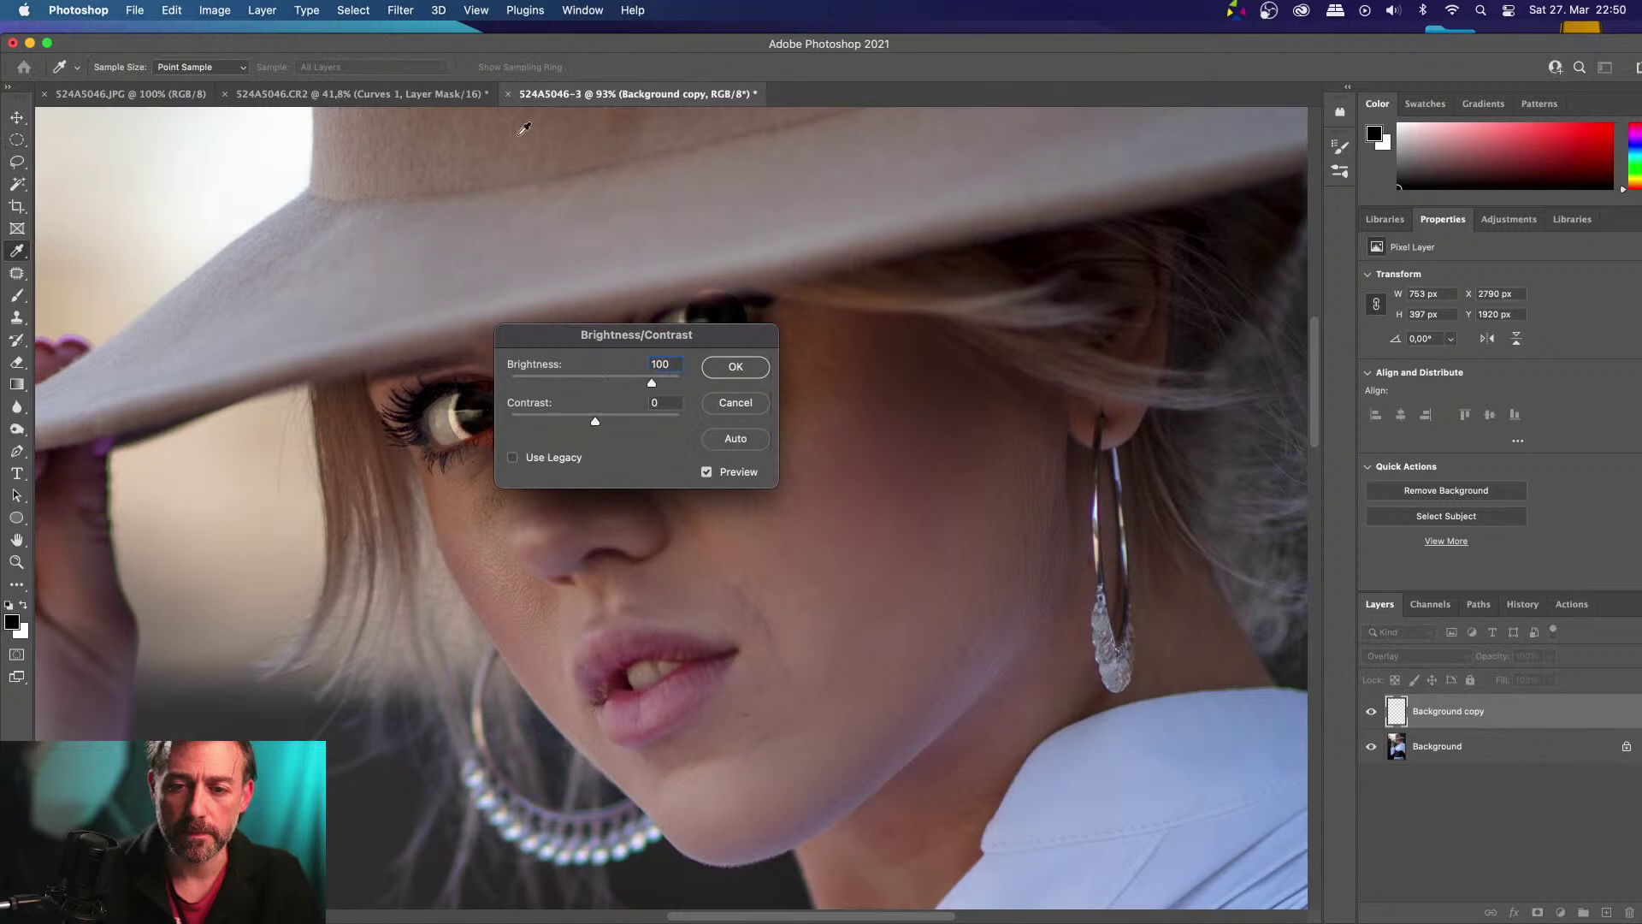
pyautogui.moveTo(617, 335); pyautogui.dragTo(939, 108)
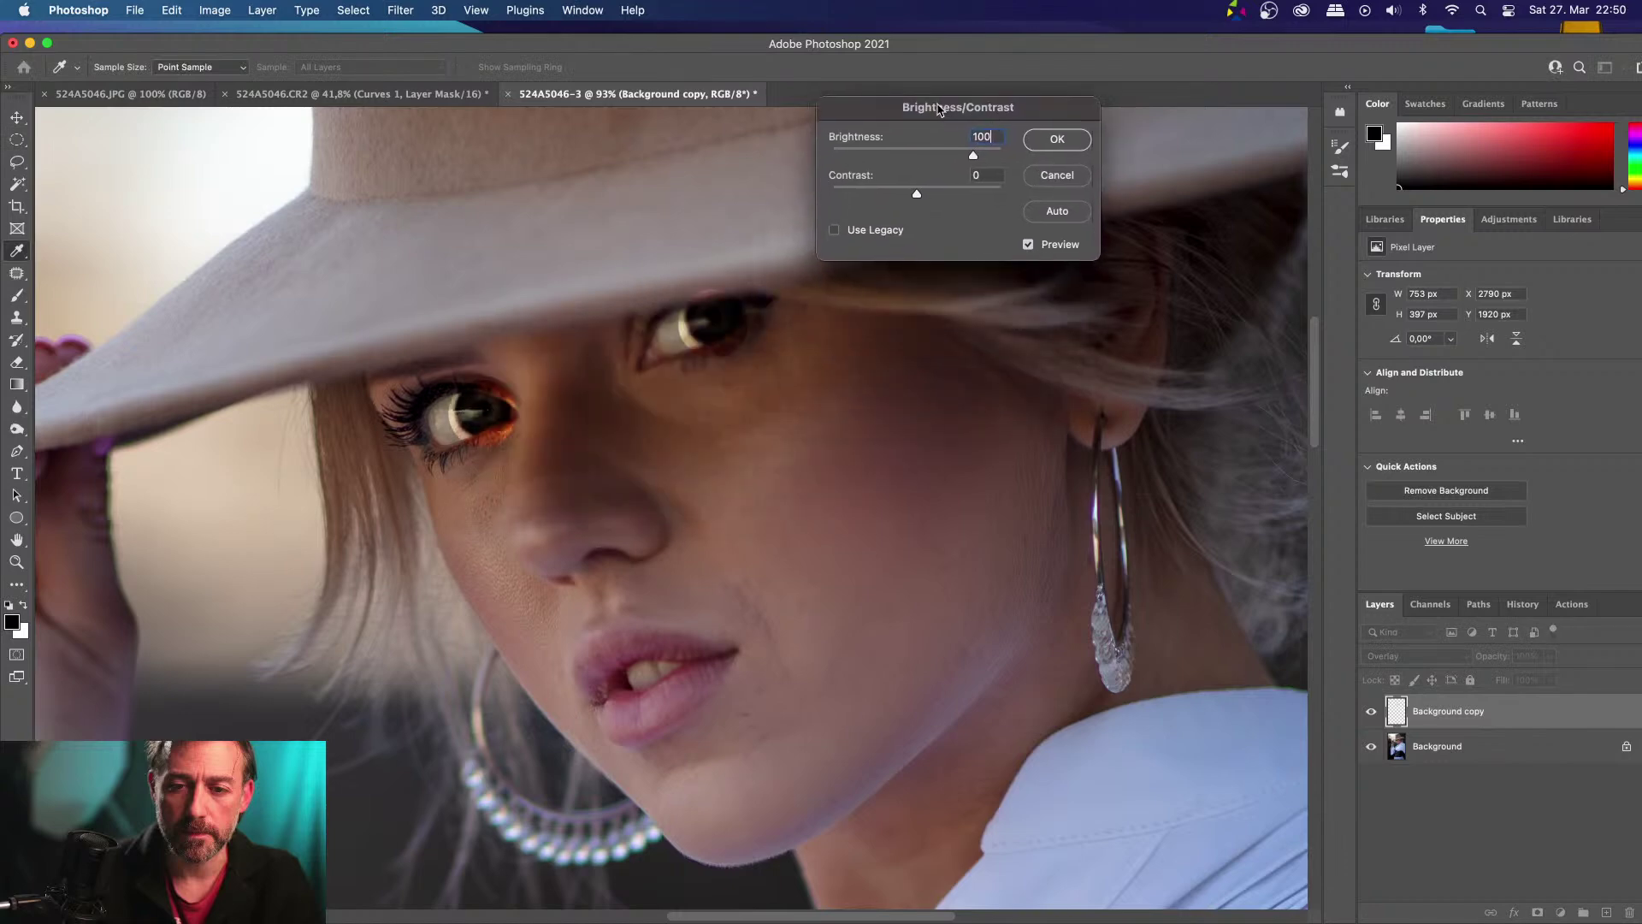
pyautogui.click(1059, 142)
# Apply Brightness/Contrast to the iris layer a second time with brightness 100
pyautogui.click(214, 9)
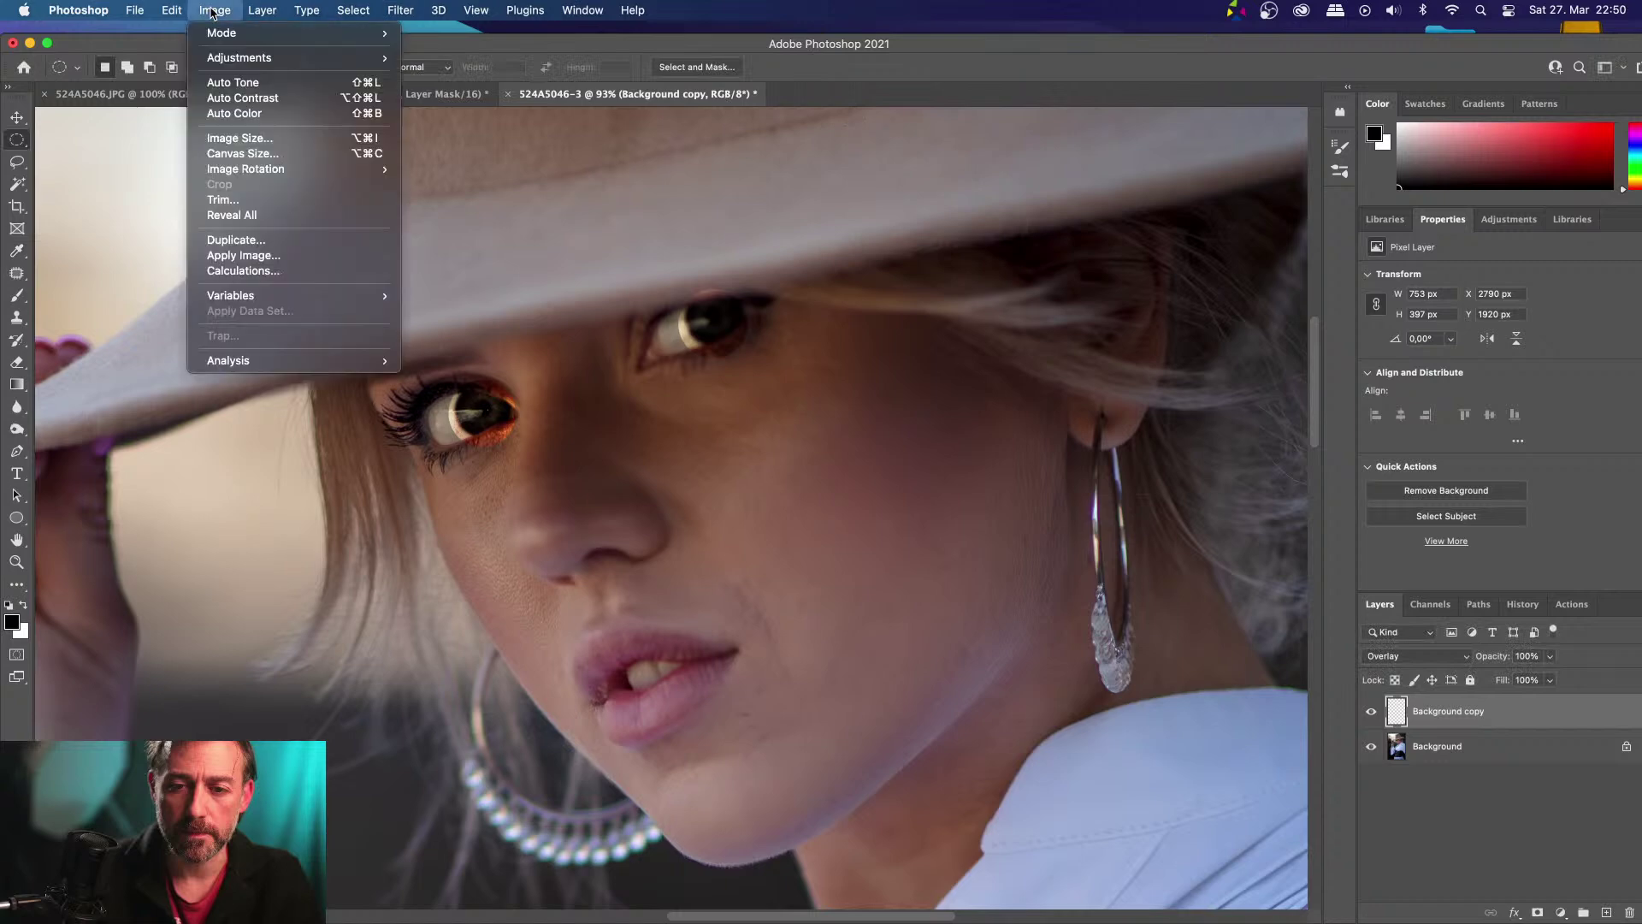
pyautogui.moveTo(257, 57)
pyautogui.click(458, 58)
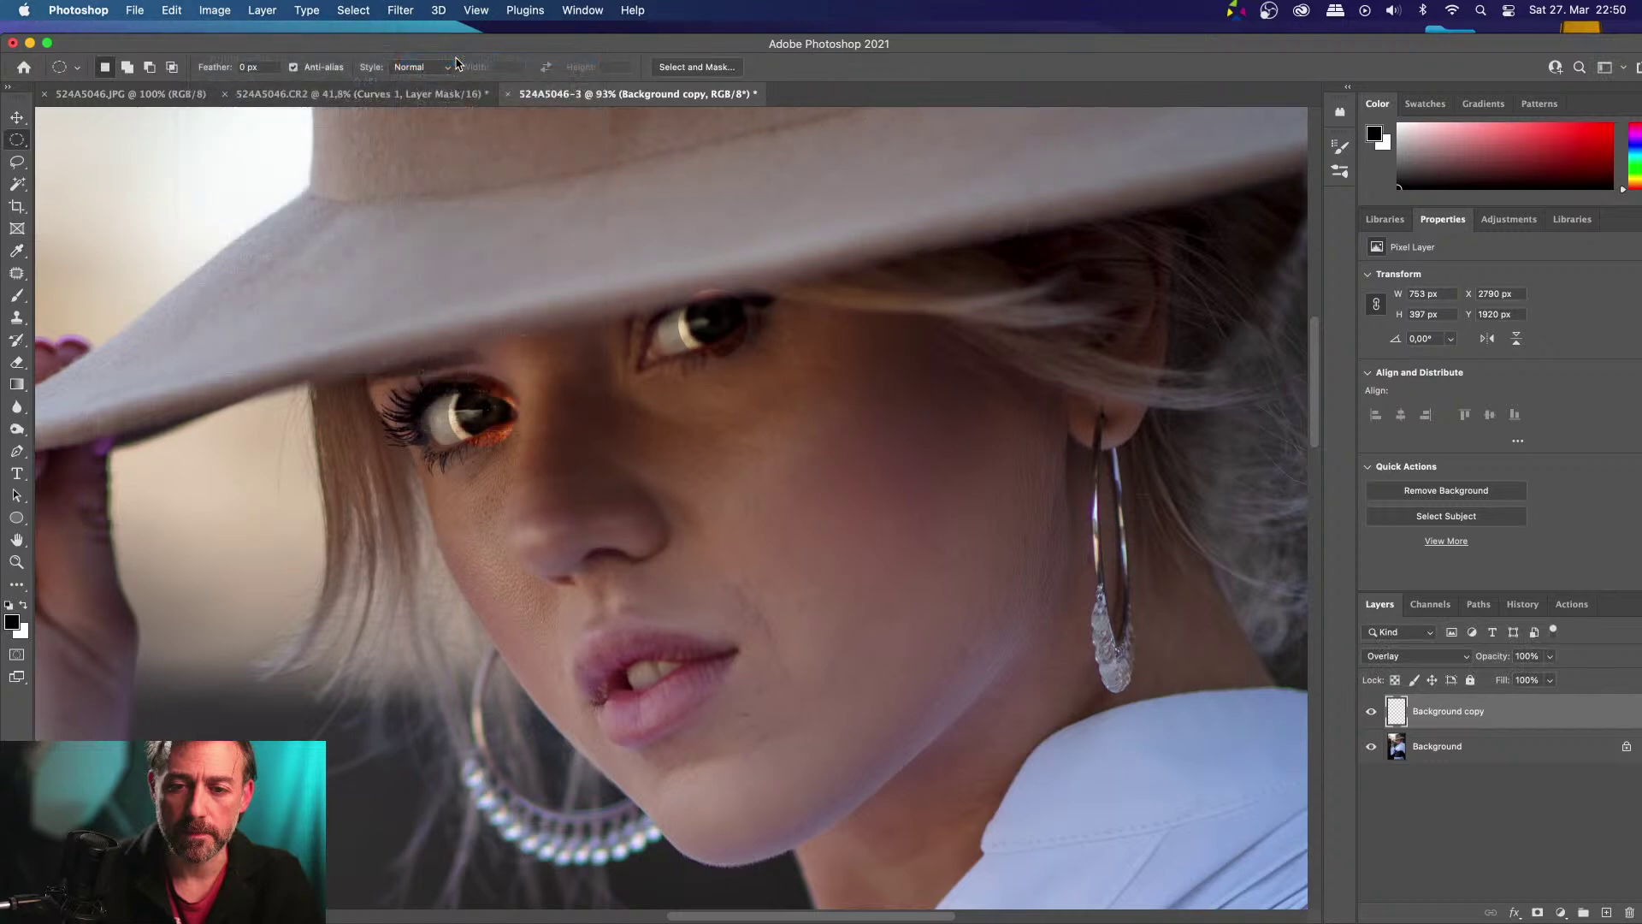
pyautogui.write('100')
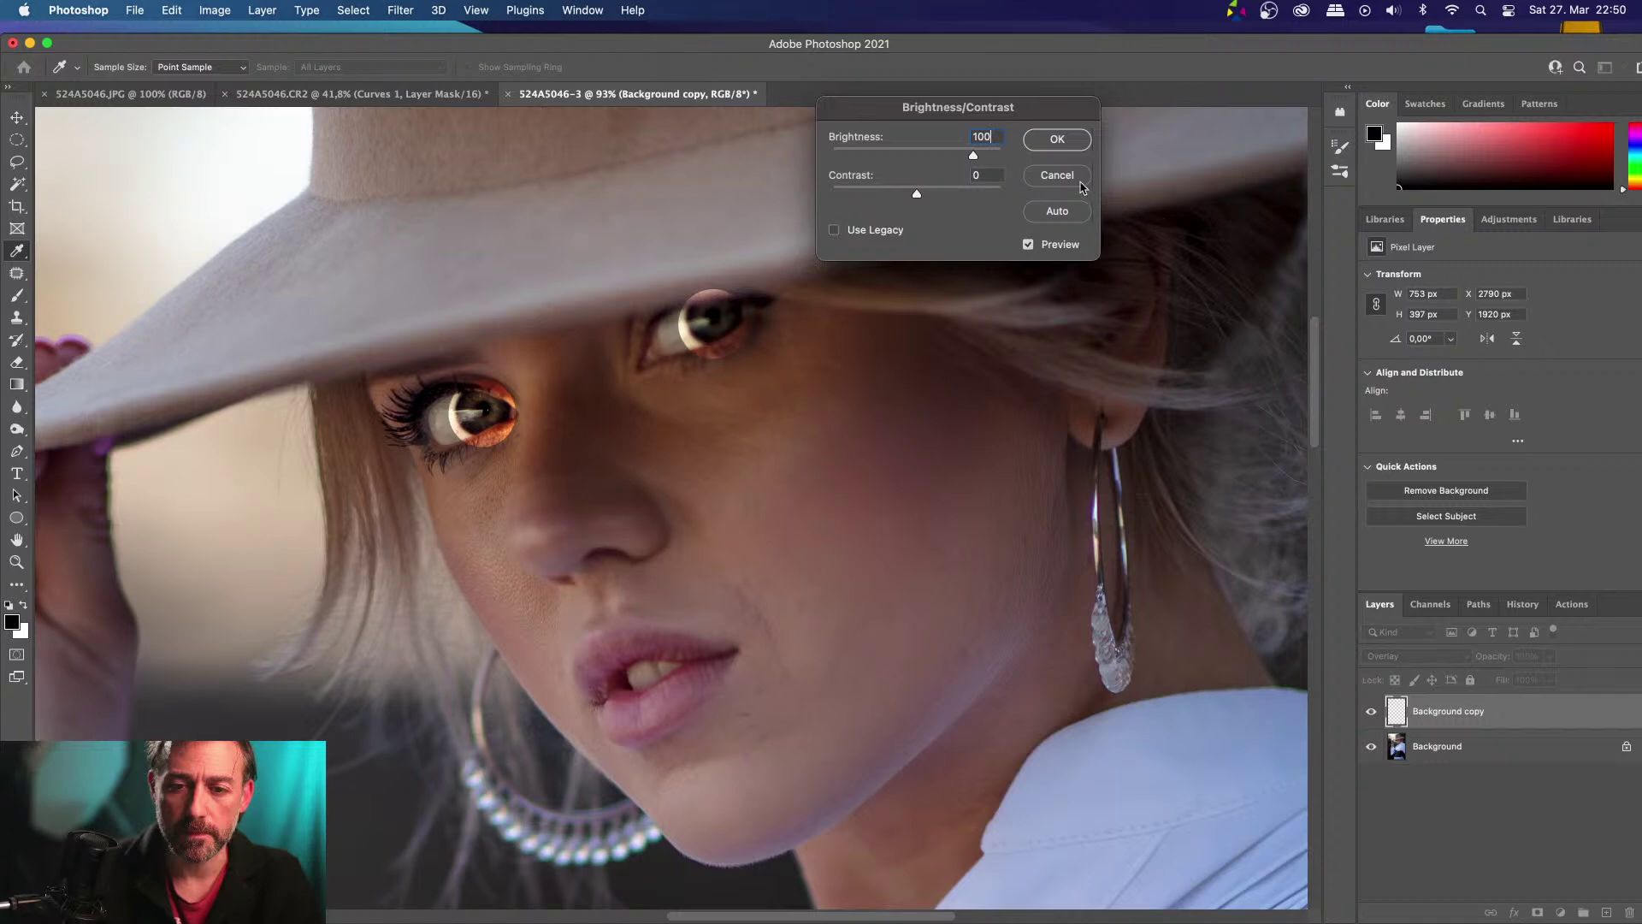
pyautogui.click(1054, 142)
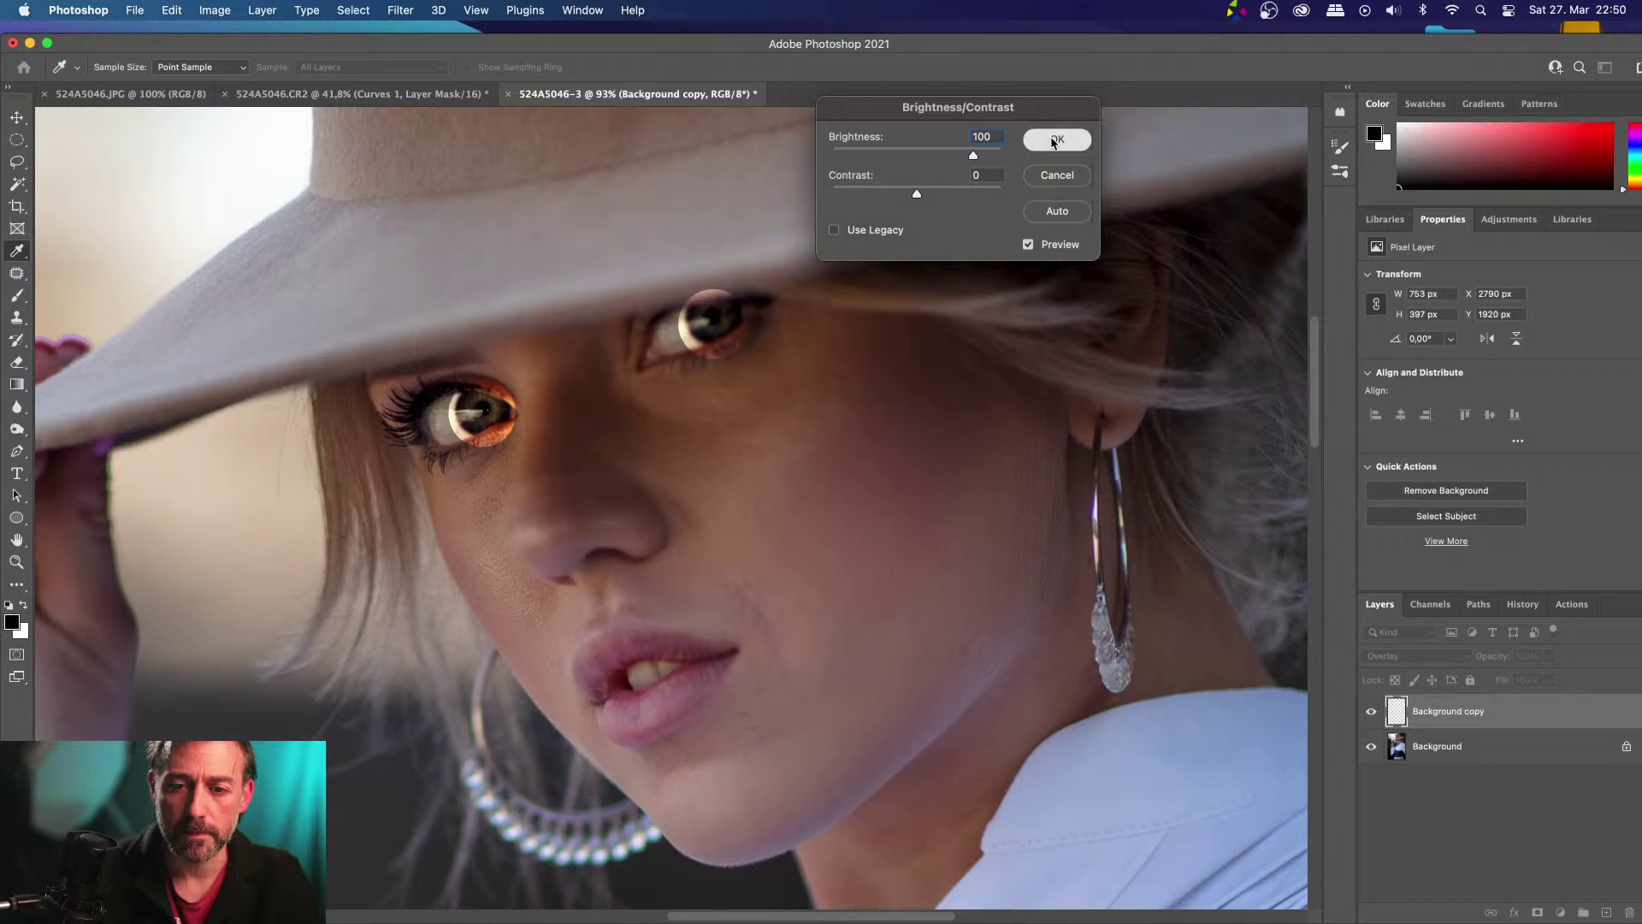
pyautogui.press('Return')
pyautogui.press('m')
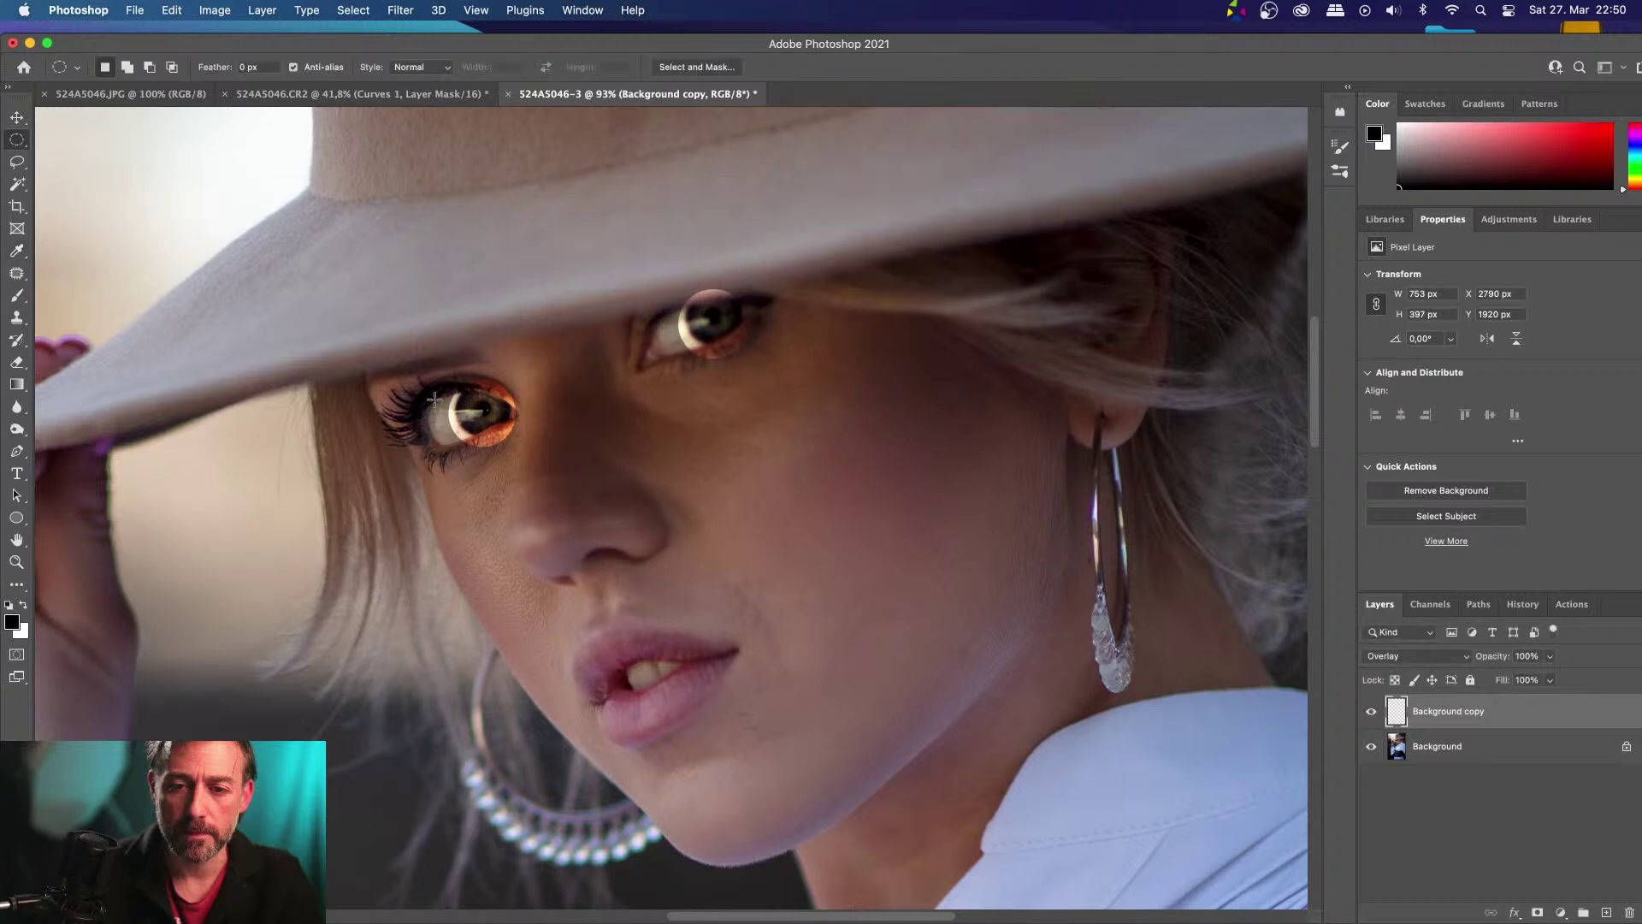
# With an 80 px Eraser at 100% opacity, erase the brightened rim around the iris nearer the raised hand
pyautogui.scroll(2, 436, 399)
pyautogui.scroll(3, 436, 400)
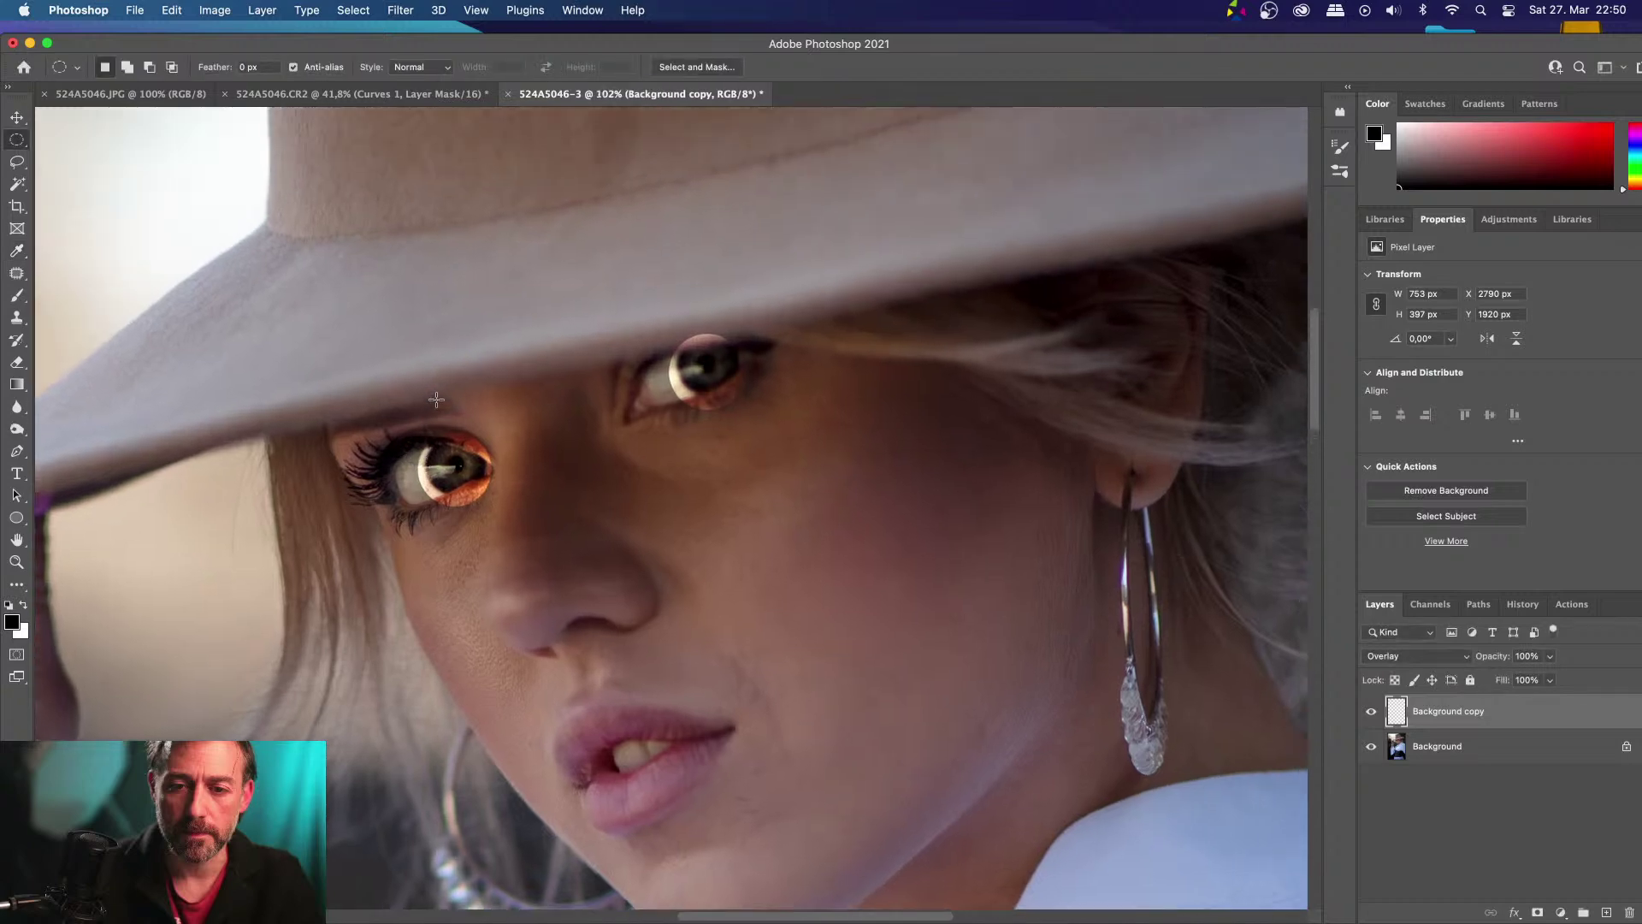
pyautogui.scroll(2, 705, 574)
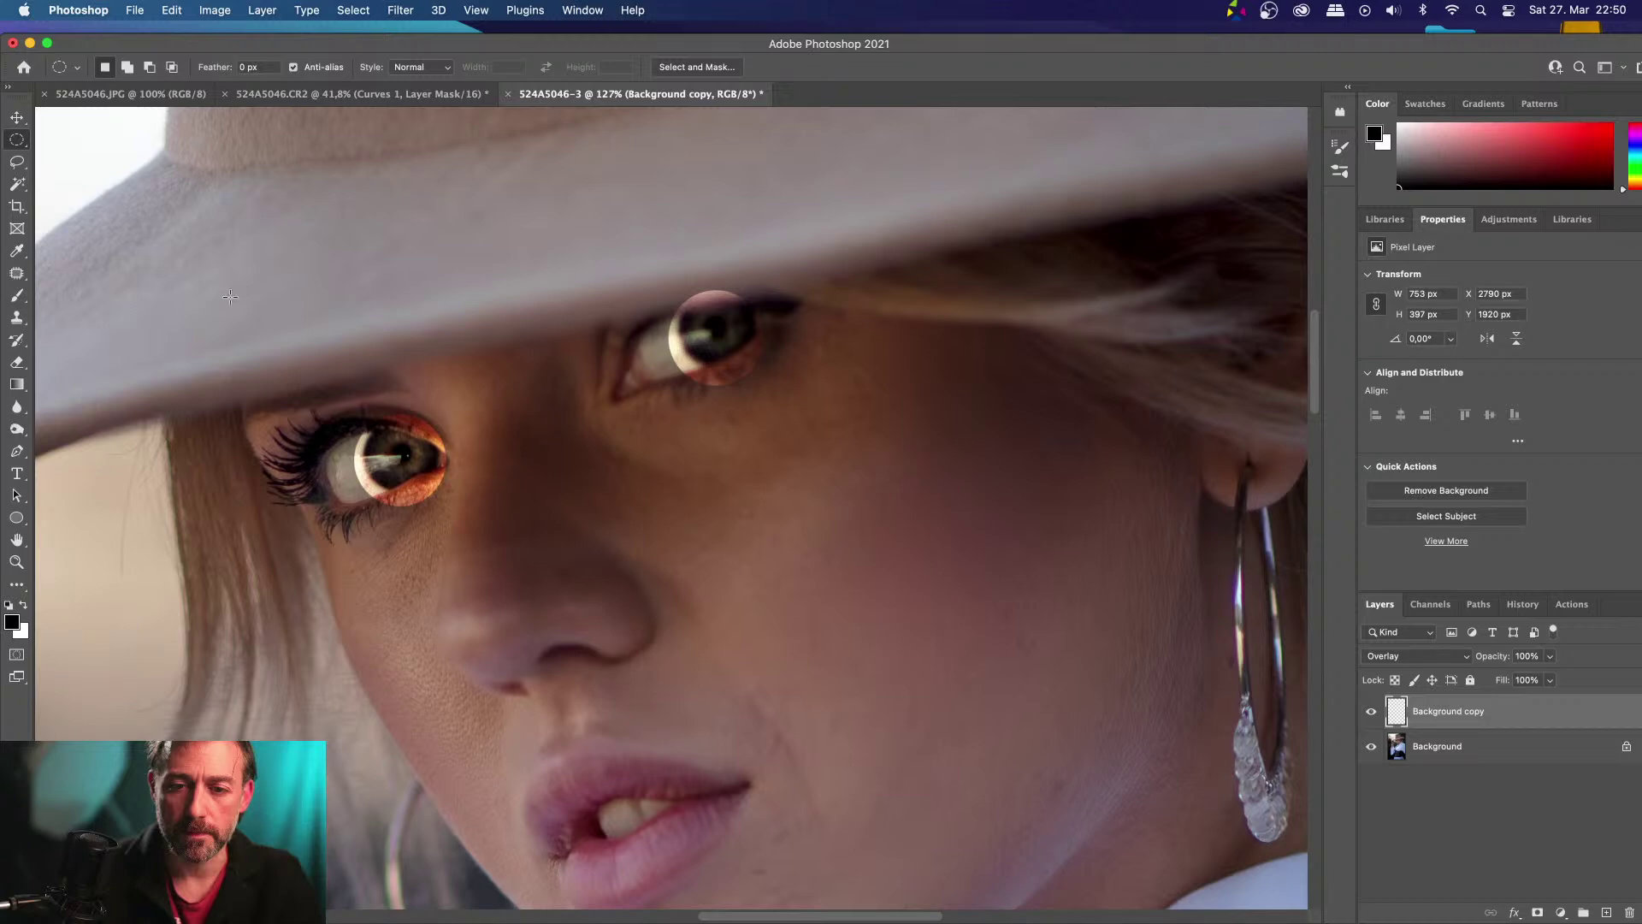
pyautogui.press('e')
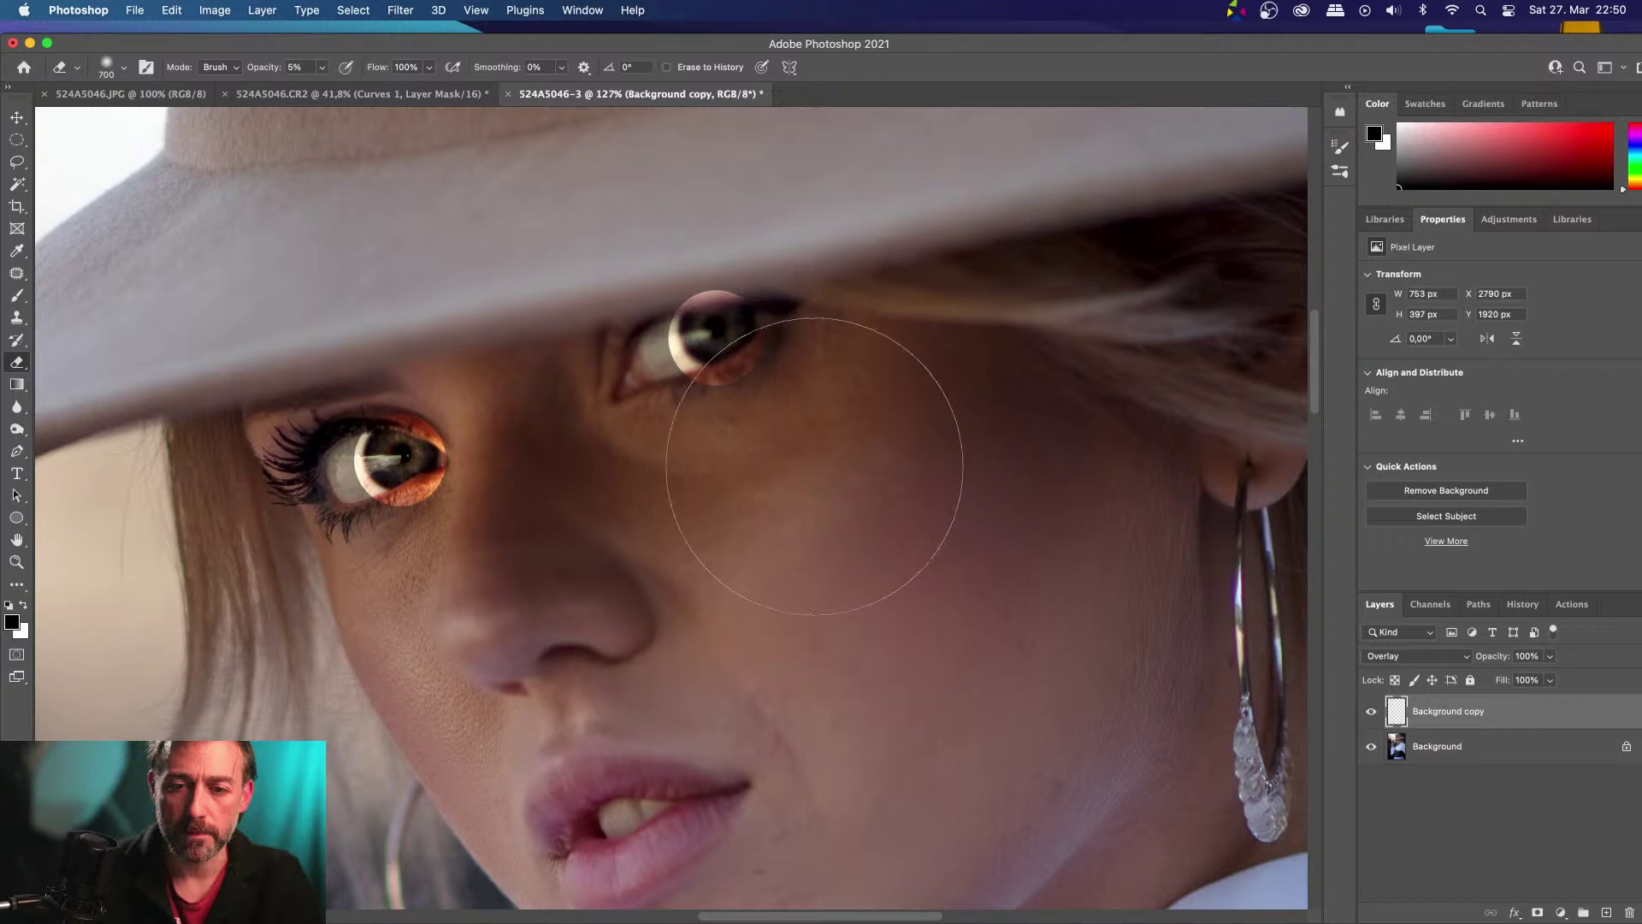
pyautogui.press('1')
pyautogui.press('[')
pyautogui.press('[')
pyautogui.press('[')
pyautogui.press('[')
pyautogui.press('[')
pyautogui.press('[')
pyautogui.press('[')
pyautogui.press('[')
pyautogui.press('[')
pyautogui.press('[')
pyautogui.press('[')
pyautogui.press('[')
pyautogui.moveTo(387, 408); pyautogui.dragTo(484, 436)
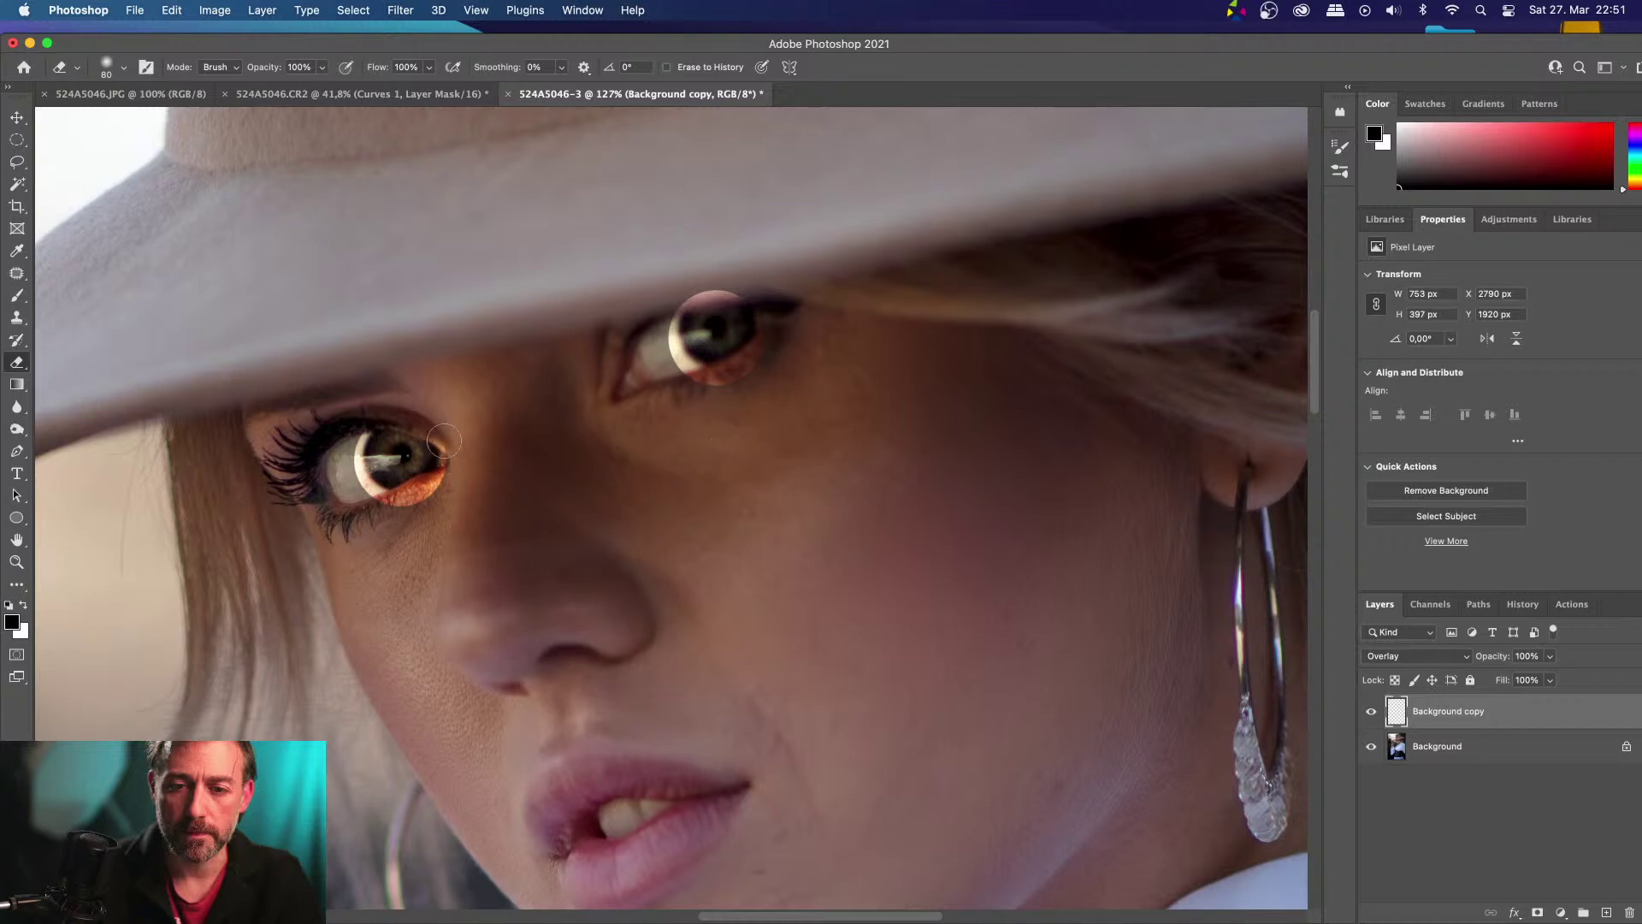
pyautogui.moveTo(454, 457)
pyautogui.mouseDown()
pyautogui.moveTo(406, 494)
pyautogui.moveTo(375, 490)
pyautogui.moveTo(355, 431)
pyautogui.moveTo(370, 415)
pyautogui.mouseUp()
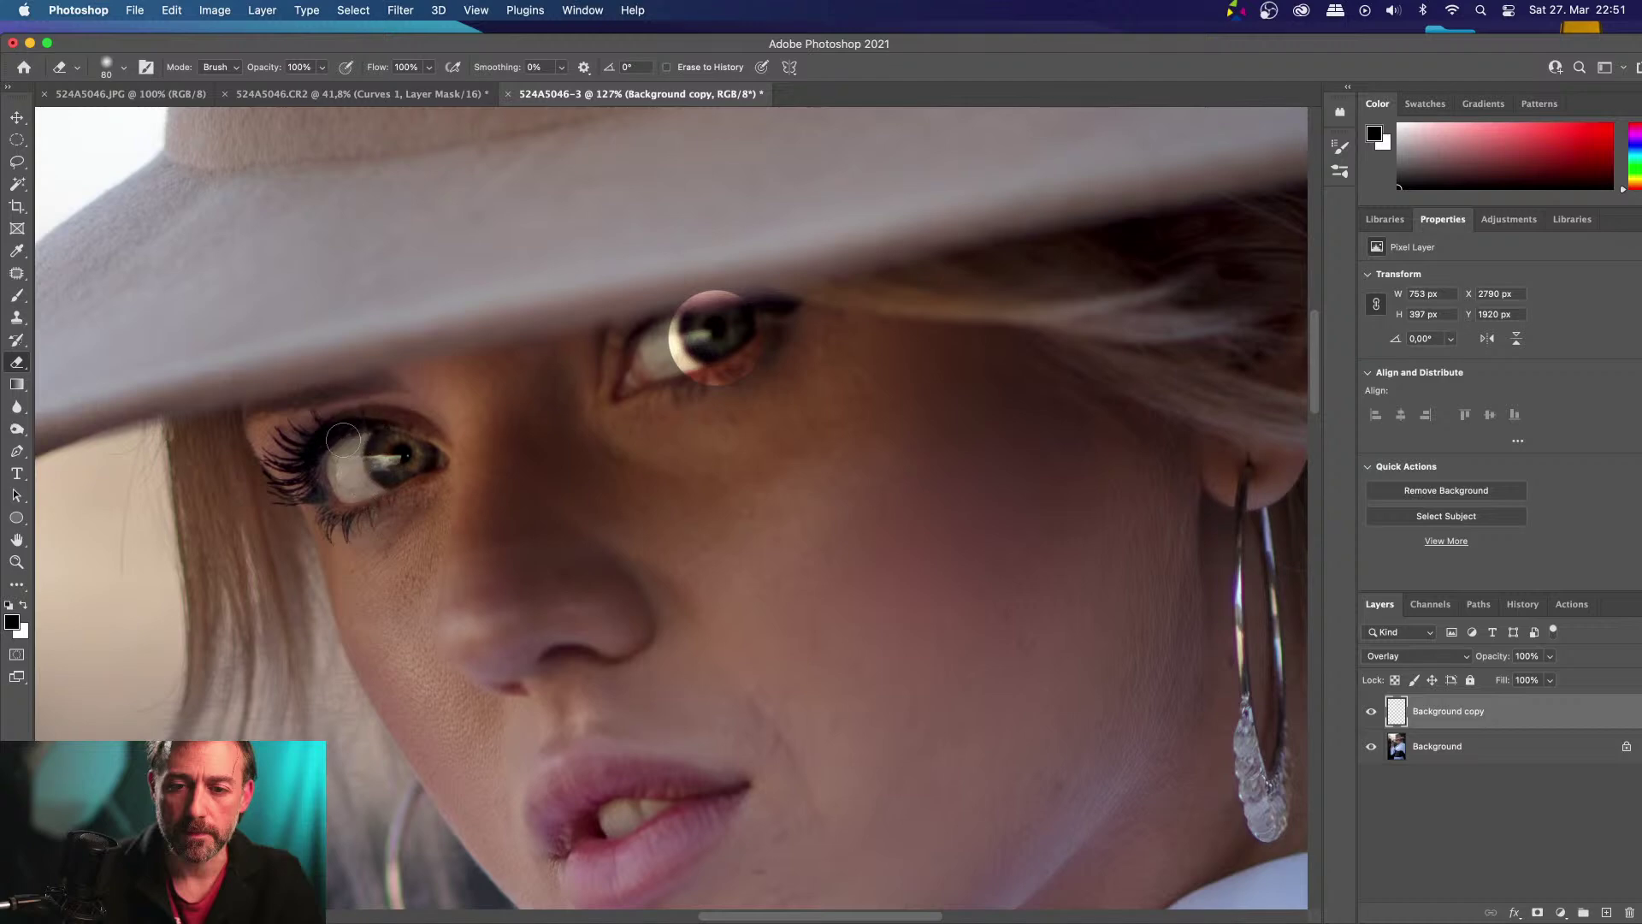
# Reduce the Eraser to 50 px and erase the brightened rim around the other iris
pyautogui.press('[')
pyautogui.press('[')
pyautogui.moveTo(723, 381)
pyautogui.mouseDown()
pyautogui.moveTo(780, 352)
pyautogui.moveTo(712, 371)
pyautogui.moveTo(758, 343)
pyautogui.moveTo(684, 380)
pyautogui.moveTo(671, 316)
pyautogui.moveTo(748, 288)
pyautogui.moveTo(679, 291)
pyautogui.moveTo(780, 299)
pyautogui.moveTo(756, 390)
pyautogui.moveTo(660, 399)
pyautogui.mouseUp()
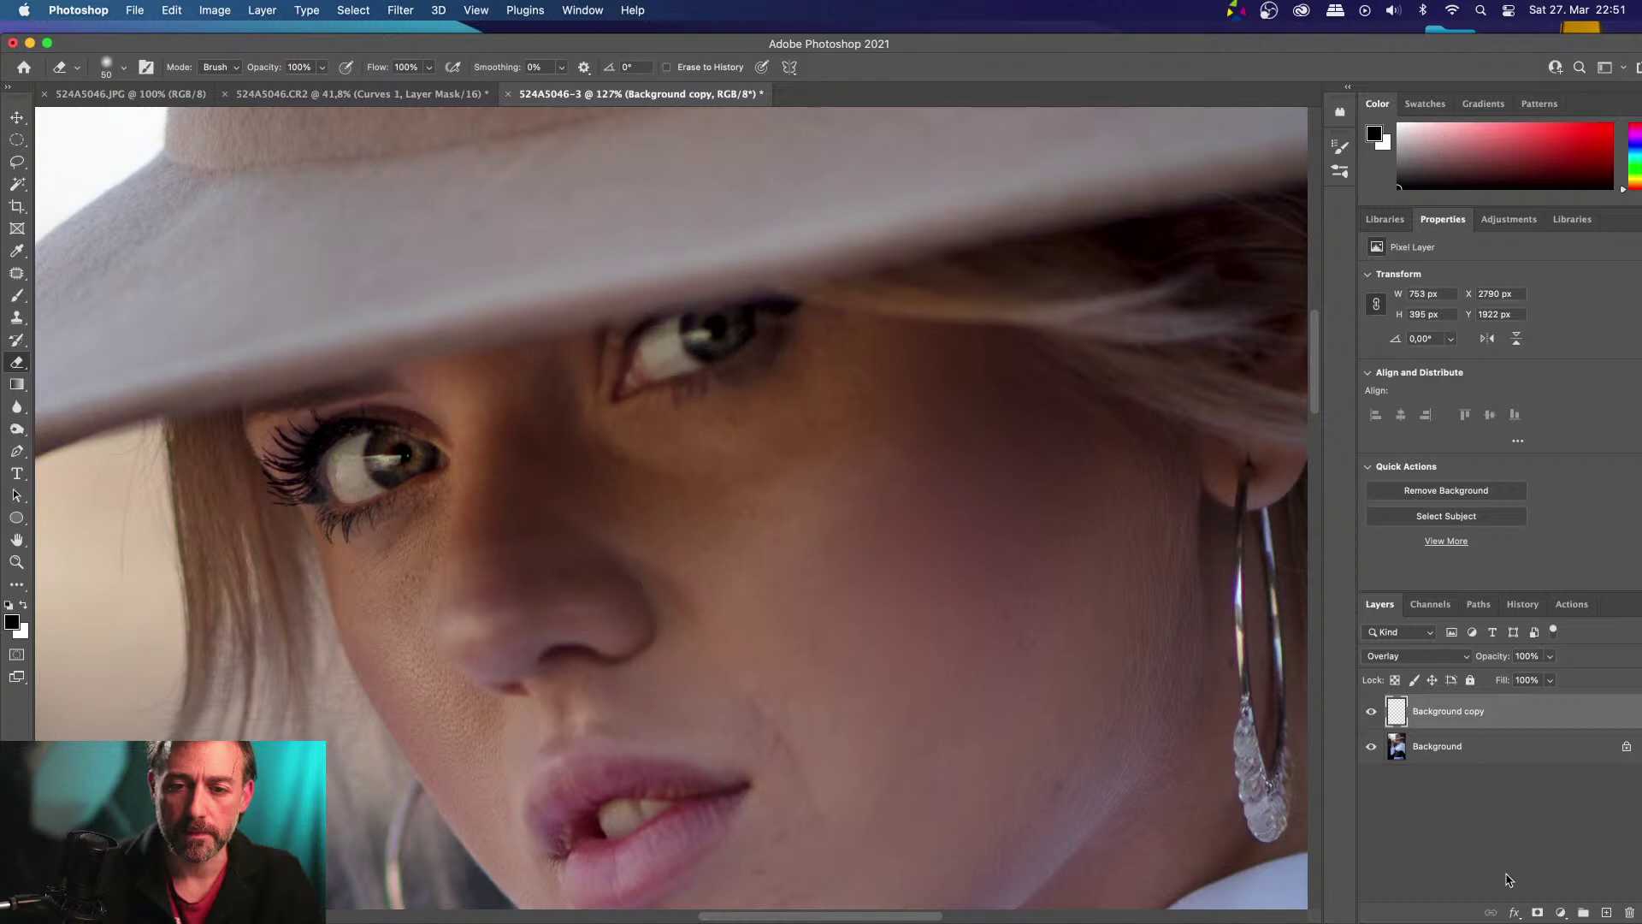
# Toggle the Background copy layer's visibility repeatedly to compare the eyes before and after brightening
pyautogui.click(1370, 713)
pyautogui.click(1371, 715)
pyautogui.click(1371, 715)
pyautogui.click(1371, 715)
pyautogui.click(1370, 712)
pyautogui.click(1370, 711)
pyautogui.click(1370, 711)
pyautogui.click(1369, 711)
pyautogui.click(1370, 711)
pyautogui.click(1370, 712)
pyautogui.click(1372, 711)
pyautogui.click(1372, 711)
# Start a Color Balance adjustment on the iris layer and shift the shadows toward blue, green and cyan
pyautogui.scroll(2, 434, 390)
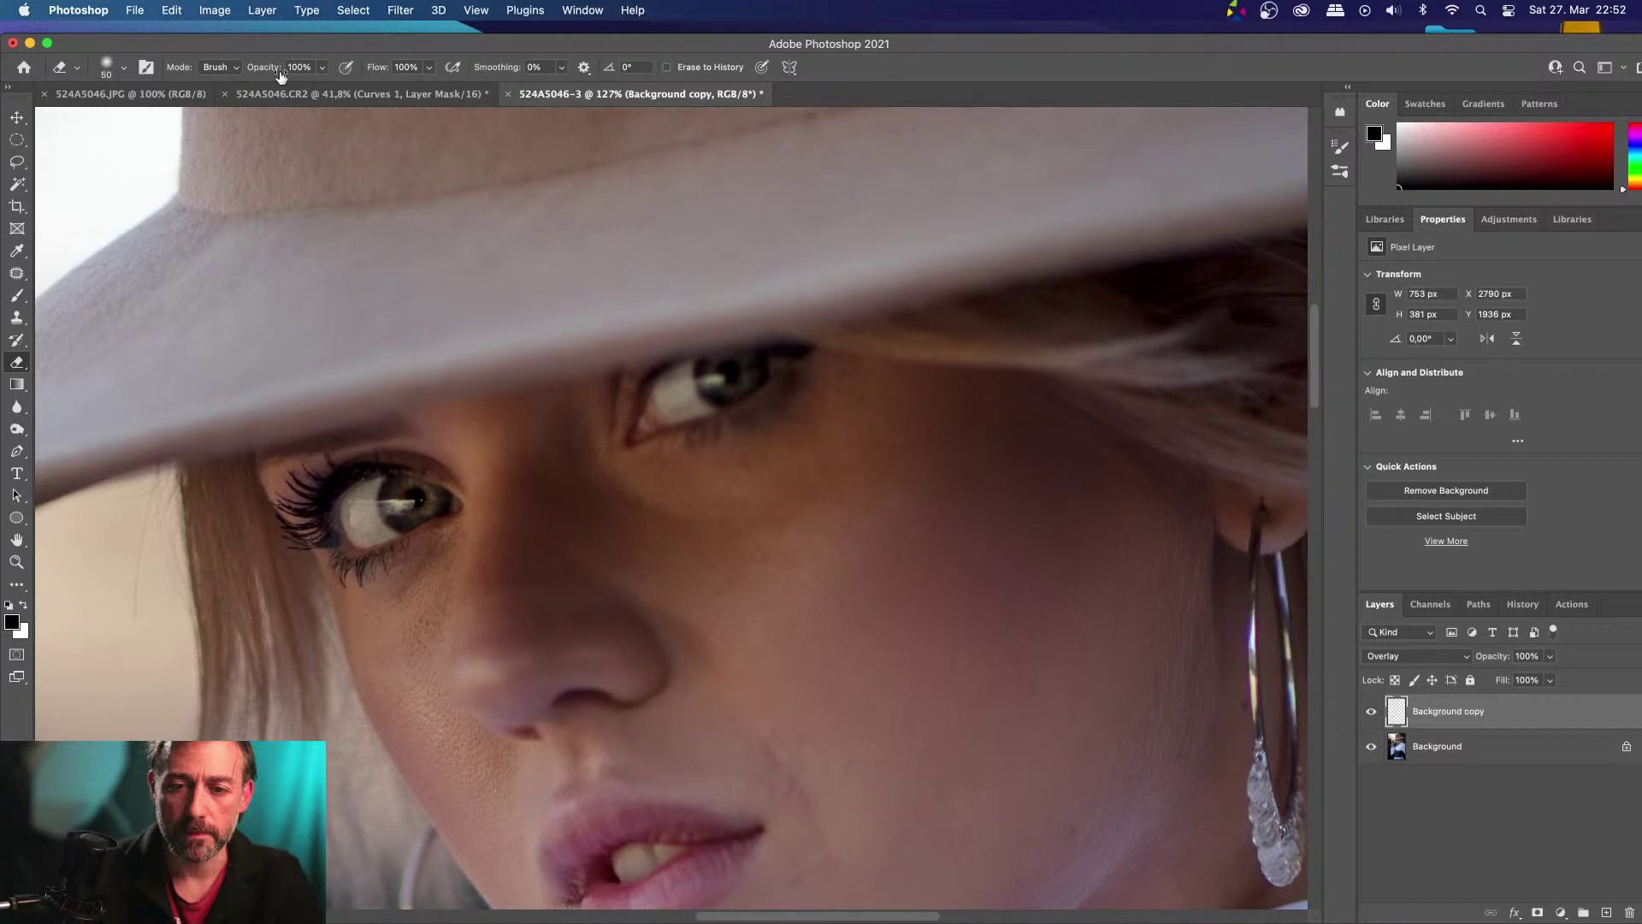
pyautogui.click(234, 10)
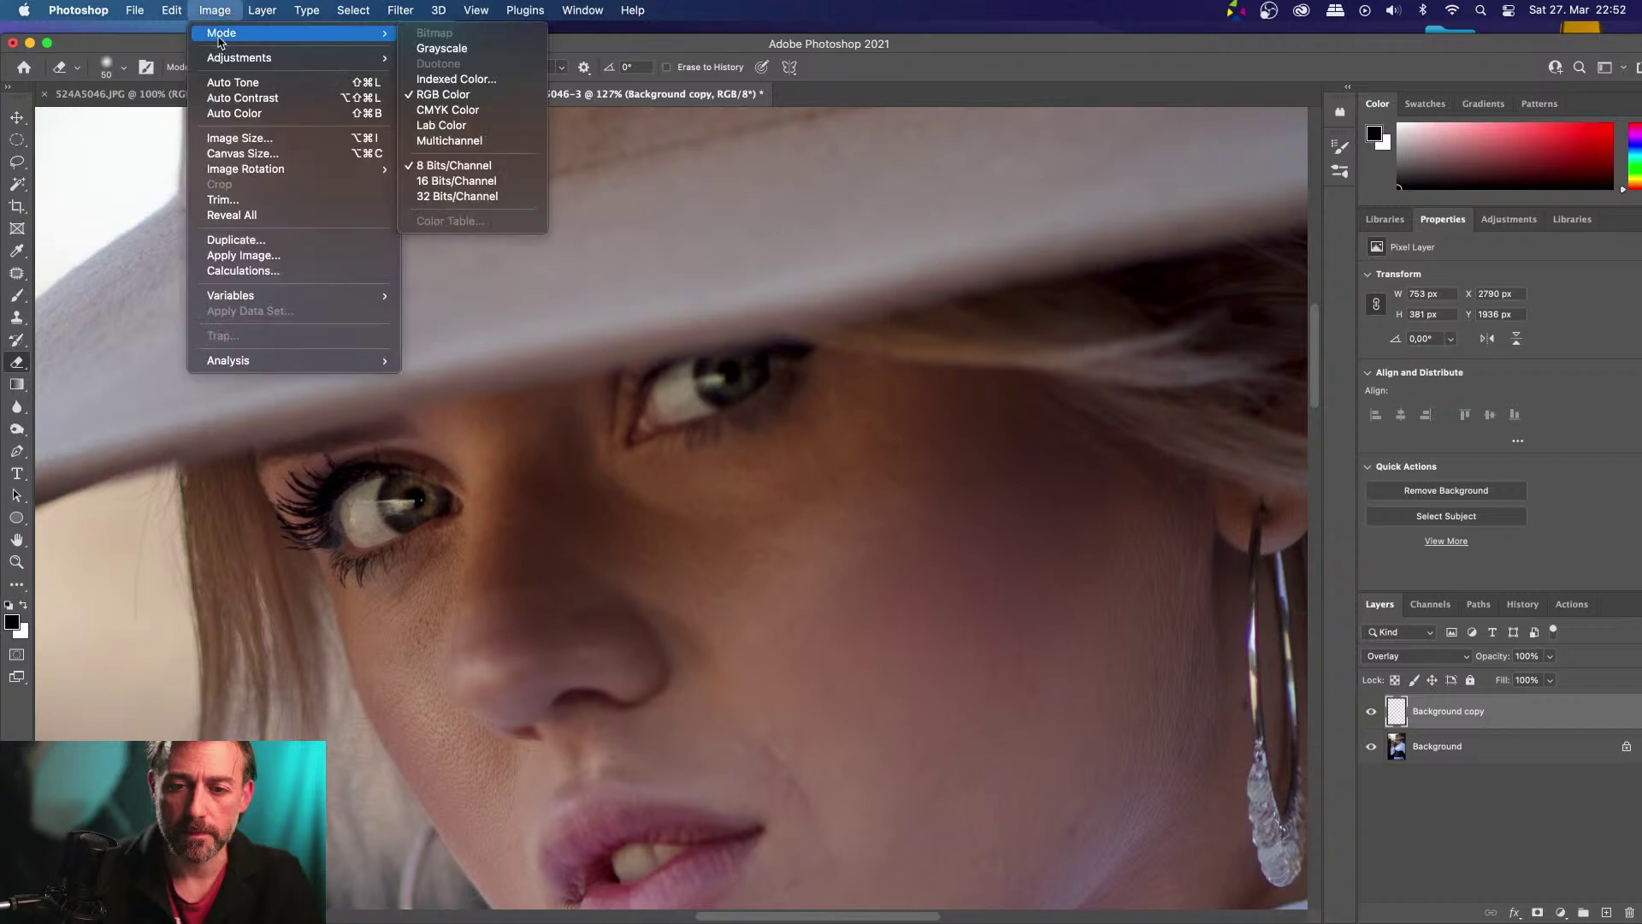
pyautogui.moveTo(241, 60)
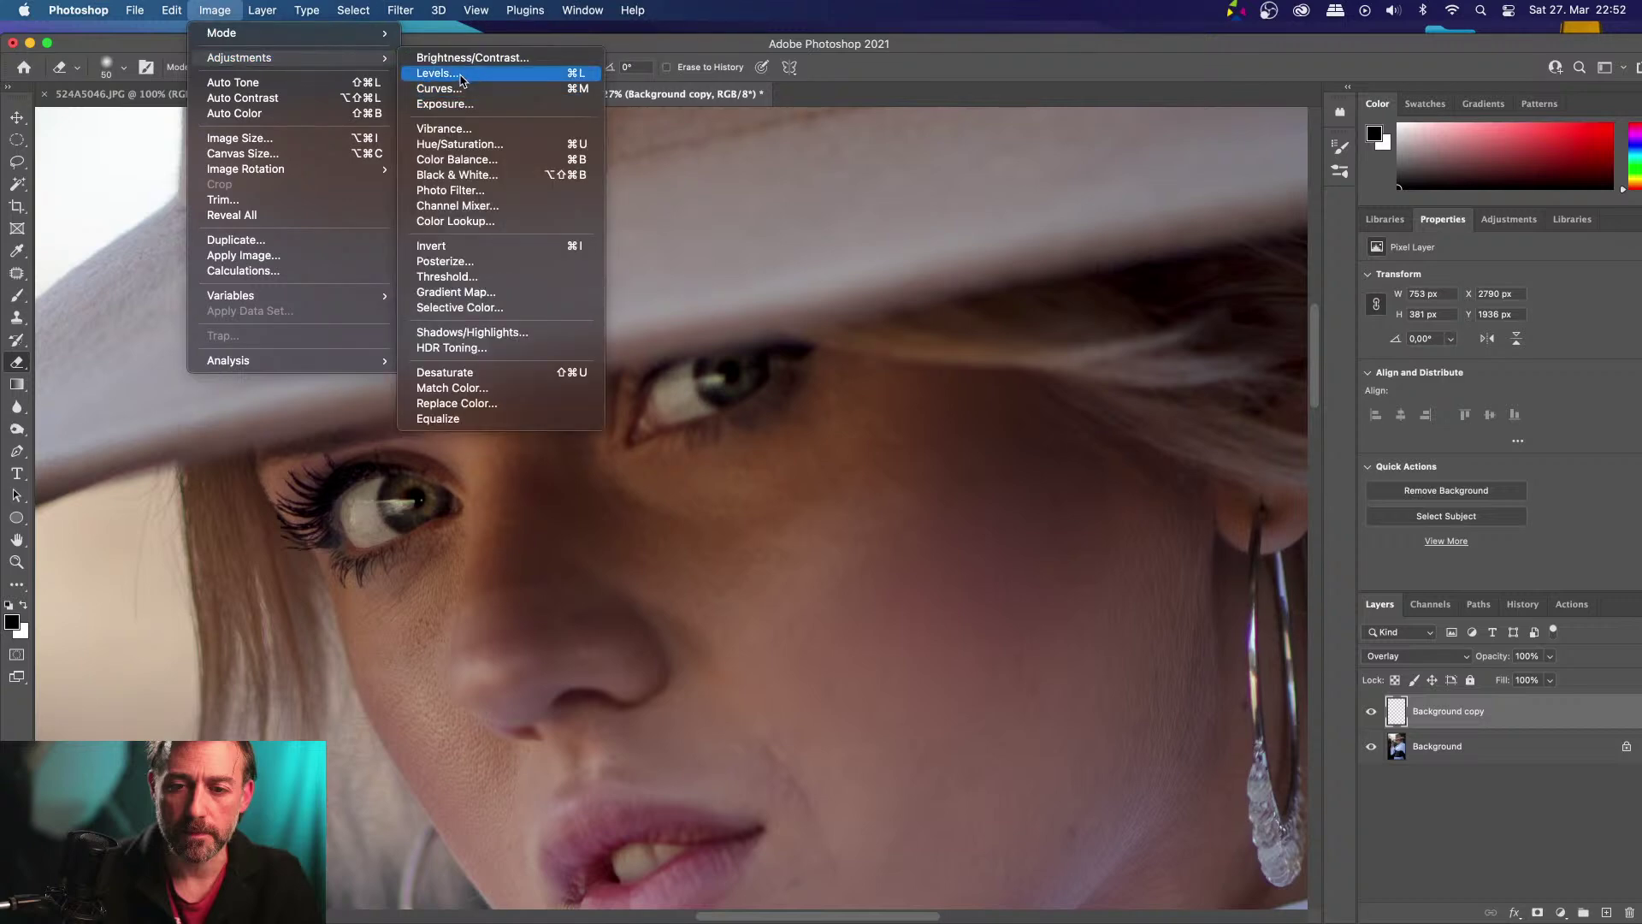
pyautogui.click(490, 164)
pyautogui.moveTo(633, 65); pyautogui.dragTo(477, 102)
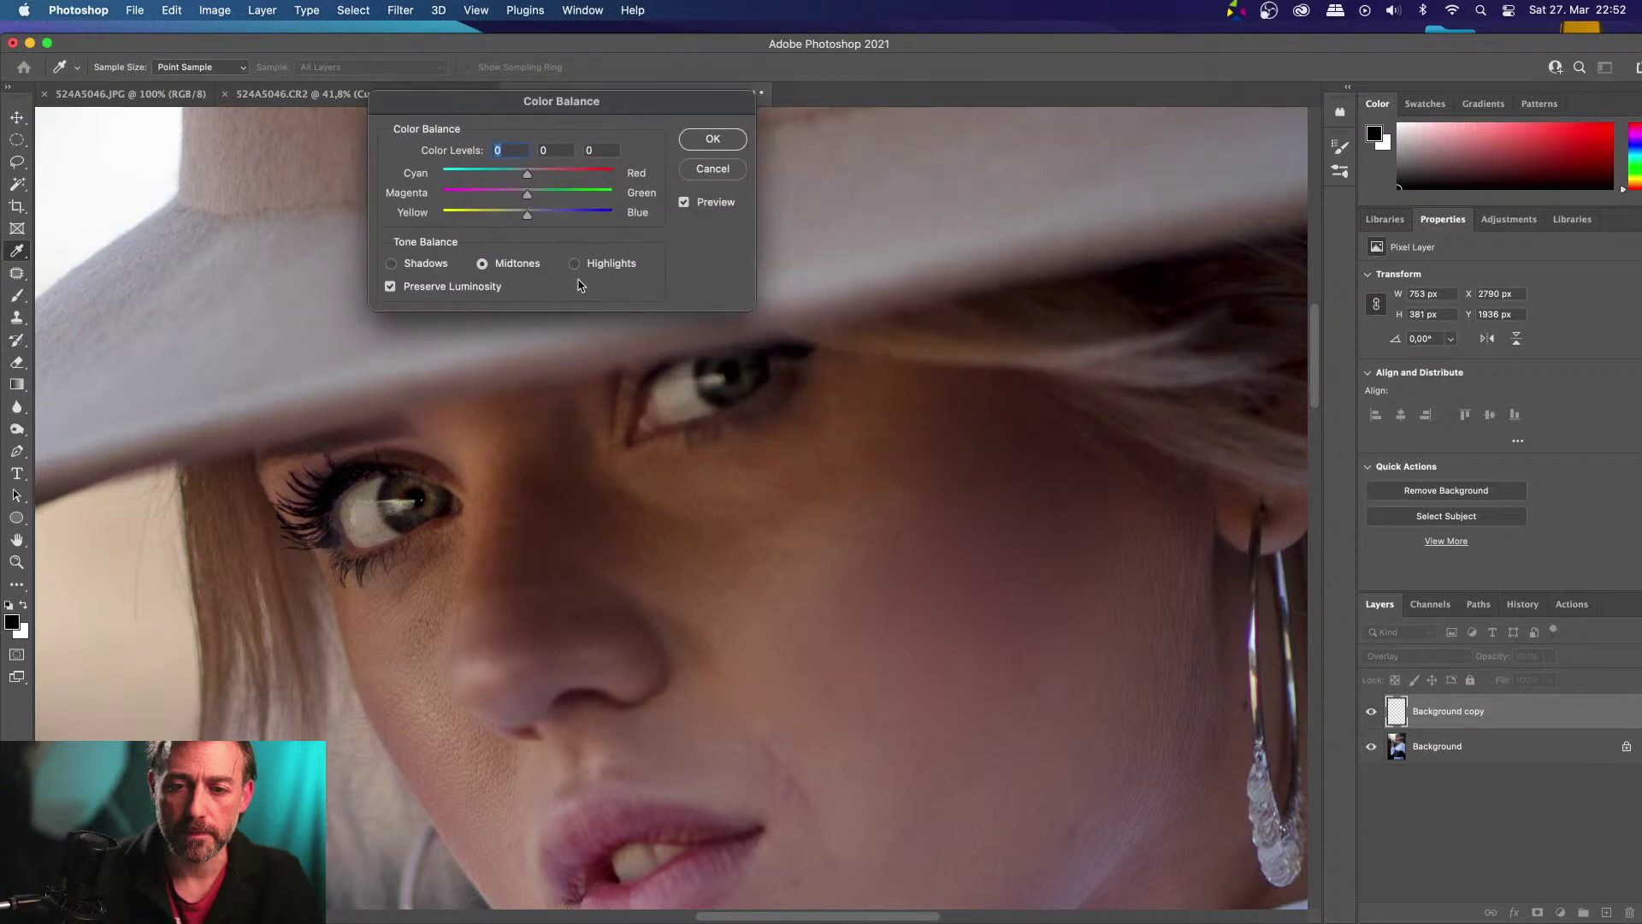
pyautogui.click(399, 265)
pyautogui.moveTo(530, 219)
pyautogui.mouseDown()
pyautogui.moveTo(545, 221)
pyautogui.moveTo(539, 202)
pyautogui.mouseUp()
pyautogui.click(540, 200)
pyautogui.moveTo(529, 181); pyautogui.dragTo(518, 181)
# Shift the irises' midtones and highlights toward blue and cyan, apply the Color Balance and check the whole face
pyautogui.click(482, 264)
pyautogui.moveTo(528, 219); pyautogui.dragTo(520, 177)
pyautogui.click(573, 264)
pyautogui.moveTo(527, 216); pyautogui.dragTo(515, 174)
pyautogui.click(707, 139)
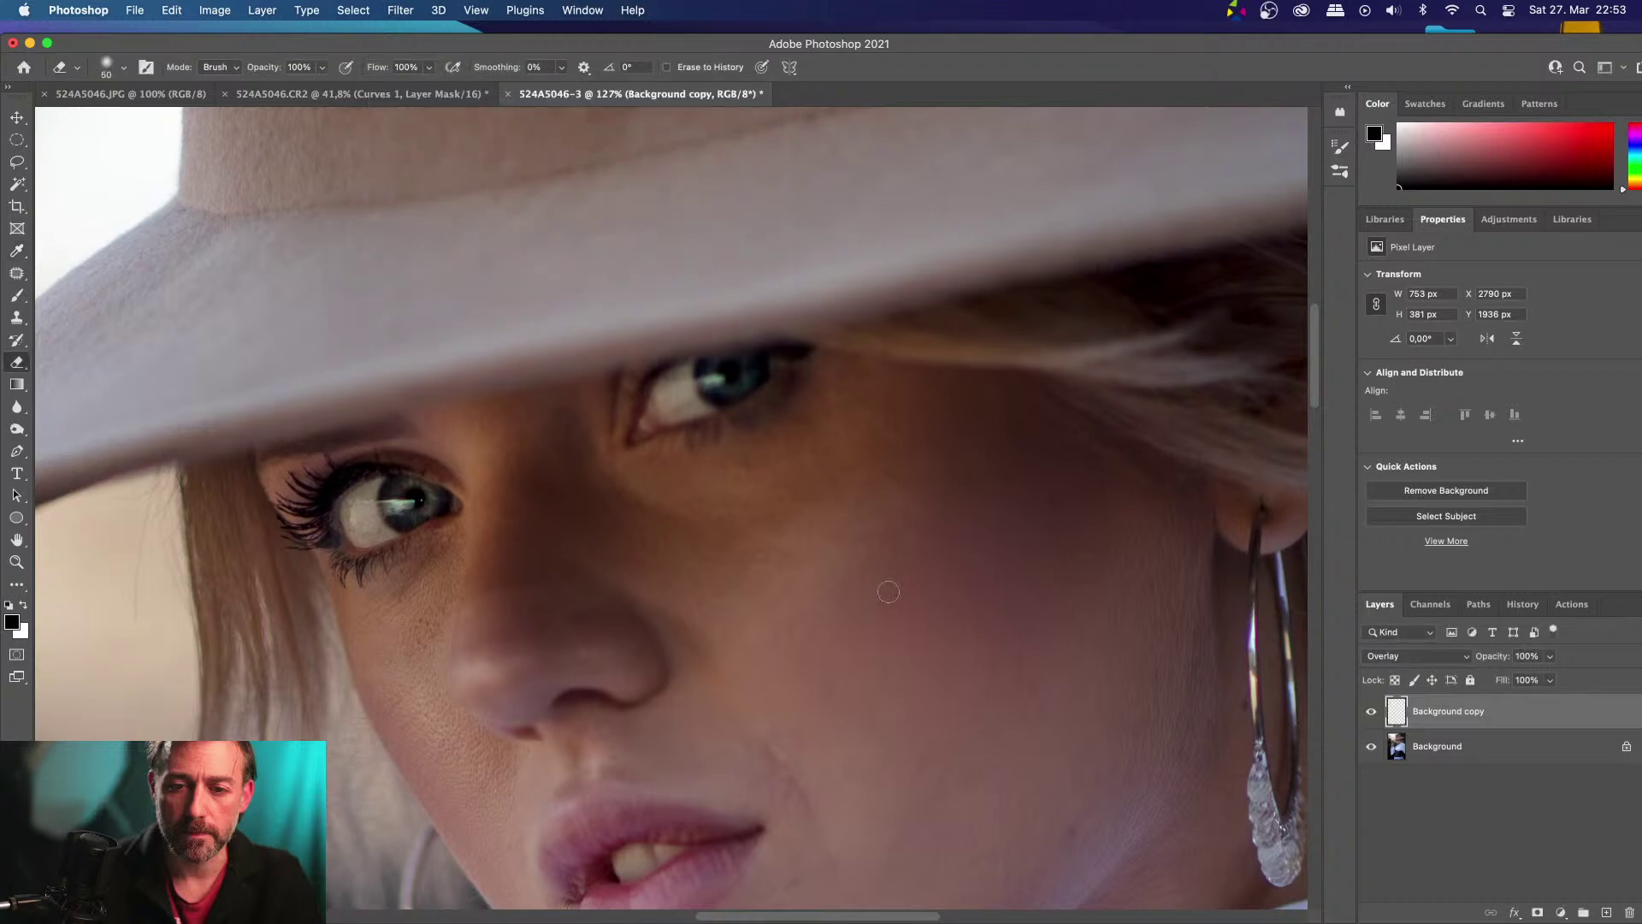
pyautogui.press('super+minus')
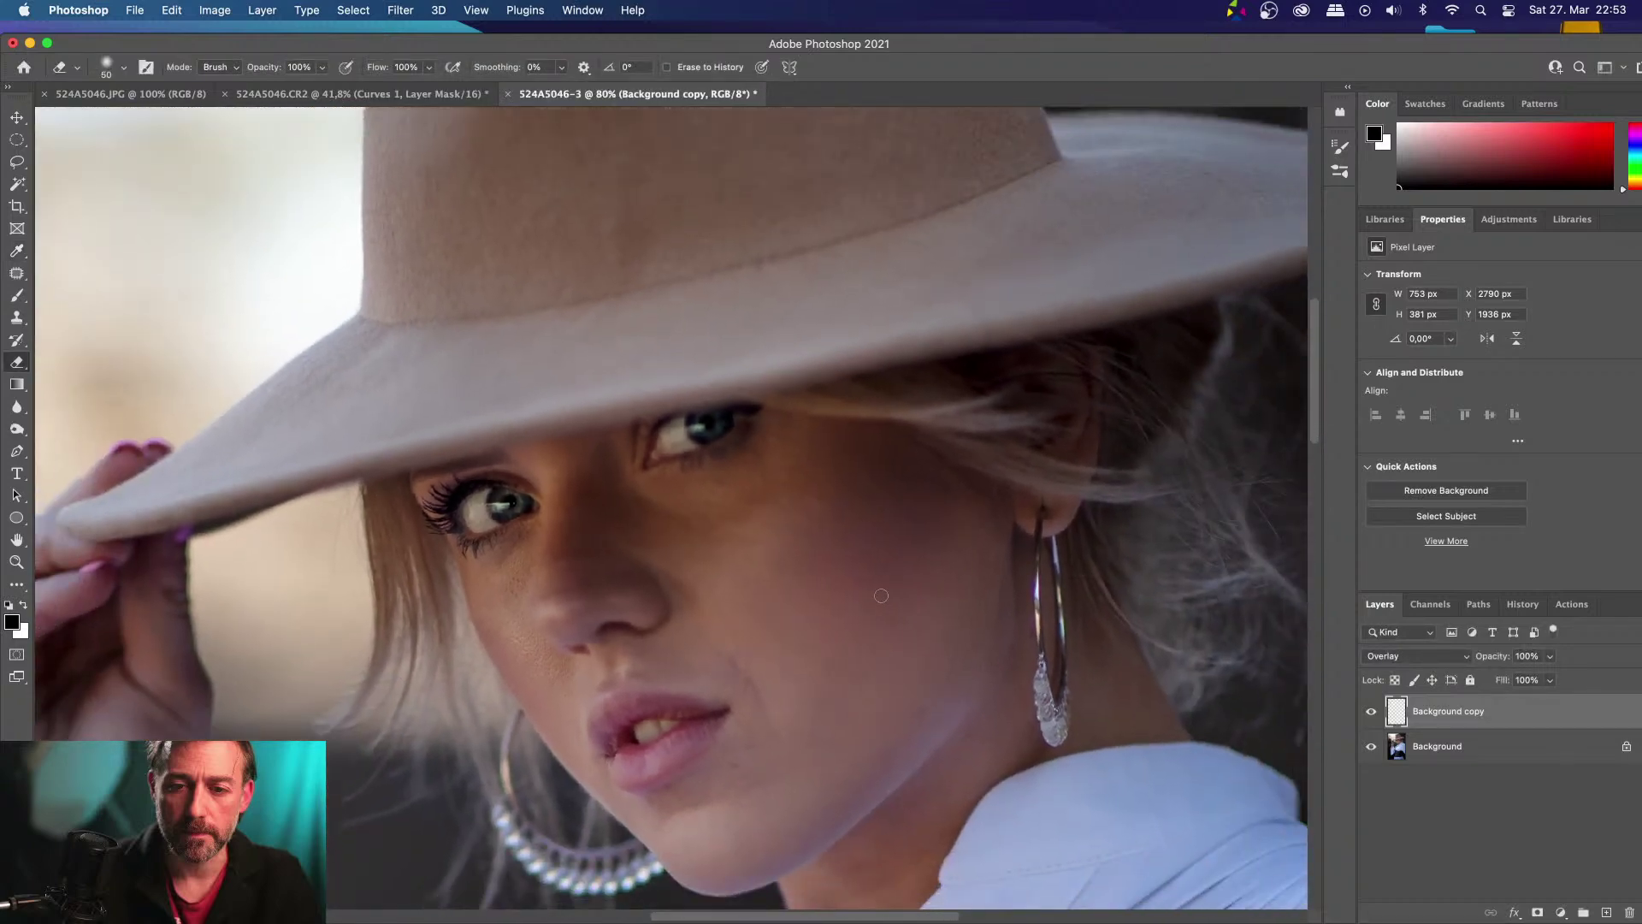
pyautogui.hscroll(-4, 881, 596)
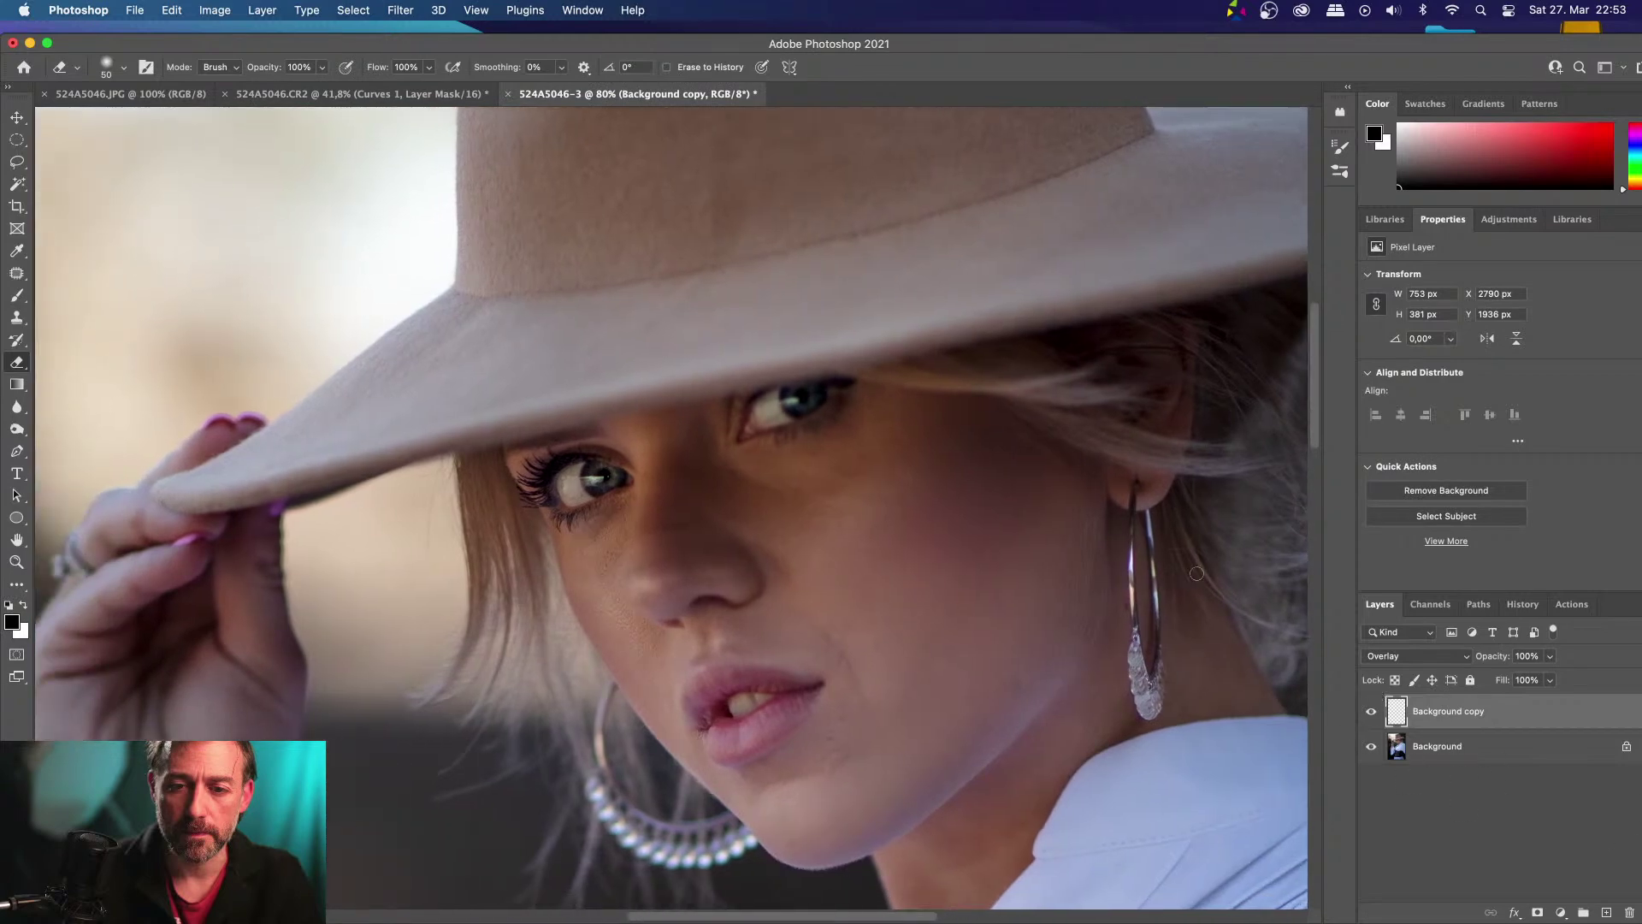
# Toggle the iris layer's visibility to compare the blue-tinted eyes with the original in the wider portrait
pyautogui.press('super+minus')
pyautogui.press('super+minus')
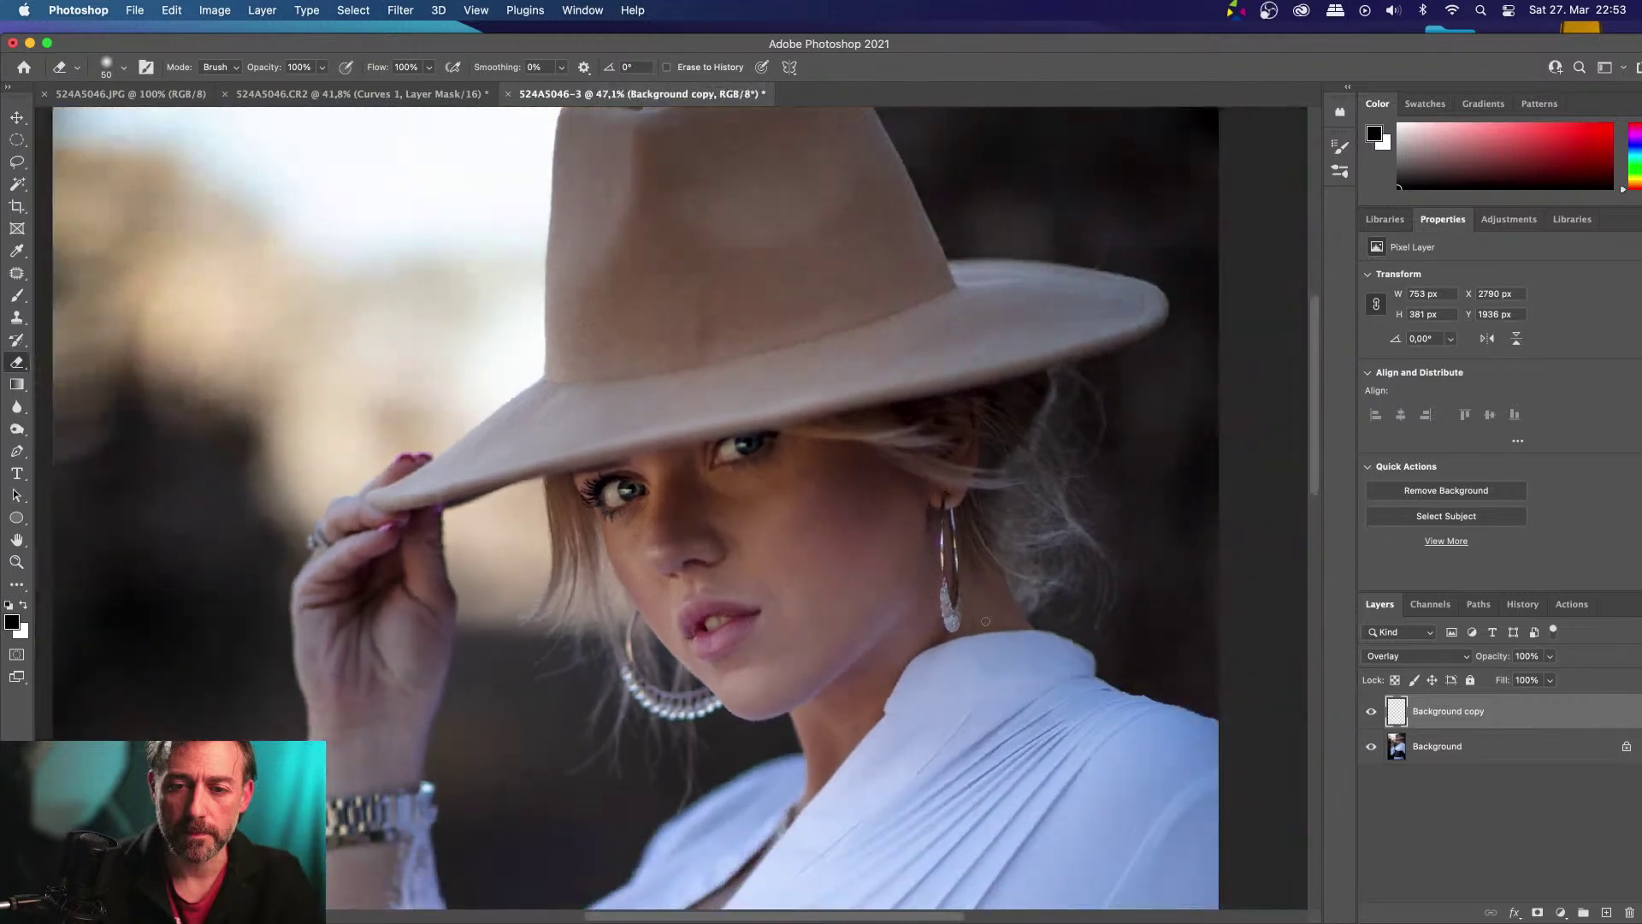
pyautogui.click(1373, 713)
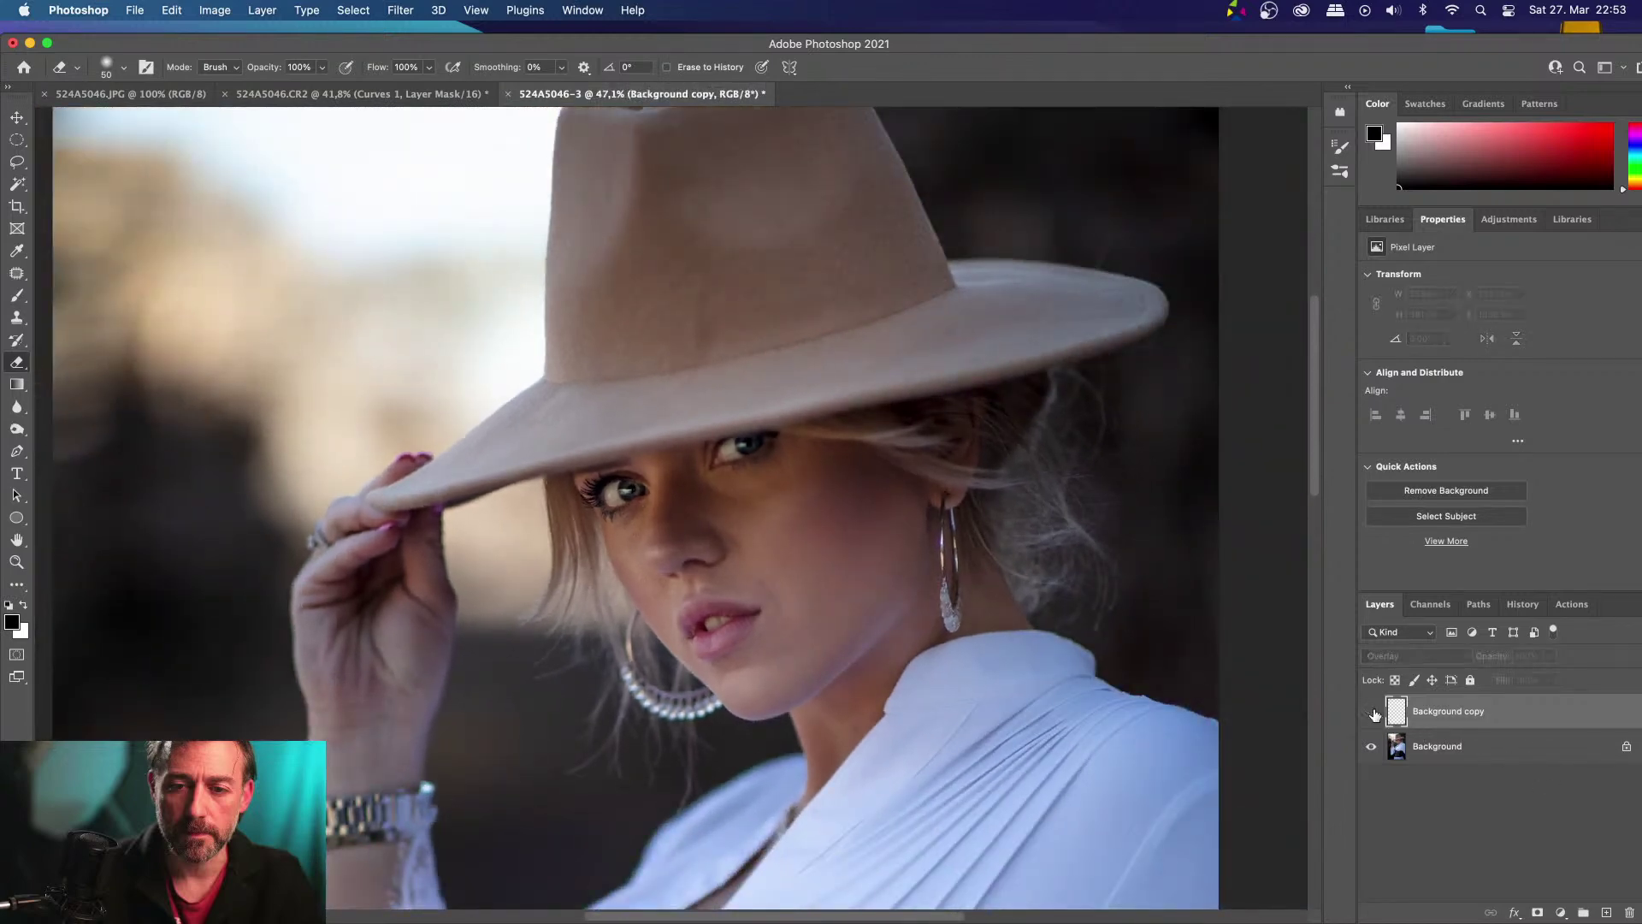
pyautogui.click(1374, 713)
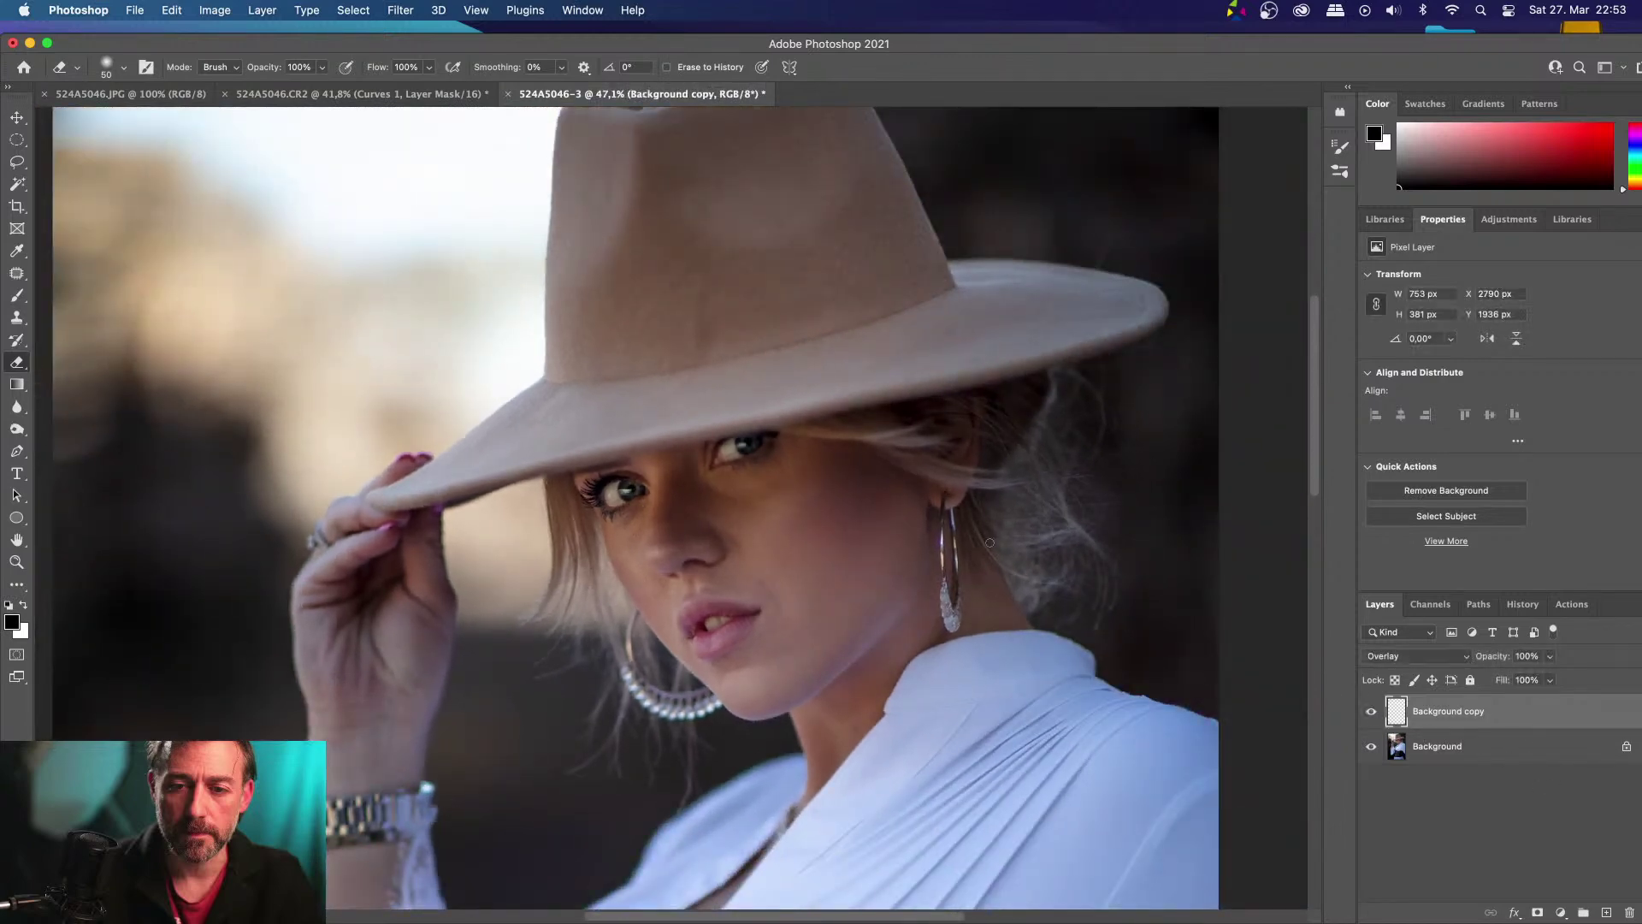
pyautogui.press('super+plus')
pyautogui.press('super+plus')
pyautogui.press('super+plus')
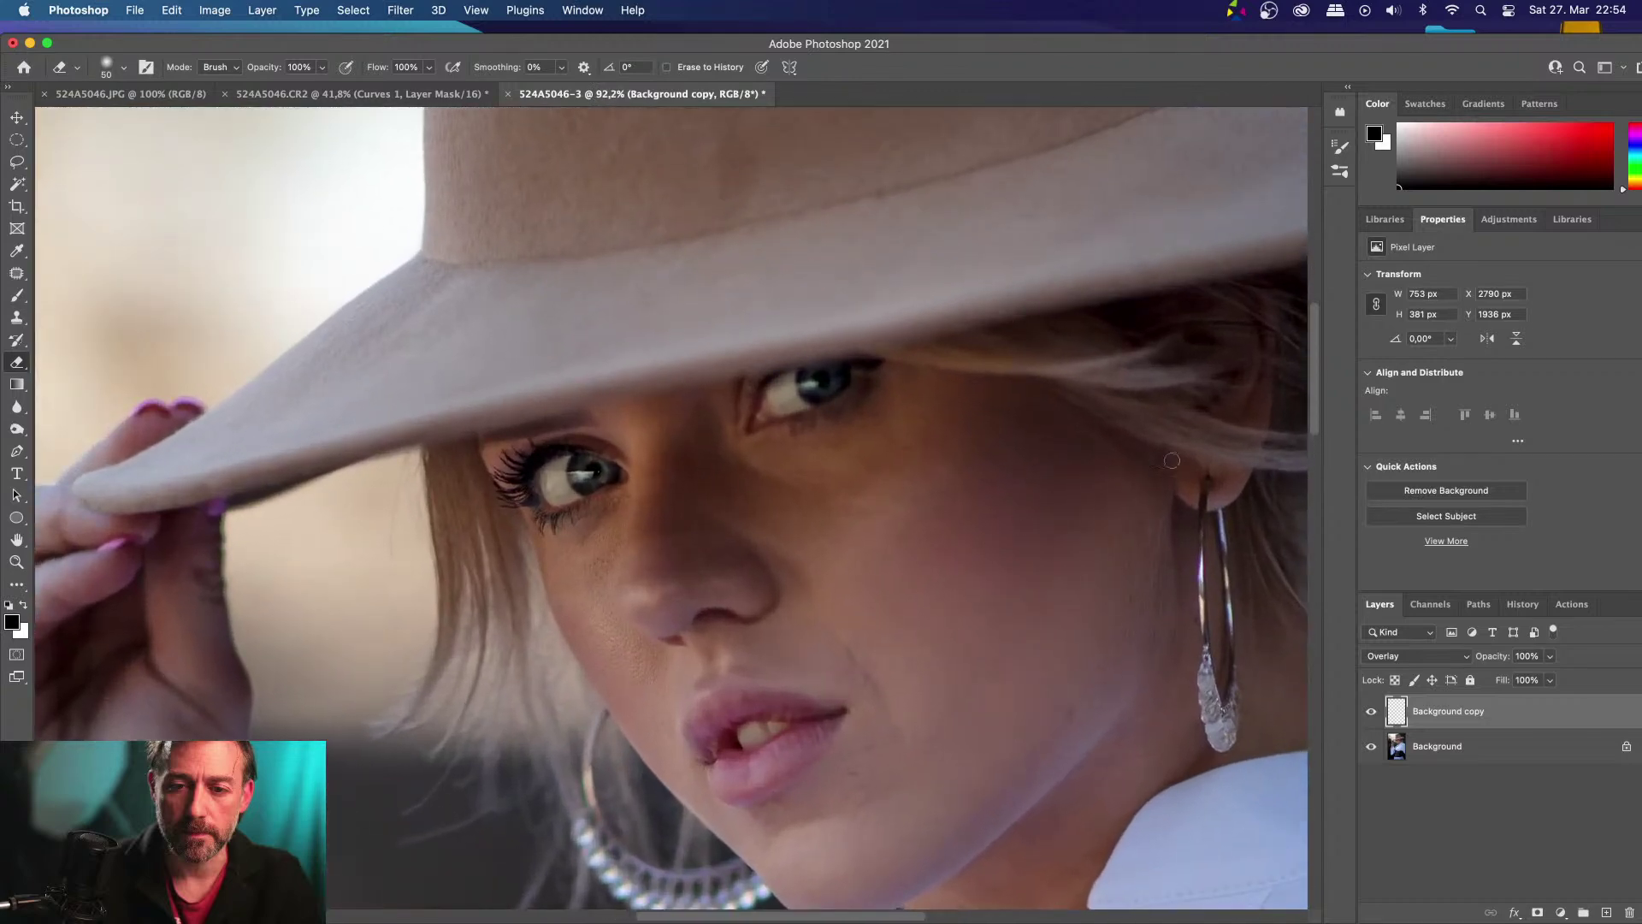
# Lower the iris layer's opacity to 60% and keep that layer selected
pyautogui.click(1550, 656)
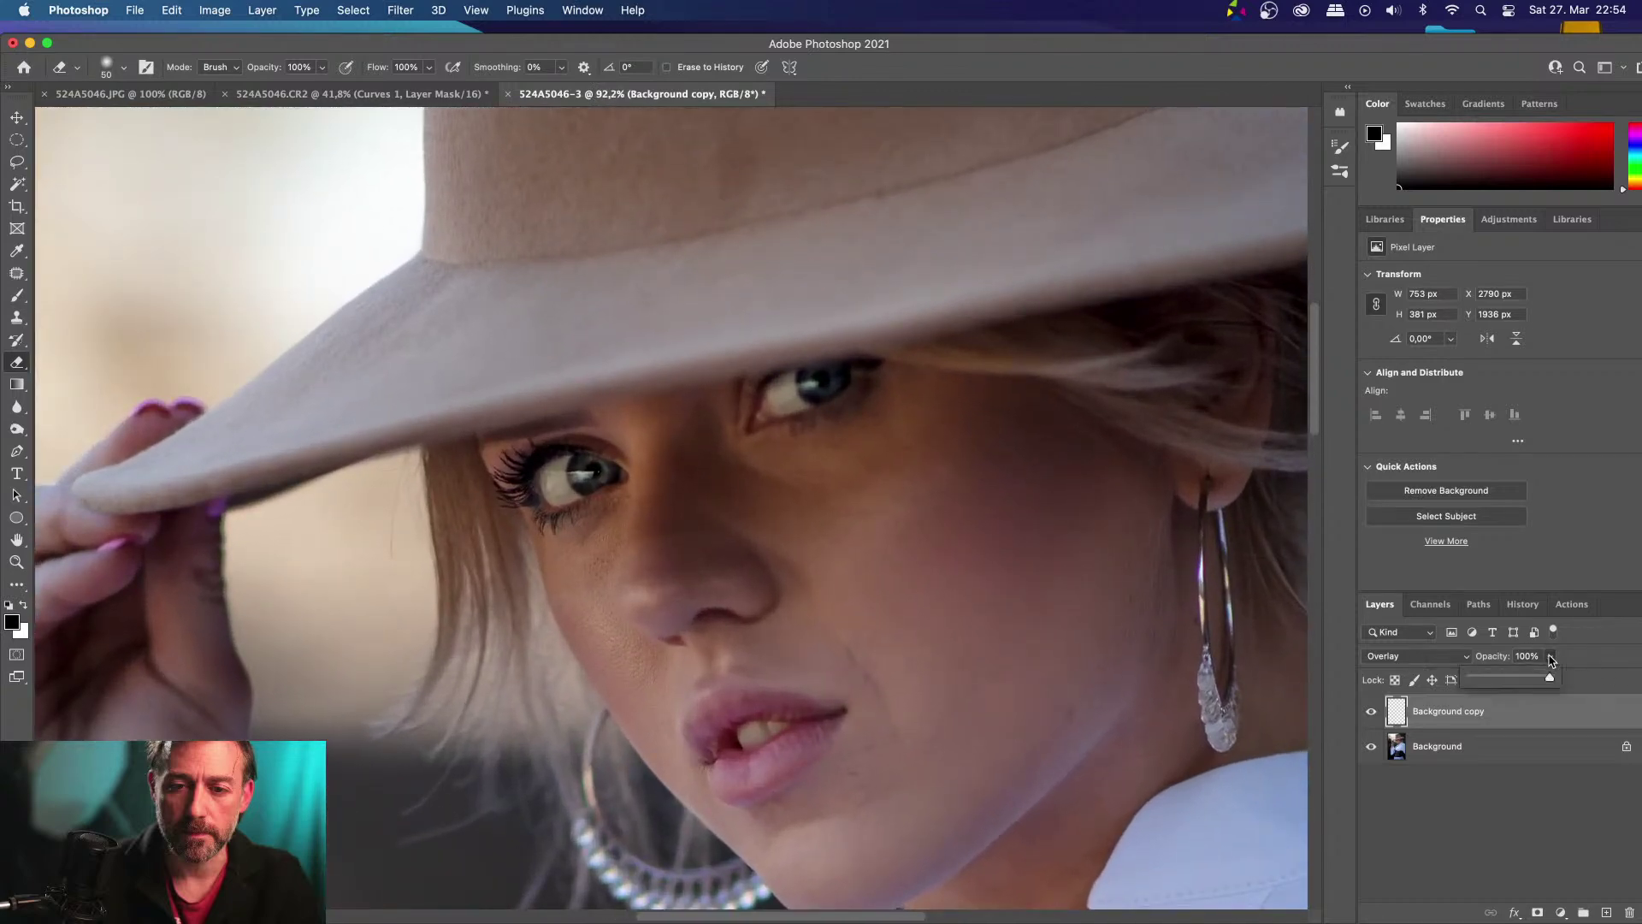
pyautogui.moveTo(1547, 678); pyautogui.dragTo(1520, 680)
pyautogui.click(1518, 804)
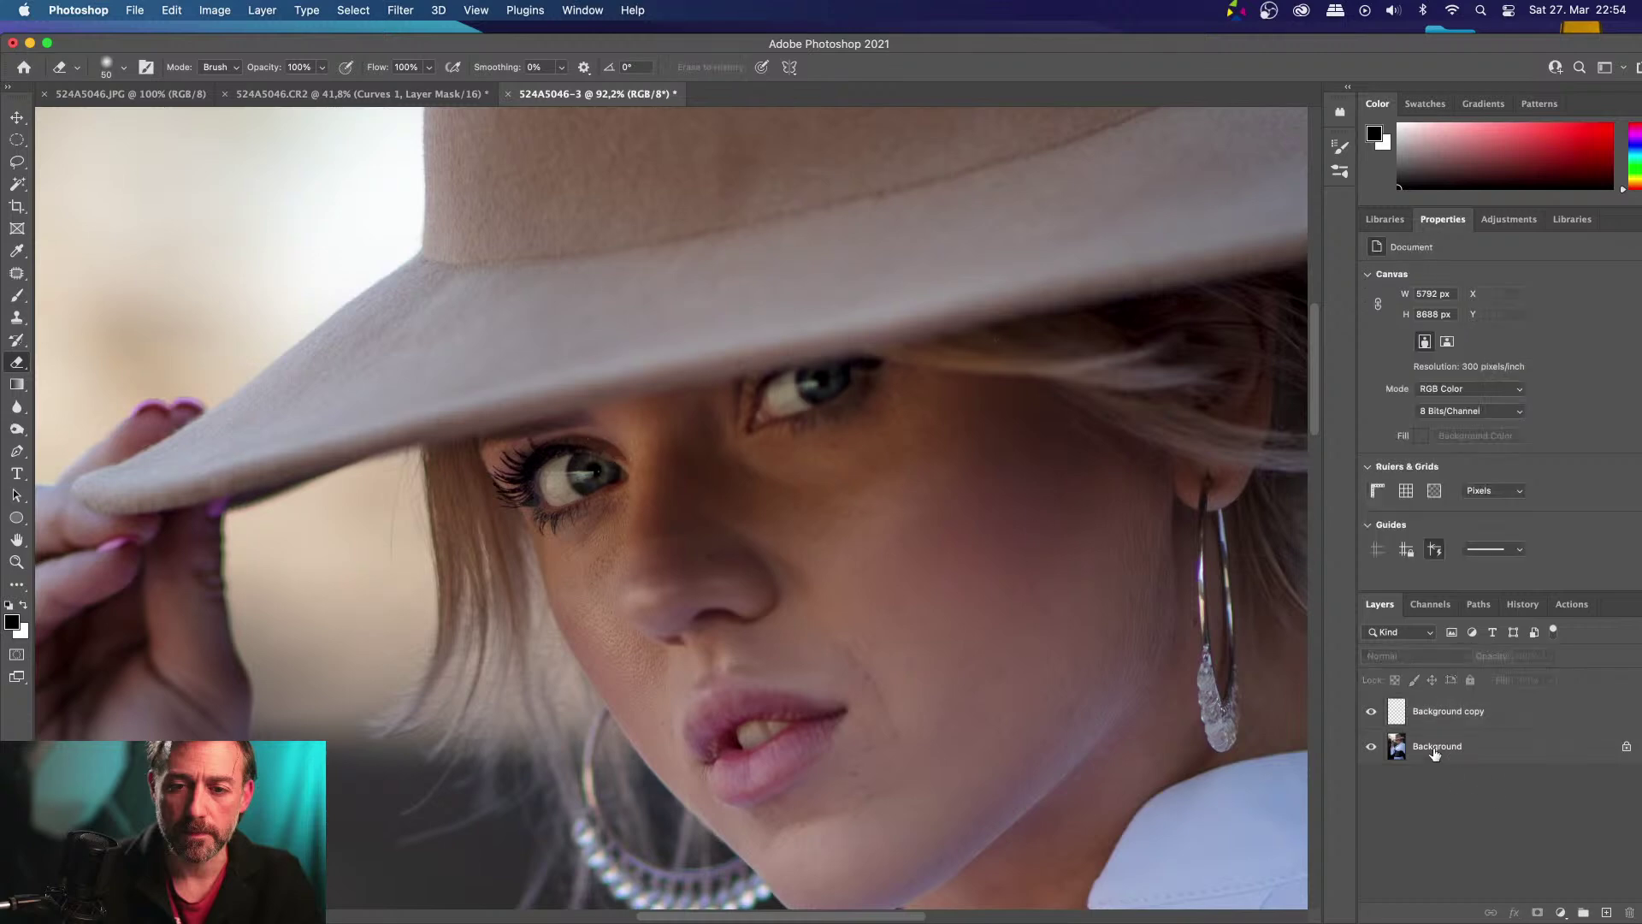
pyautogui.click(1528, 705)
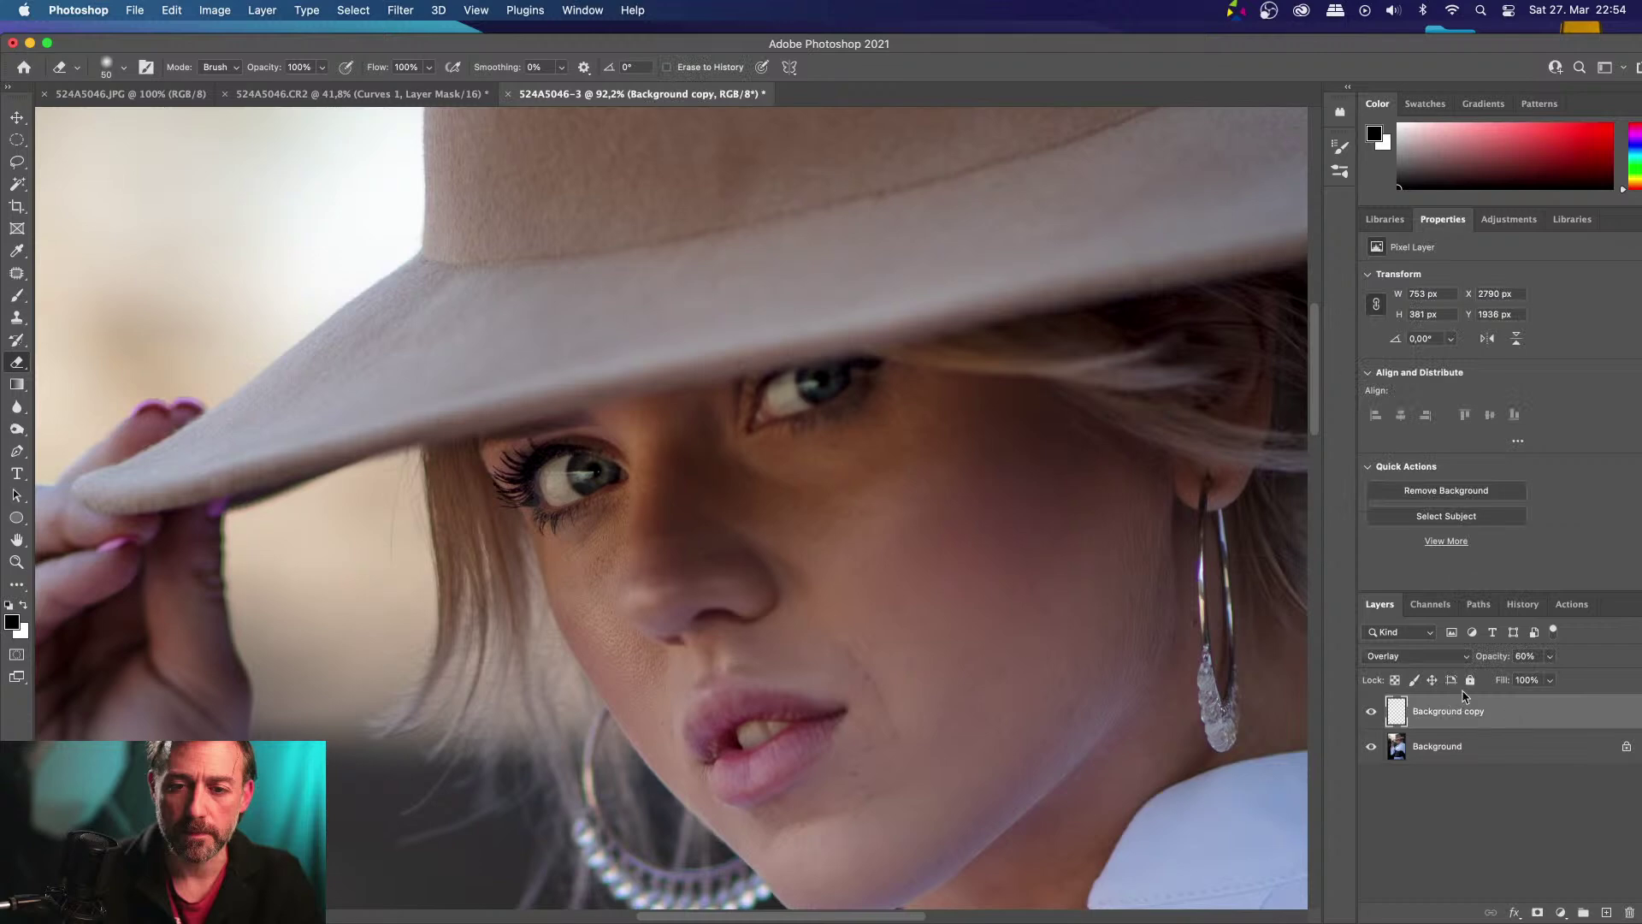
# Compare the eyes with the softened iris layer hidden and shown, both close up and across the whole face
pyautogui.click(1371, 711)
pyautogui.click(1373, 711)
pyautogui.click(1372, 710)
pyautogui.click(1373, 711)
pyautogui.click(1372, 711)
pyautogui.click(1372, 711)
pyautogui.scroll(1, 839, 504)
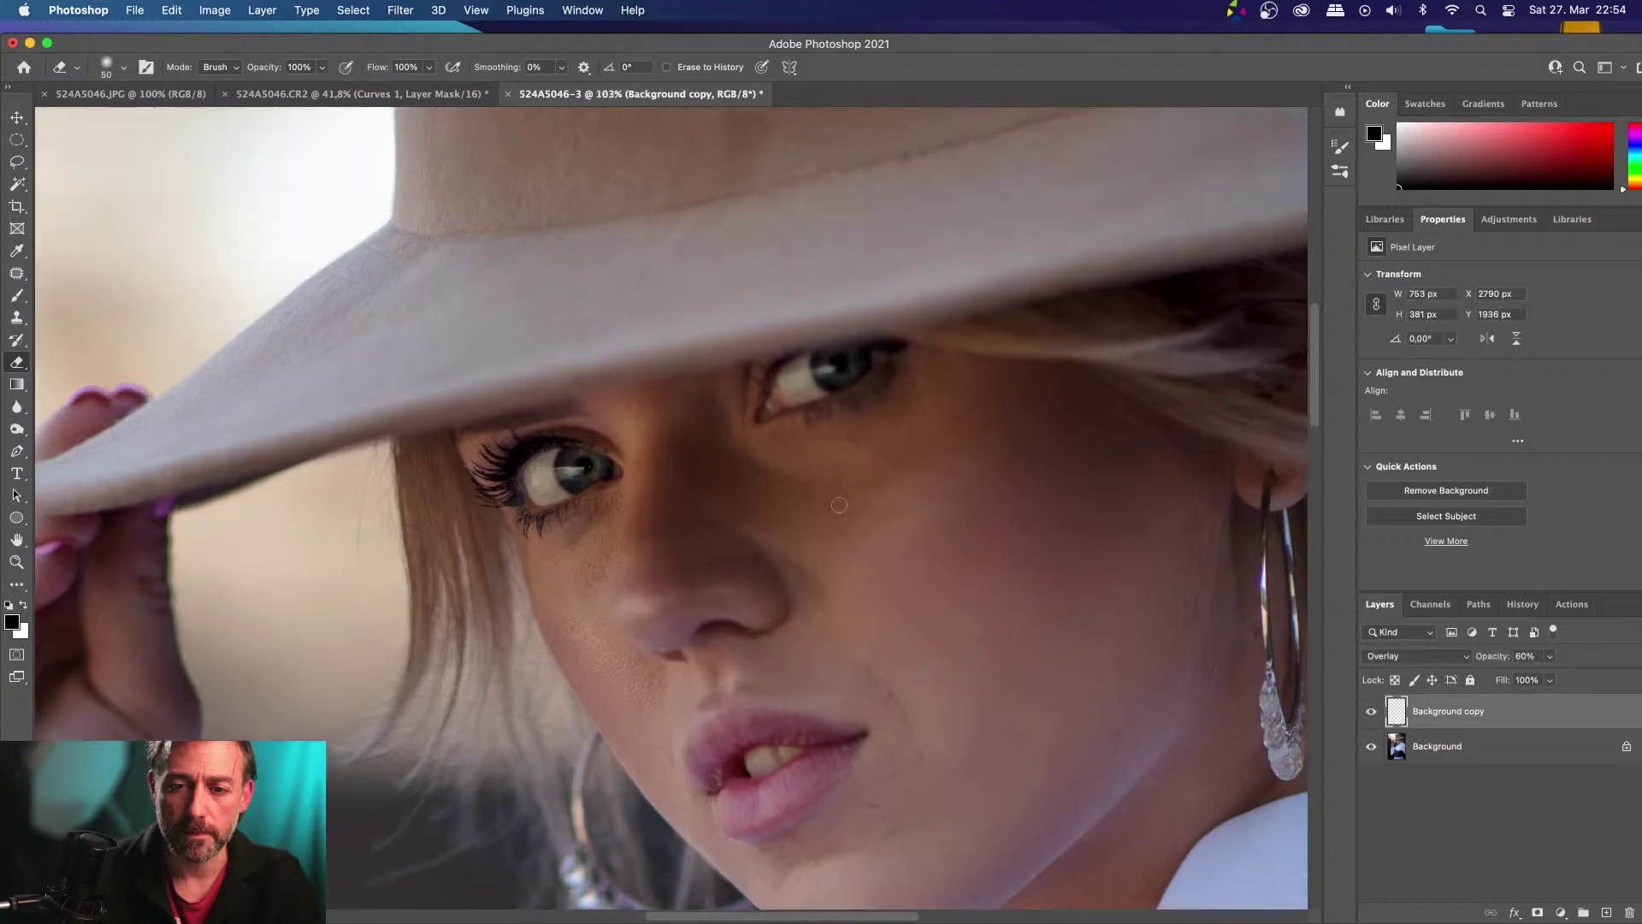
pyautogui.scroll(5, 839, 504)
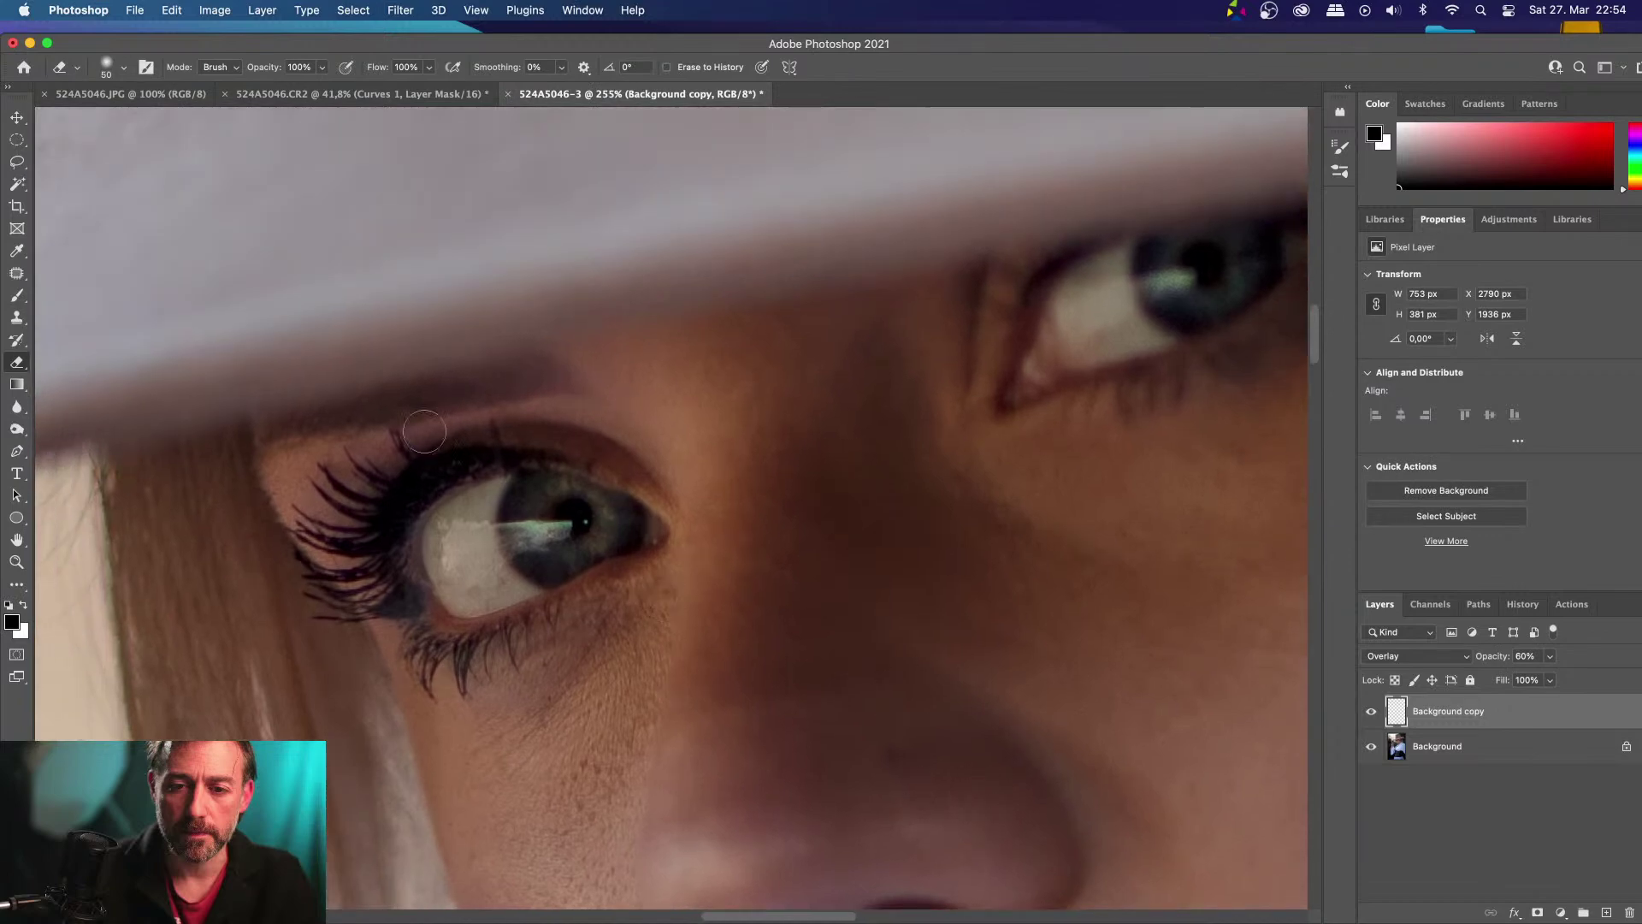
pyautogui.click(1372, 711)
pyautogui.click(1372, 712)
pyautogui.scroll(-5, 708, 630)
pyautogui.scroll(-3, 708, 631)
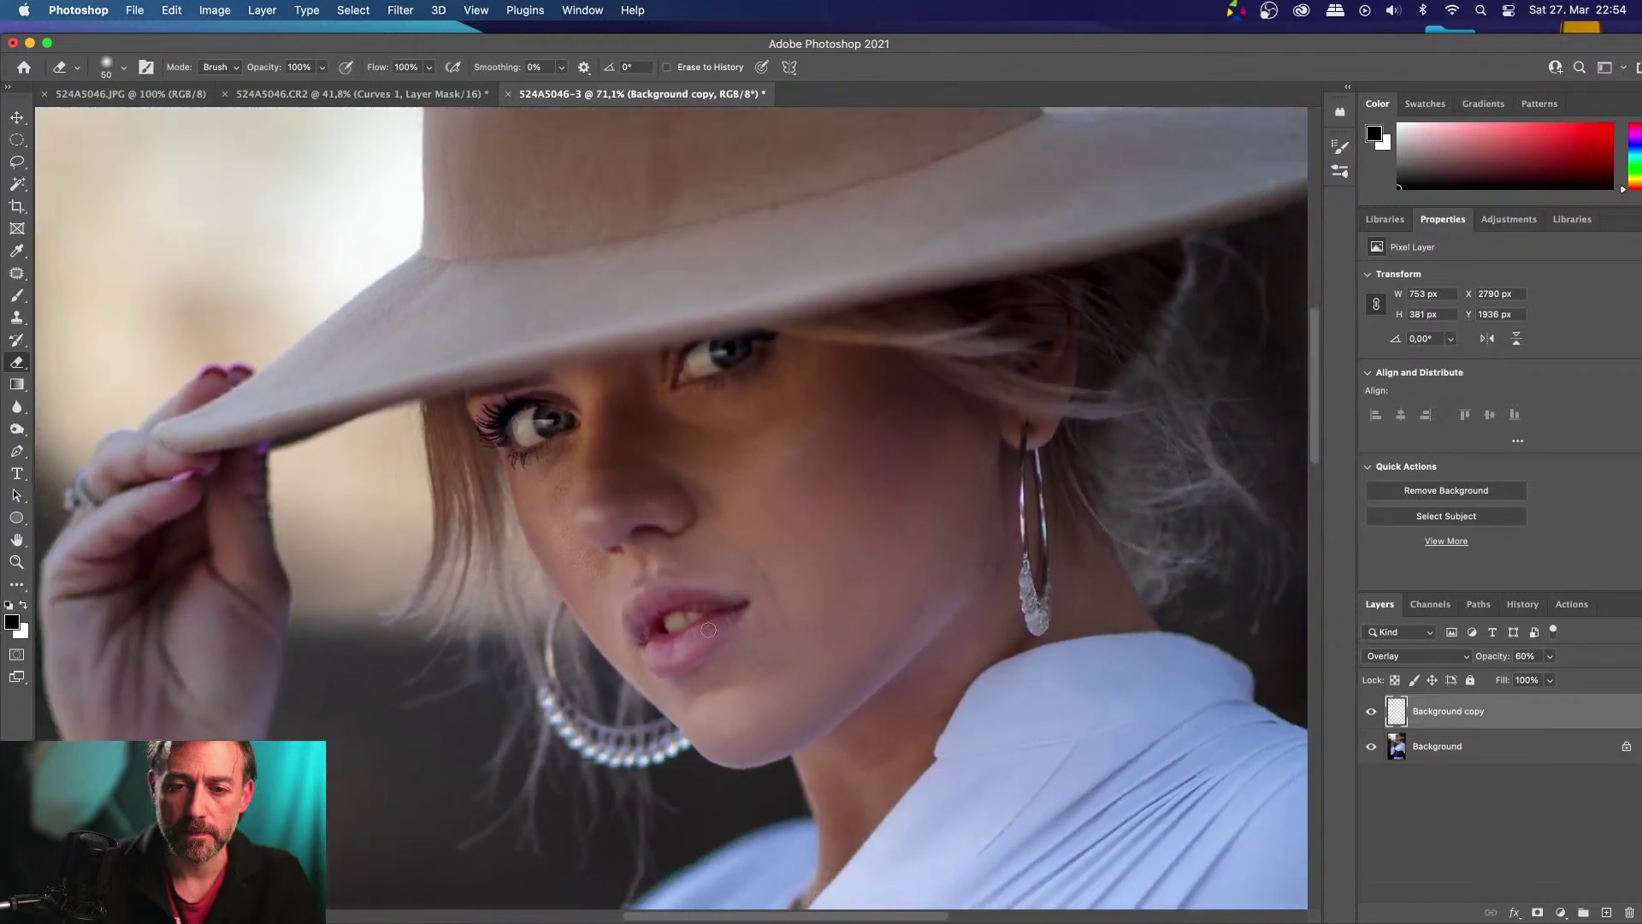
pyautogui.scroll(3, 708, 630)
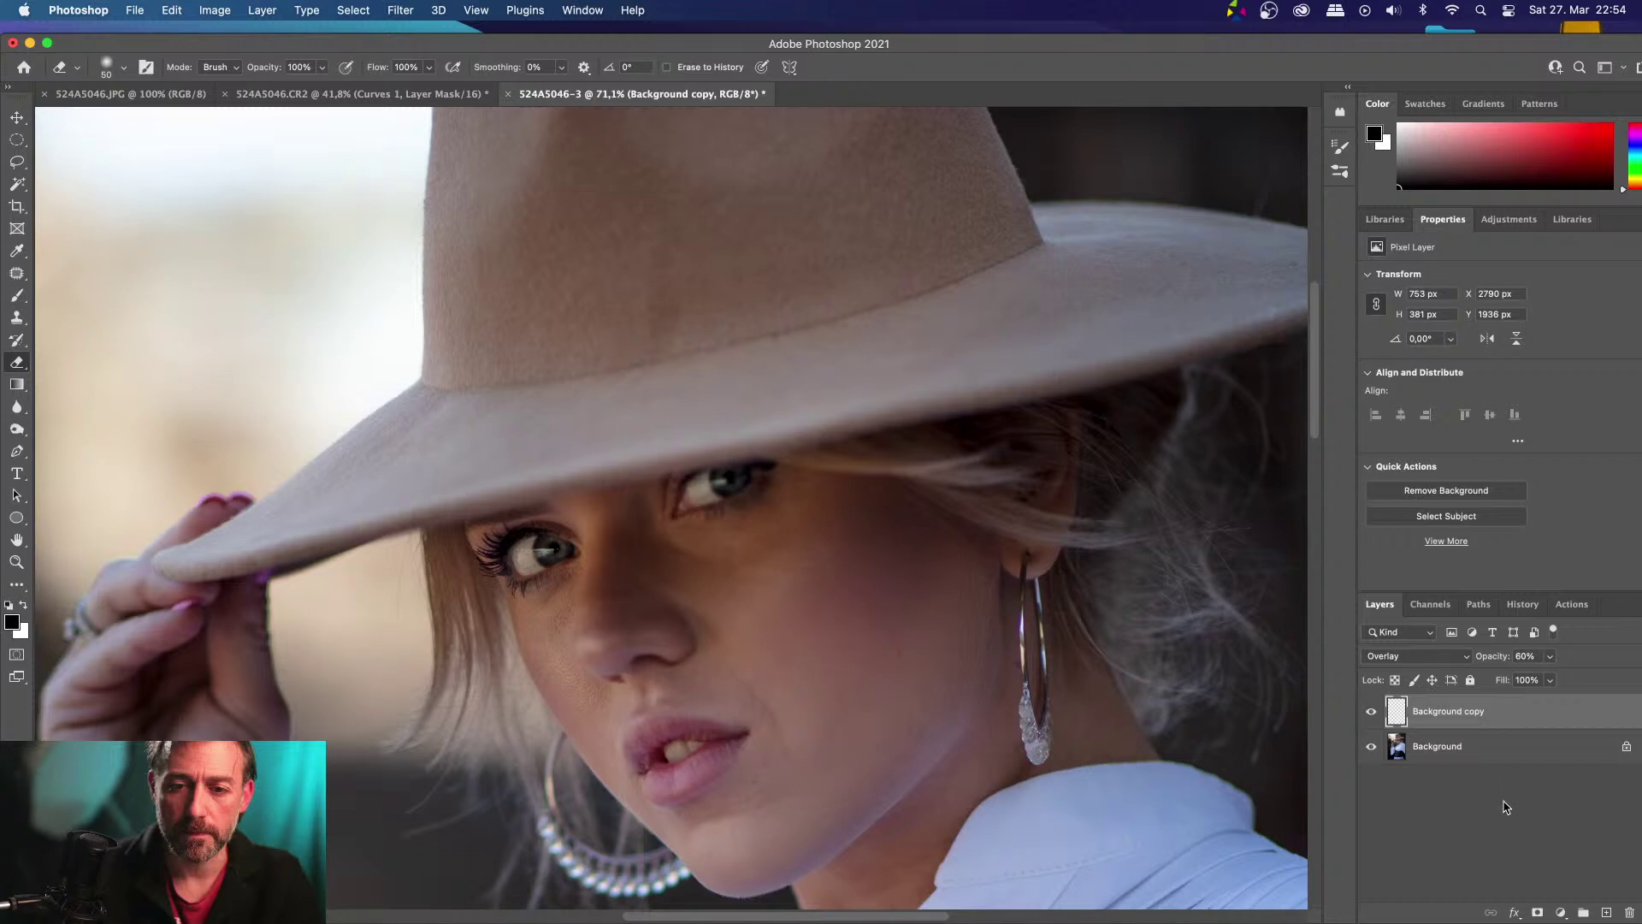
# Merge the visible layers into the Background and duplicate the merged layer
pyautogui.rightClick(1458, 733)
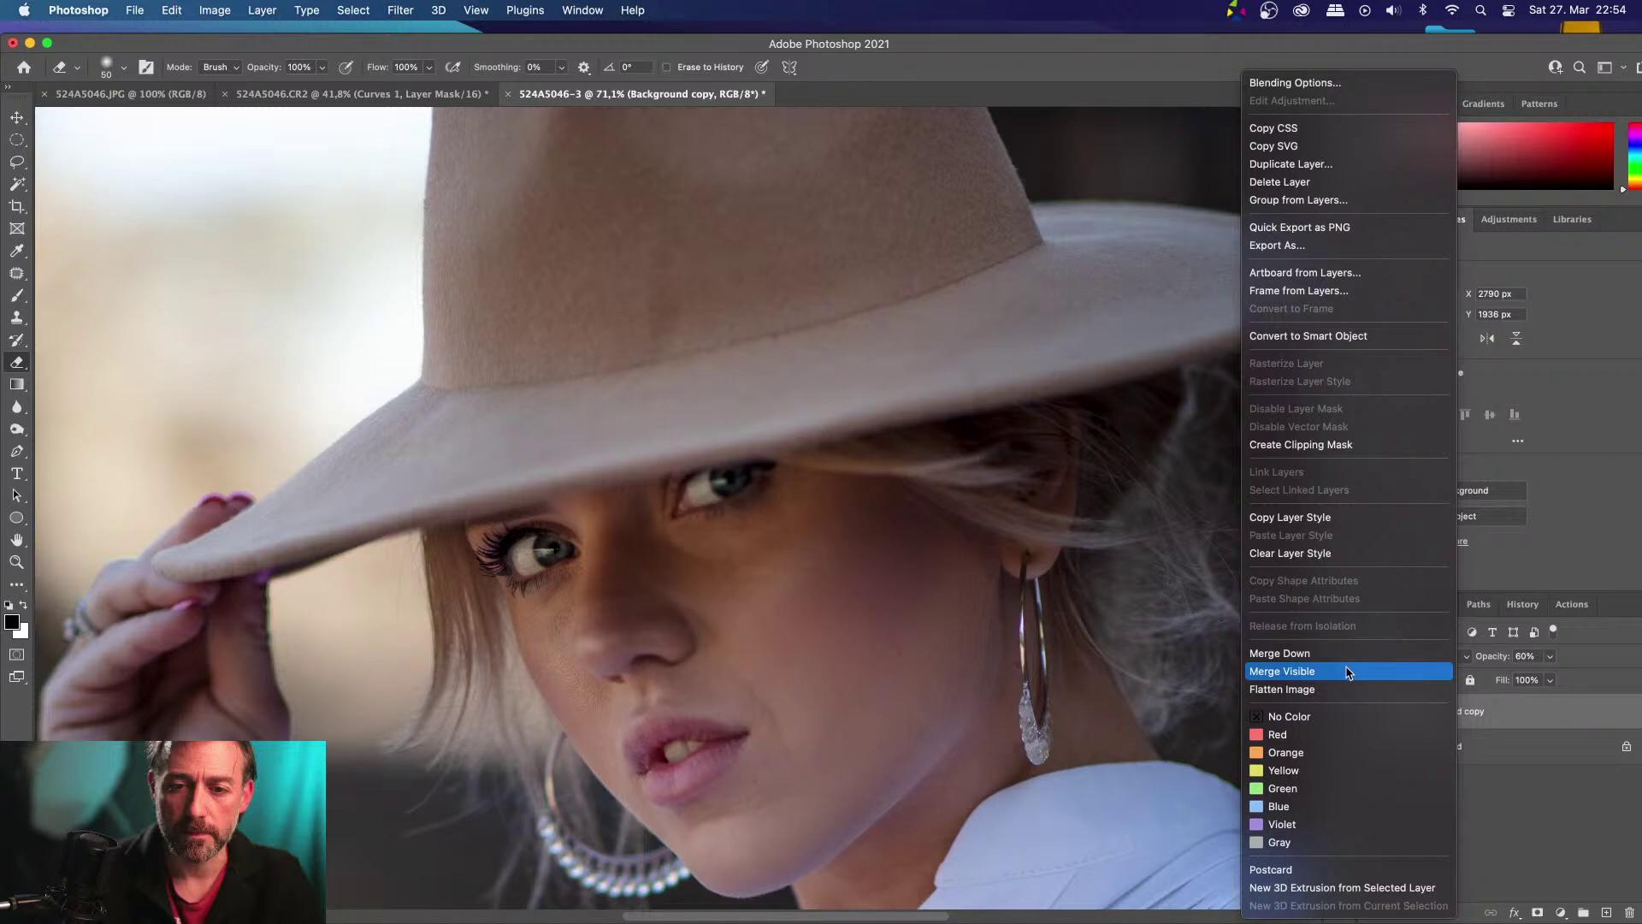
pyautogui.click(1317, 669)
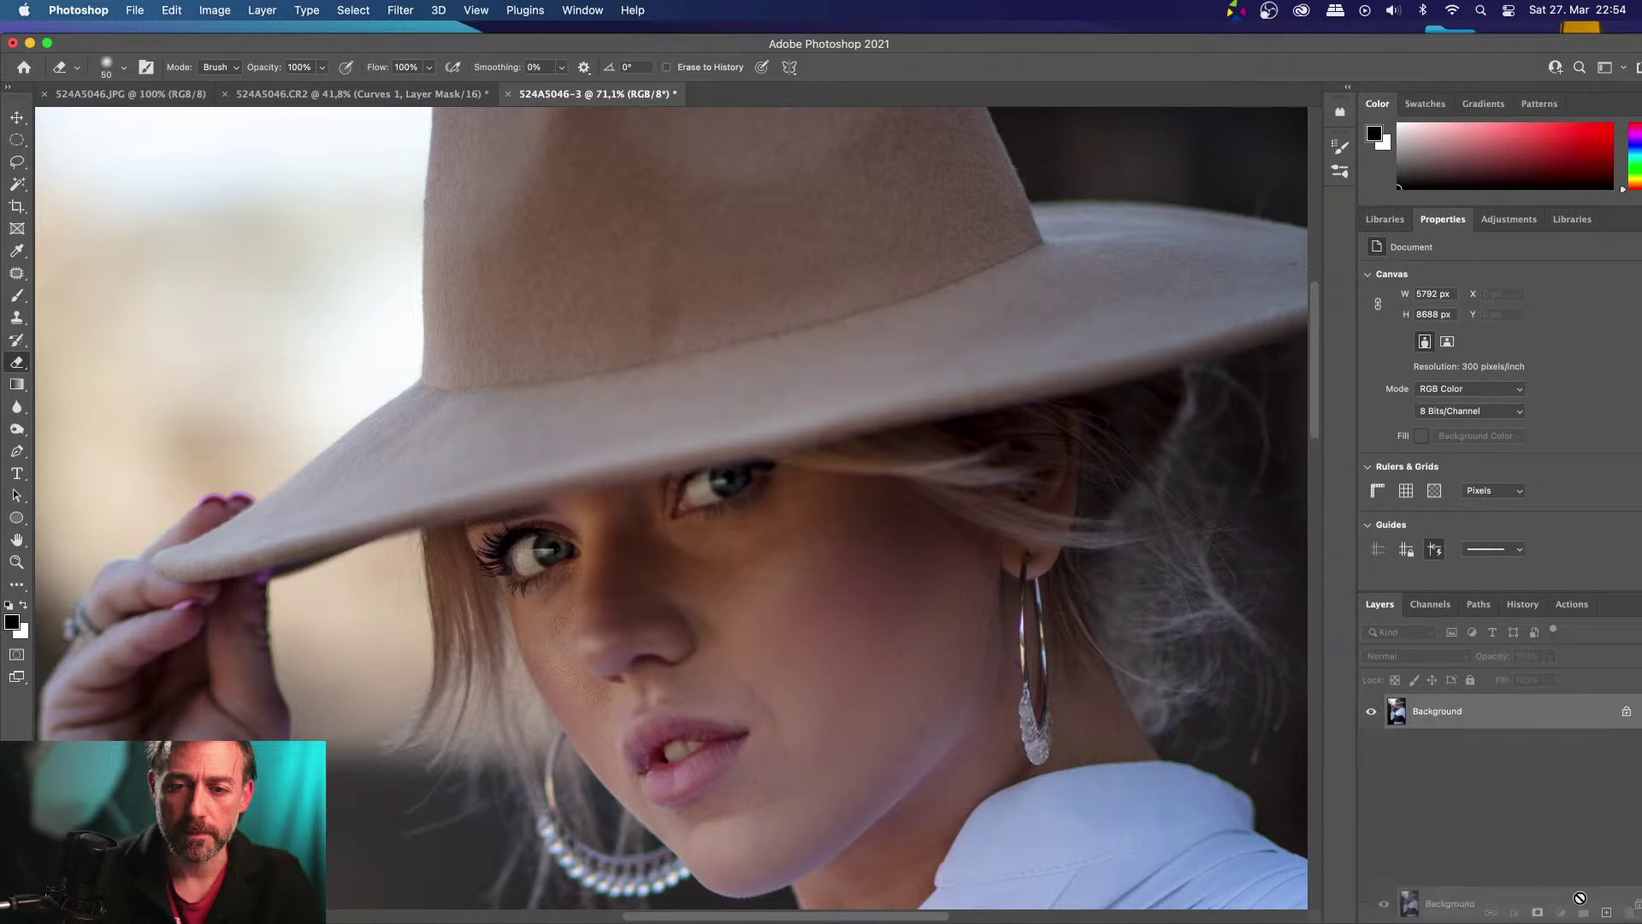
pyautogui.moveTo(1599, 920); pyautogui.dragTo(1605, 912)
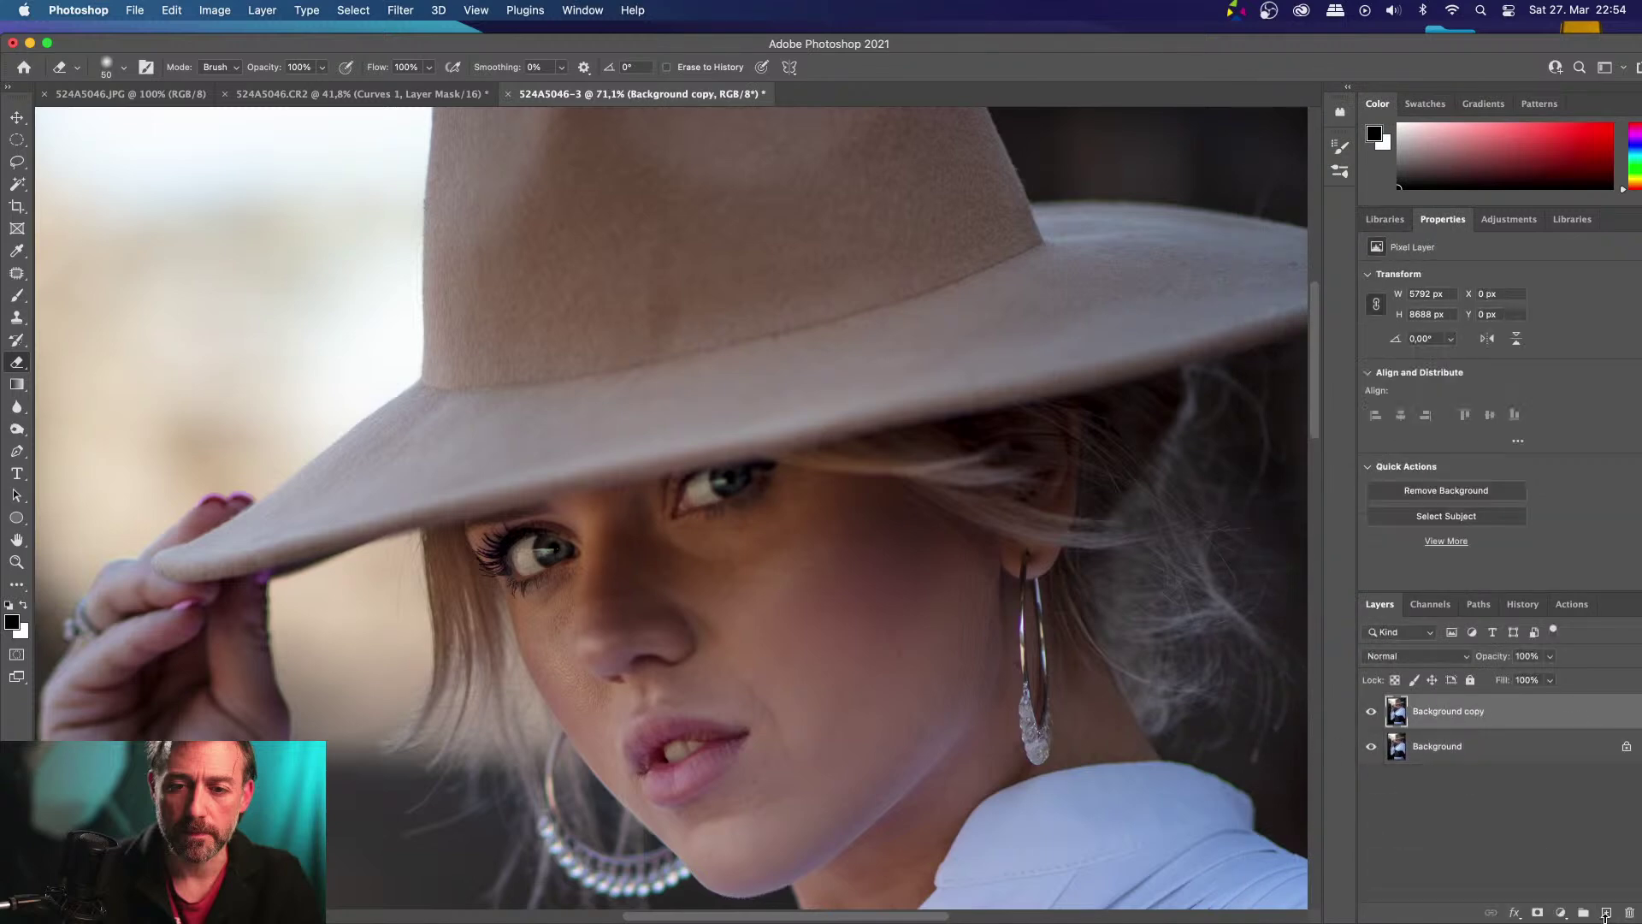
# Apply a High Pass filter with a radius of about 18 pixels to the Background copy layer
pyautogui.scroll(5, 813, 564)
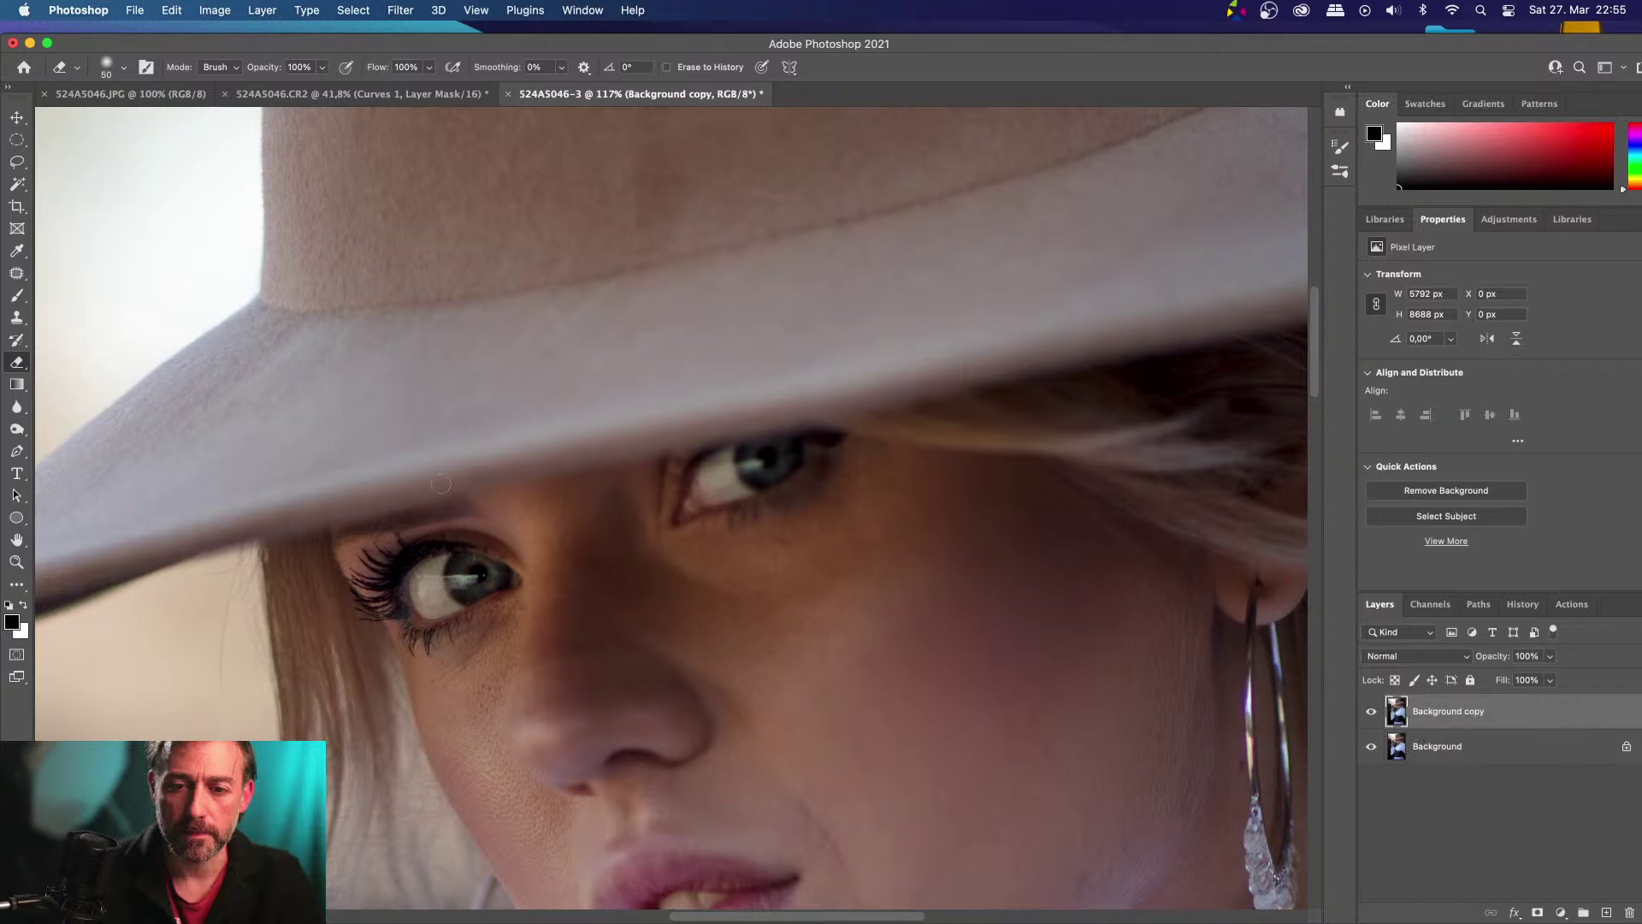
pyautogui.click(399, 10)
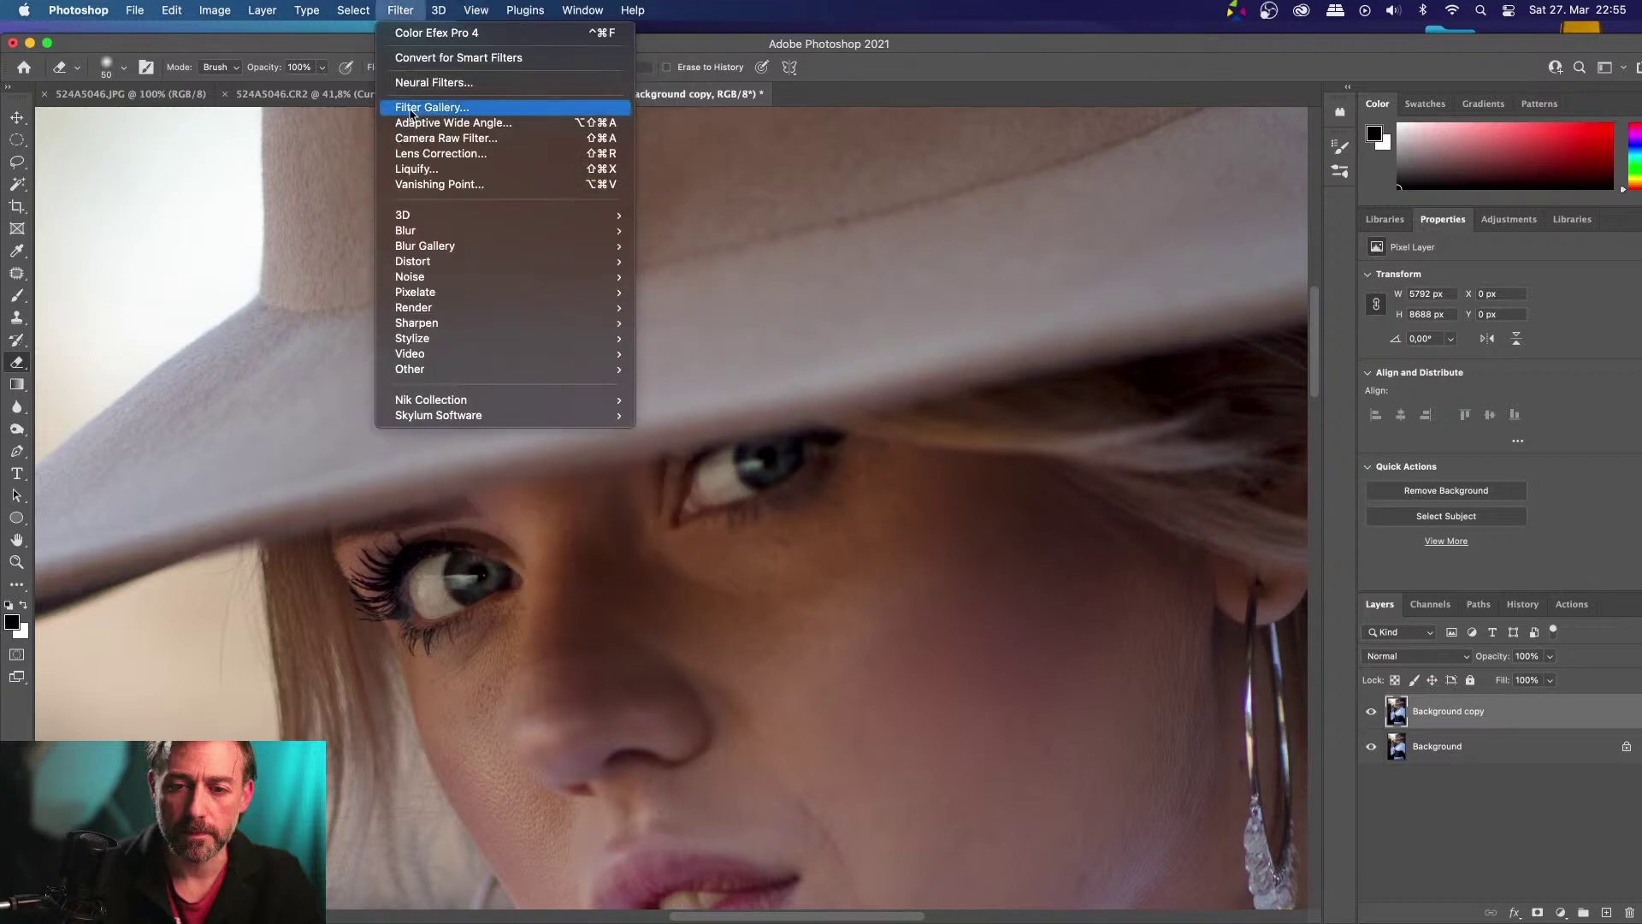
pyautogui.moveTo(478, 370)
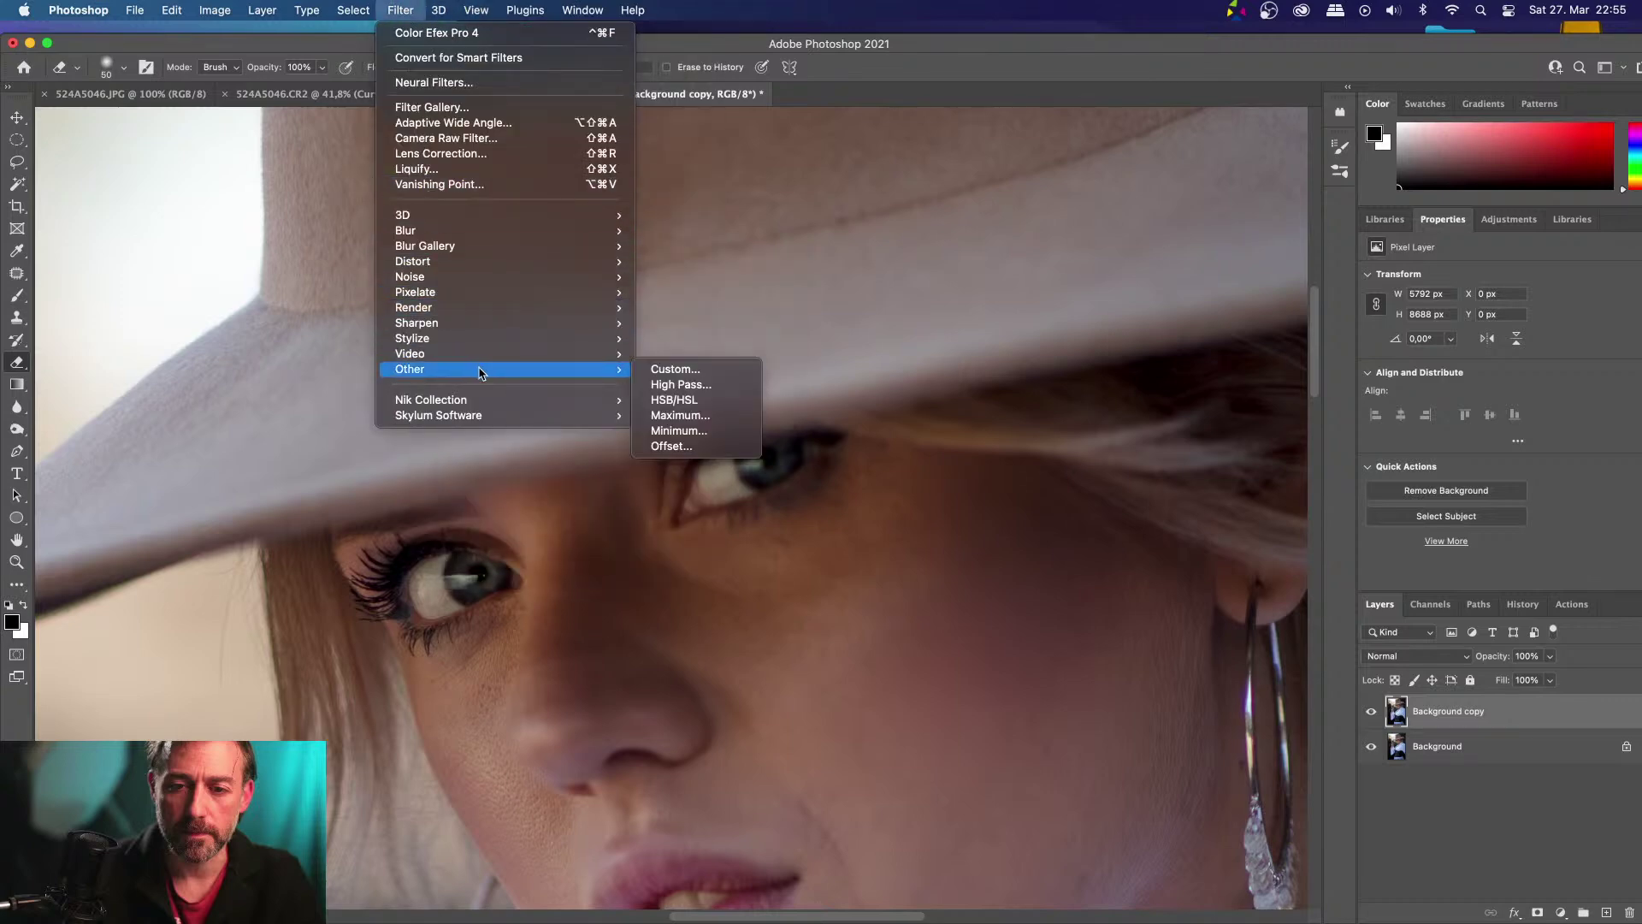
pyautogui.click(654, 386)
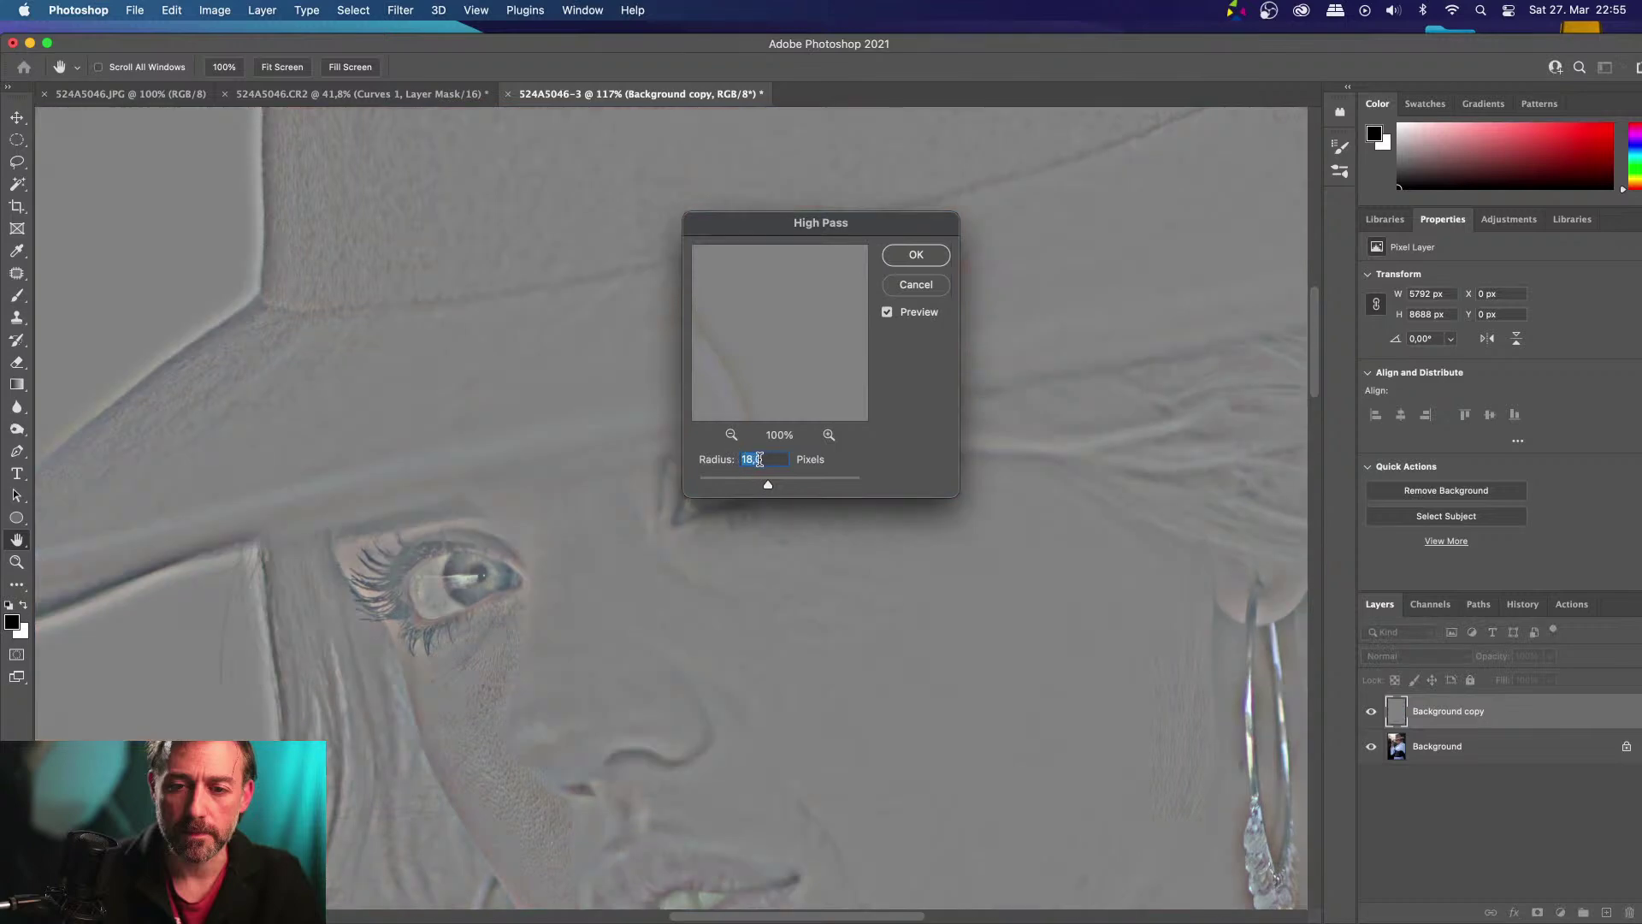
pyautogui.click(907, 256)
pyautogui.press('e')
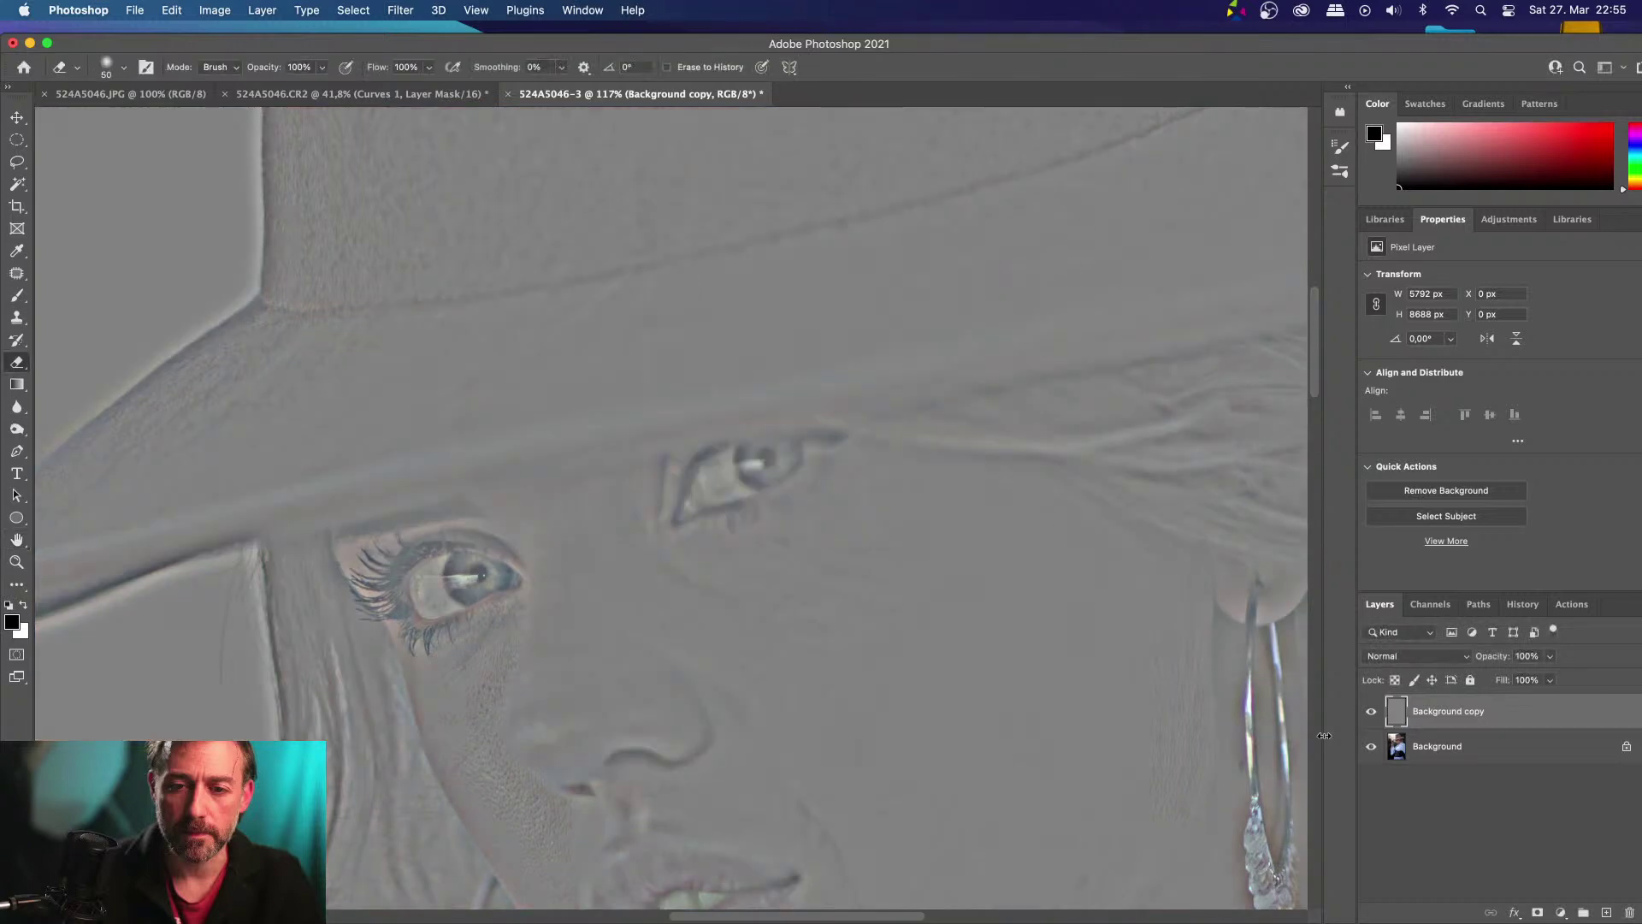
pyautogui.scroll(-3, 1462, 697)
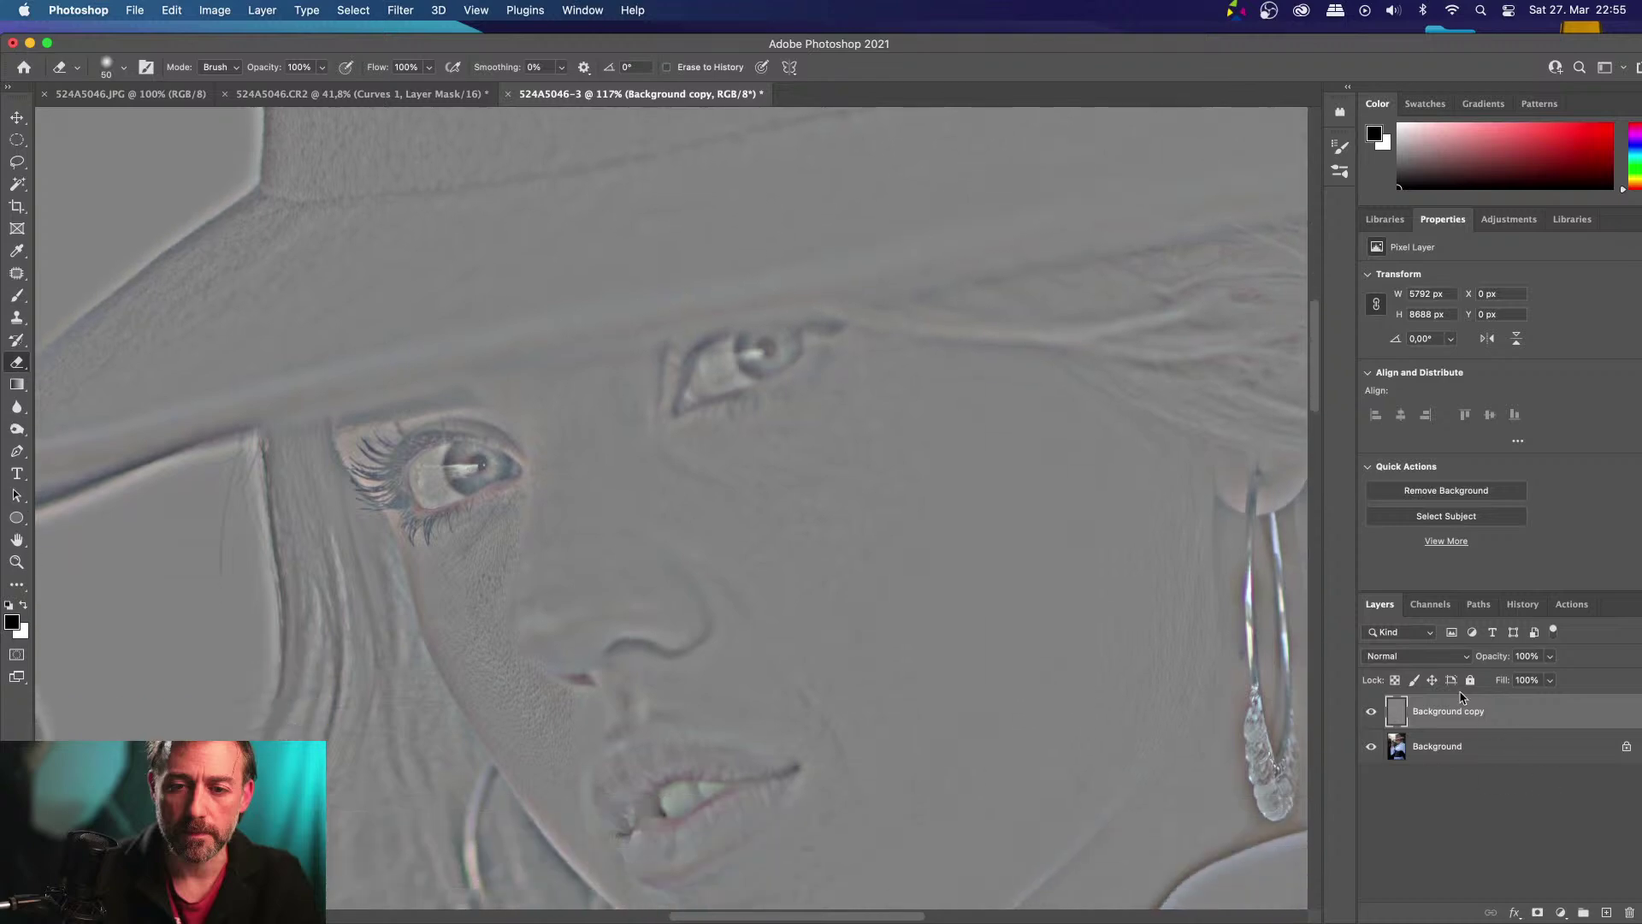
# Set the High Pass layer's blend mode to Soft Light and toggle its visibility to compare the sharpening
pyautogui.click(1451, 658)
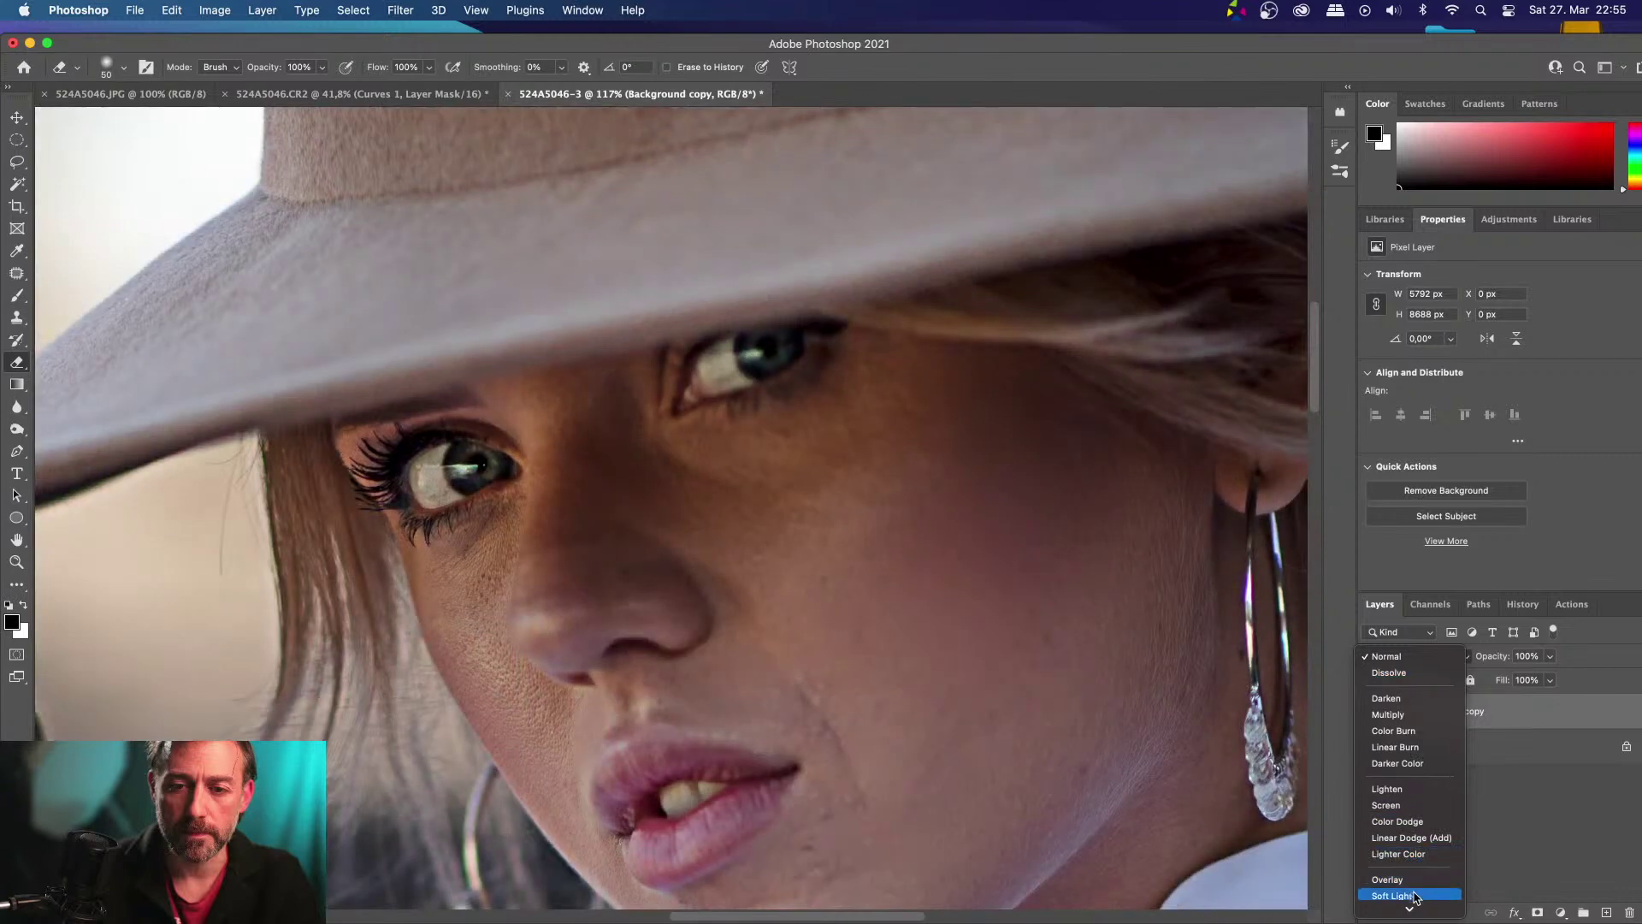
pyautogui.click(1415, 895)
pyautogui.click(1368, 711)
pyautogui.click(1369, 712)
pyautogui.click(1368, 711)
pyautogui.click(1368, 712)
pyautogui.click(1368, 712)
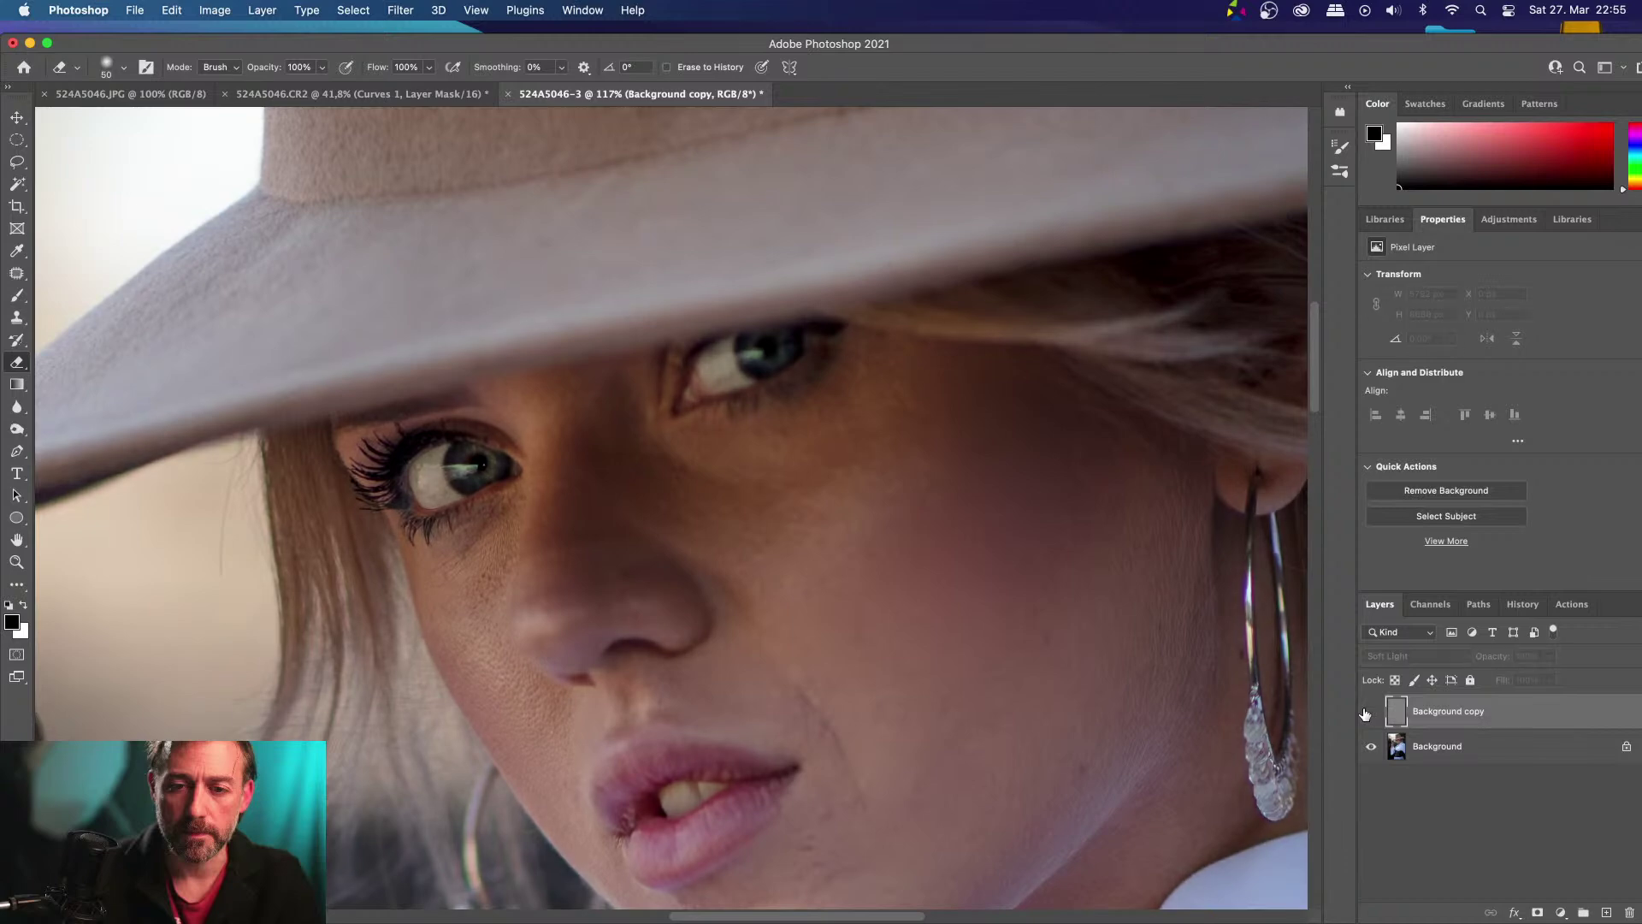
pyautogui.click(1369, 712)
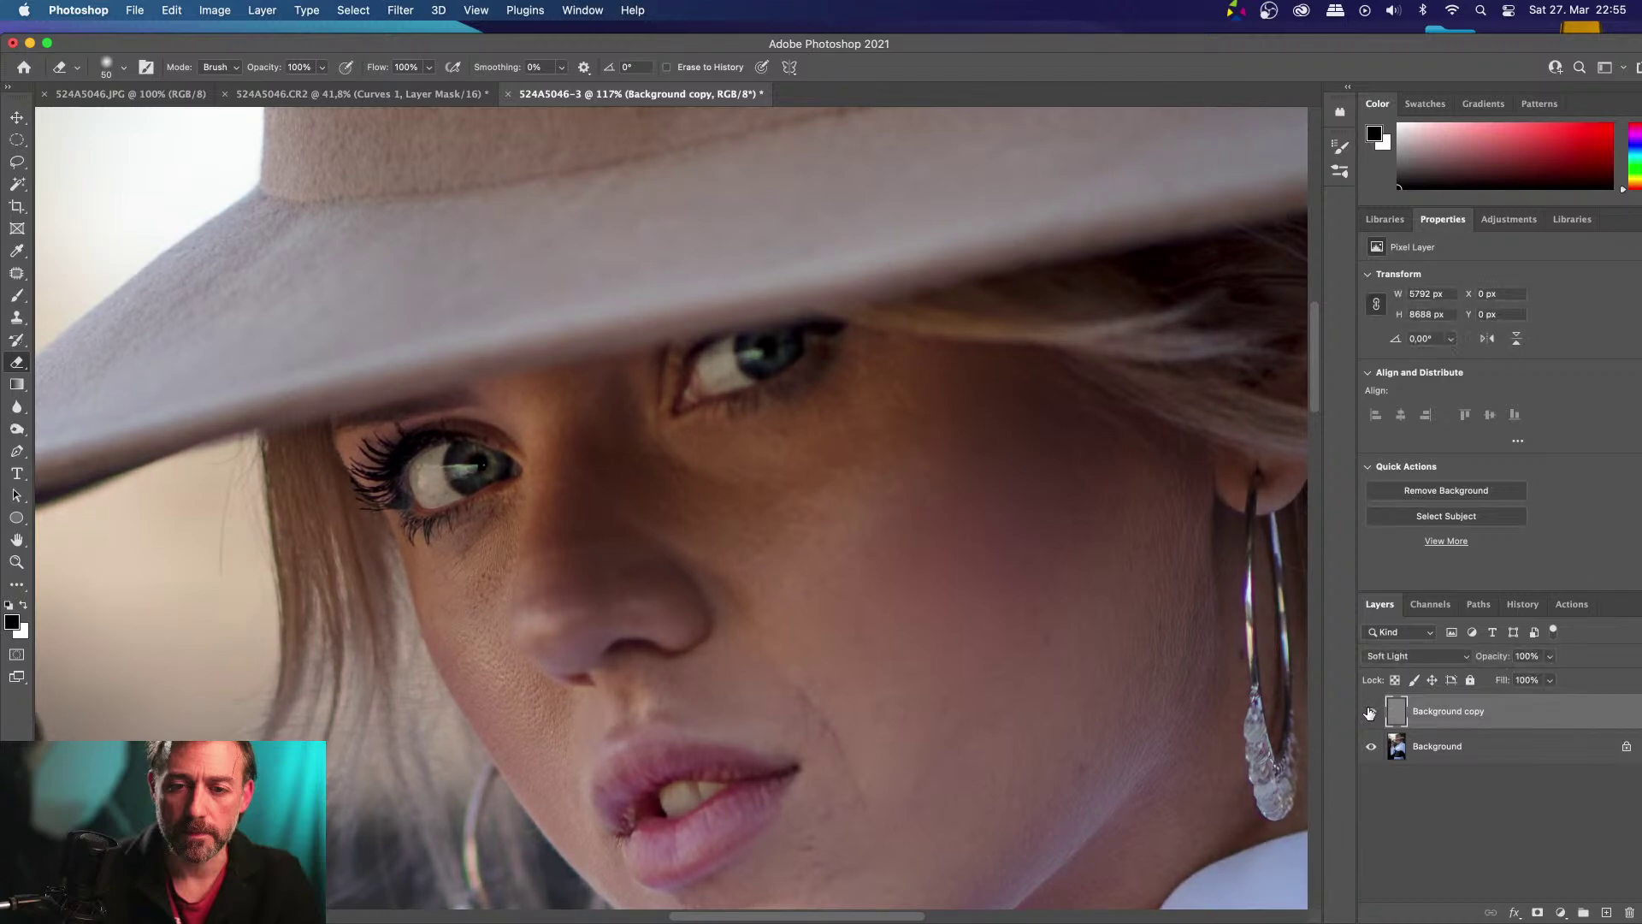
# Add an inverted black mask to the High Pass layer and reveal sharpening over the eyes with a 300 px white brush, setting its opacity to 30%
pyautogui.click(1539, 911)
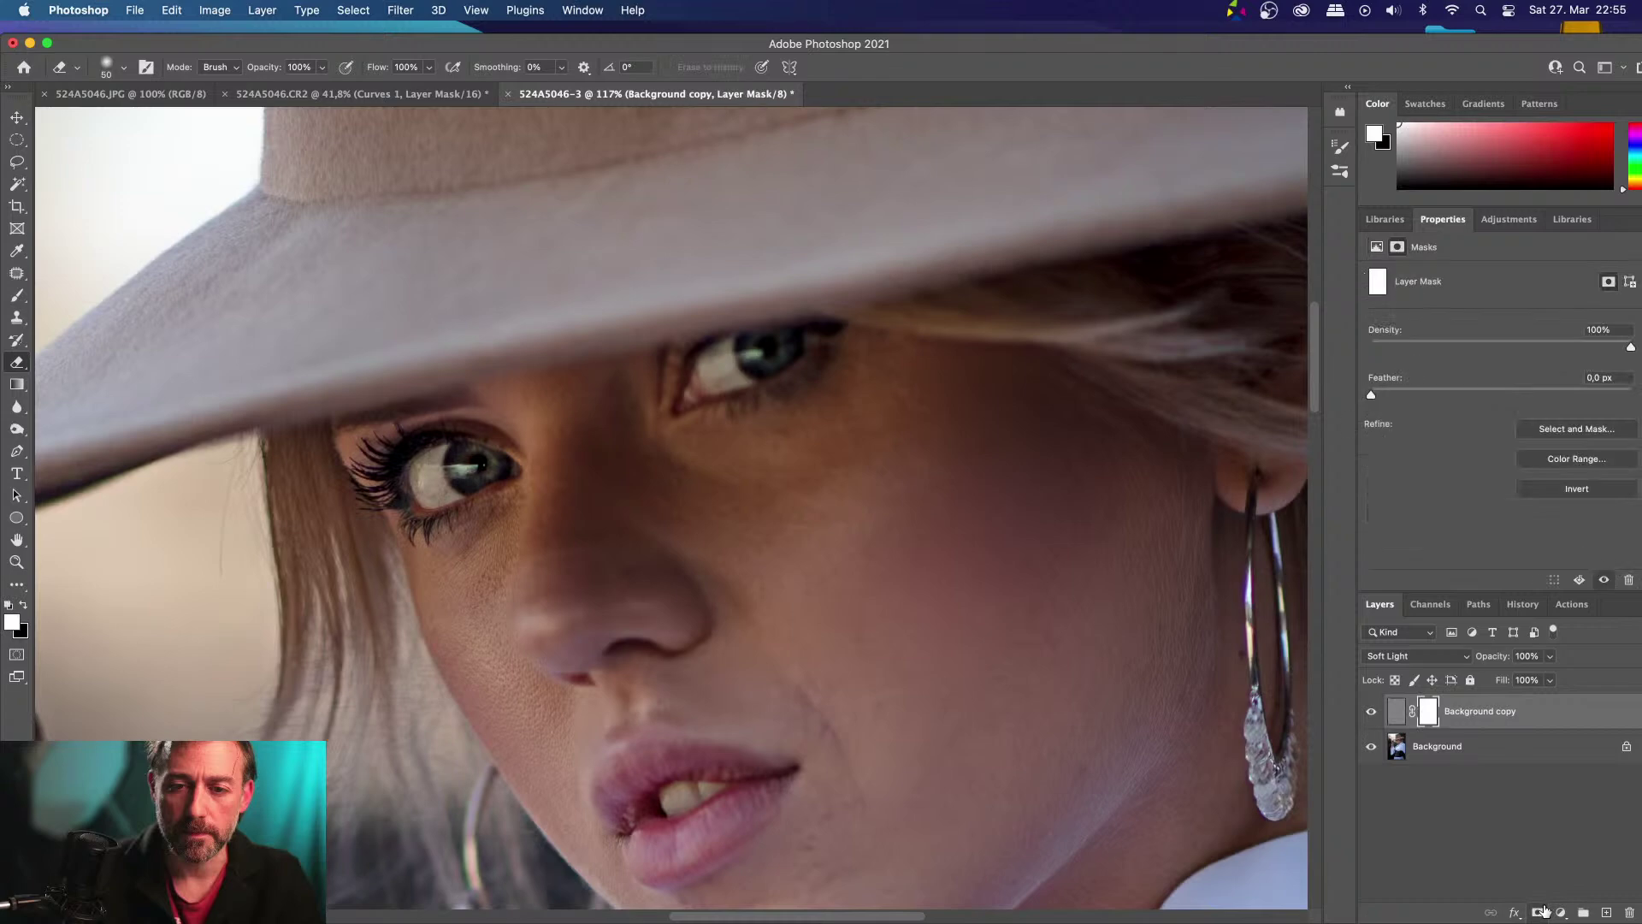
pyautogui.press('super+i')
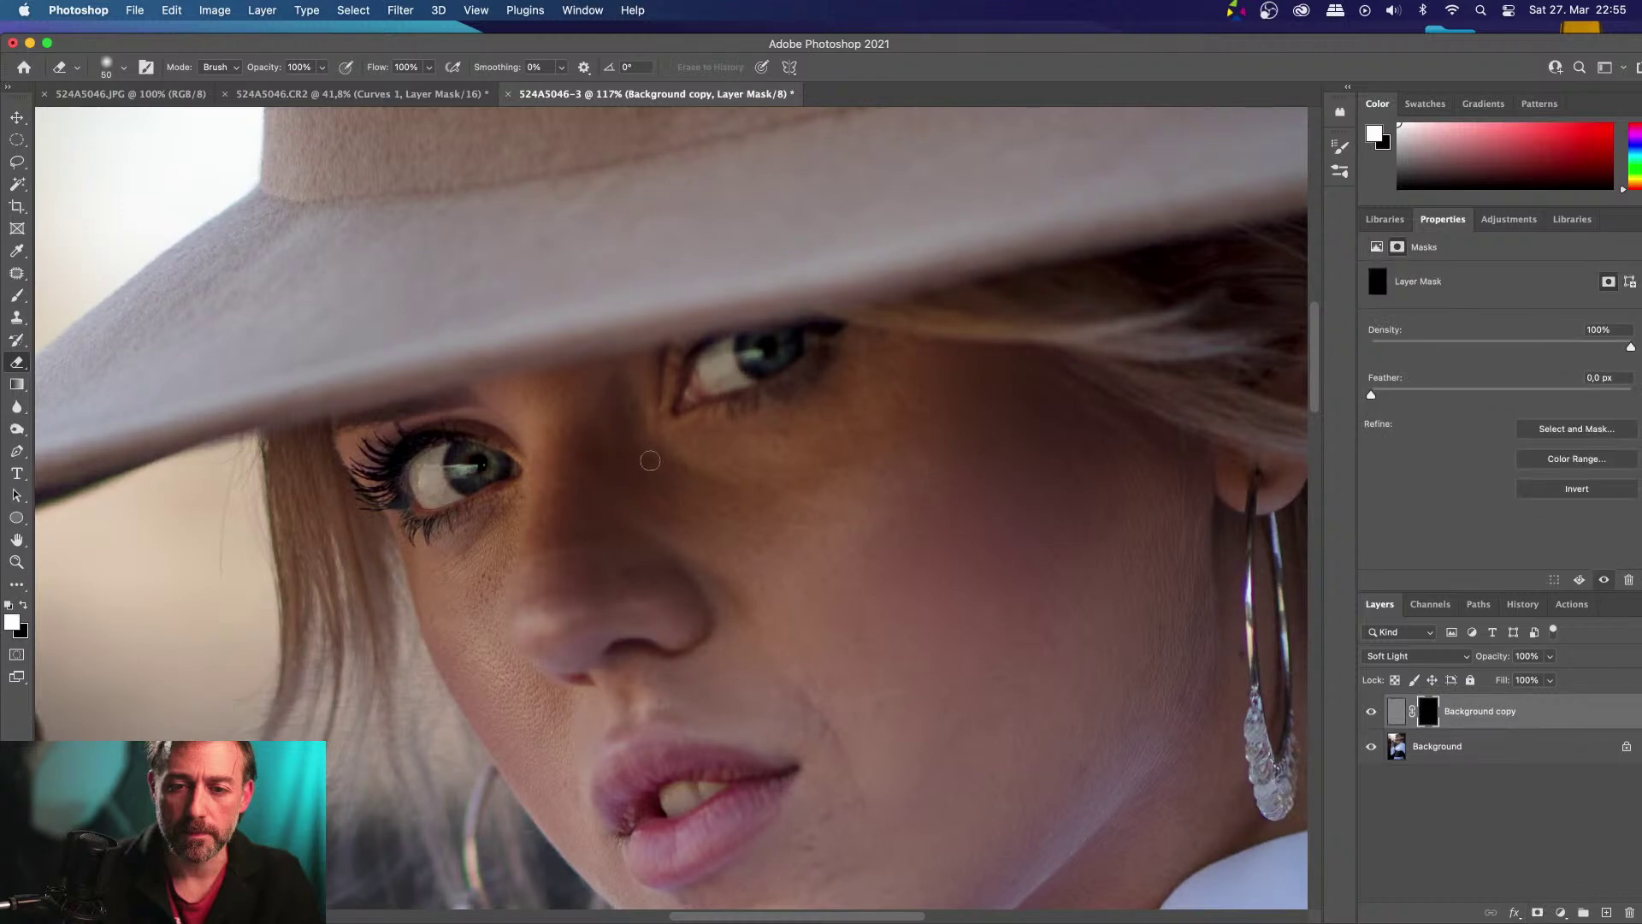
pyautogui.press('b')
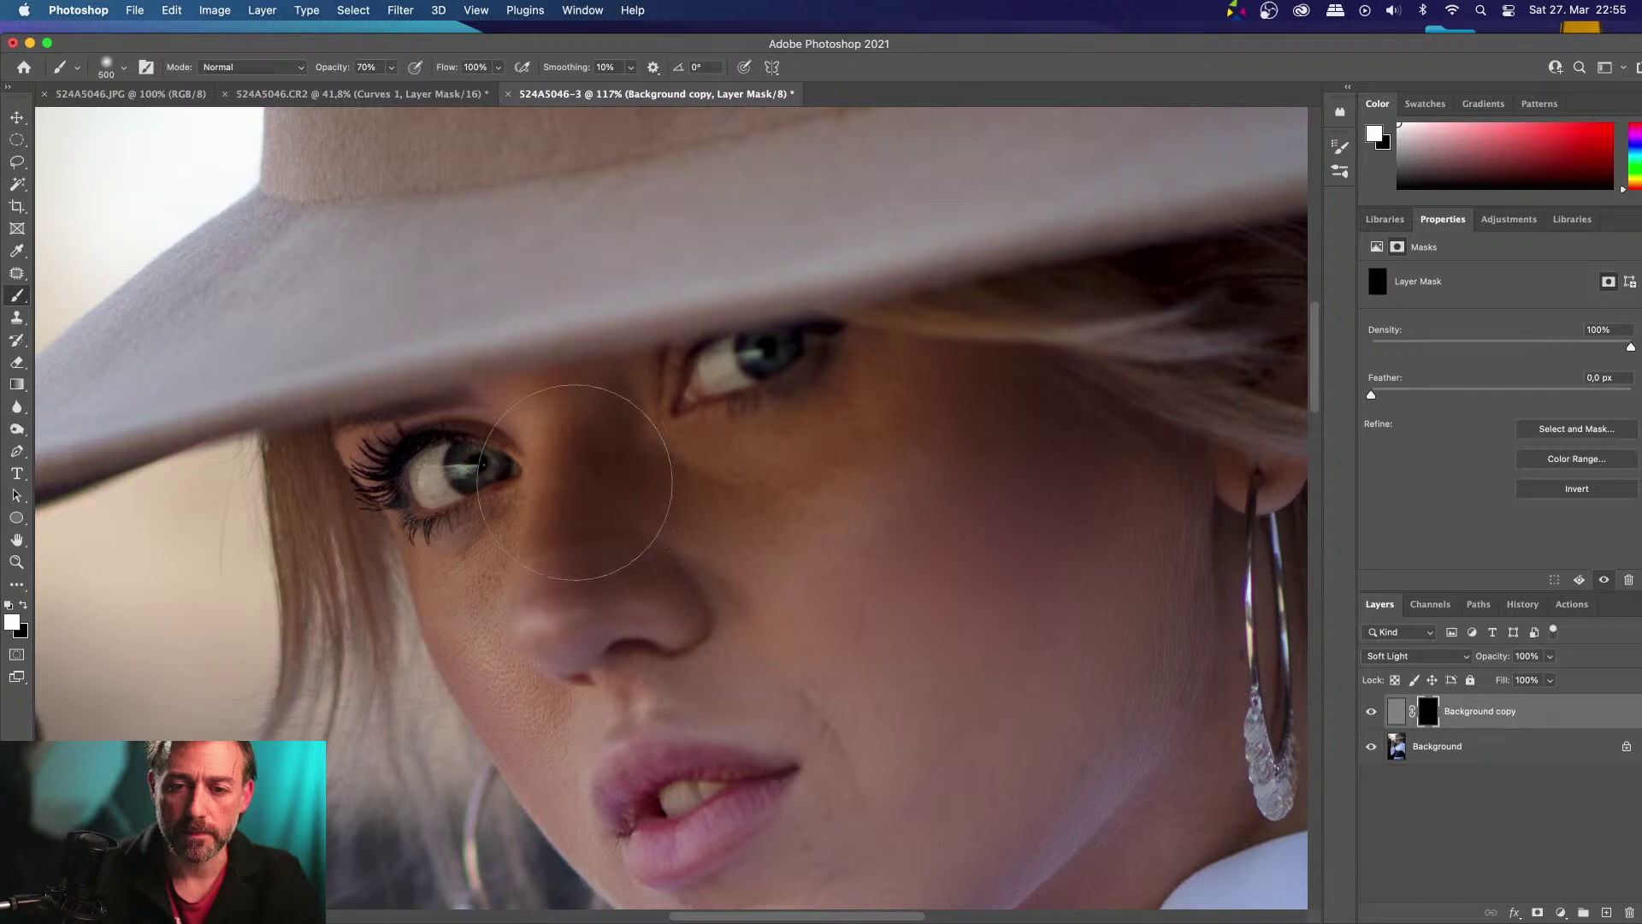
pyautogui.press('[')
pyautogui.press('[')
pyautogui.scroll(-1, 814, 739)
pyautogui.press('3')
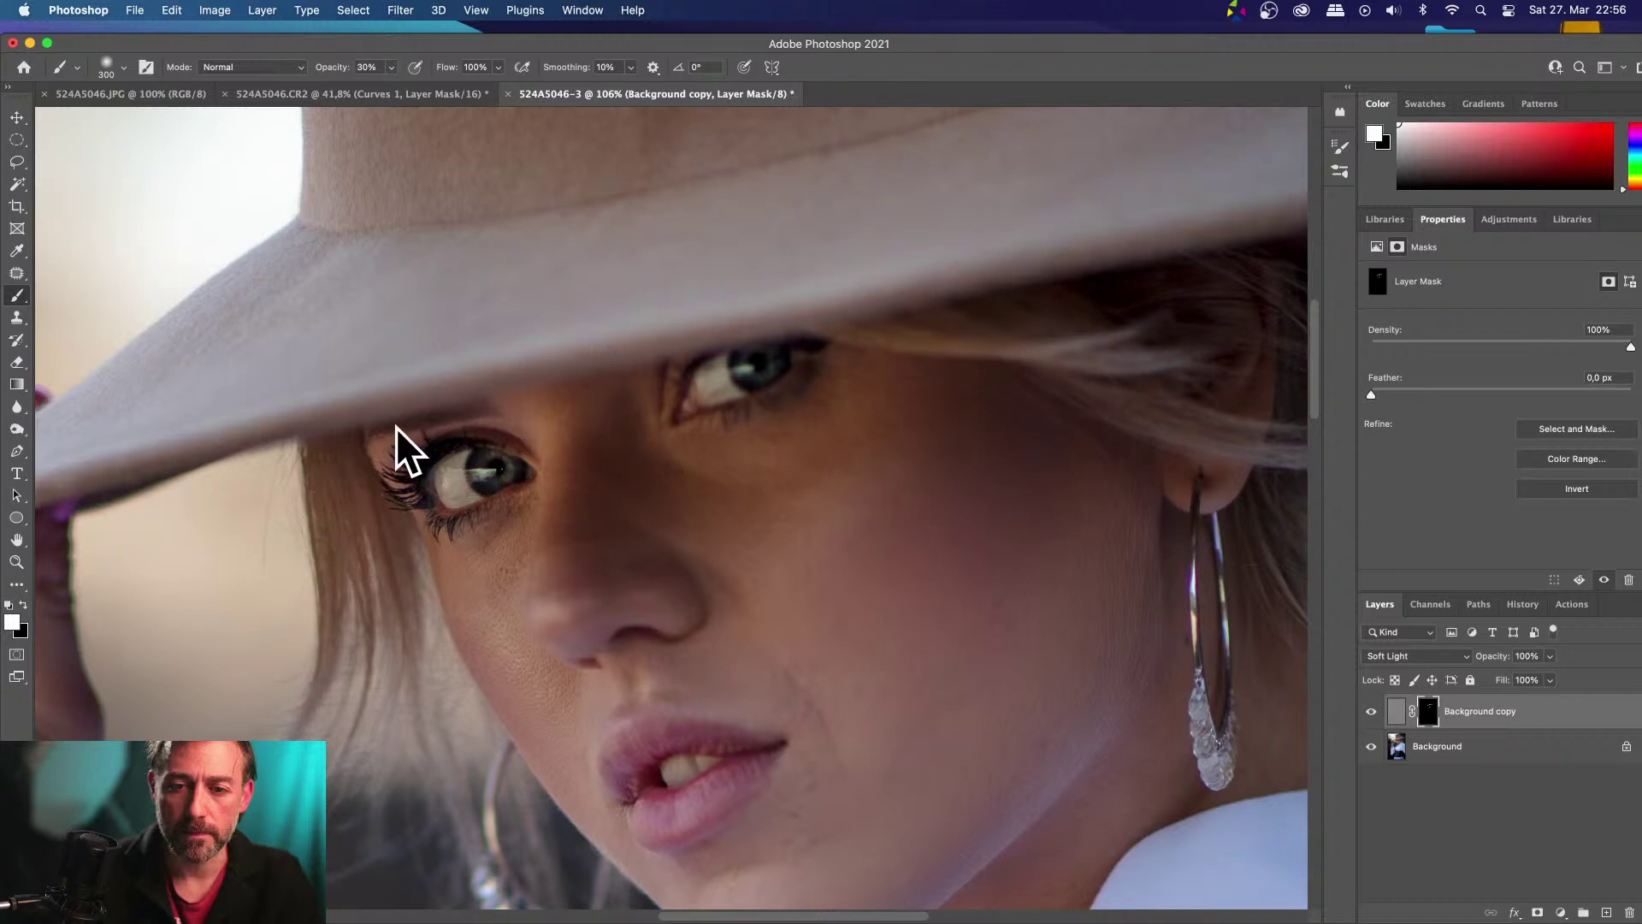
# Reduce the brush to 125 px and refine the revealed sharpening on the facial features at 30% opacity
pyautogui.press('[')
pyautogui.press('[')
pyautogui.press('[')
pyautogui.press('[')
pyautogui.press('[')
pyautogui.scroll(-3, 861, 779)
pyautogui.hscroll(2, 860, 780)
pyautogui.scroll(3, 860, 779)
pyautogui.scroll(-5, 859, 780)
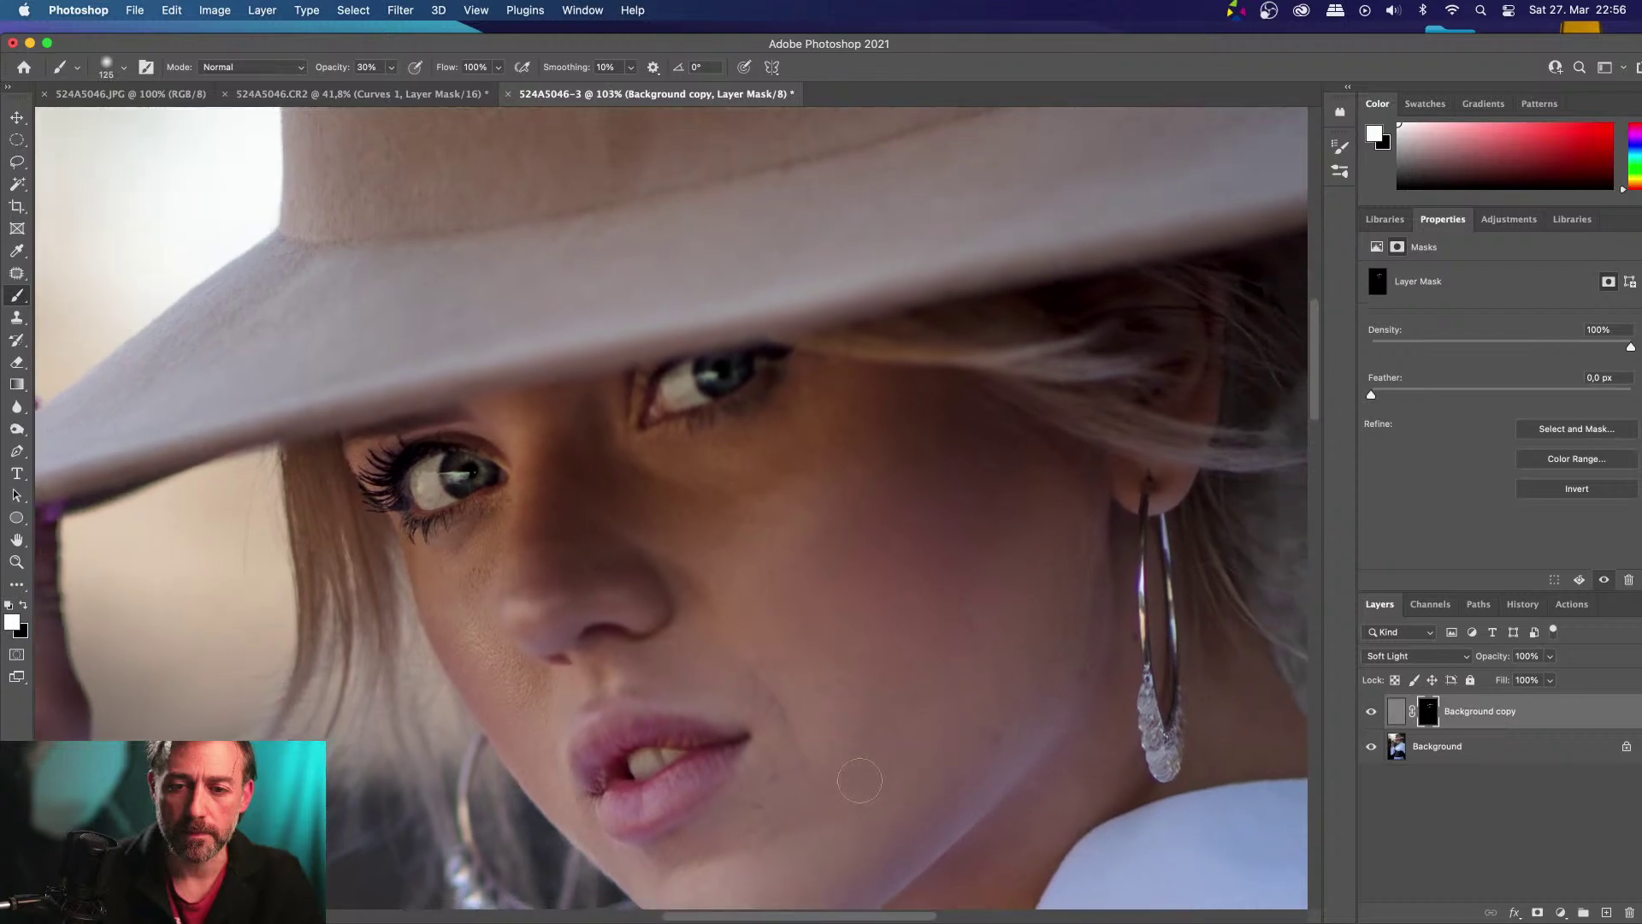
# Add a Curves adjustment layer and brighten the portrait with input/output points 32/39, 123/129, 190/207 and 215/230
pyautogui.scroll(-2, 731, 496)
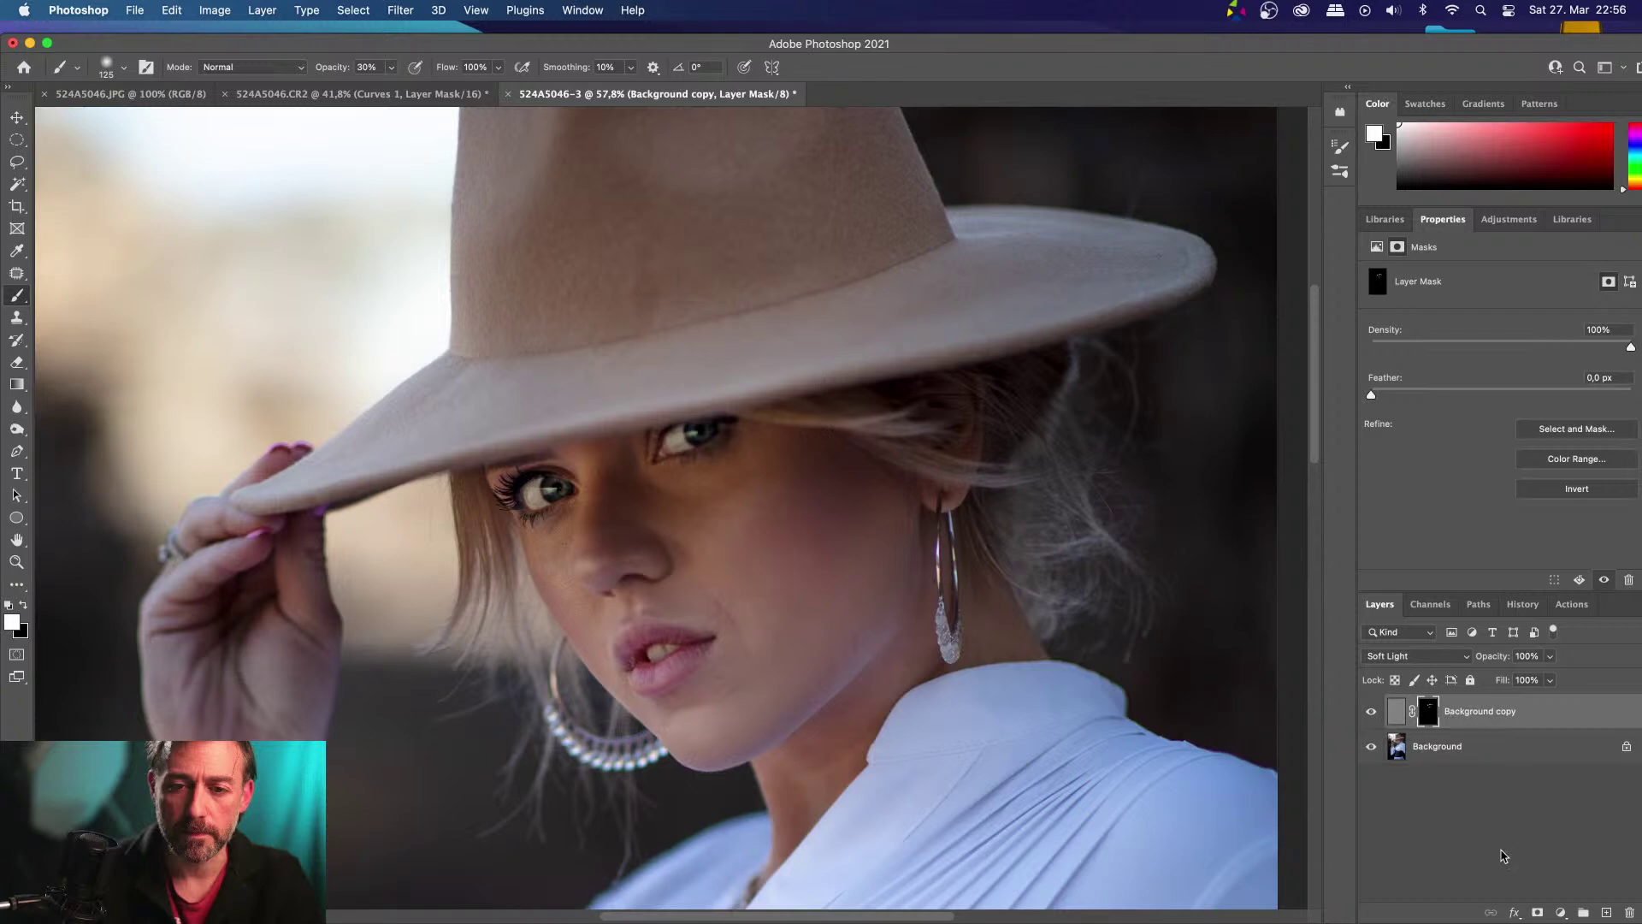
pyautogui.click(1560, 914)
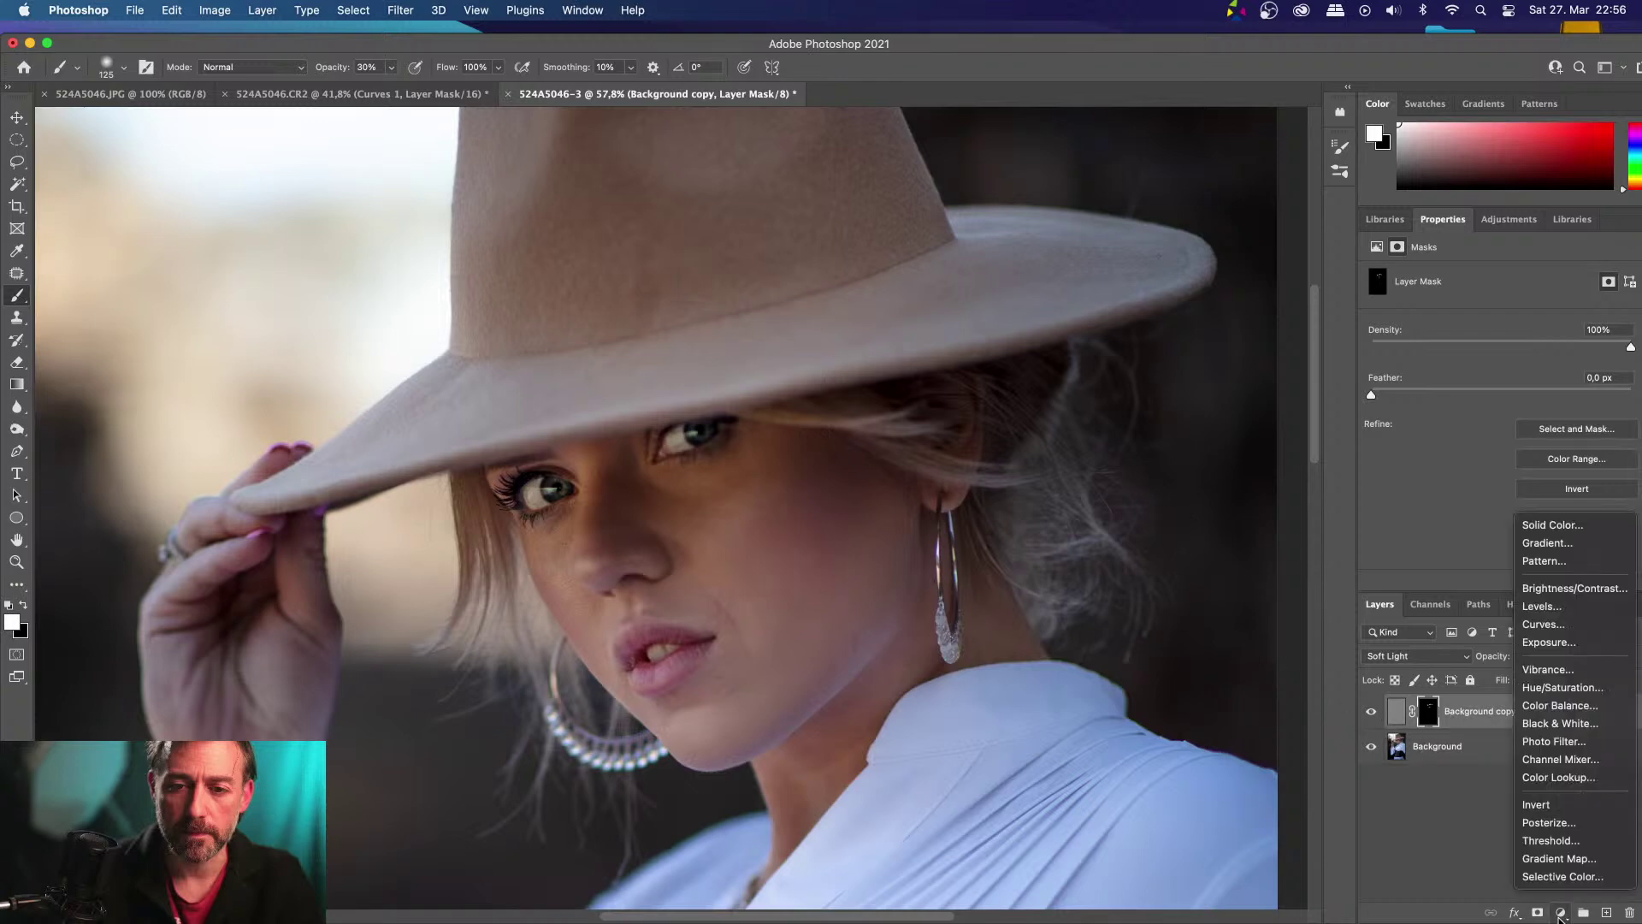
pyautogui.click(1584, 627)
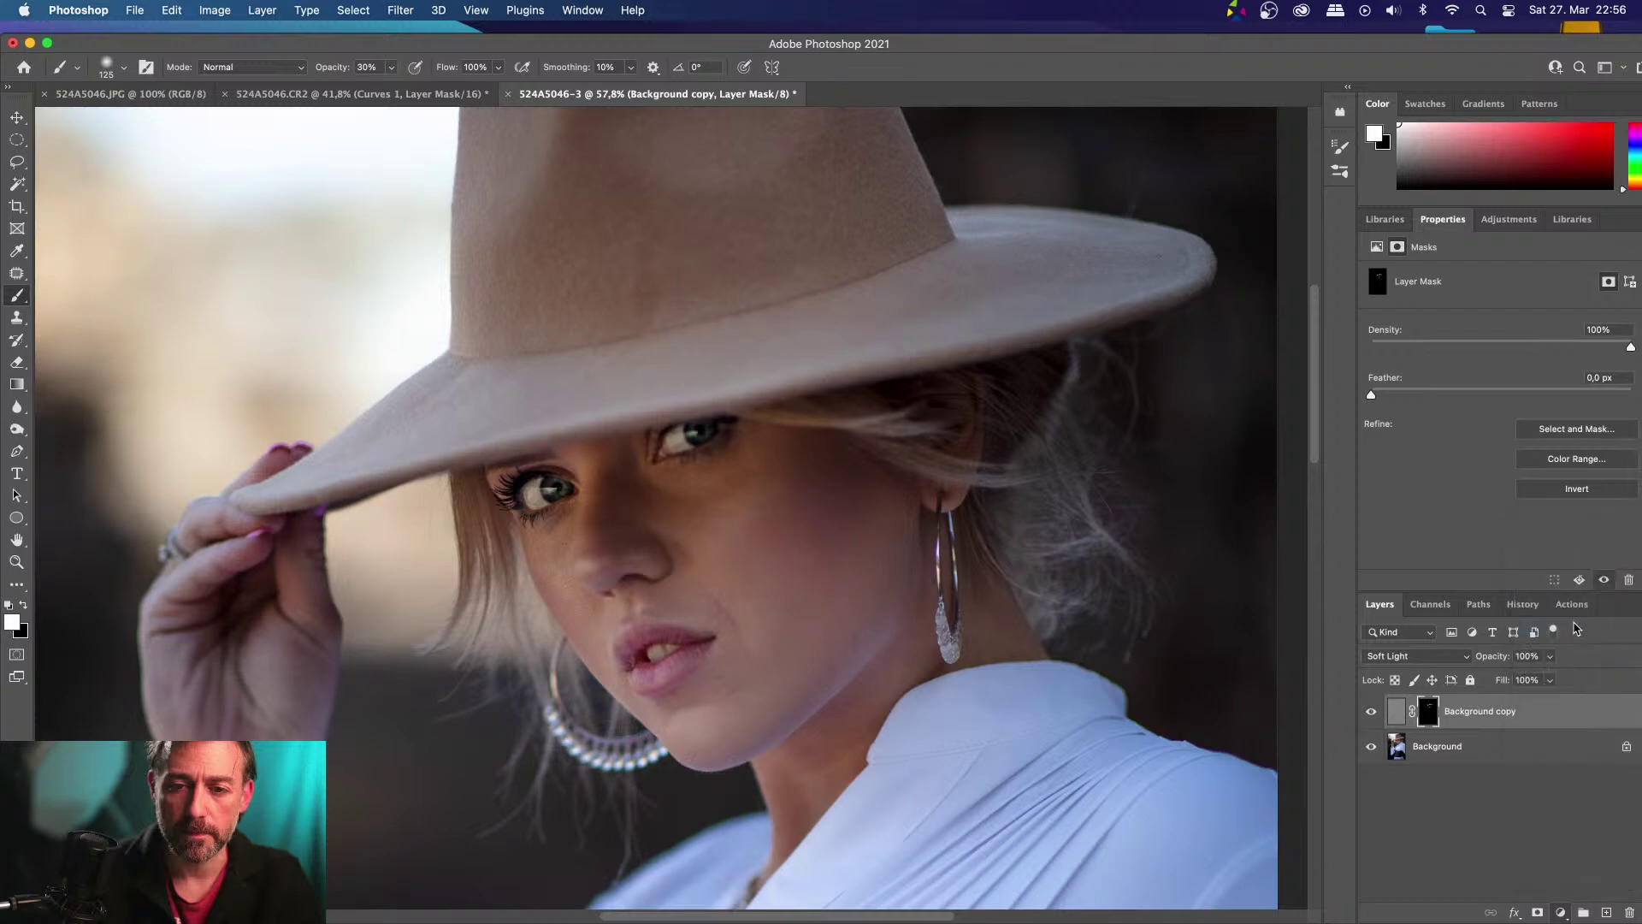
pyautogui.moveTo(1442, 497); pyautogui.dragTo(1437, 500)
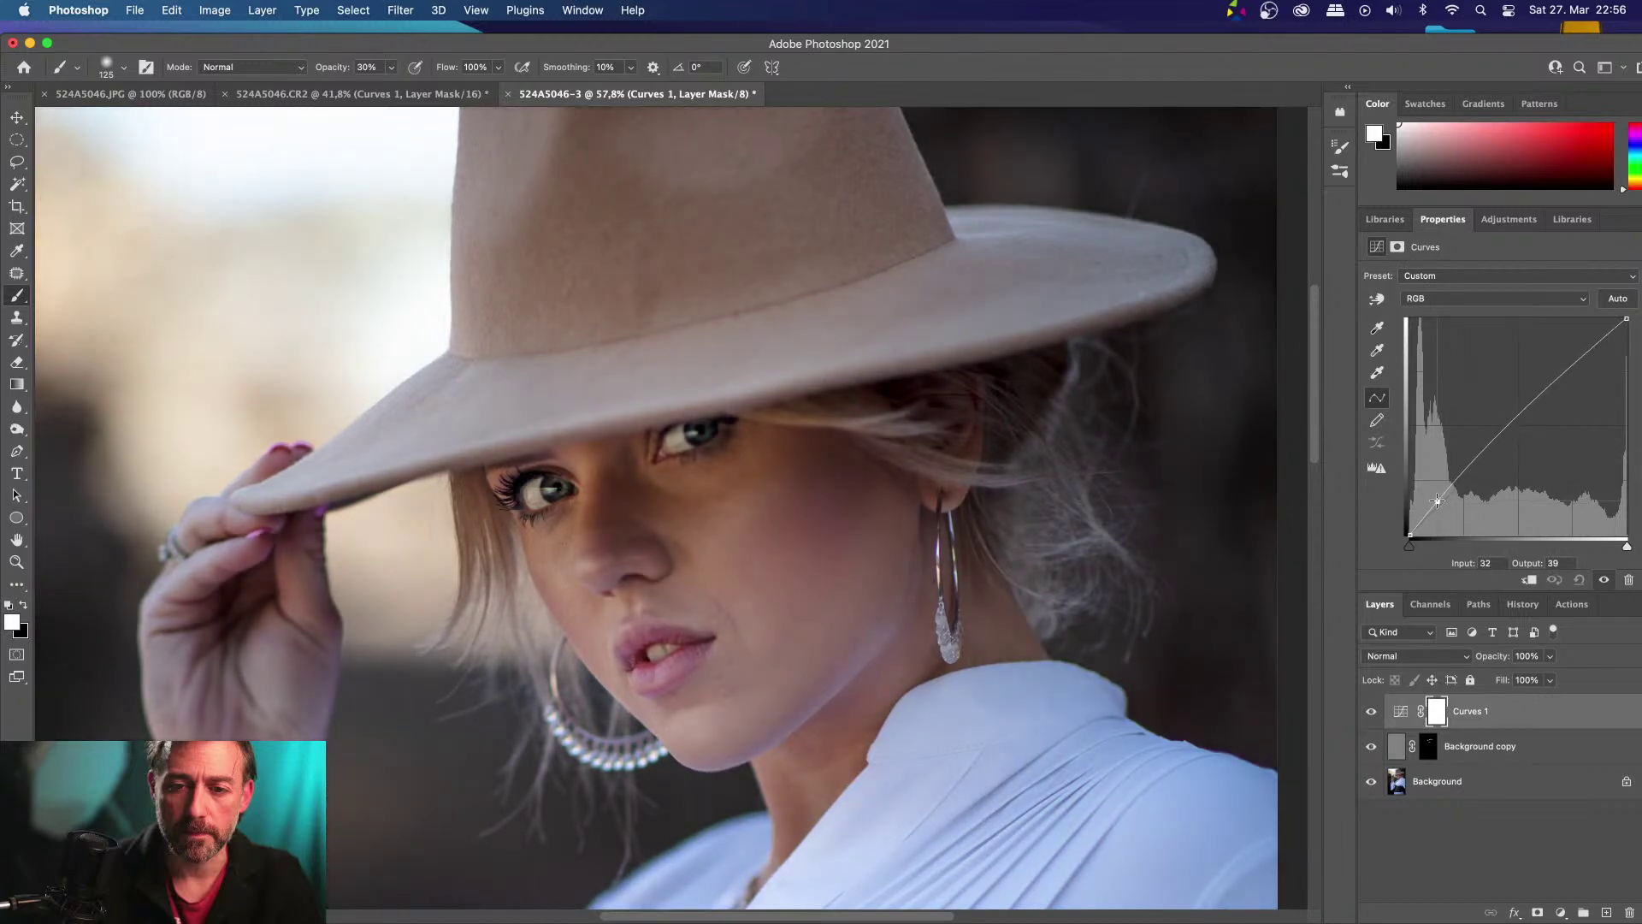
pyautogui.click(1513, 425)
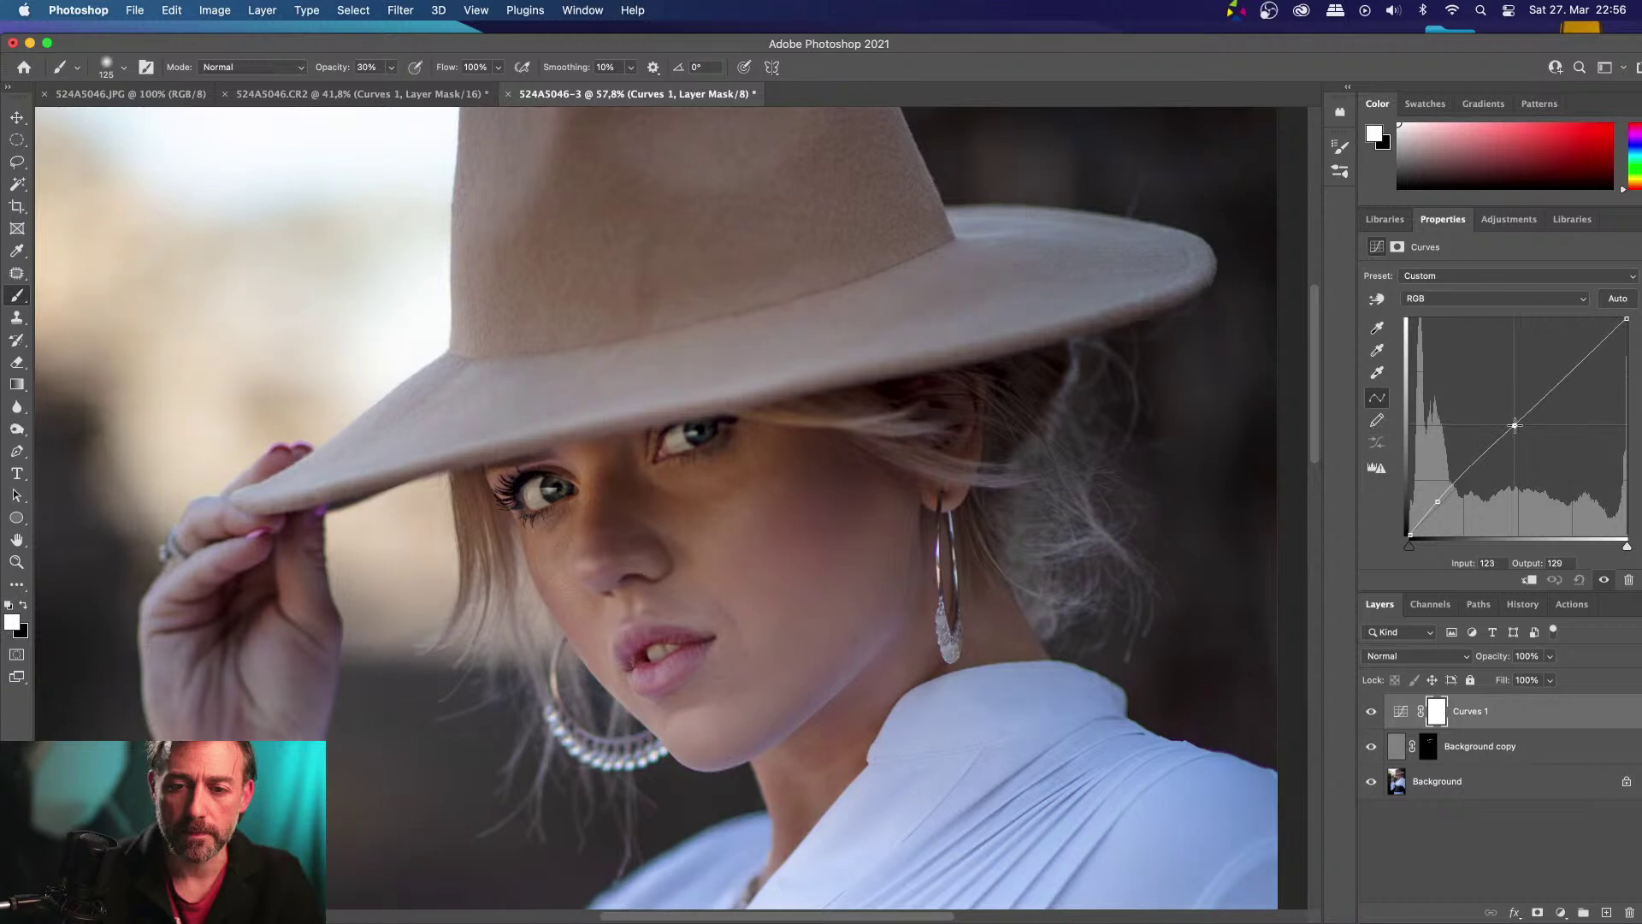
pyautogui.click(1589, 355)
pyautogui.moveTo(1588, 354)
pyautogui.mouseDown()
pyautogui.moveTo(1560, 368)
pyautogui.moveTo(1570, 360)
pyautogui.mouseUp()
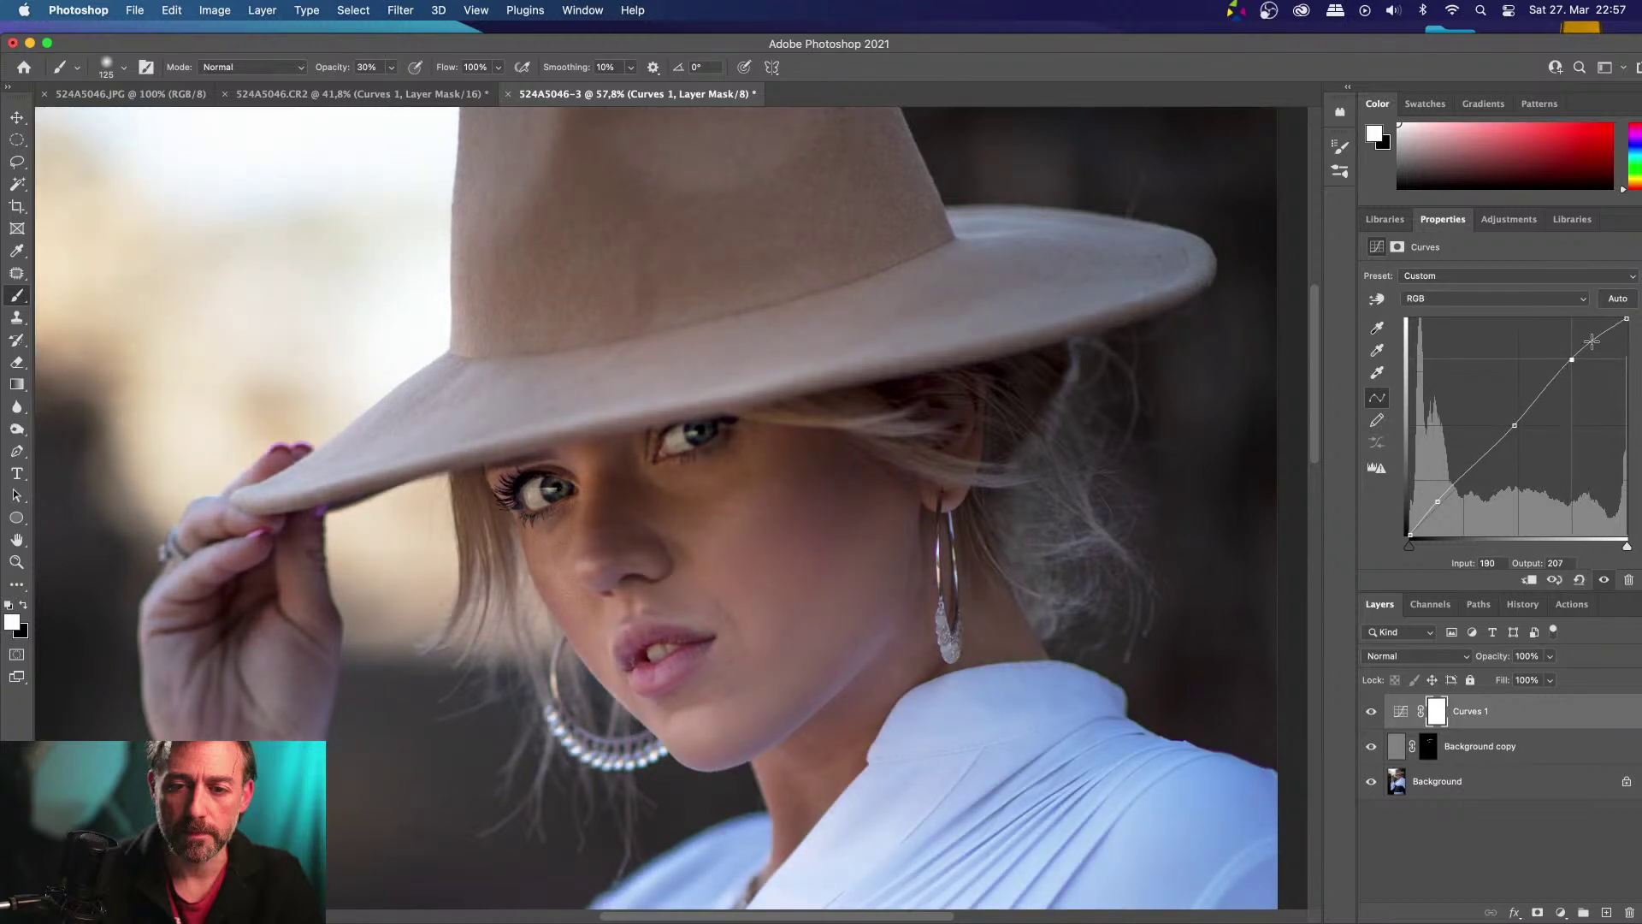
pyautogui.click(1592, 340)
pyautogui.scroll(-5, 1026, 646)
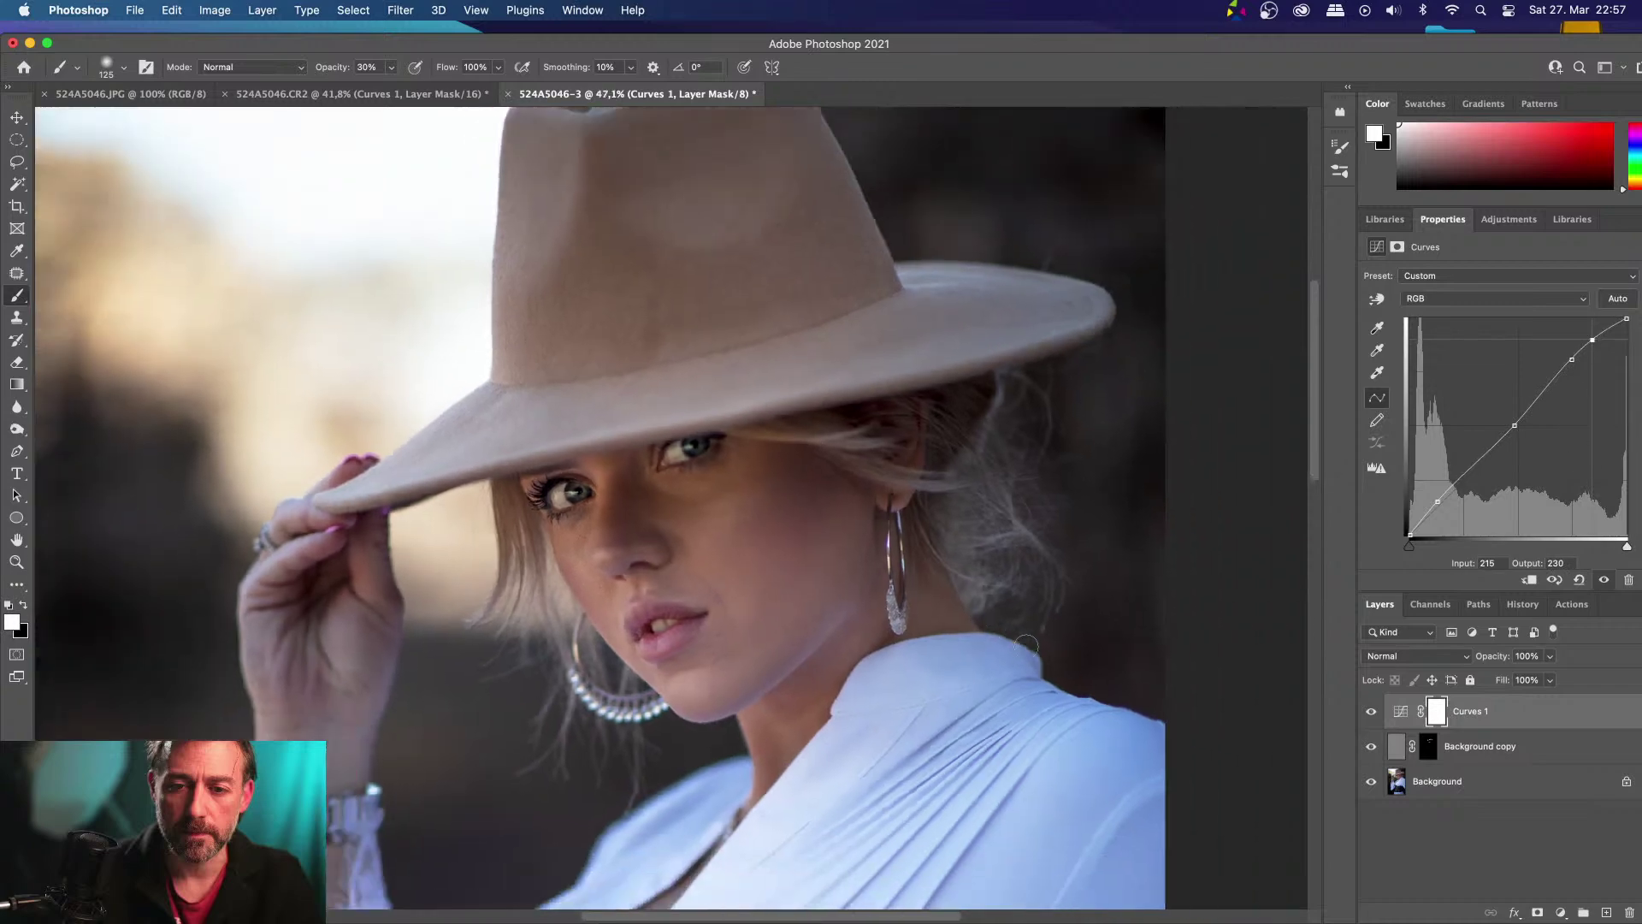
# Toggle the Curves 1 layer's visibility off and on to compare the whole portrait before and after brightening
pyautogui.scroll(-4, 1026, 647)
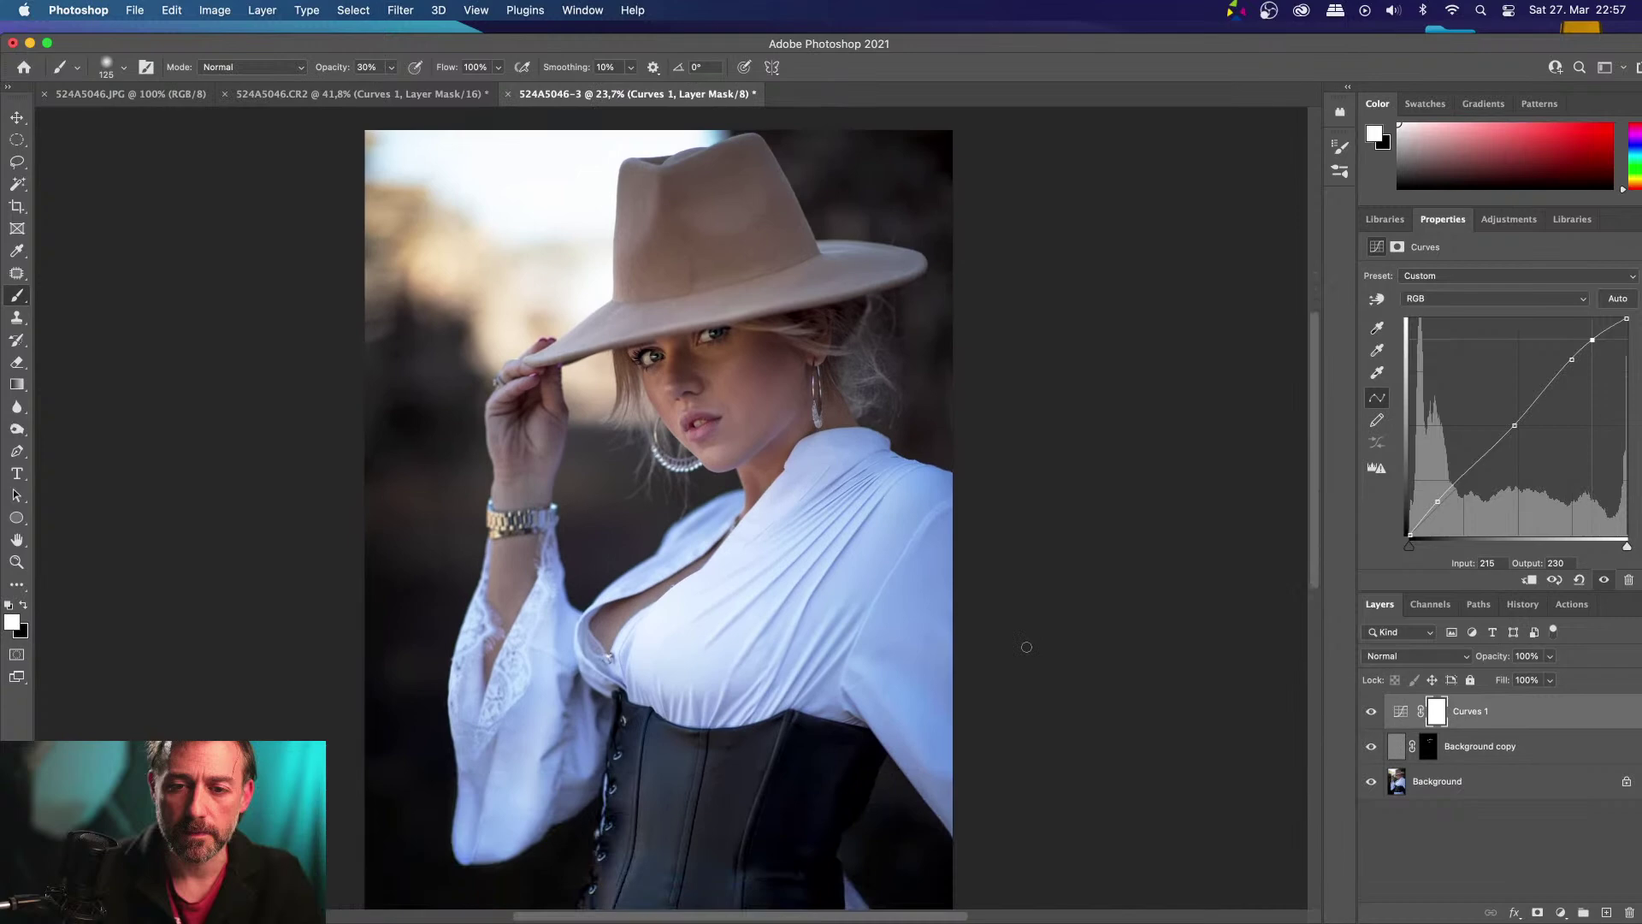
pyautogui.click(1370, 712)
pyautogui.click(1370, 712)
pyautogui.click(1369, 714)
pyautogui.click(1370, 713)
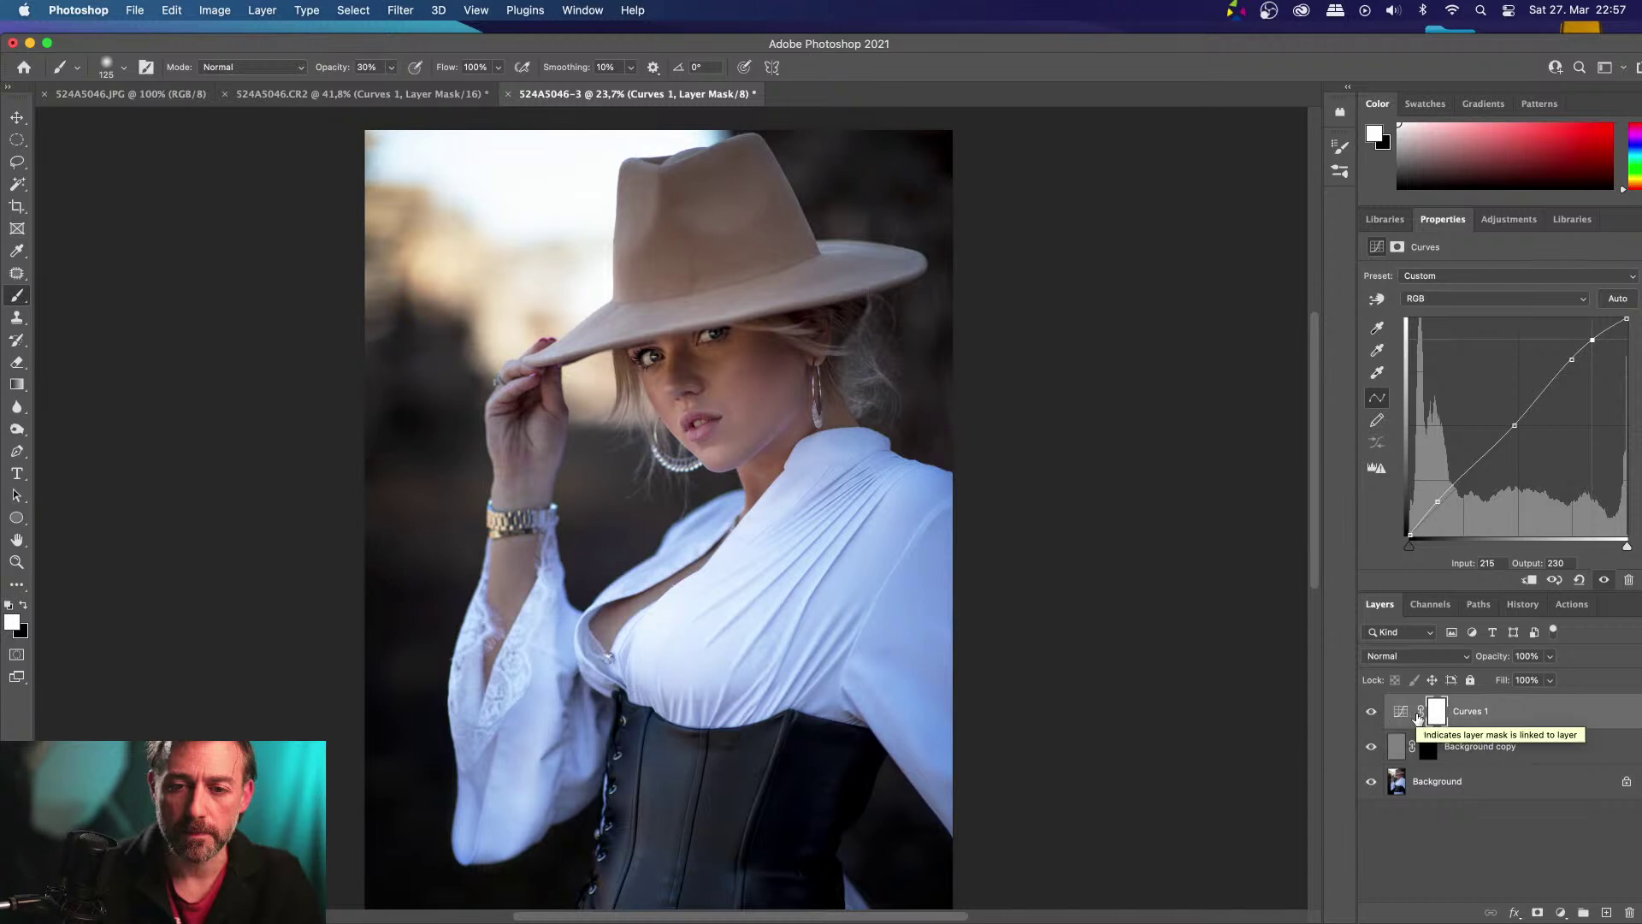
pyautogui.scroll(-3, 882, 585)
pyautogui.hscroll(2, 882, 585)
pyautogui.scroll(-2, 882, 585)
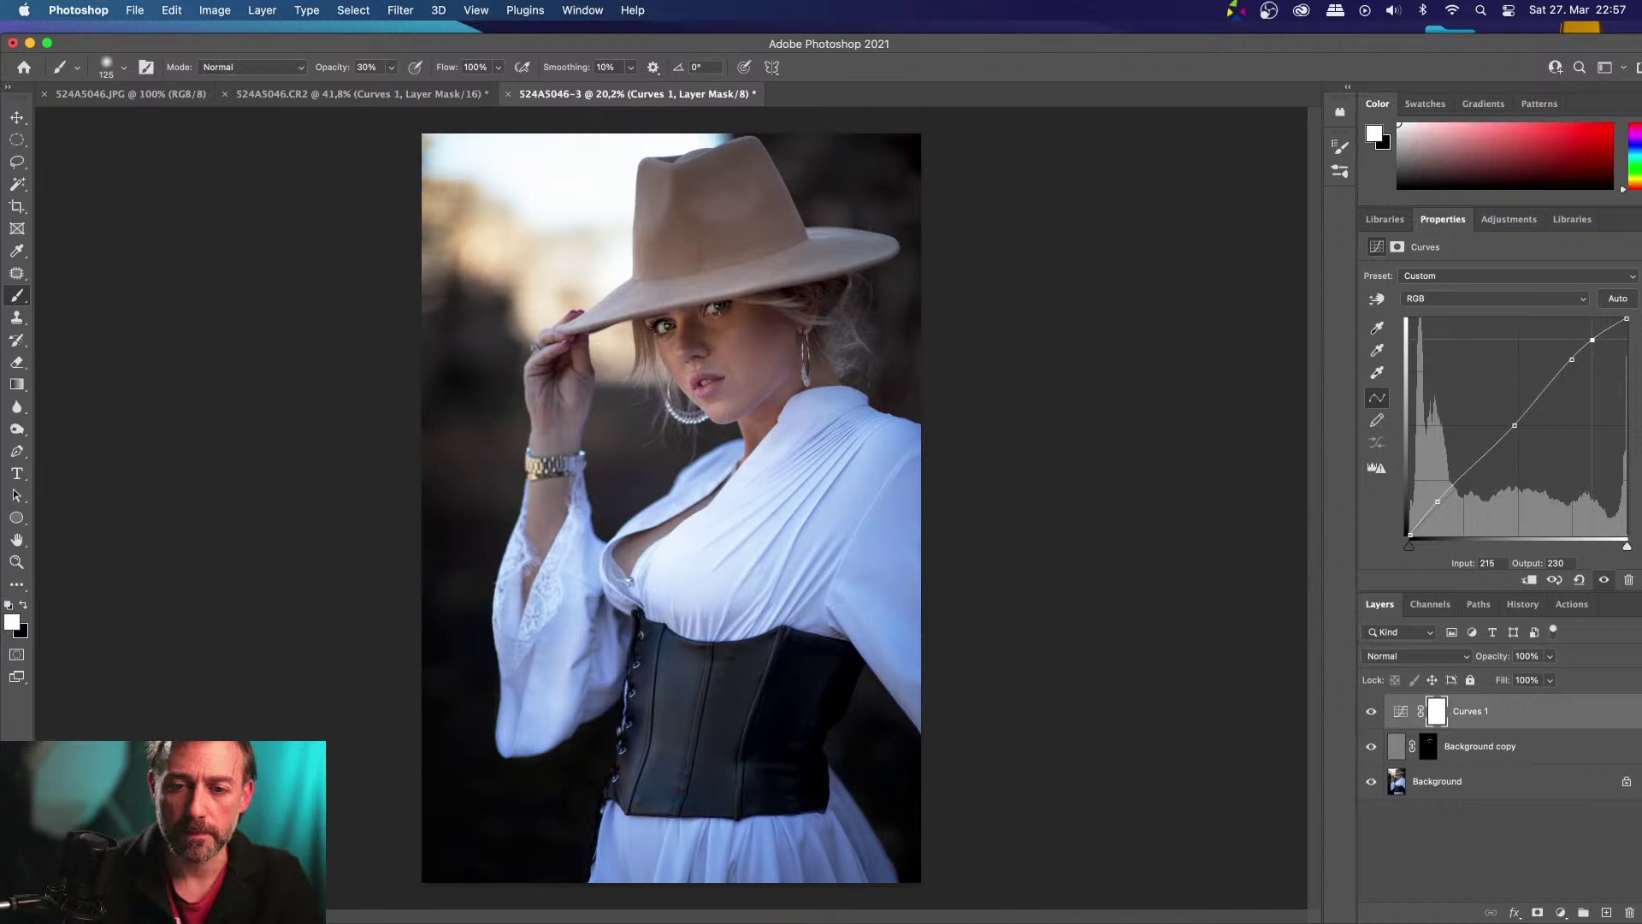
# Compare the face and eyes in 524A5046-3 with the earlier edit 524A5046.CR2 by alternating between the two documents
pyautogui.scroll(7, 715, 313)
pyautogui.scroll(9, 716, 313)
pyautogui.hscroll(5, 716, 313)
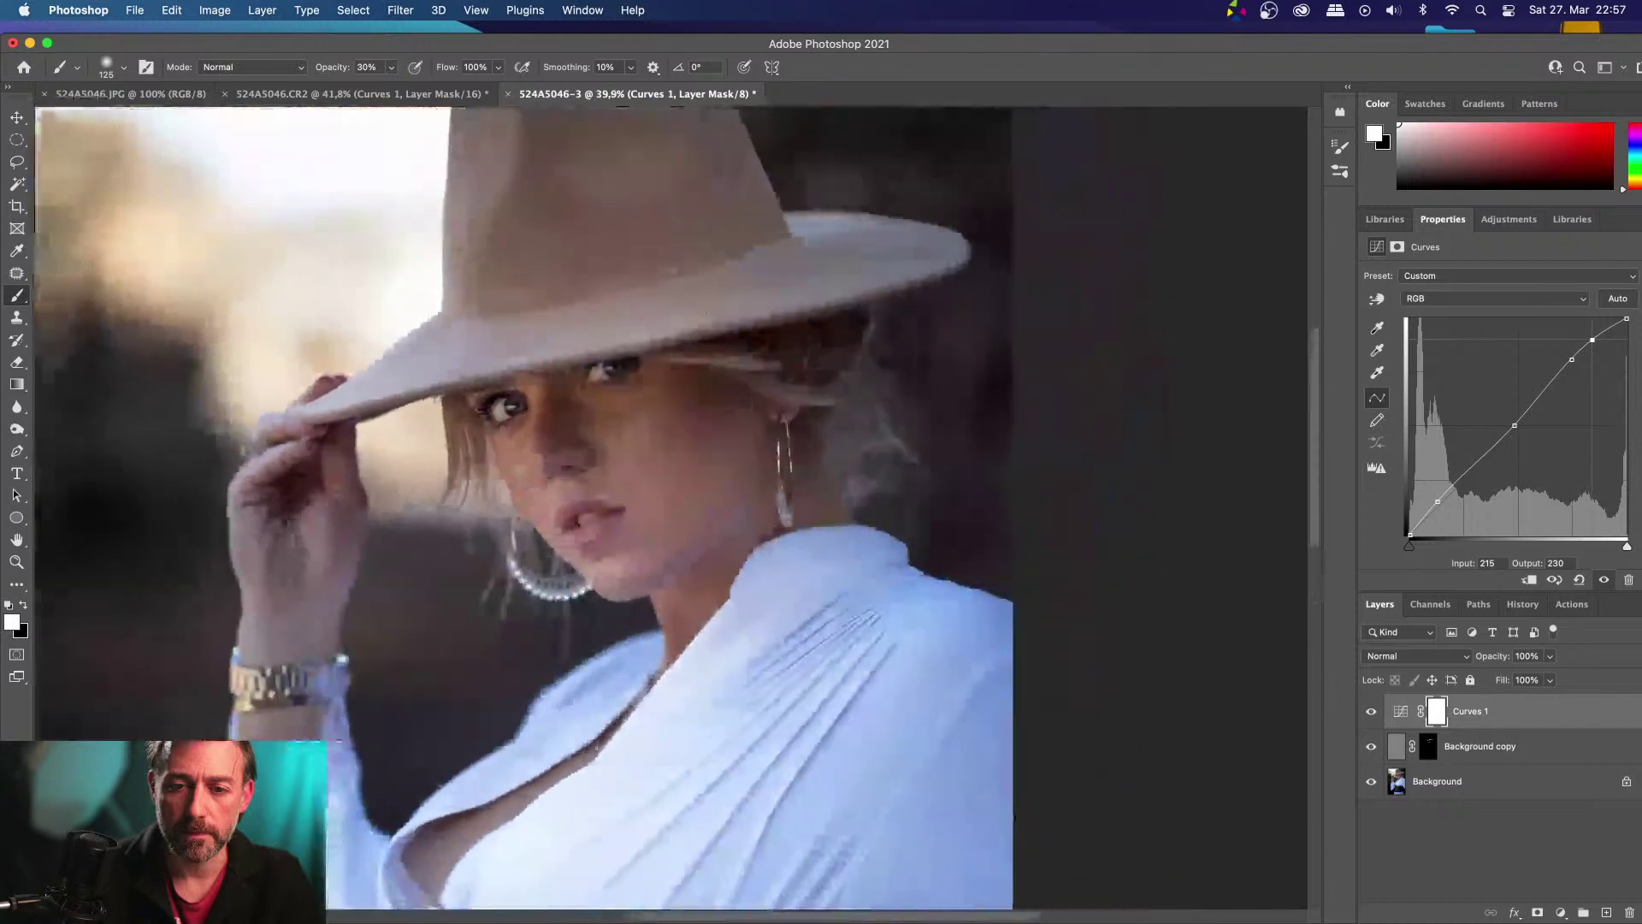
pyautogui.scroll(4, 716, 313)
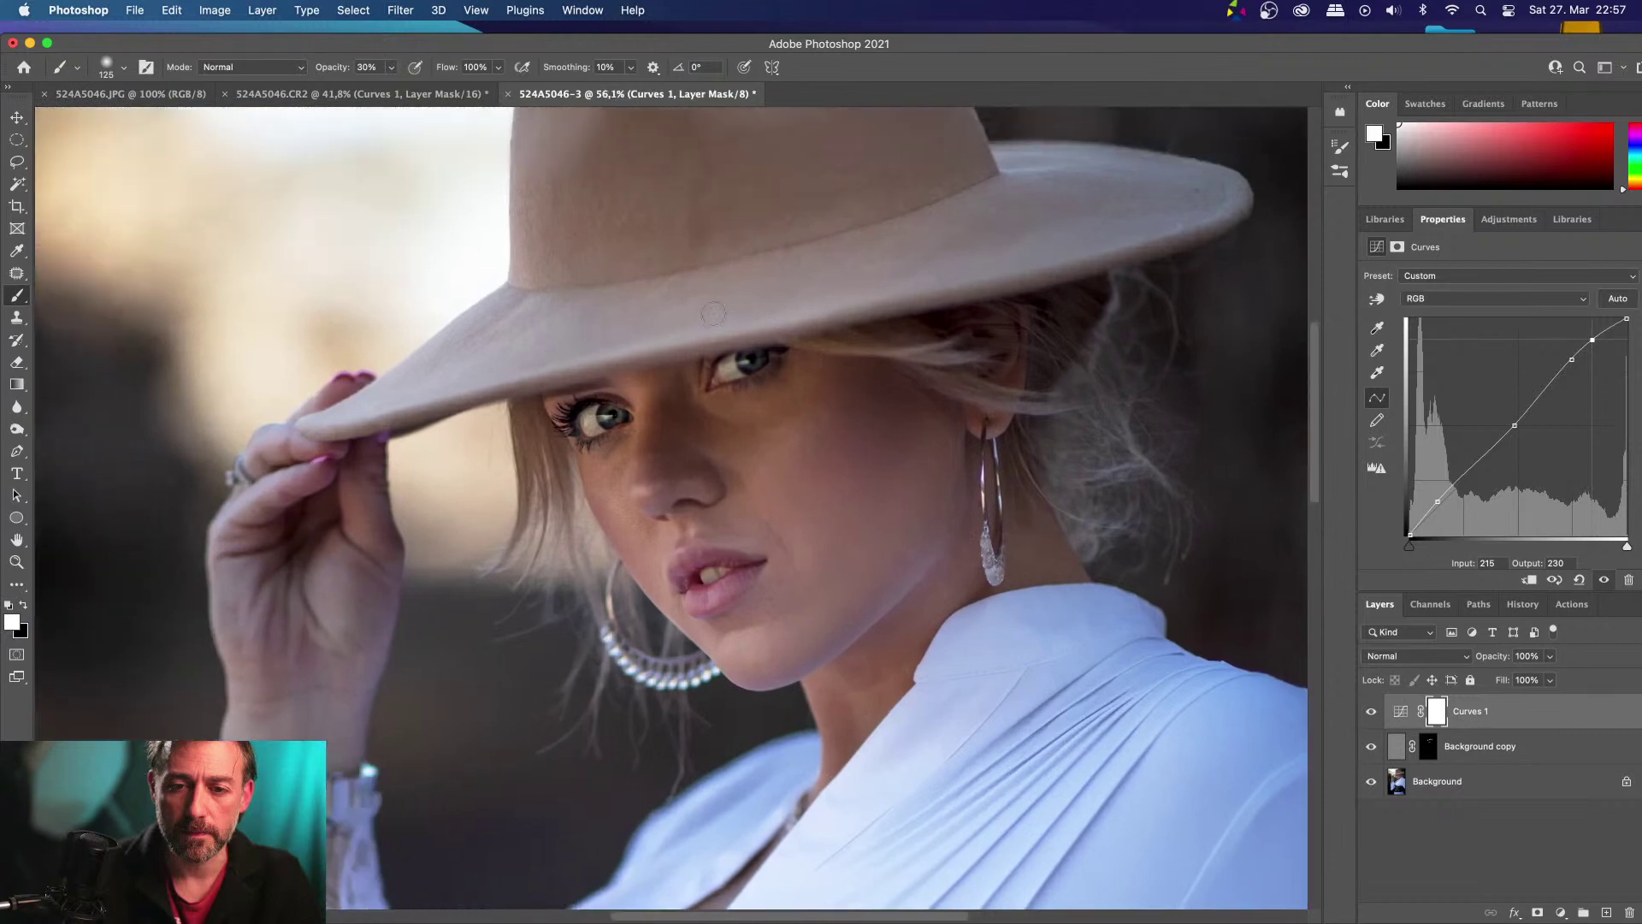
pyautogui.click(355, 93)
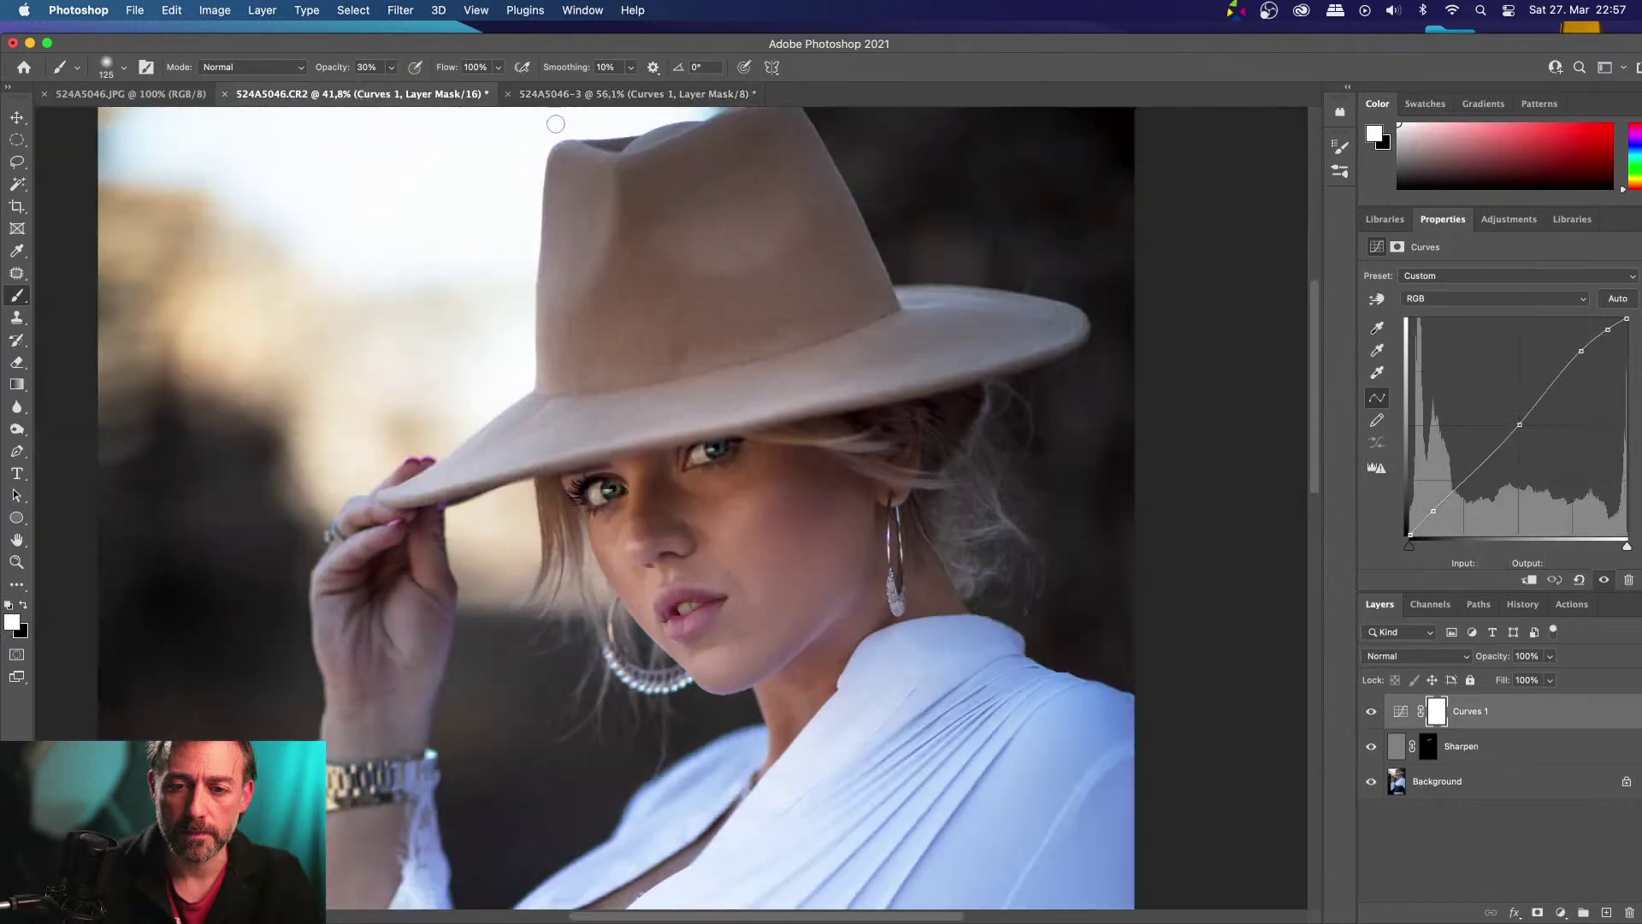
pyautogui.click(599, 94)
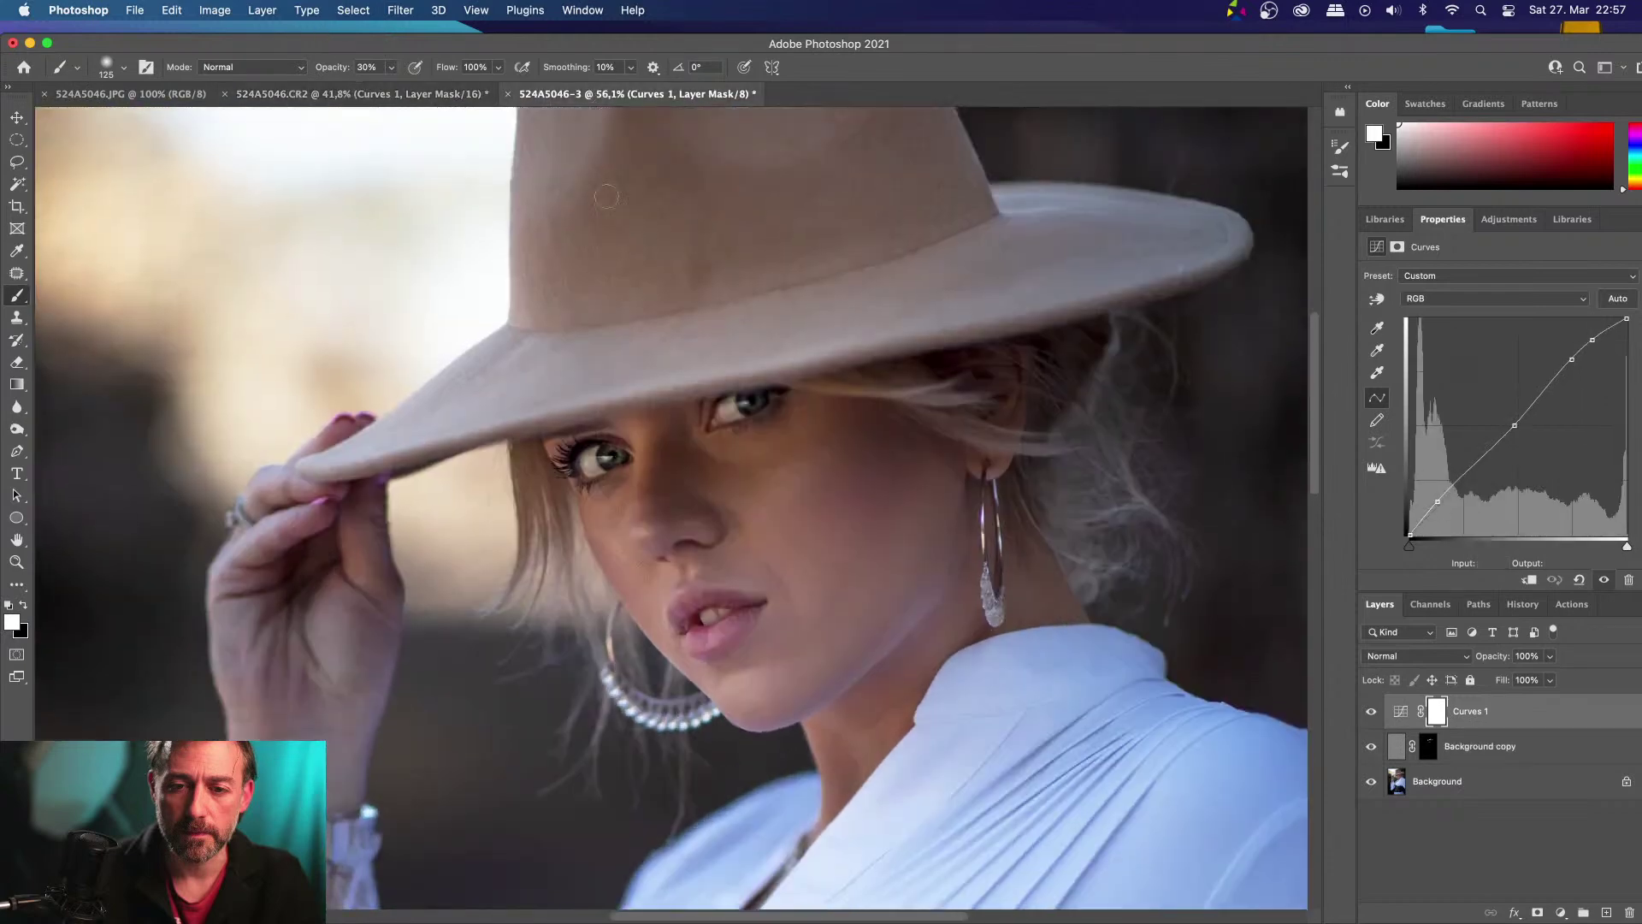
pyautogui.scroll(3, 607, 197)
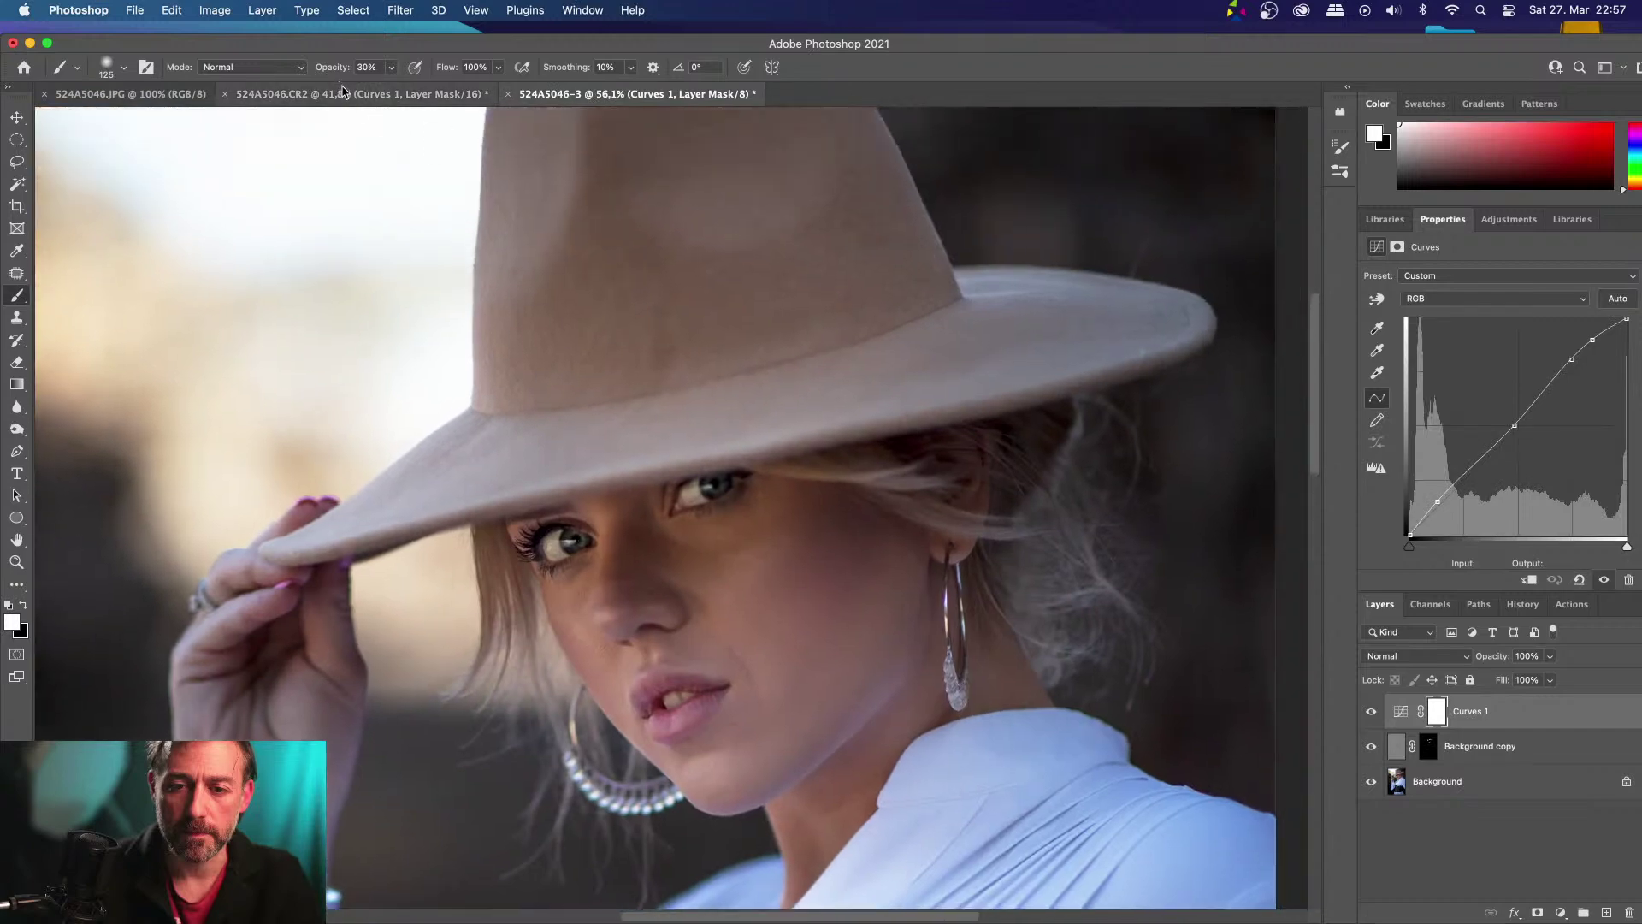
pyautogui.click(341, 92)
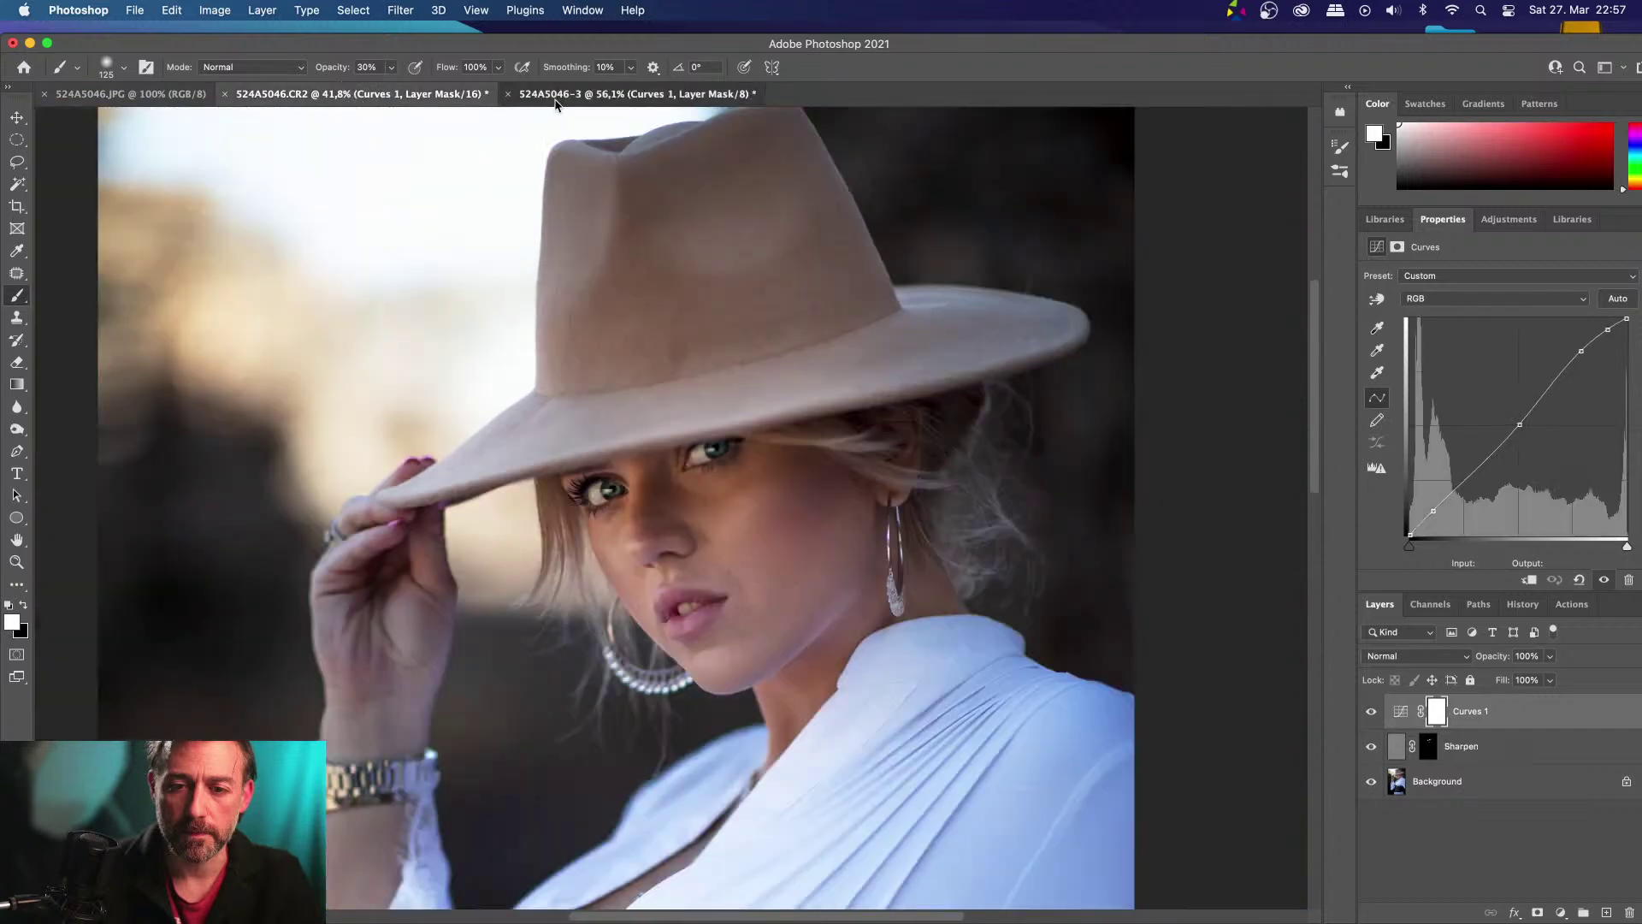
pyautogui.click(555, 96)
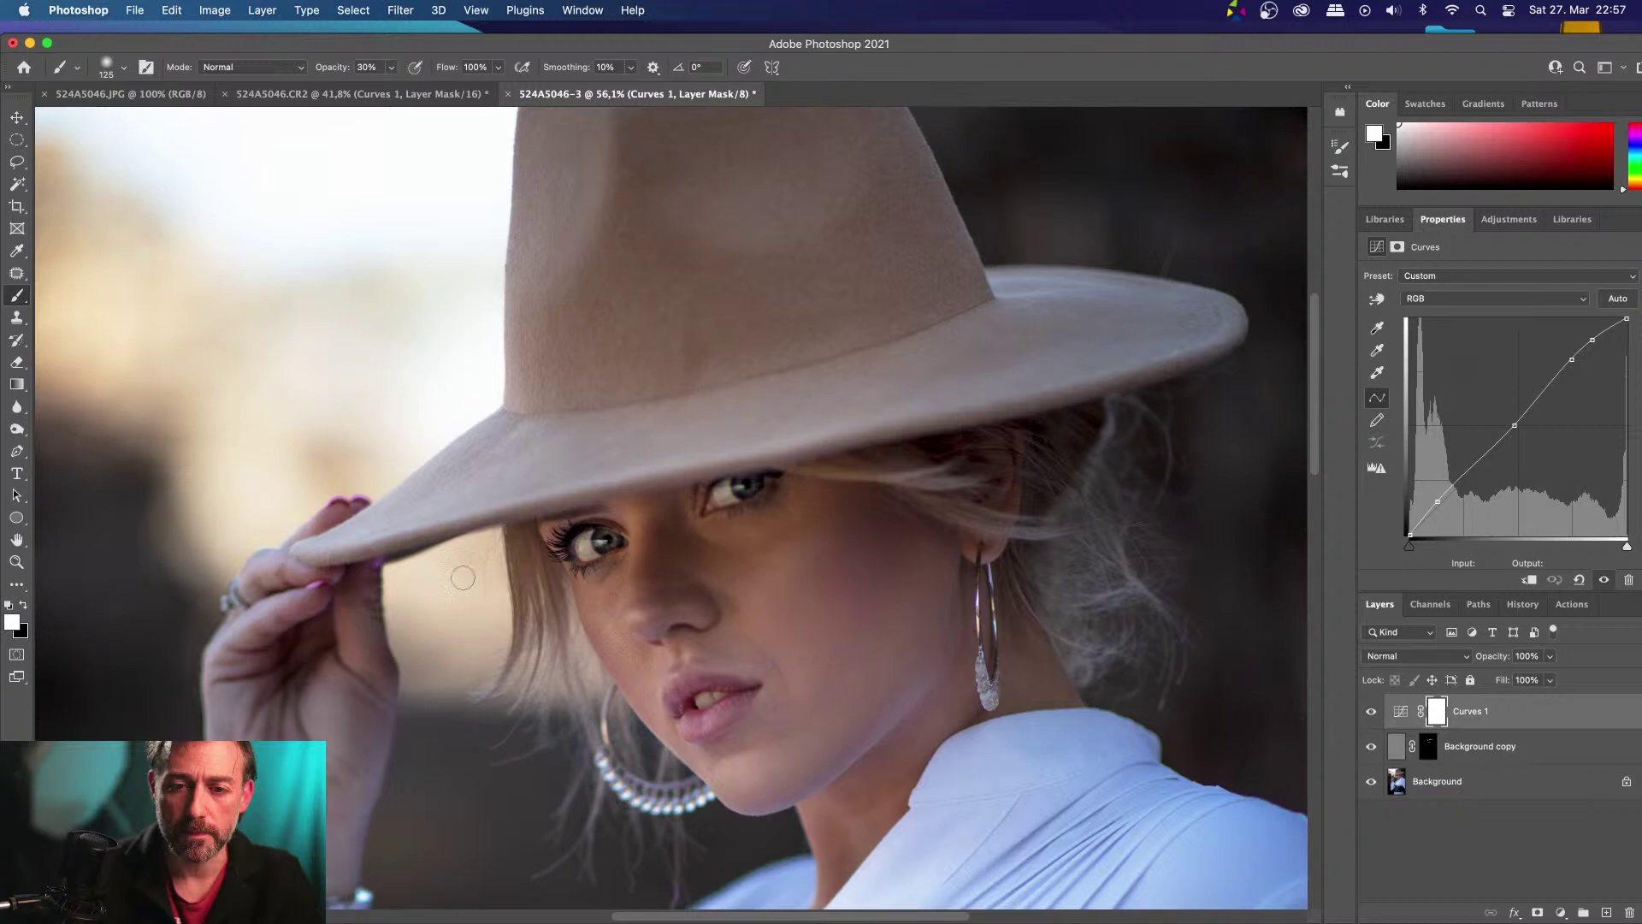
pyautogui.click(348, 94)
pyautogui.click(575, 98)
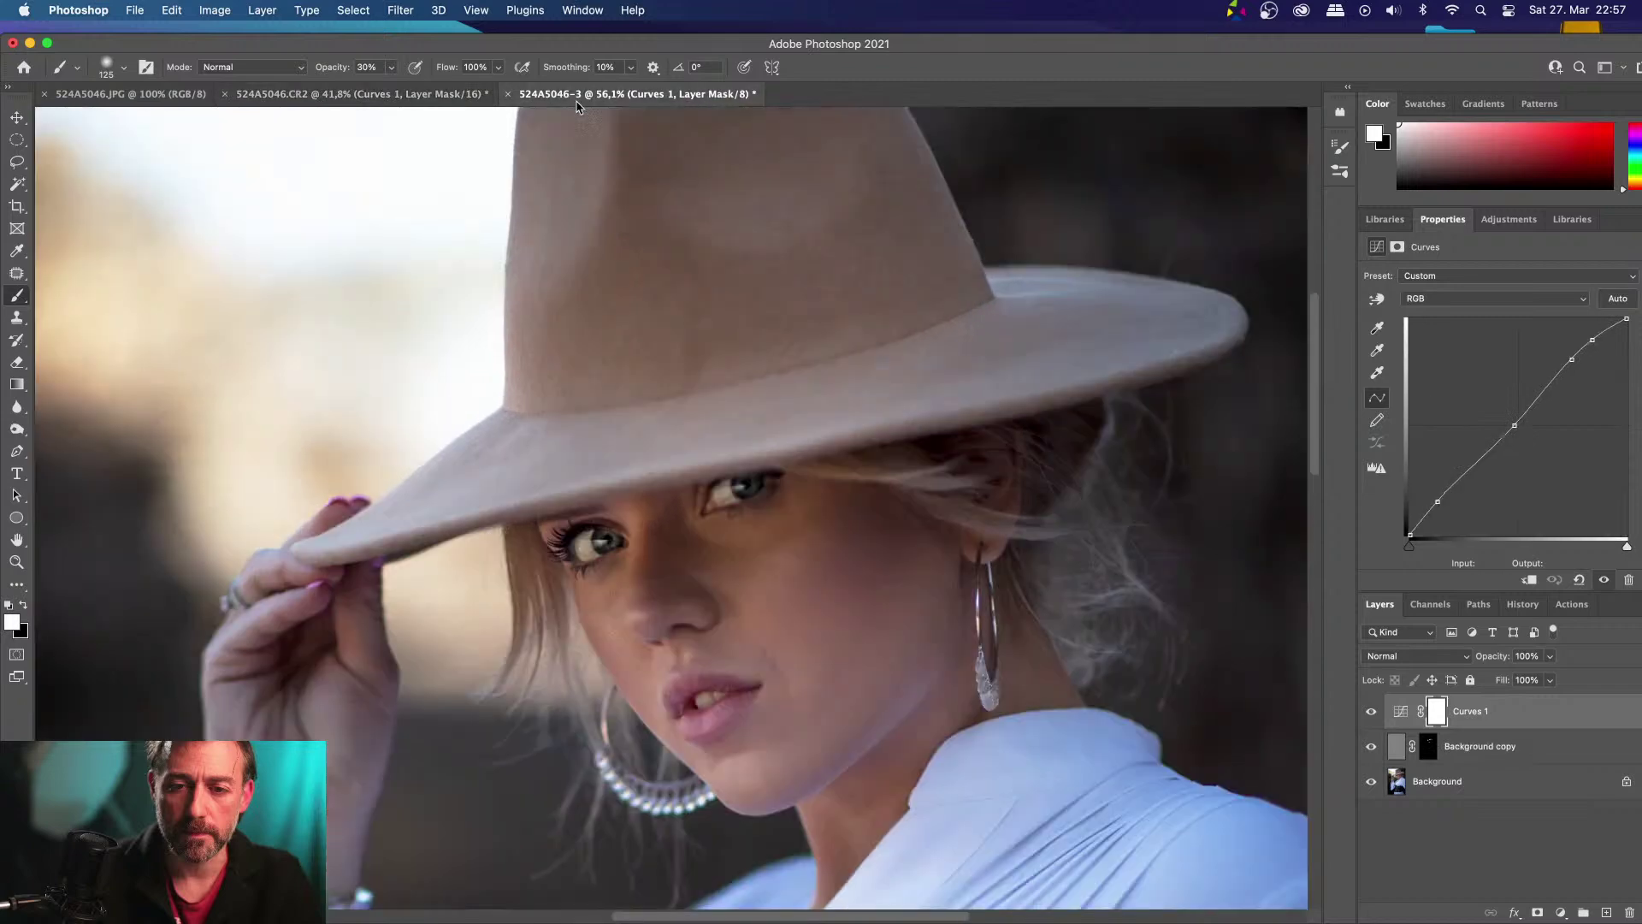
pyautogui.scroll(-2, 697, 582)
pyautogui.hscroll(2, 697, 581)
pyautogui.scroll(-1, 697, 581)
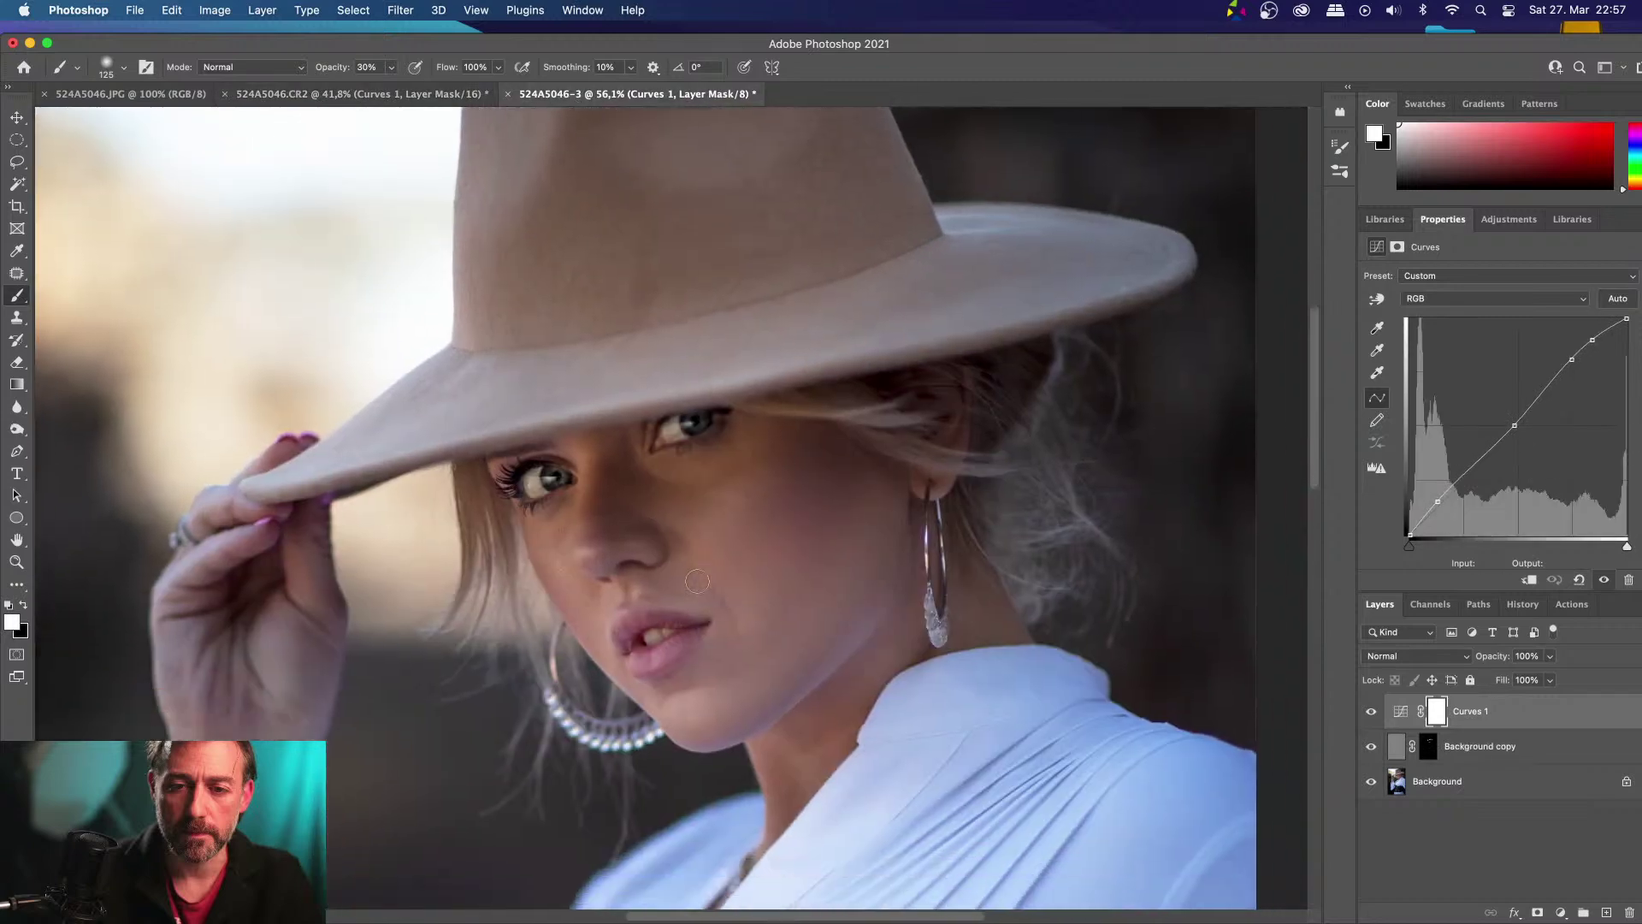
pyautogui.click(414, 96)
pyautogui.click(574, 96)
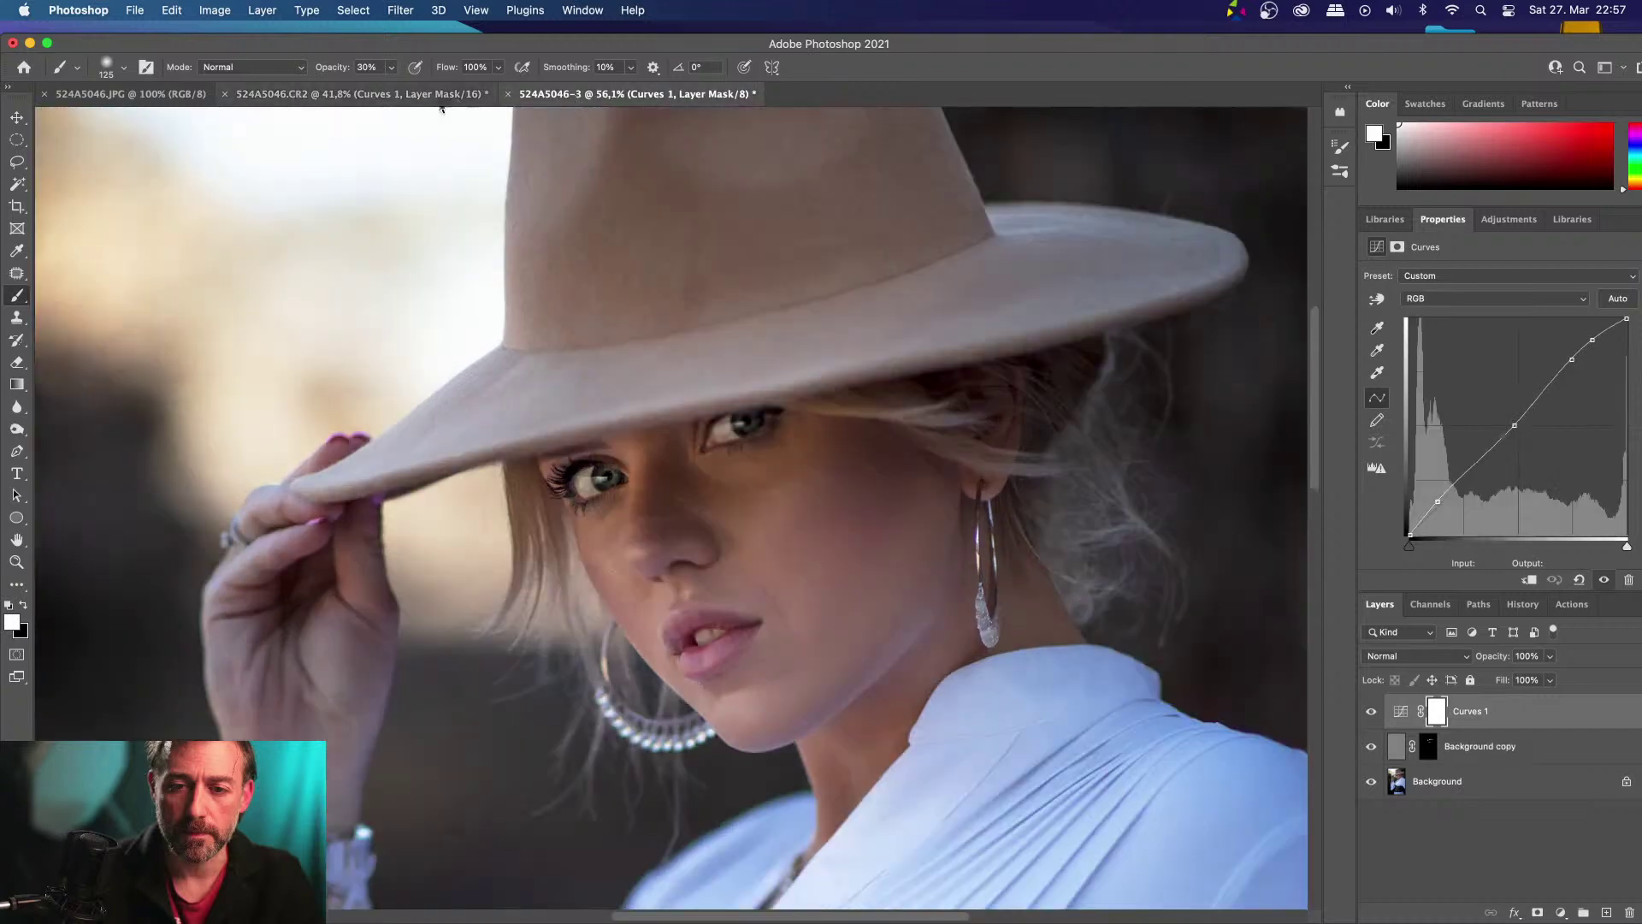
pyautogui.click(441, 99)
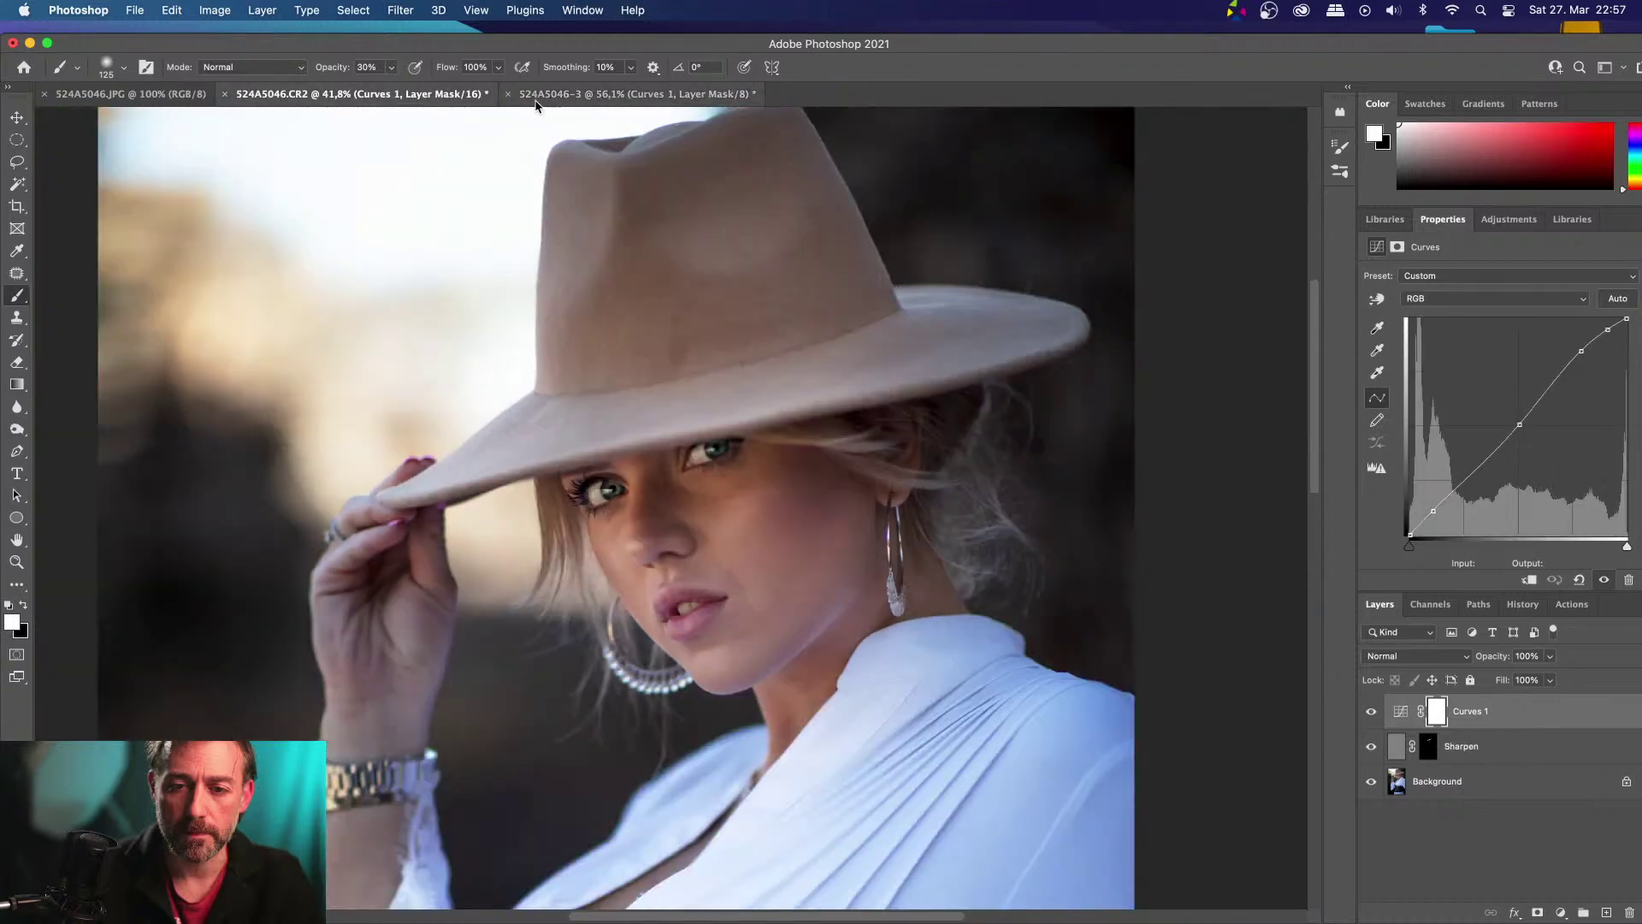
pyautogui.click(539, 98)
pyautogui.hscroll(3, 697, 307)
pyautogui.scroll(-1, 696, 306)
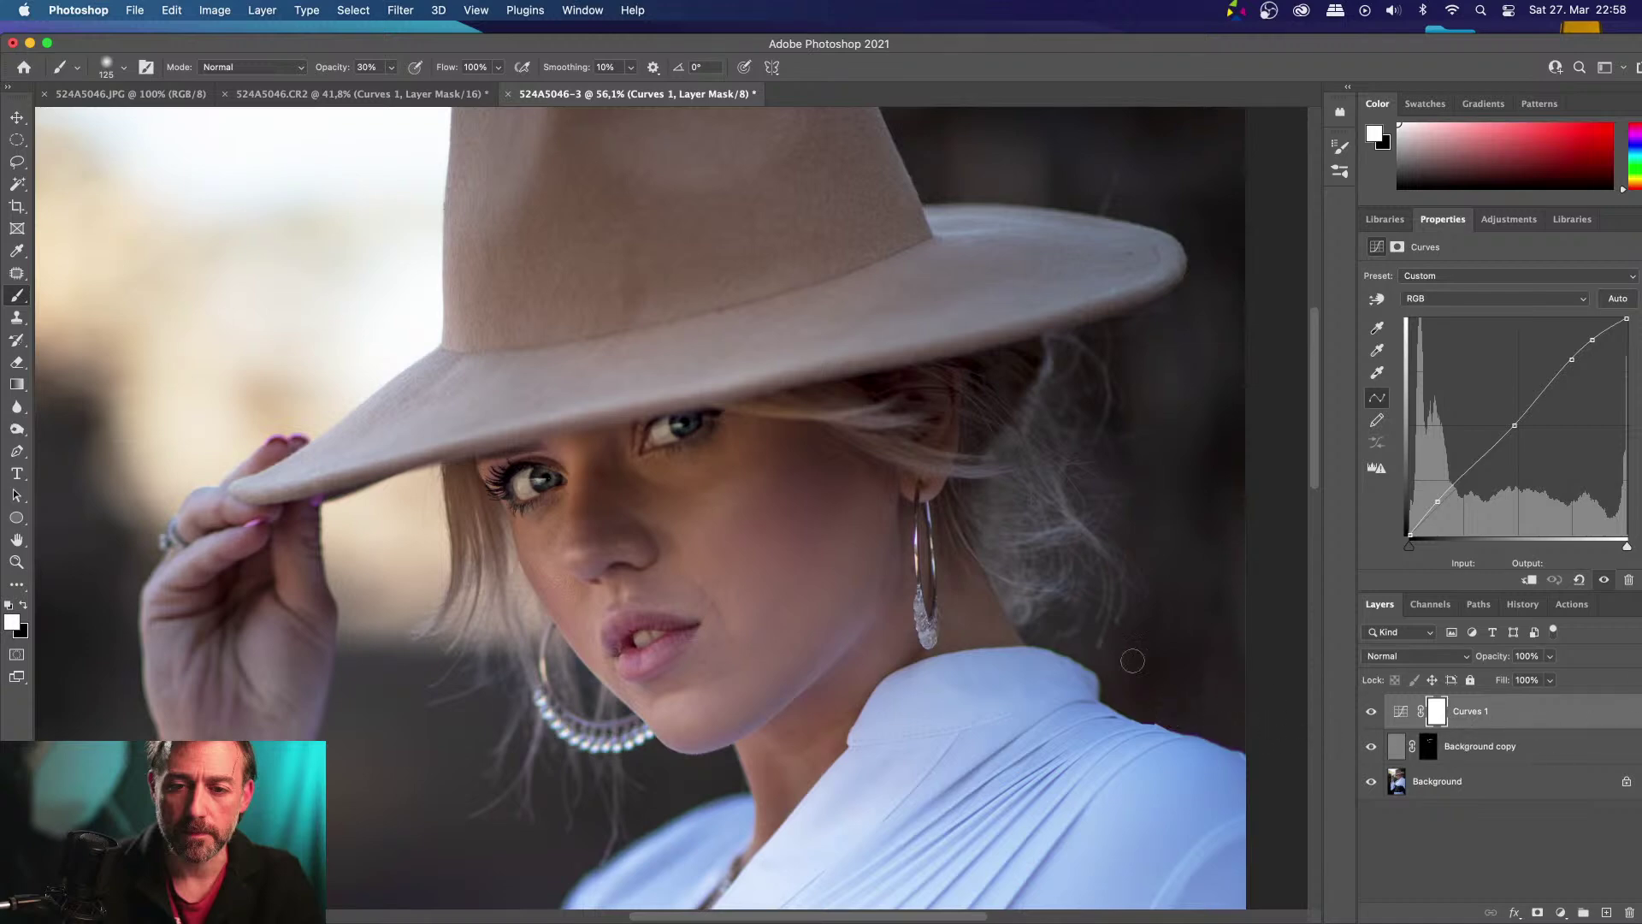
pyautogui.scroll(-5, 1006, 602)
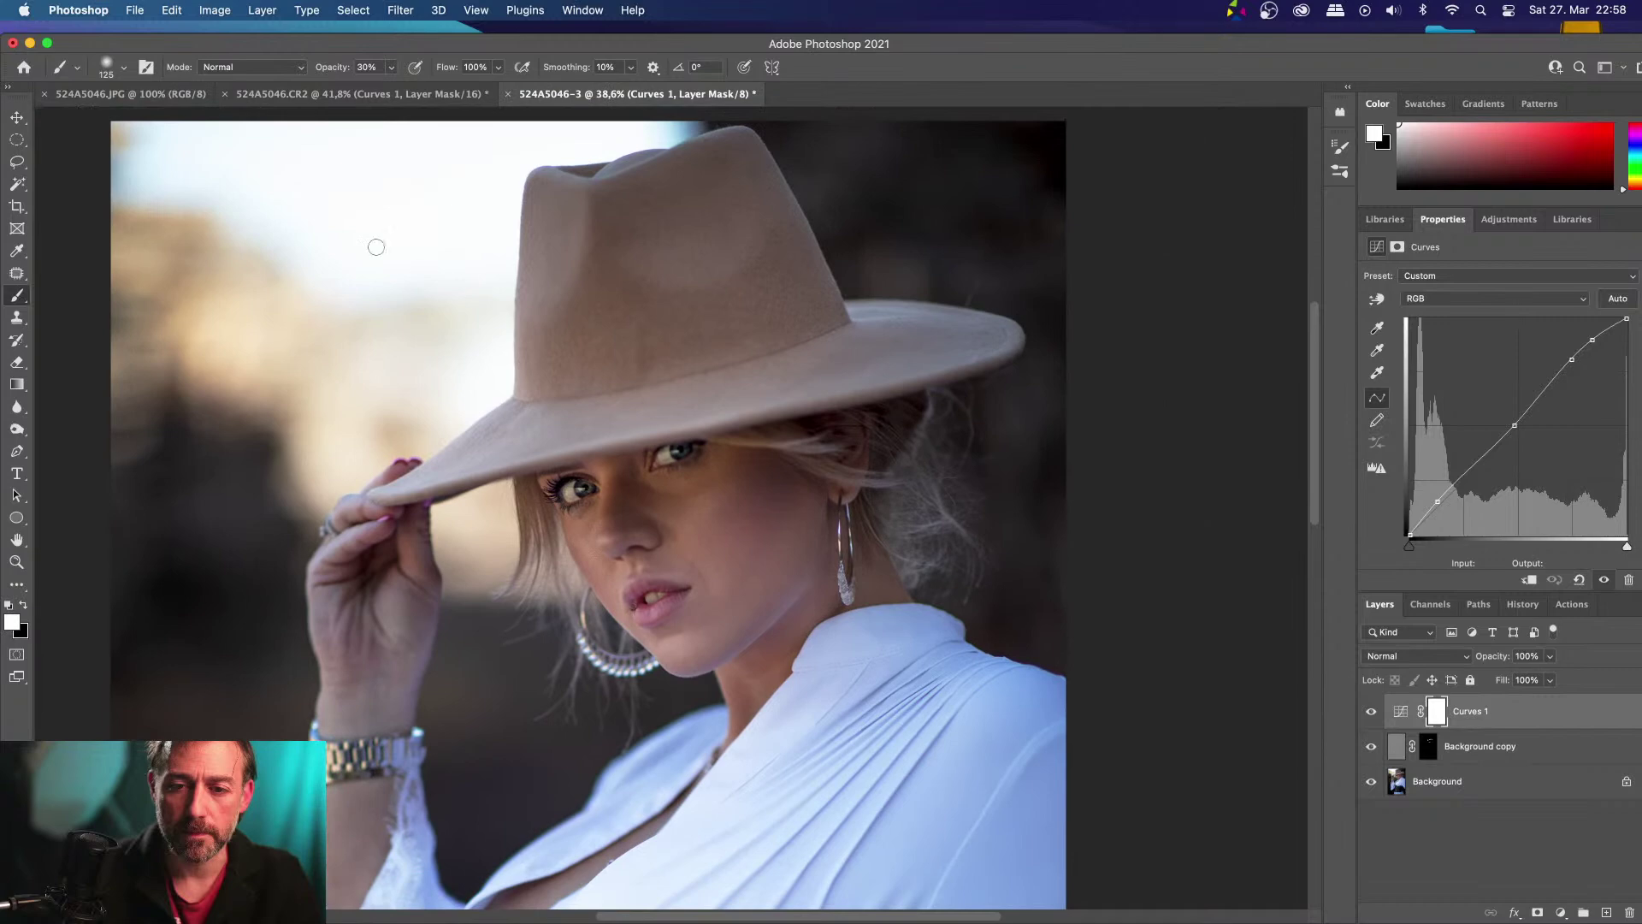